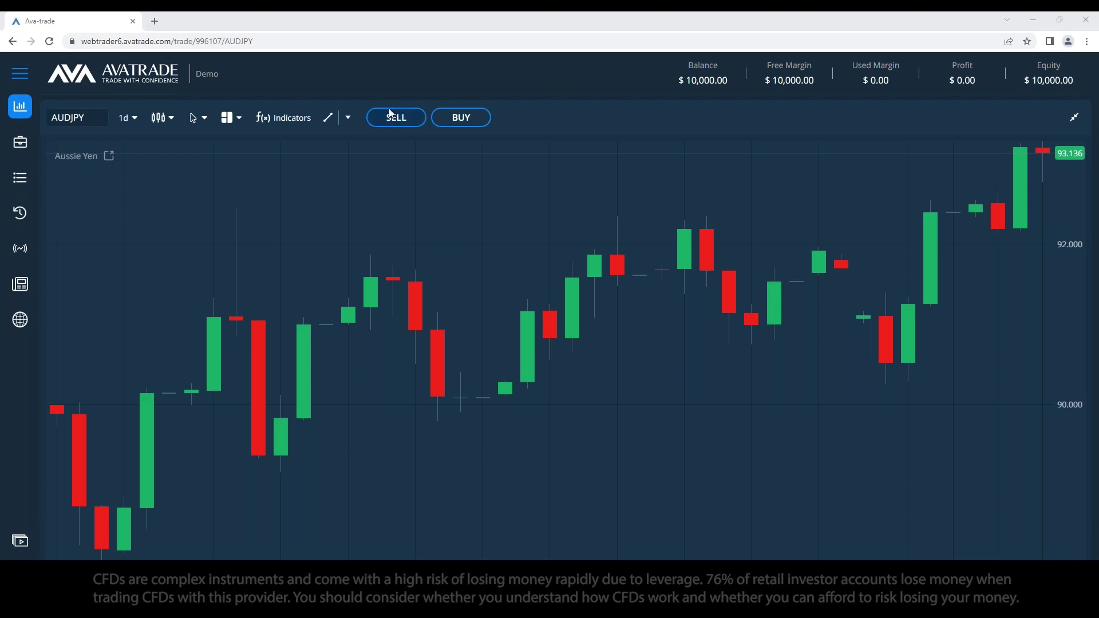
Step: Open the AUDJPY buy order ticket, review it, and close it again
click(463, 117)
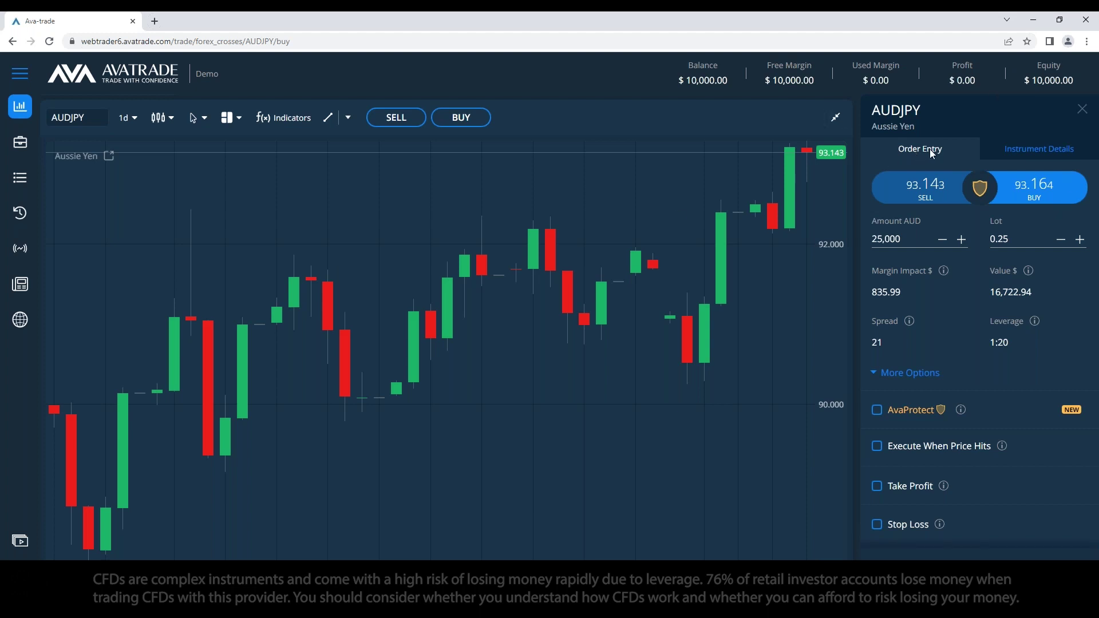
click(1081, 109)
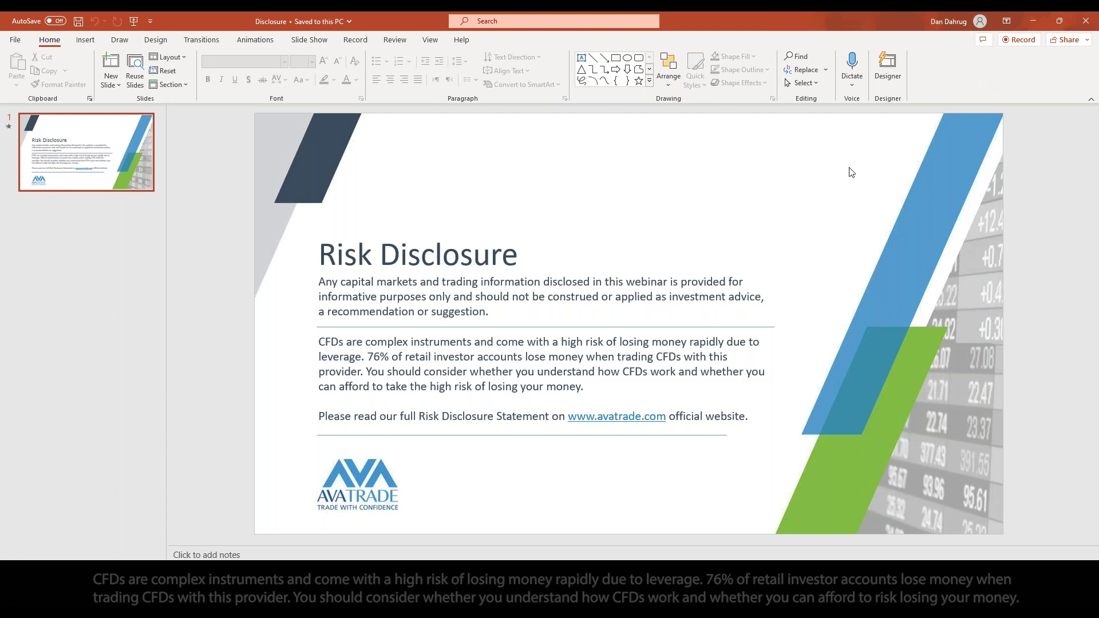
Step: Bring the AvaTrade WebTrader AUDJPY daily chart back in front of the PowerPoint slide
click(86, 544)
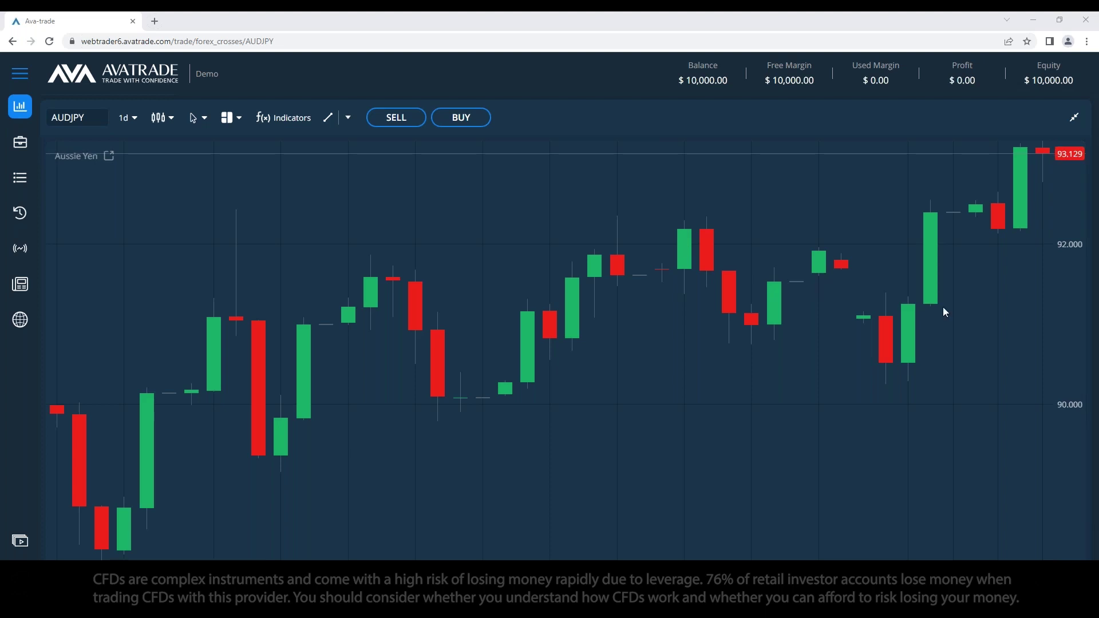
click(1074, 119)
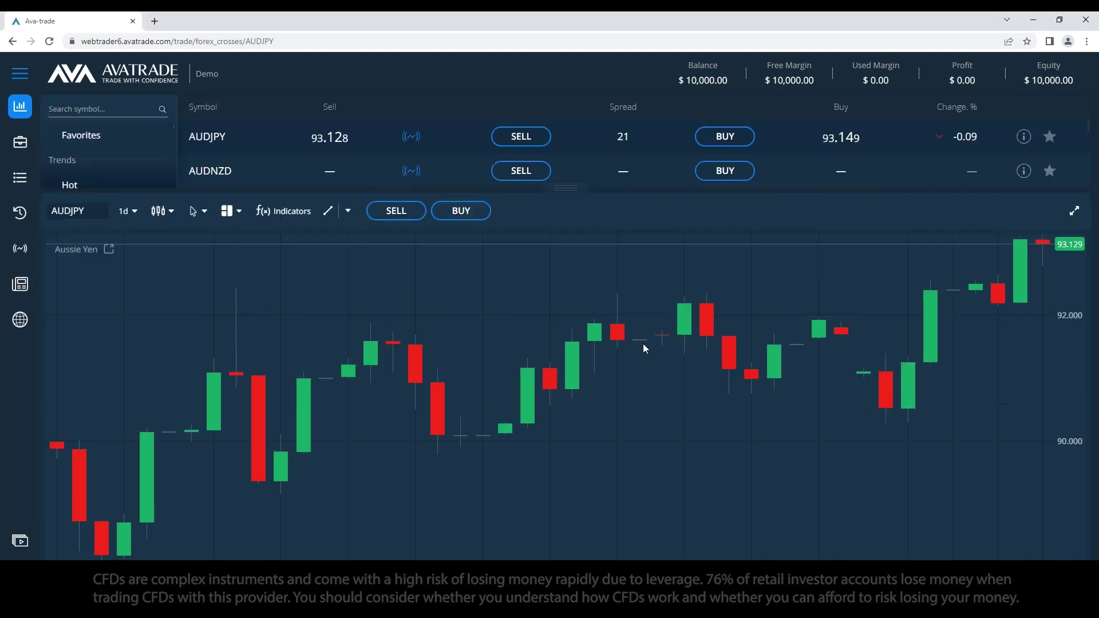
click(1074, 210)
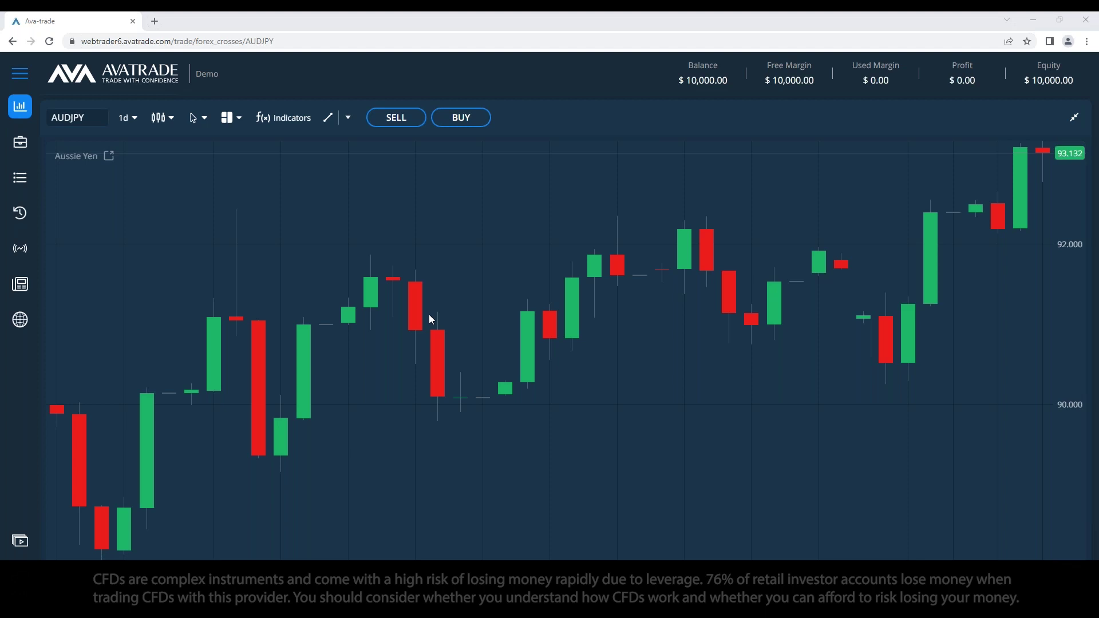
Step: Note the customer-service e-mail address and 'Senior Account Manager.' in Notepad, then return to WebTrader
text(|C)
key(BackSpace)
key(BackSpace)
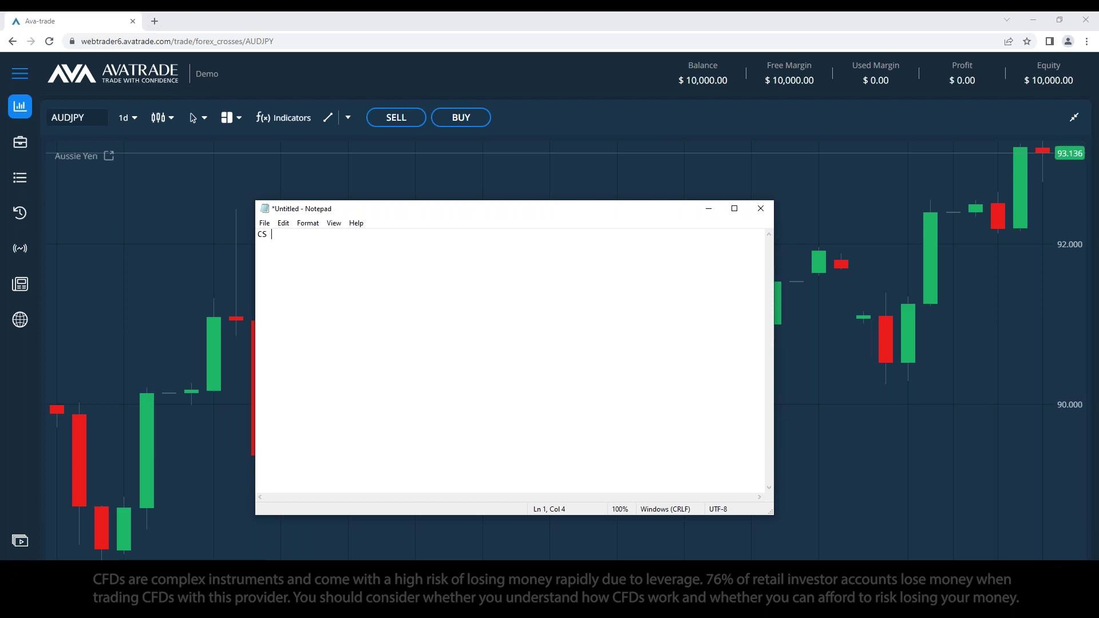
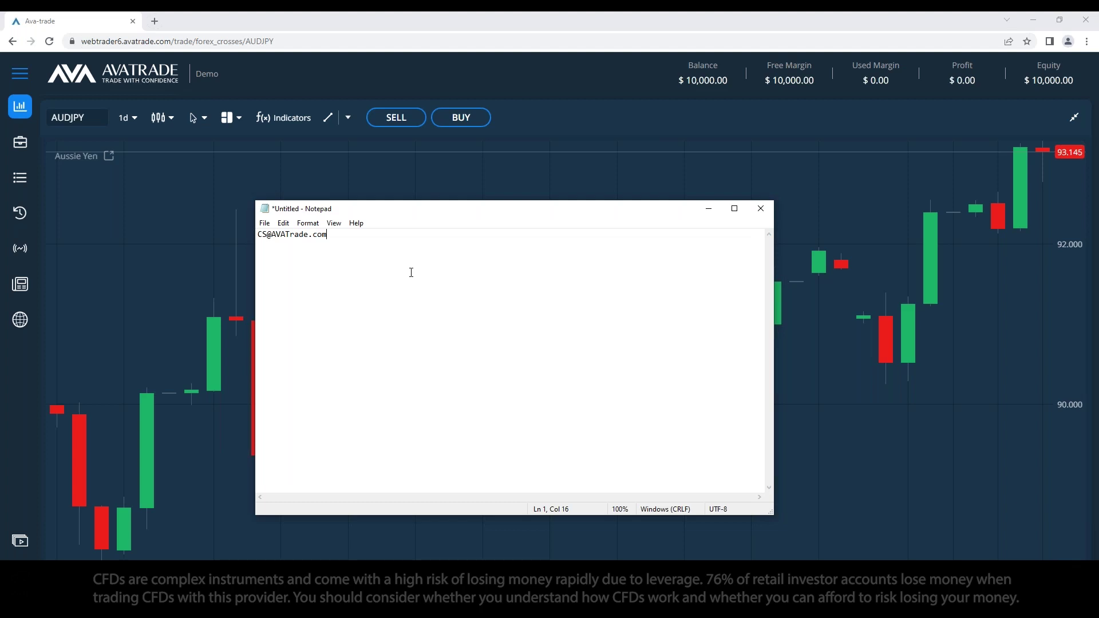
text(Senior Account Manager.)
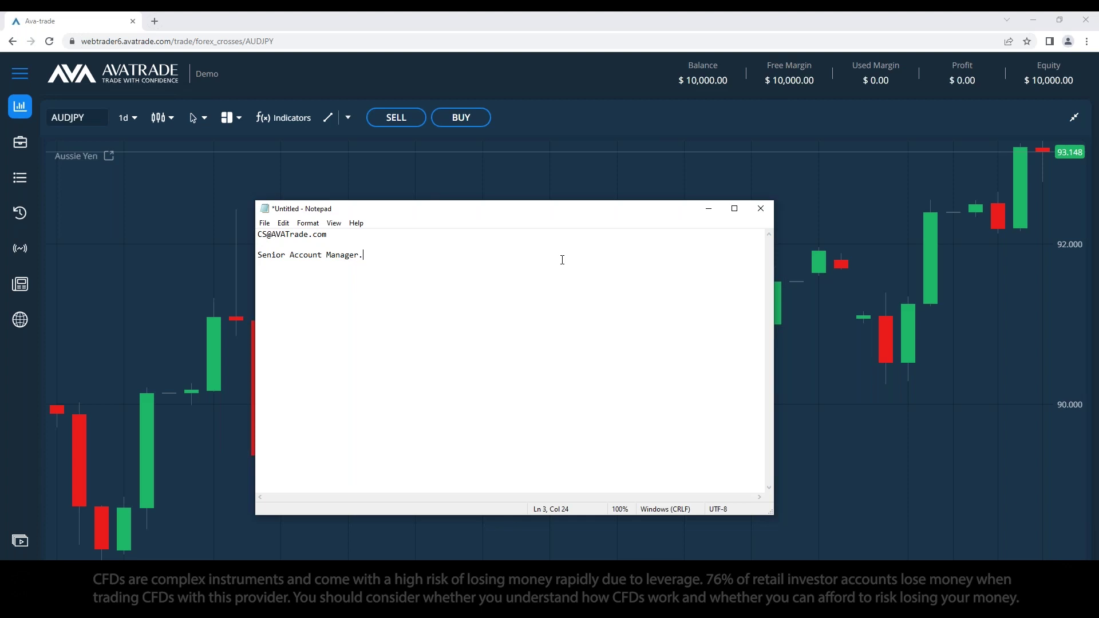
click(1074, 118)
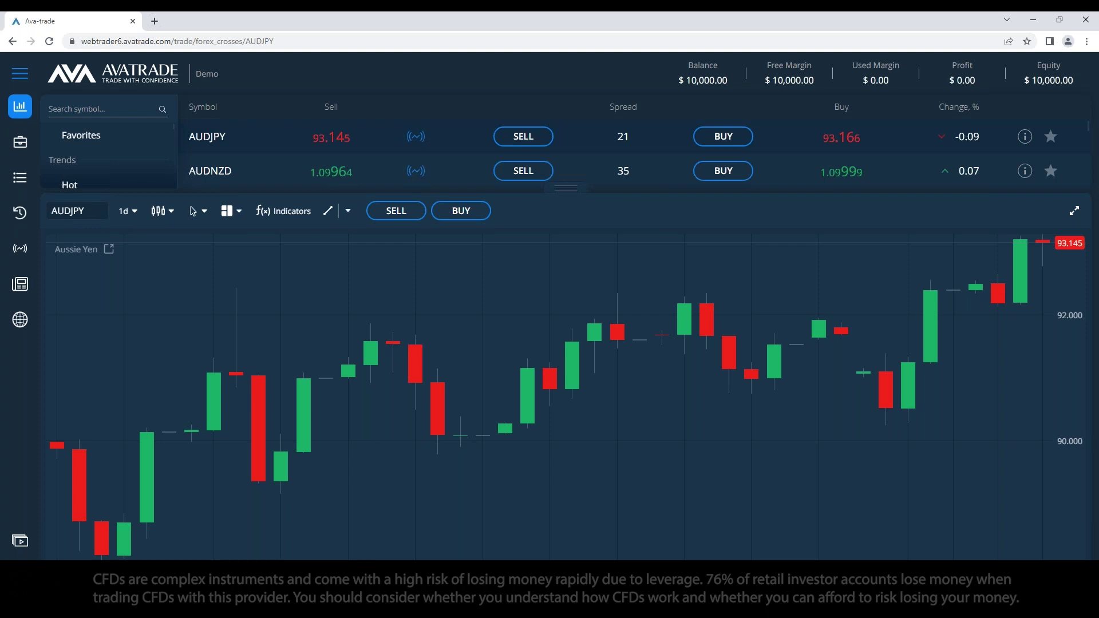
Step: Remove the blank line after the e-mail and add 'Webtrader/AVAGO' on a new line below the job title
key(alt+Tab)
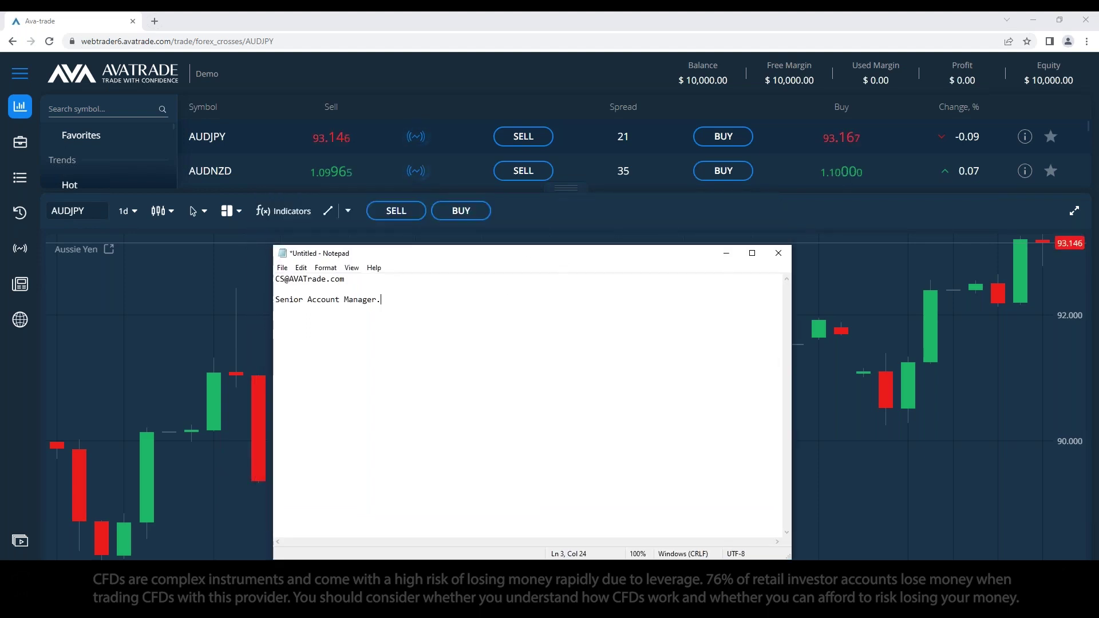
click(375, 291)
key(Delete)
key(End)
key(Return)
key(Return)
key(Return)
key(Return)
text(Webtrader)
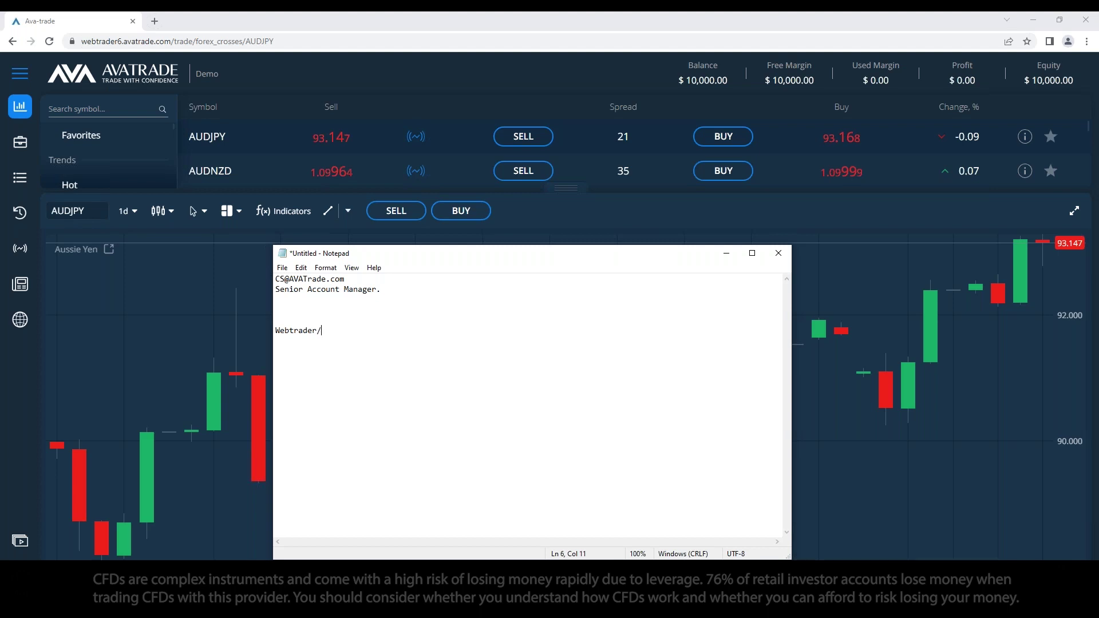
key(BackSpace)
text(/A)
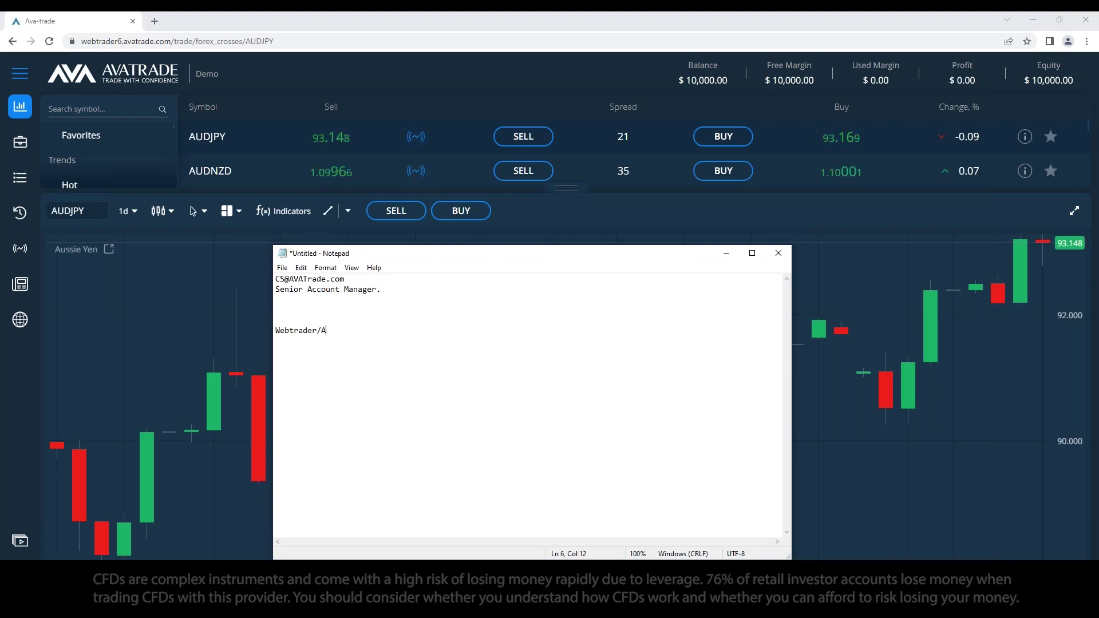
text(VAGO)
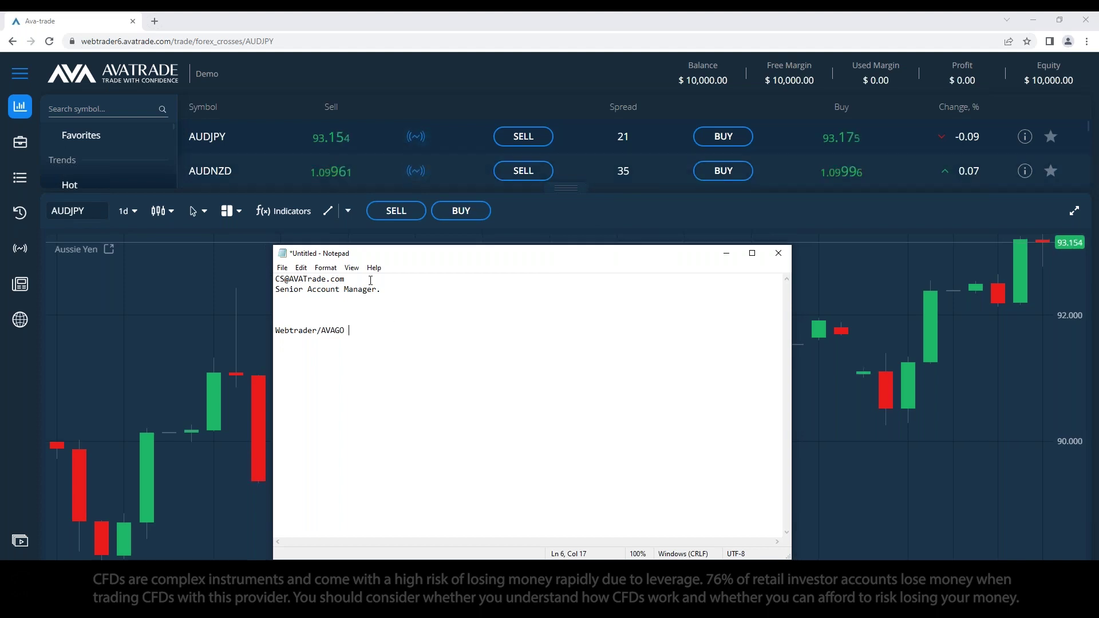
double_click(280, 279)
click(428, 296)
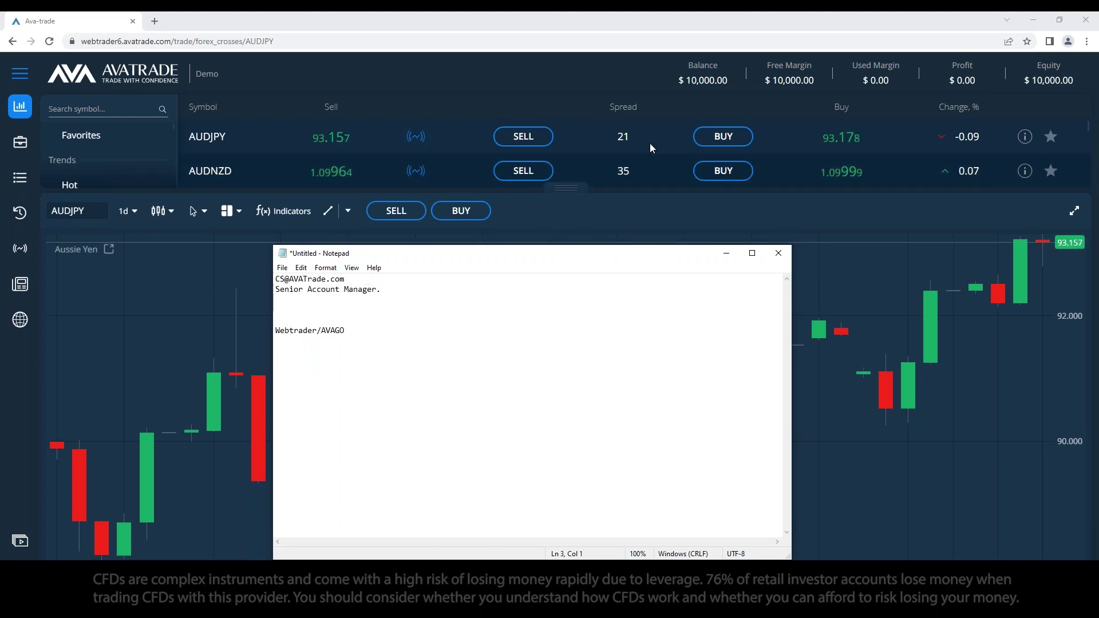
Step: Return to WebTrader and drag the divider down to enlarge the forex crosses list above the AUDJPY chart
click(1074, 211)
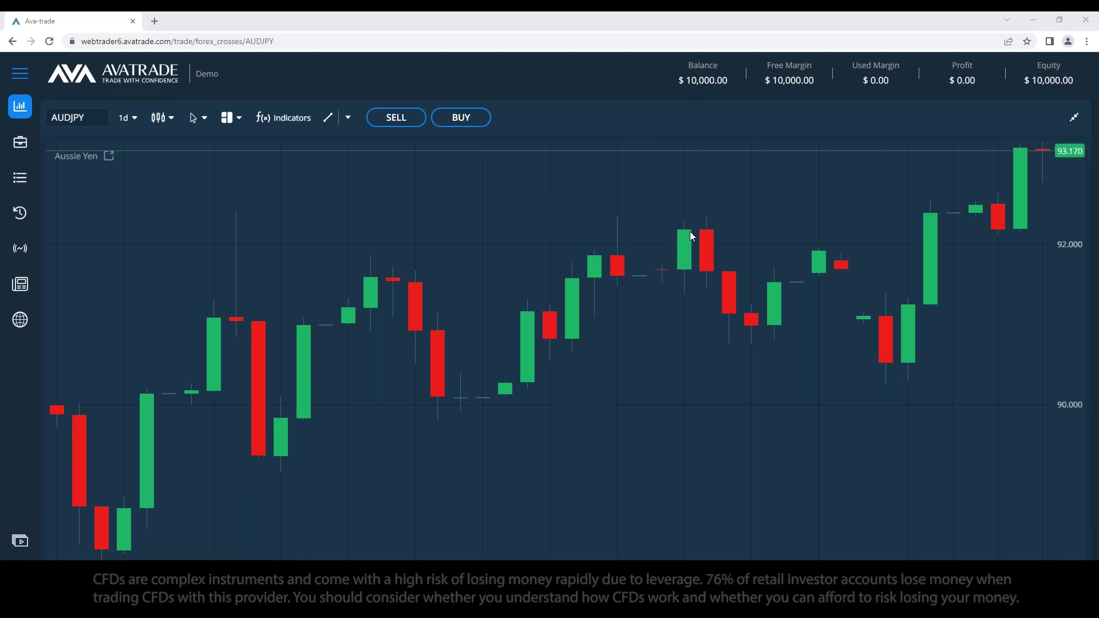
click(1076, 118)
click(1076, 118)
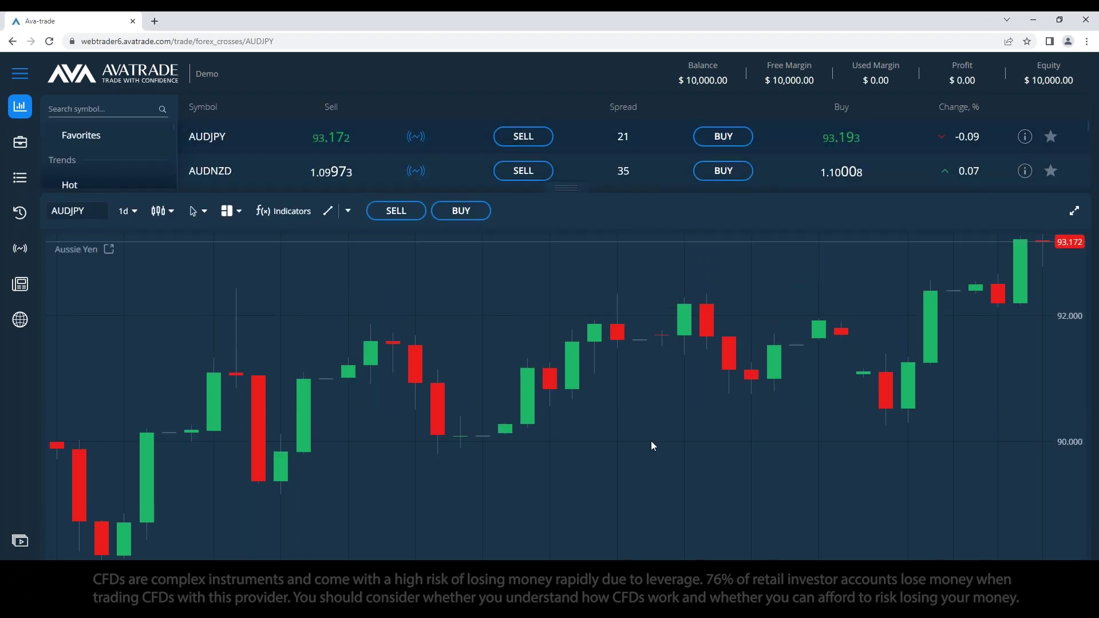
drag(566, 188, 564, 315)
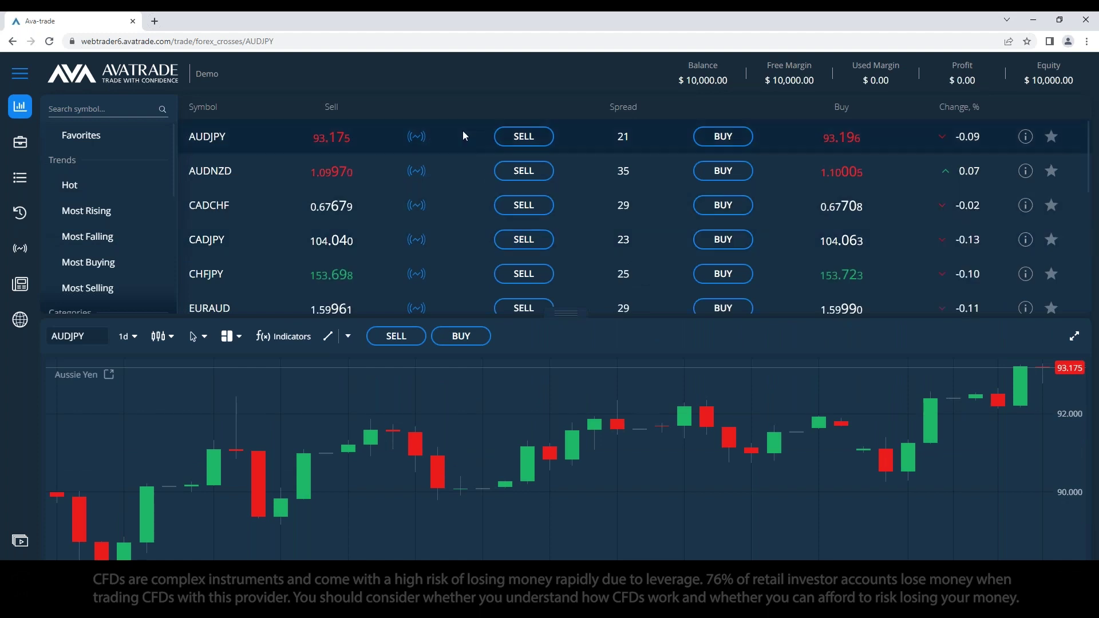
Step: Add 'Metatrader4/Metatrader5' as the next platform line in the note
key(alt+Tab)
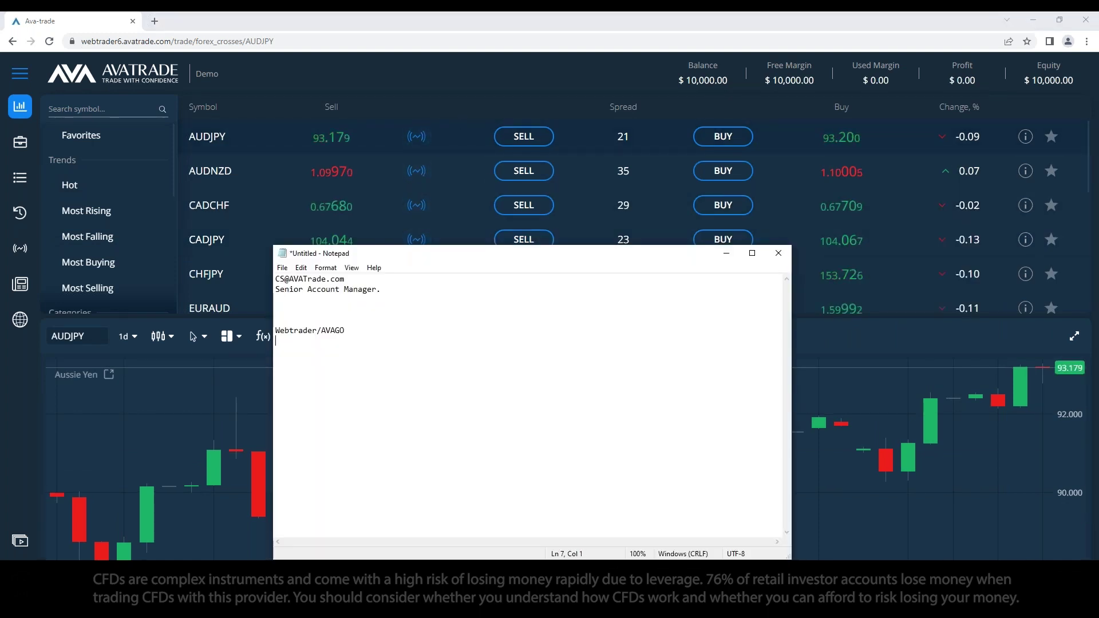
text(ME)
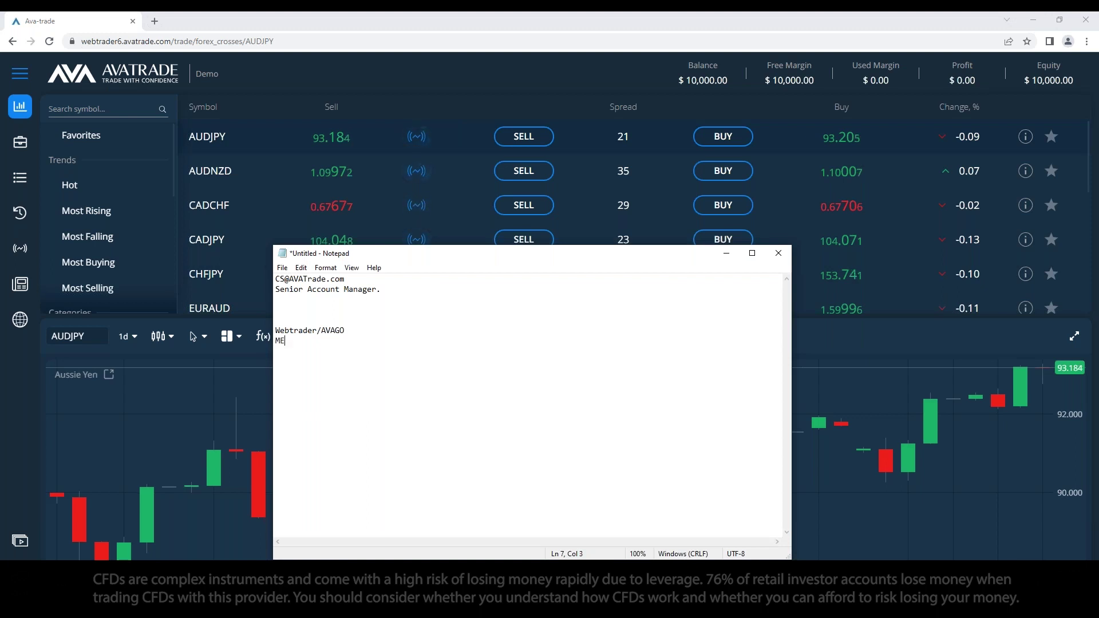
key(BackSpace)
text(etatrader4*/)
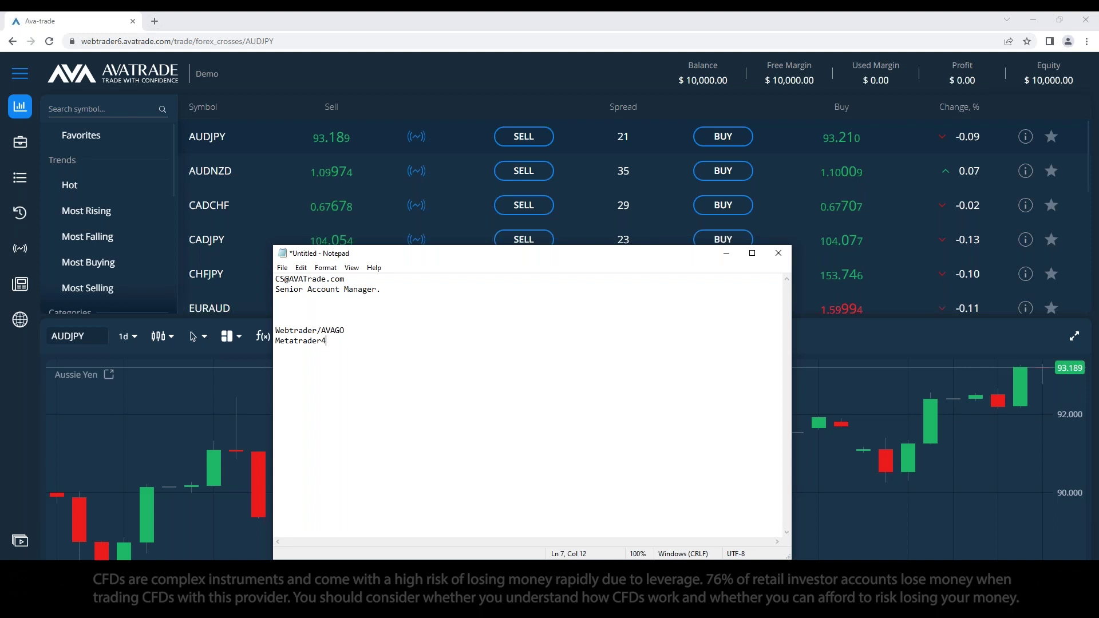
key(BackSpace)
key(BackSpace)
text(/)
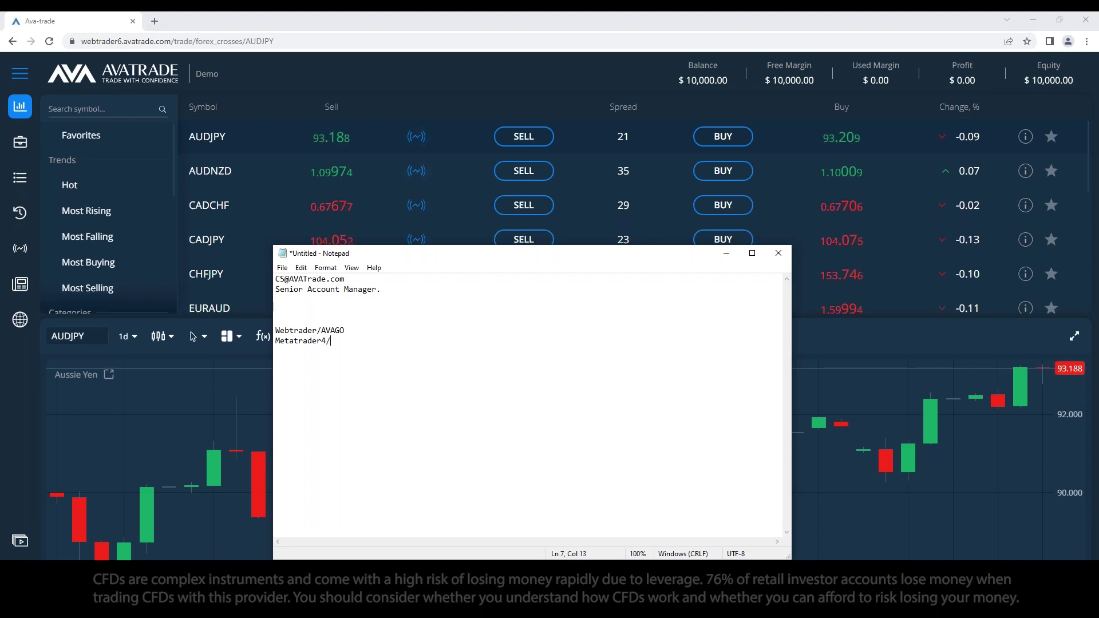
text(Meta)
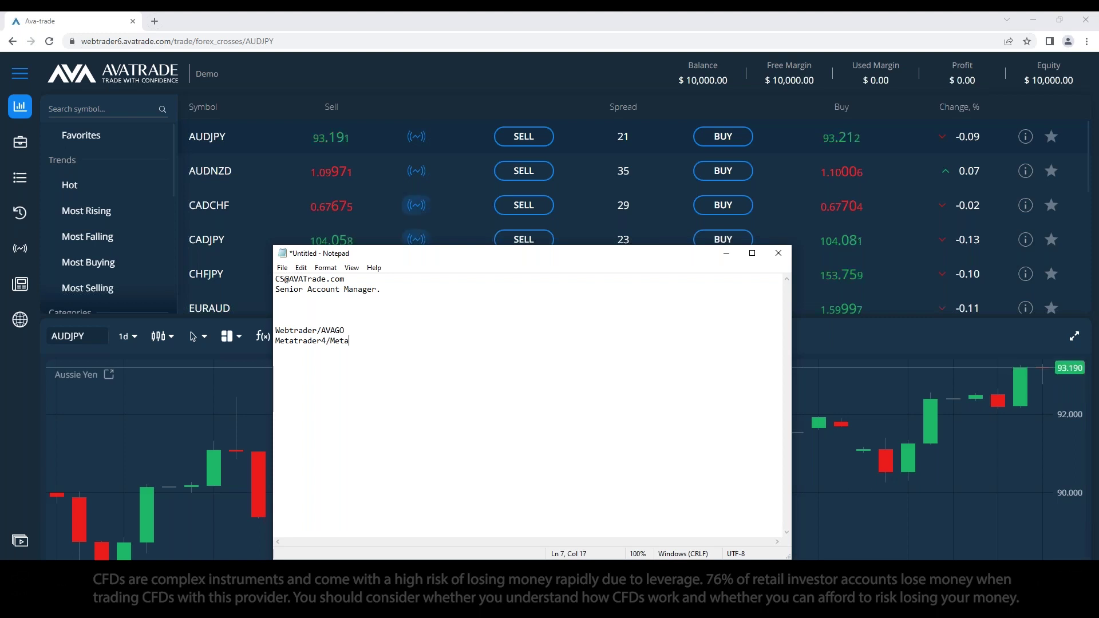
text(trader)
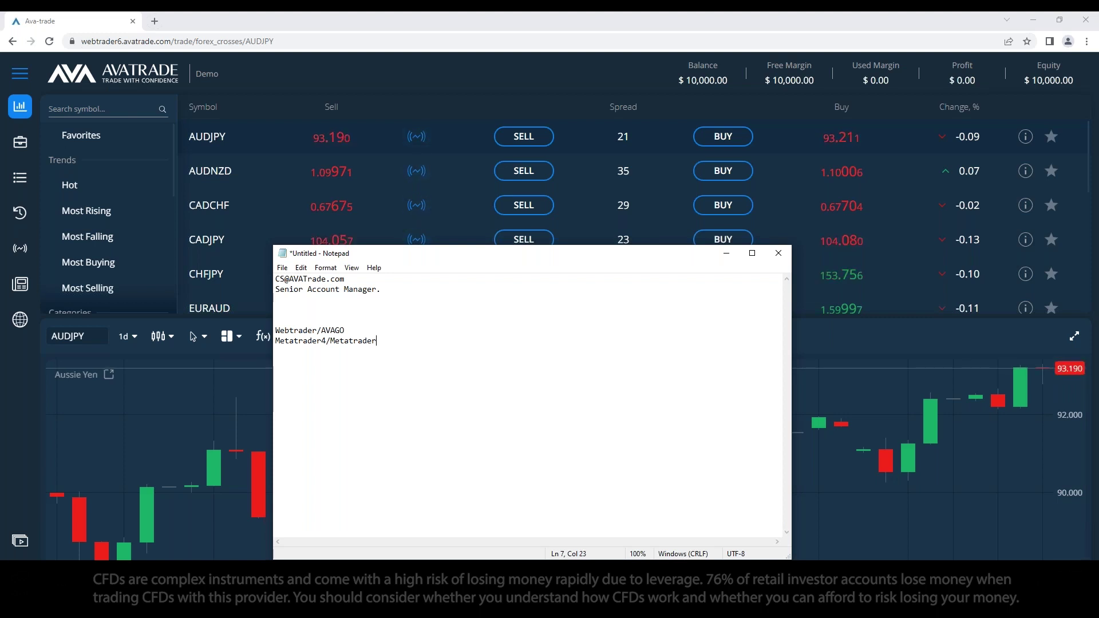
text(5)
Step: Tidy the blank lines, then add AVASocial and AVAOption as new platform lines
drag(349, 331, 296, 321)
click(296, 322)
key(BackSpace)
key(BackSpace)
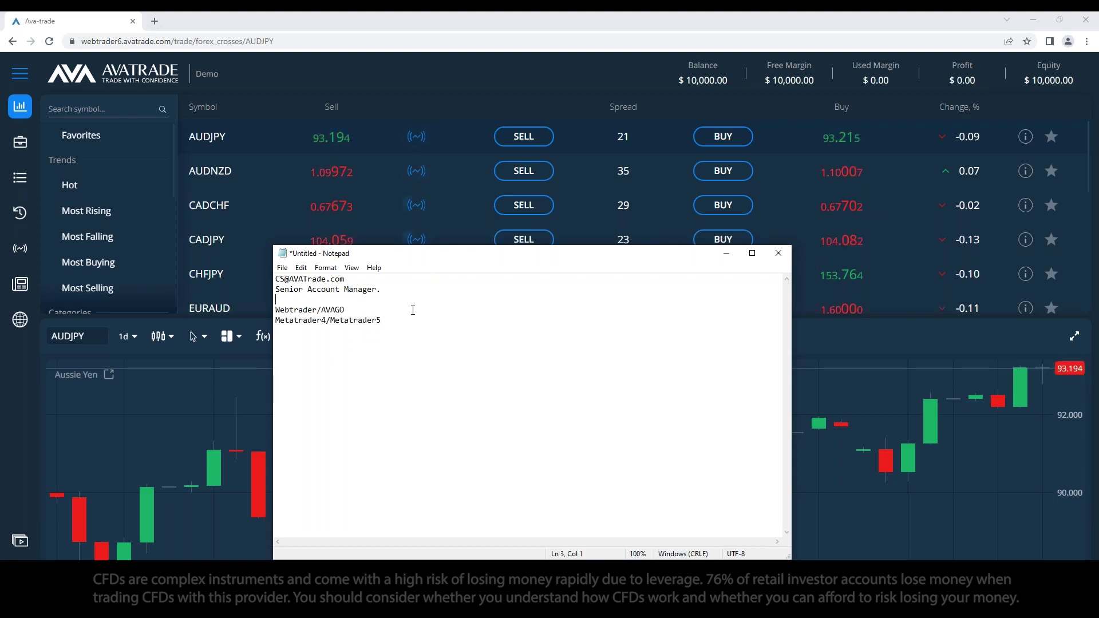
text(--)
click(400, 328)
text(AVAOs)
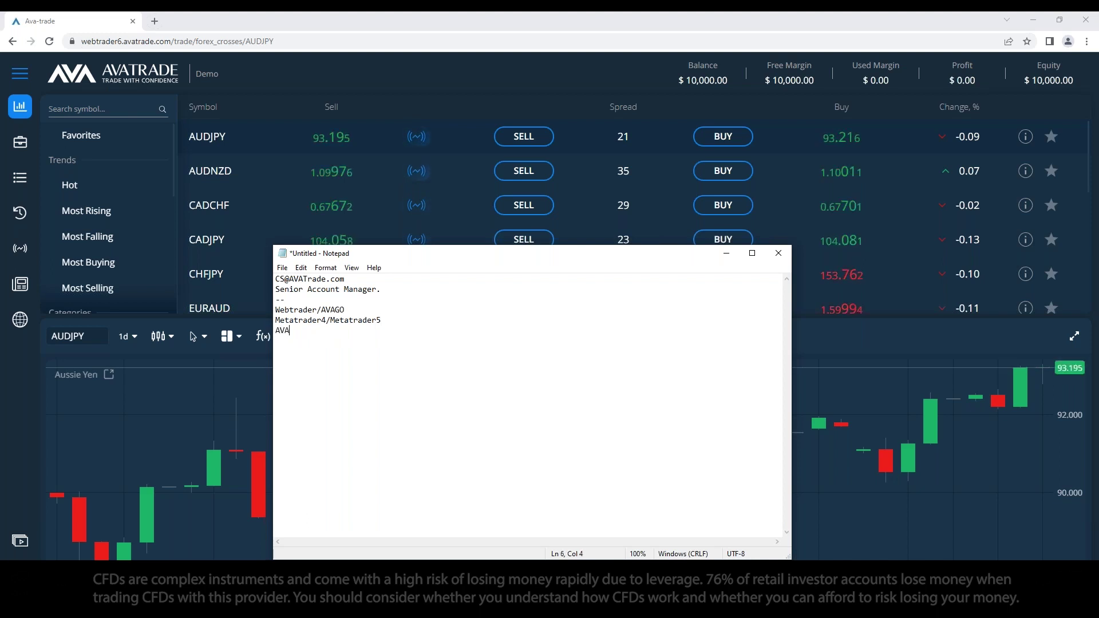
key(BackSpace)
key(BackSpace)
text(Social)
key(Return)
text(AVAOption)
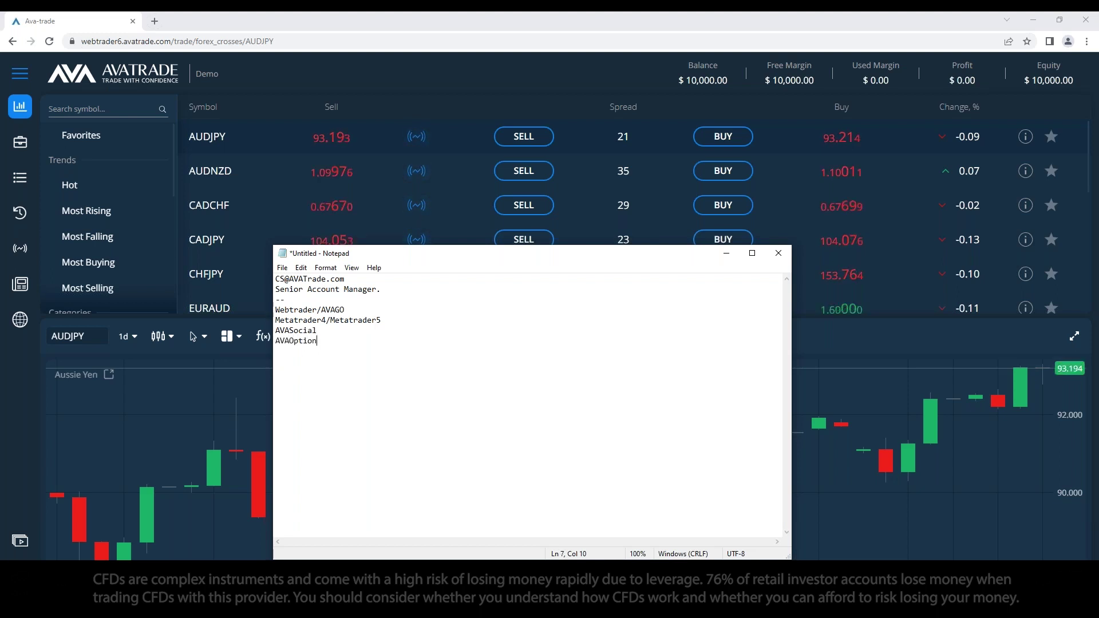
Step: Correct the last platform entry to read AVAOptions
key(Up)
key(shift+Home)
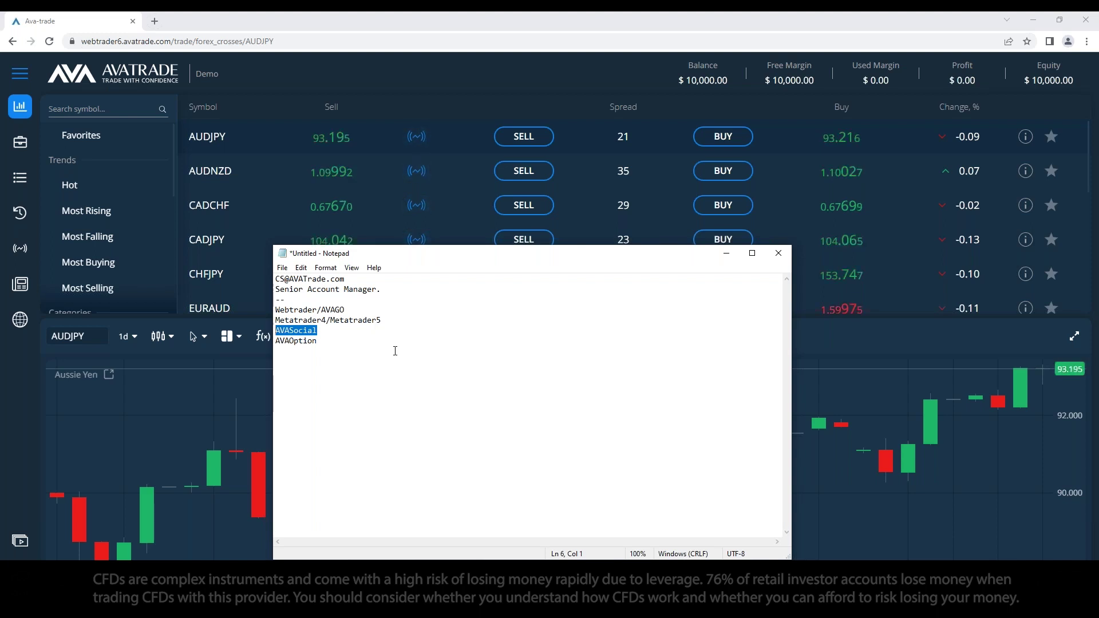
click(354, 340)
text(s)
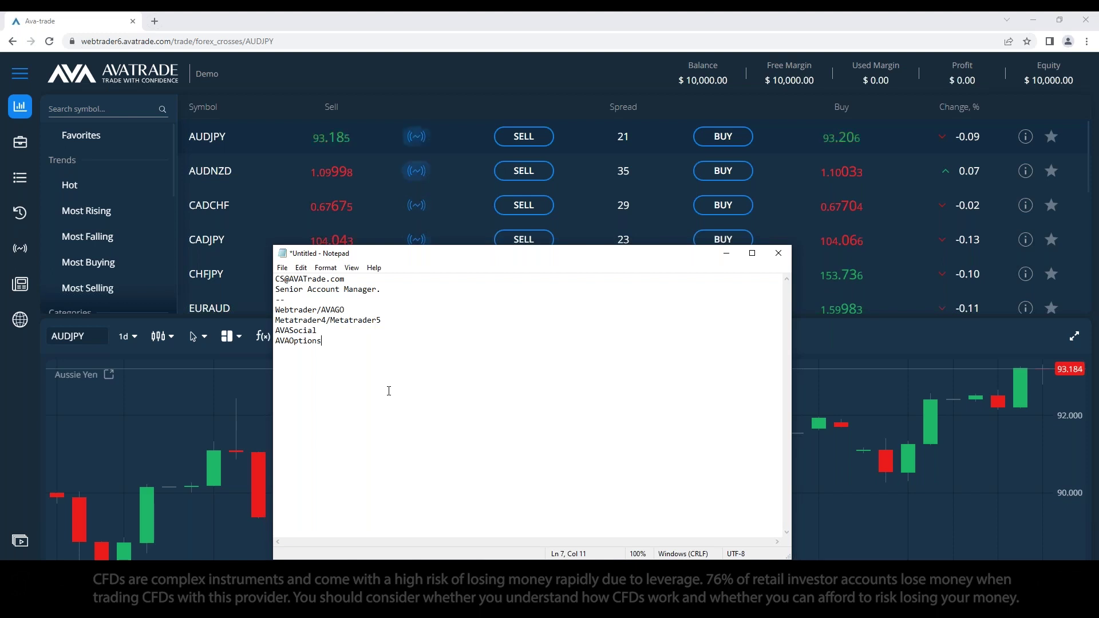
Step: Remove the period after 'Senior Account Manager' and switch back to the WebTrader page
click(382, 289)
key(BackSpace)
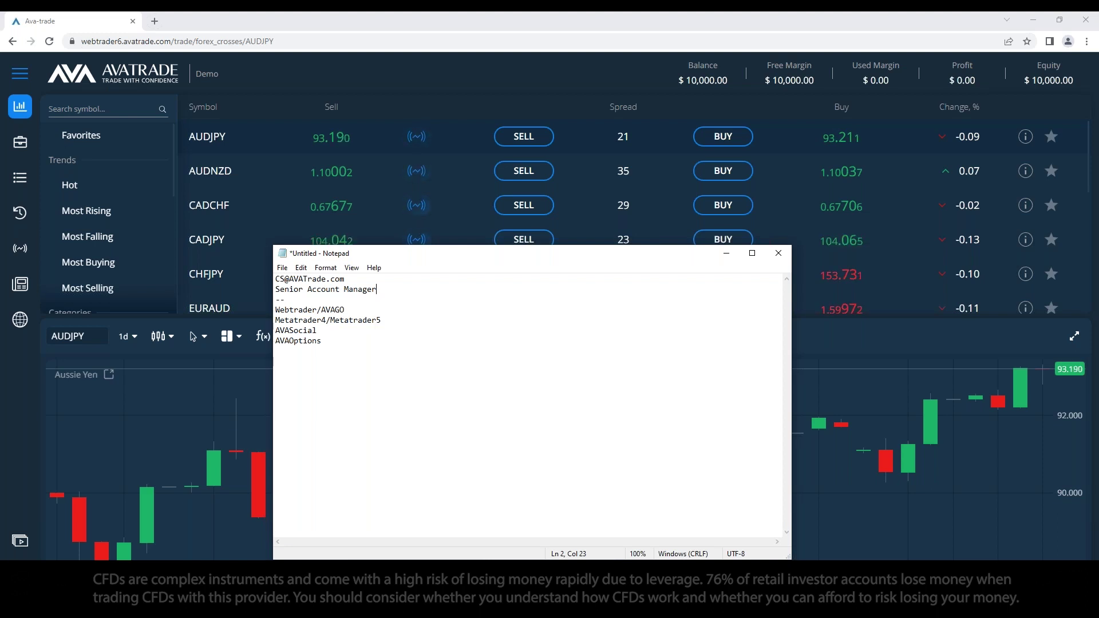
click(426, 318)
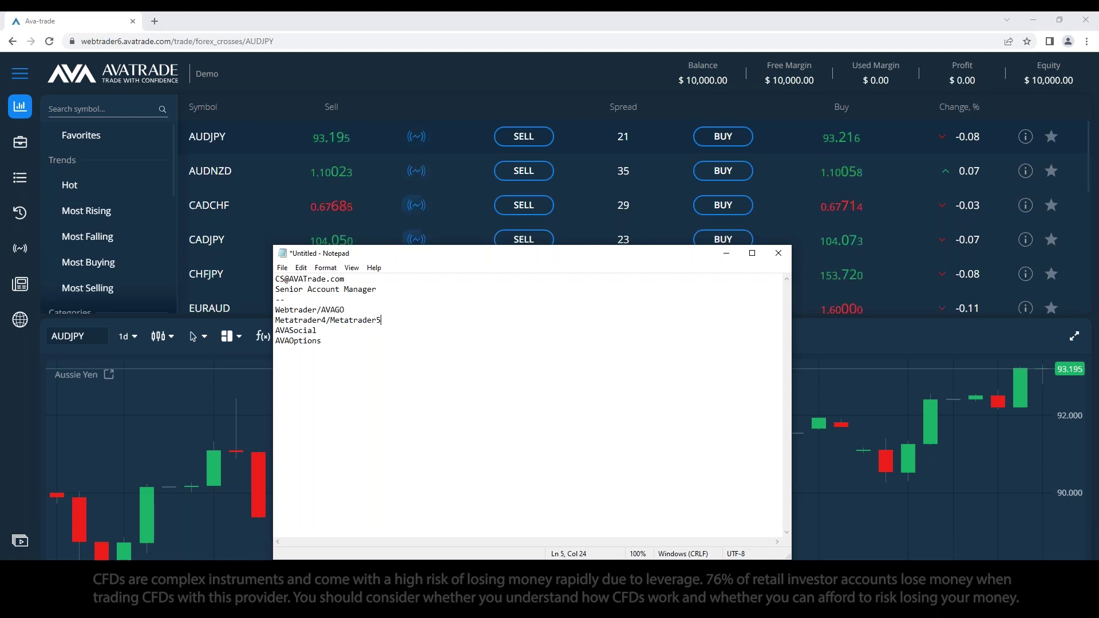
key(alt+Tab)
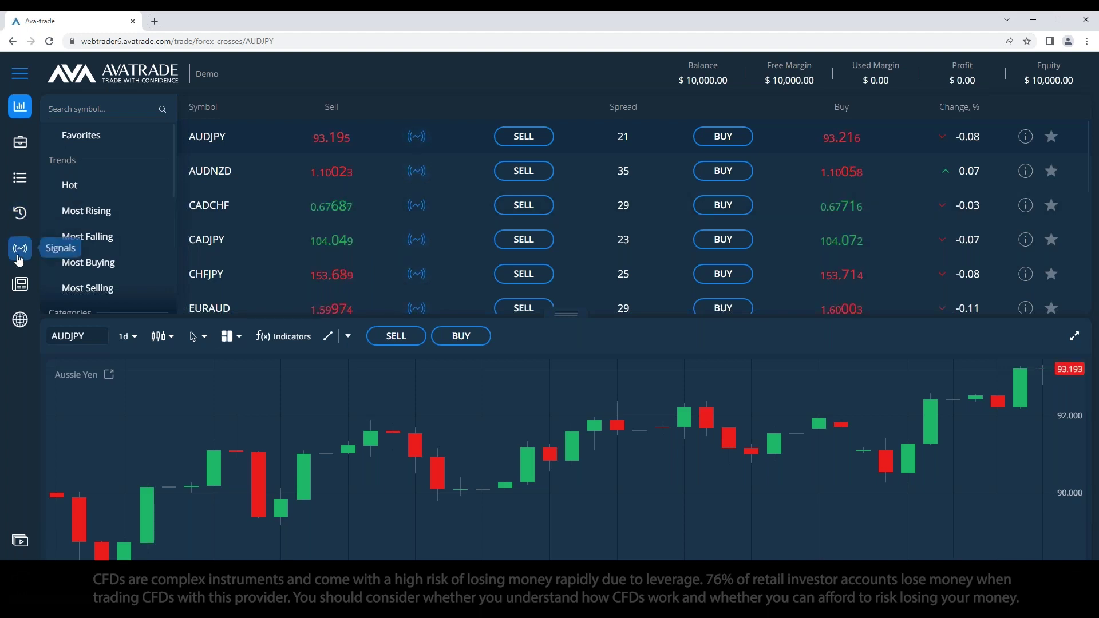
mouse_move(30, 324)
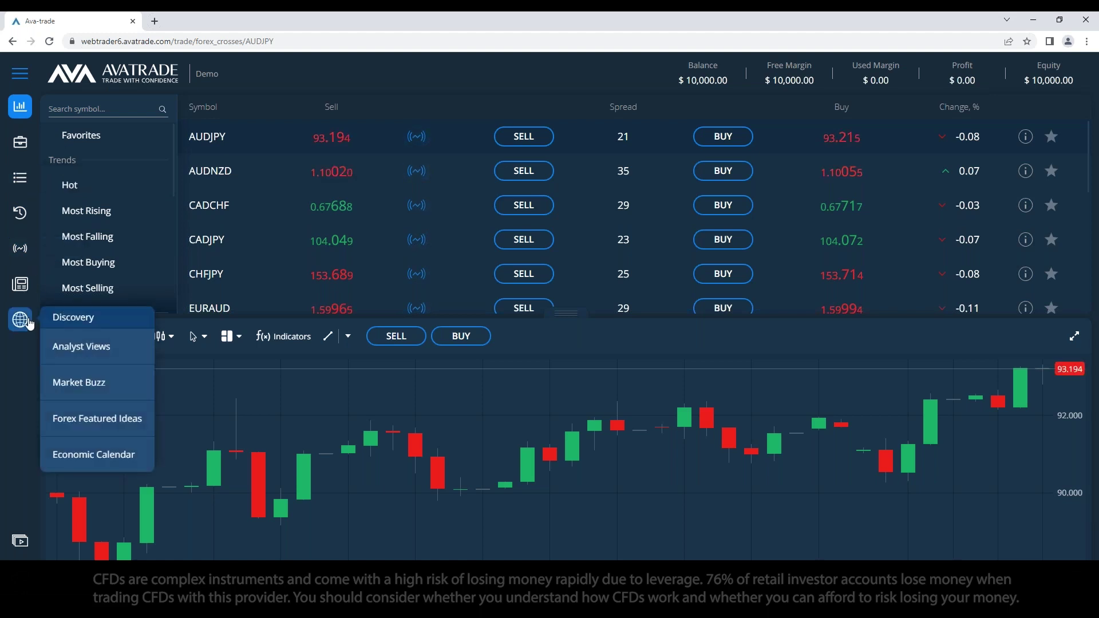
click(19, 143)
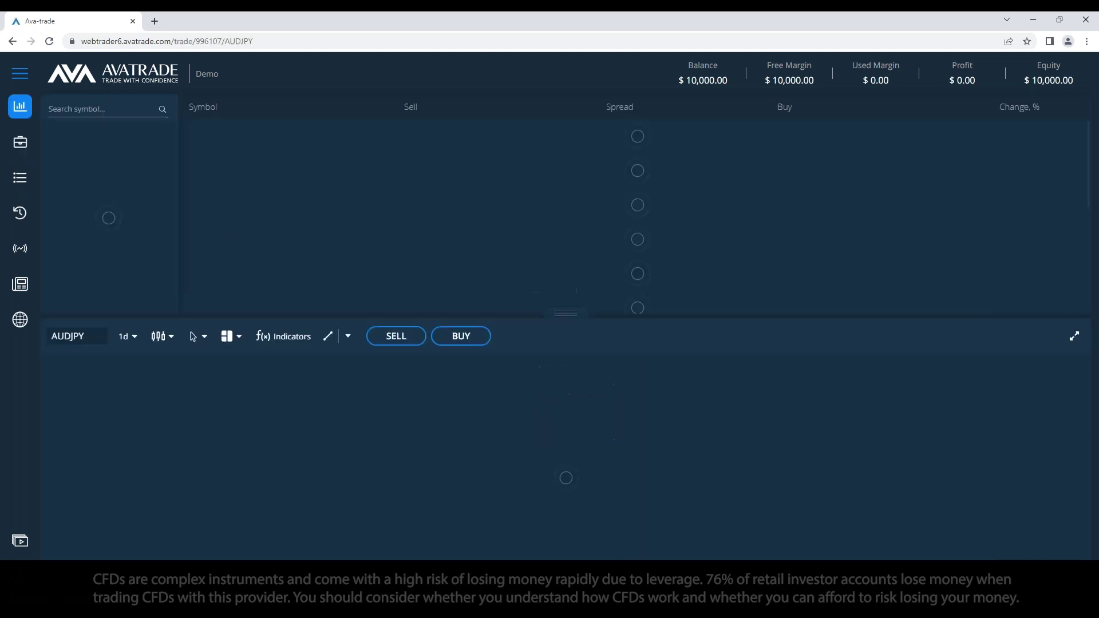
Step: Move the Notepad window up and to the right, then bring WebTrader back in front
key(alt+Tab)
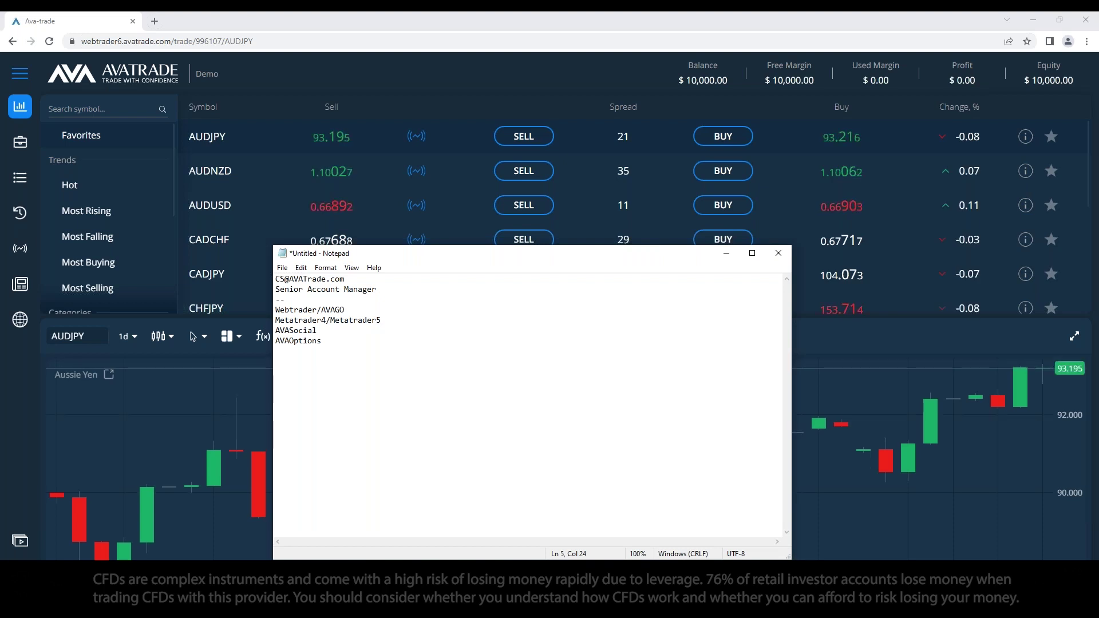
drag(645, 255, 661, 224)
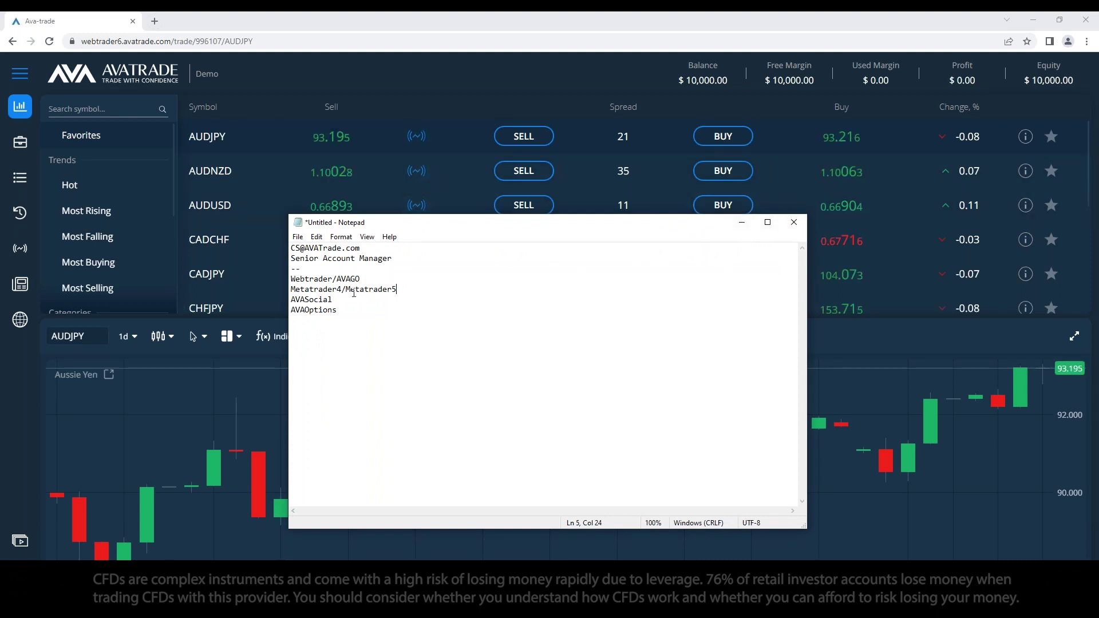
click(741, 222)
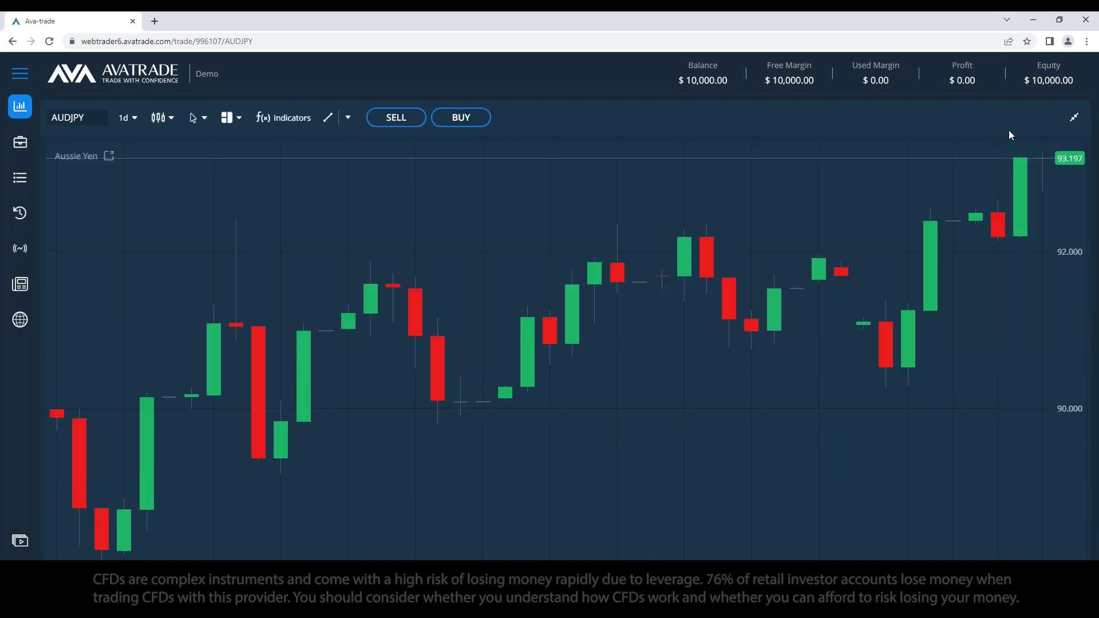
Step: Restore the AUDJPY chart, make the price list slightly taller, and search for 'silver'
click(1073, 118)
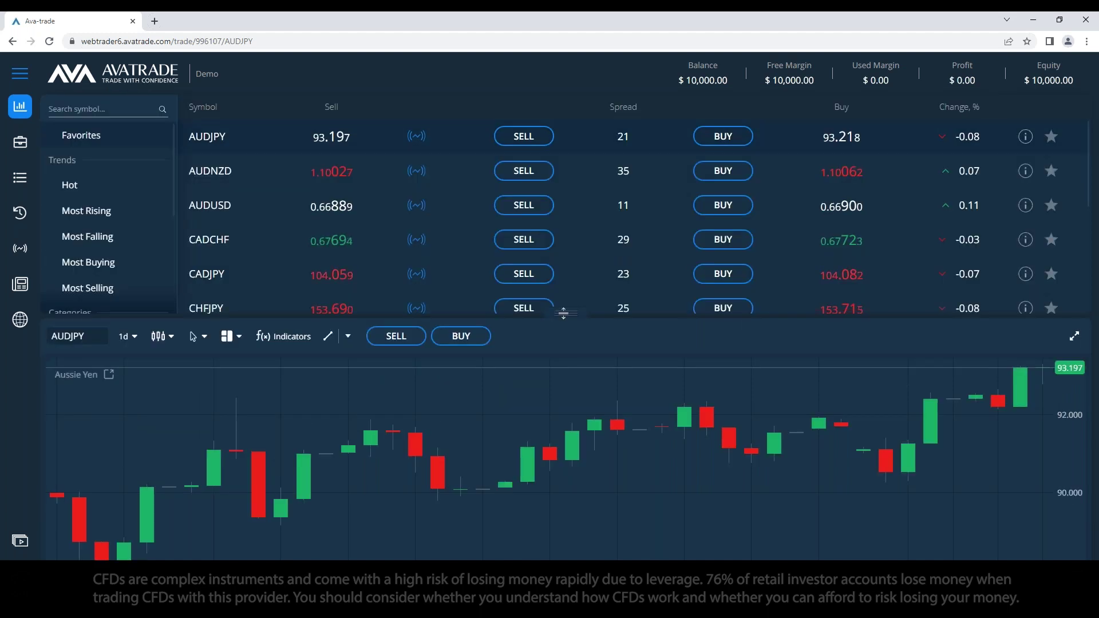
drag(561, 326, 546, 382)
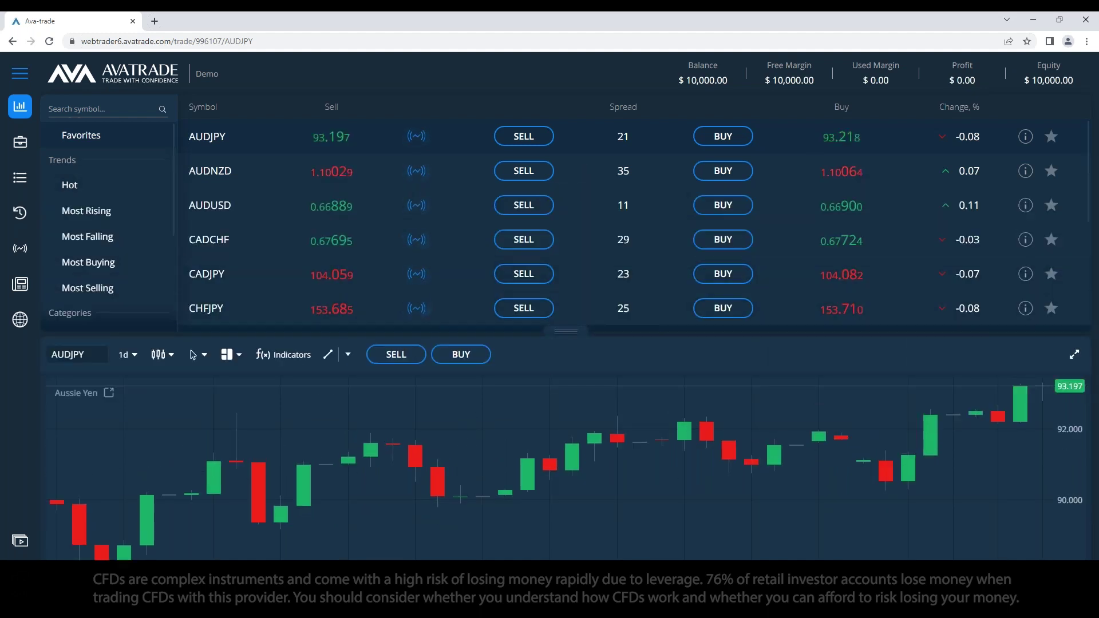
click(100, 109)
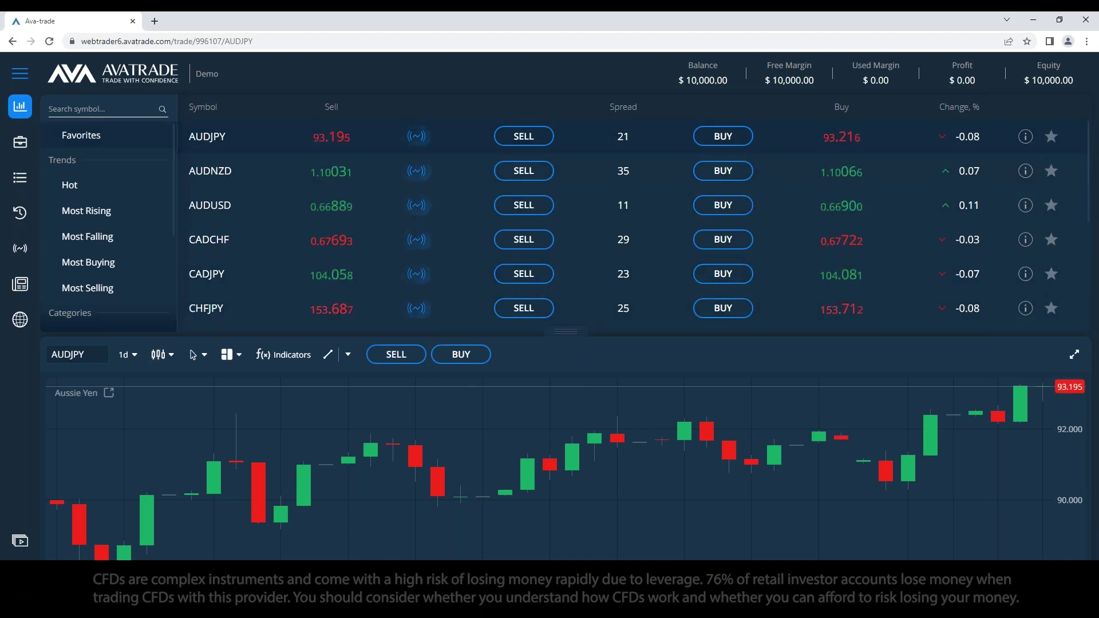
text(silver)
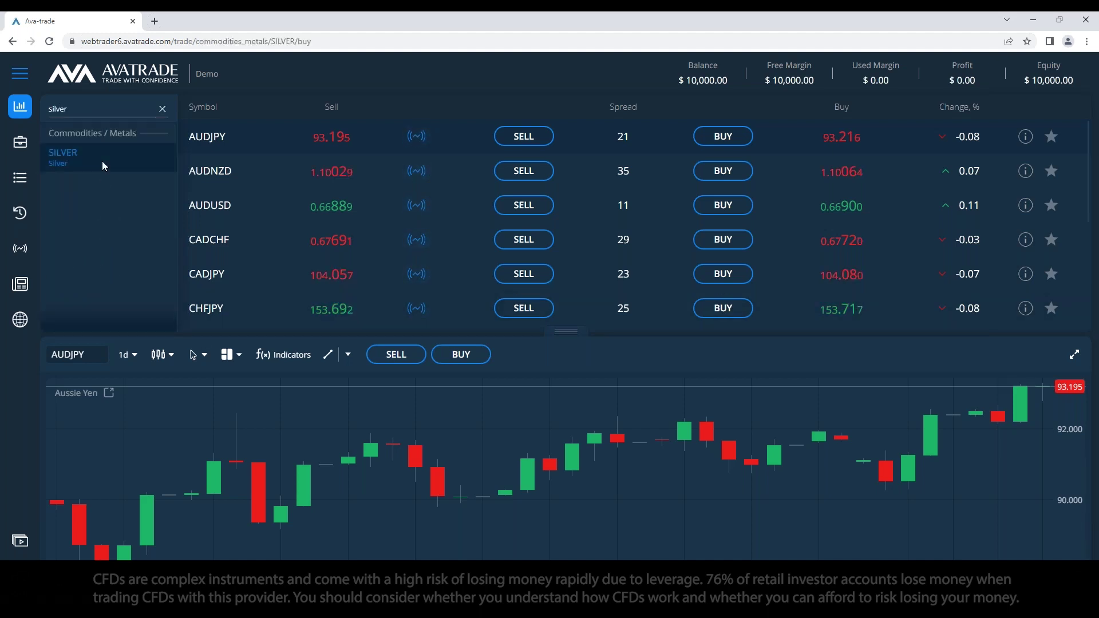
Step: Open SILVER, then search 'gold' and switch the instrument to GOLD
click(79, 163)
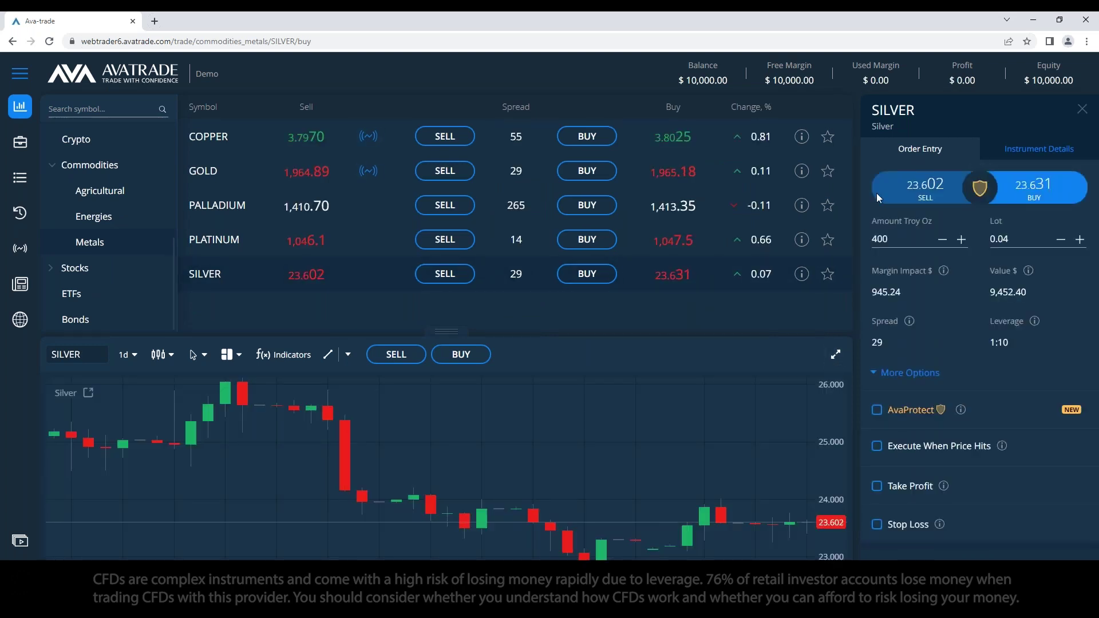
click(83, 106)
text(gold)
click(85, 265)
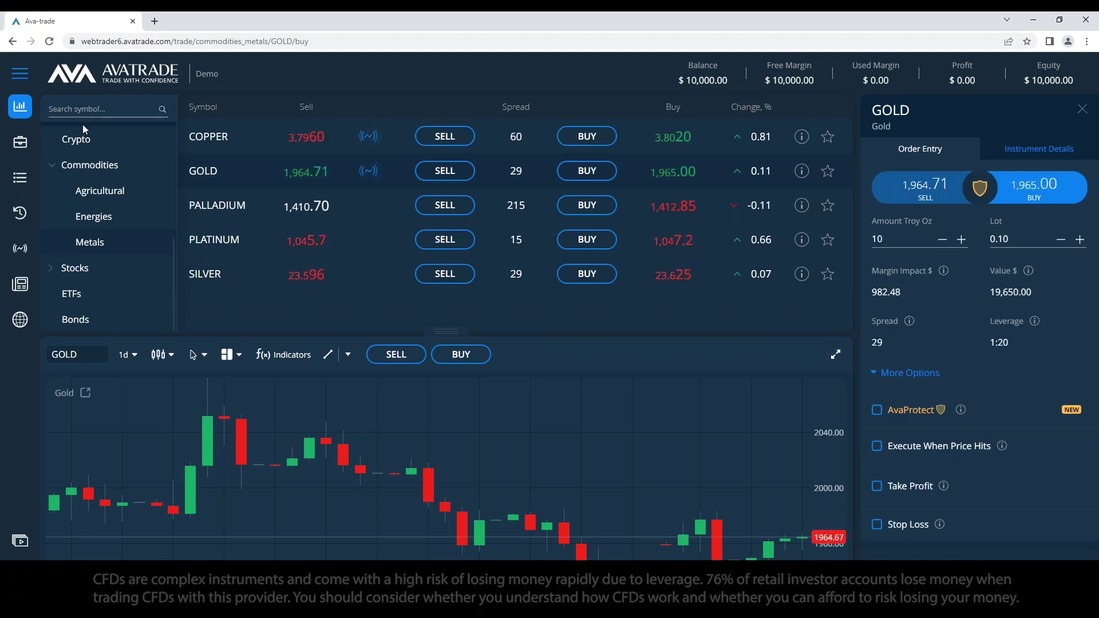
Step: Dismiss a repeated 'gold' search and close the GOLD order ticket
click(133, 117)
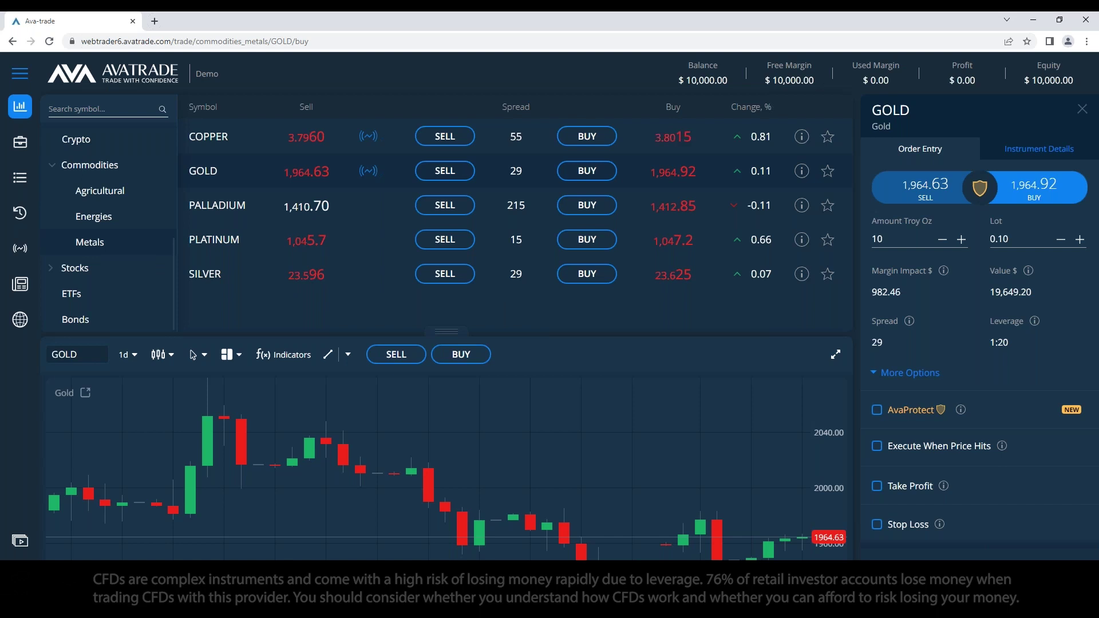
text(gold)
click(109, 269)
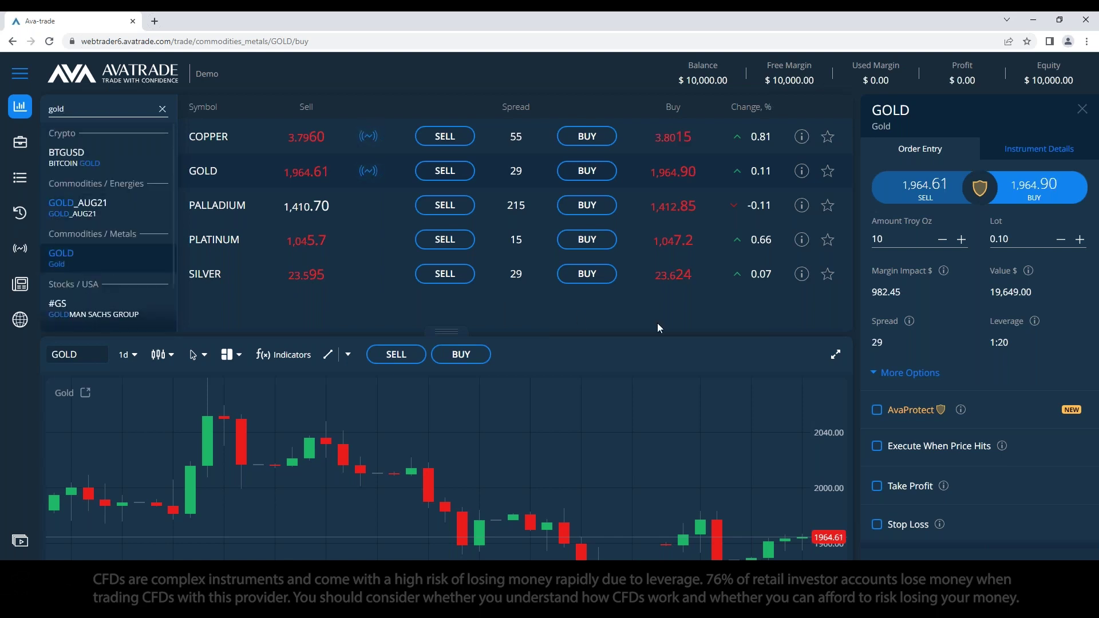
click(1085, 114)
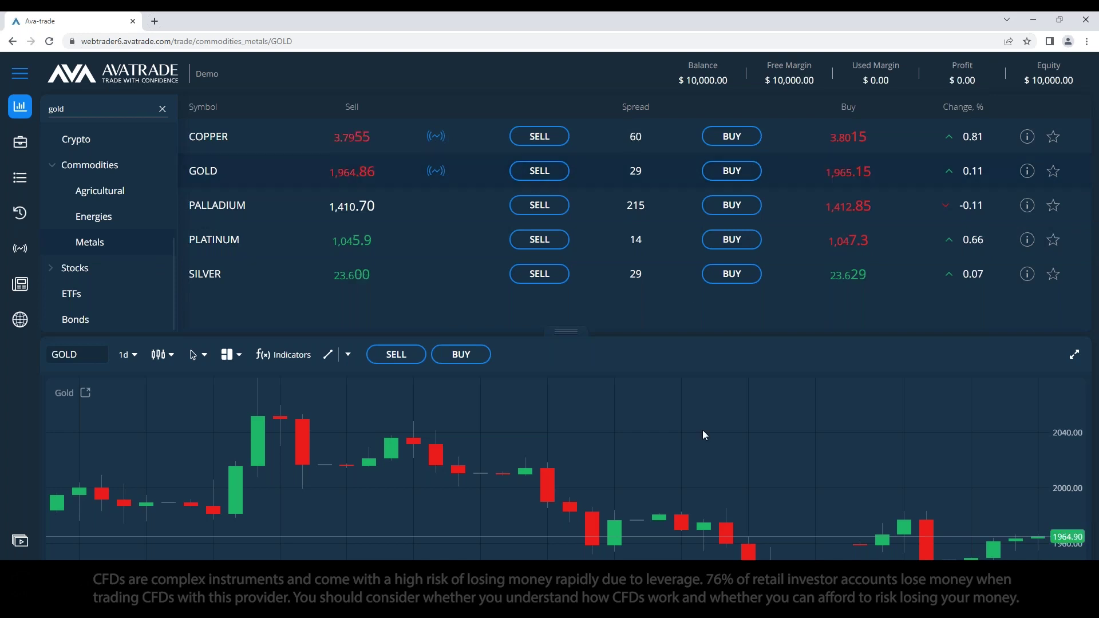
Step: Open a GOLD sell order ticket and expand the GOLD chart to fill the main area
click(404, 356)
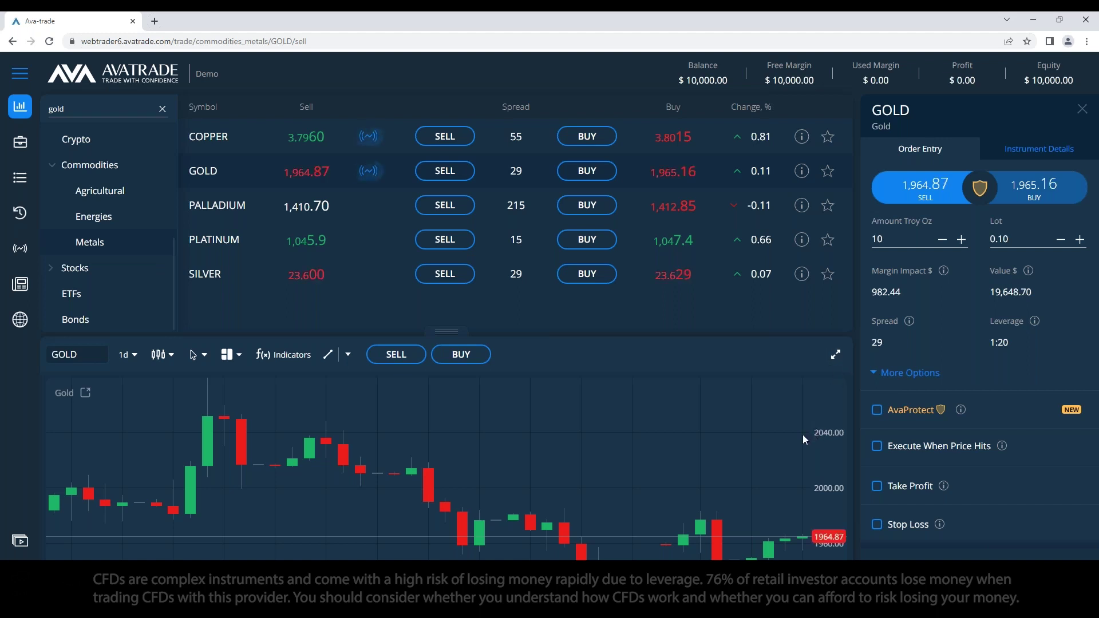
click(833, 356)
click(836, 119)
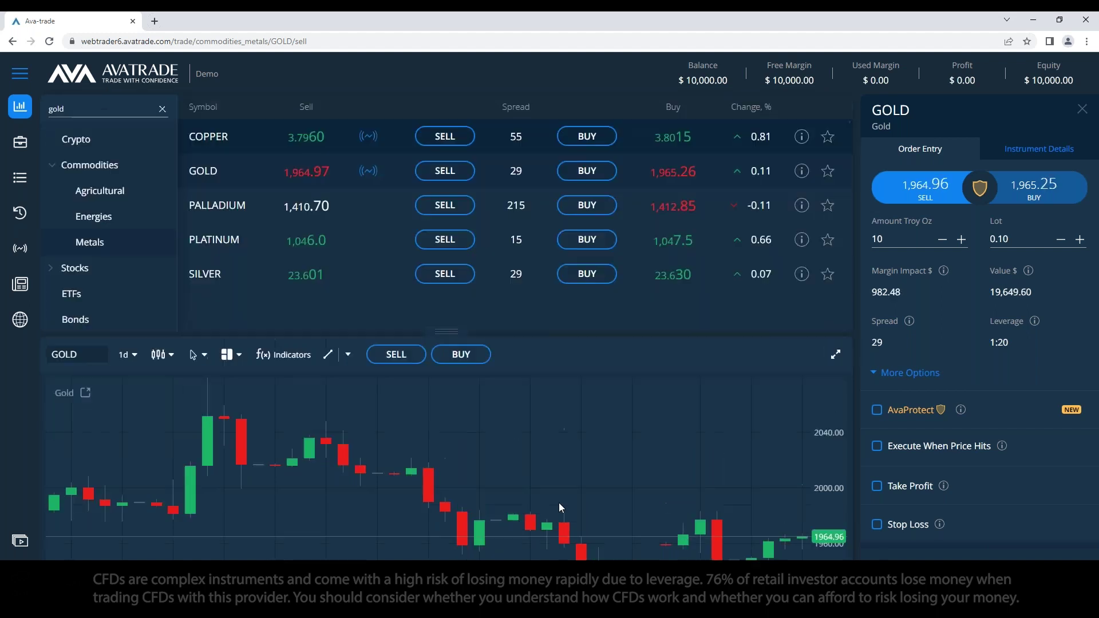
click(834, 355)
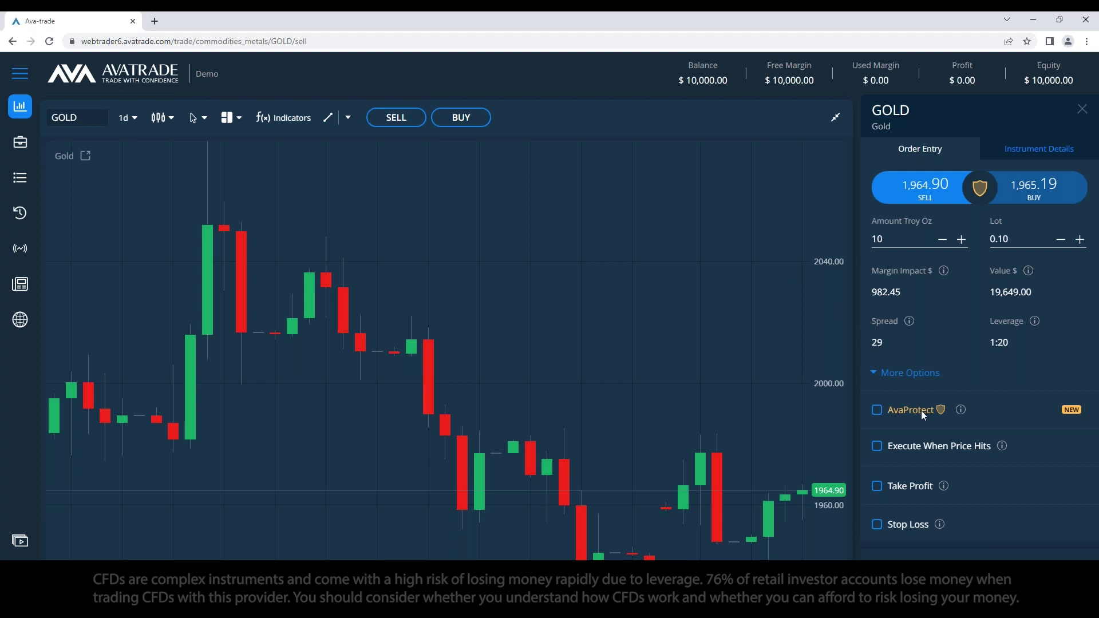
key(alt+Tab)
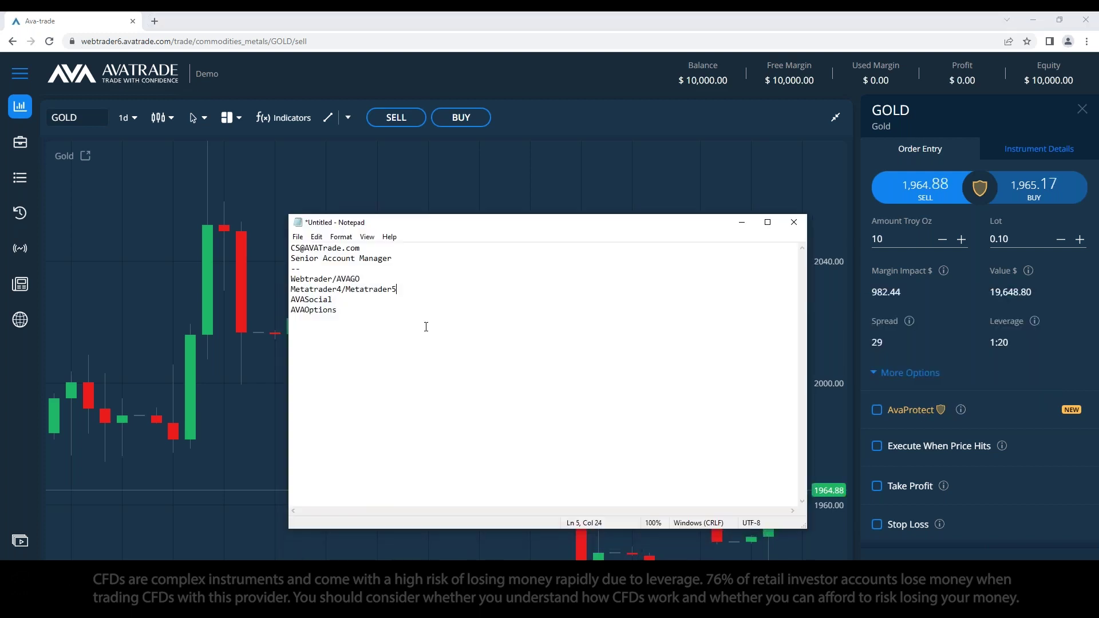
Step: Move 'Webtrader/AVAGO' below AVAOptions in the notes, separated by a '--' line
key(shift+Up)
key(shift+Up)
key(shift+Up)
key(End)
key(shift+Left)
key(shift+Left)
key(shift+Left)
key(shift+Left)
key(shift+Left)
key(shift+Left)
key(shift+Left)
key(shift+Left)
key(shift+Left)
key(shift+Left)
key(shift+Left)
key(shift+Left)
key(shift+Left)
key(shift+Left)
key(shift+Left)
key(ctrl+c)
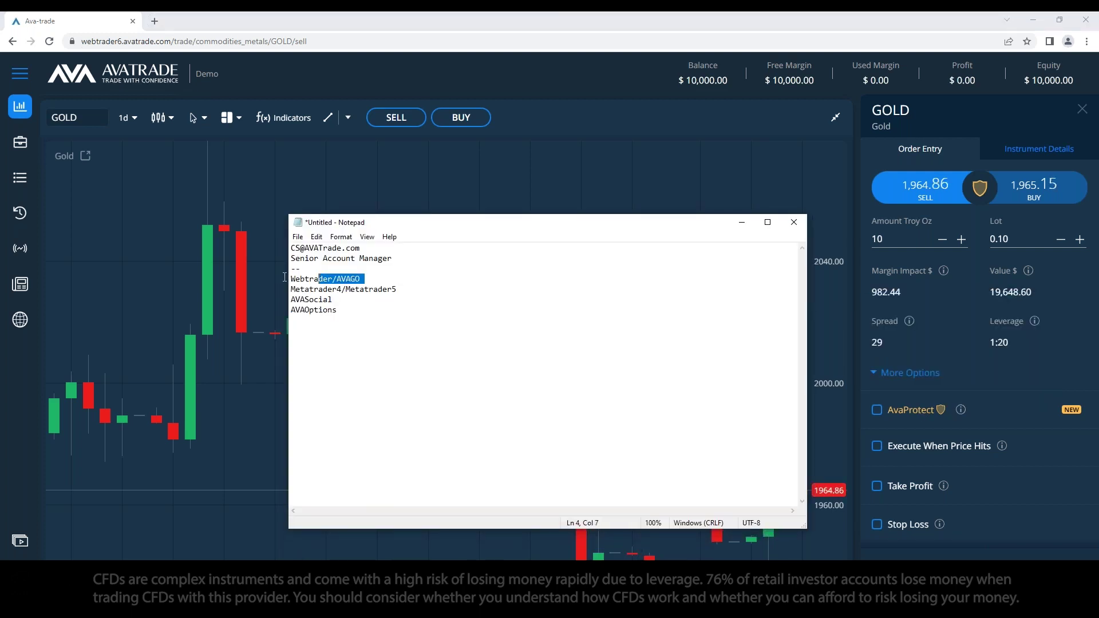
key(BackSpace)
key(Delete)
click(367, 304)
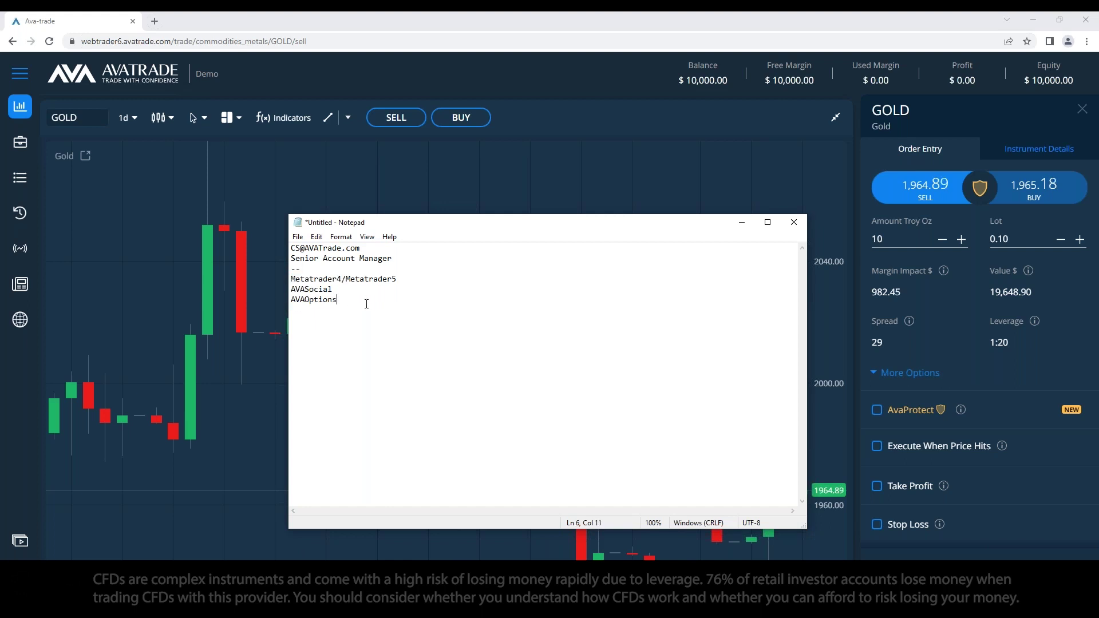
key(Return)
text(--)
key(Return)
key(ctrl+v)
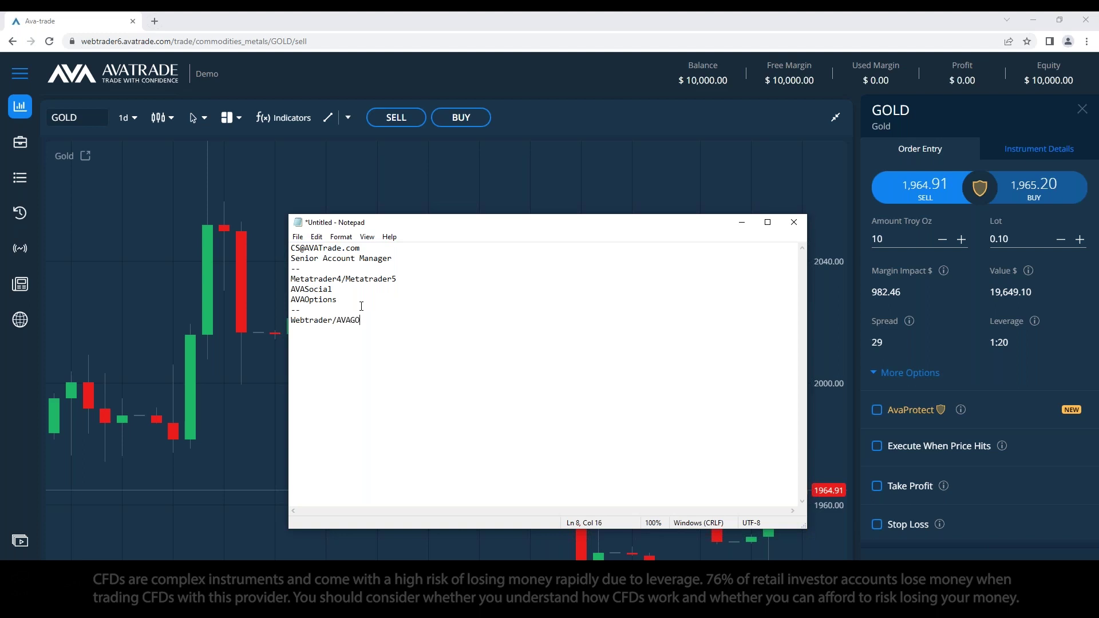
key(Return)
Step: Turn on AvaProtect for the GOLD order, priced at $28.07 for 1 hour
drag(687, 228, 636, 224)
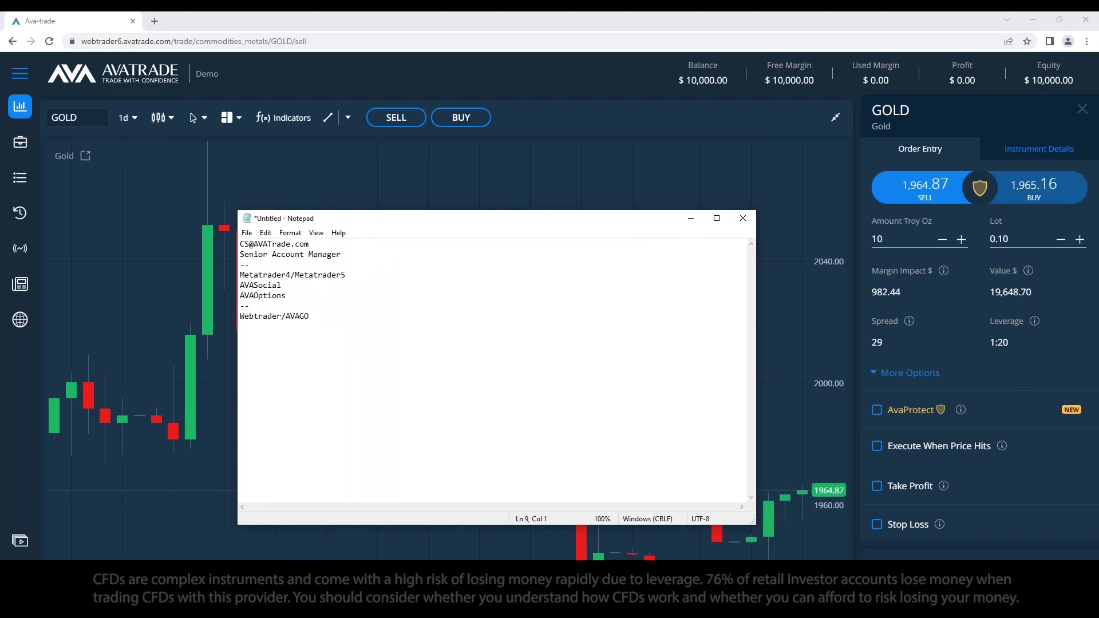
mouse_move(961, 411)
click(877, 410)
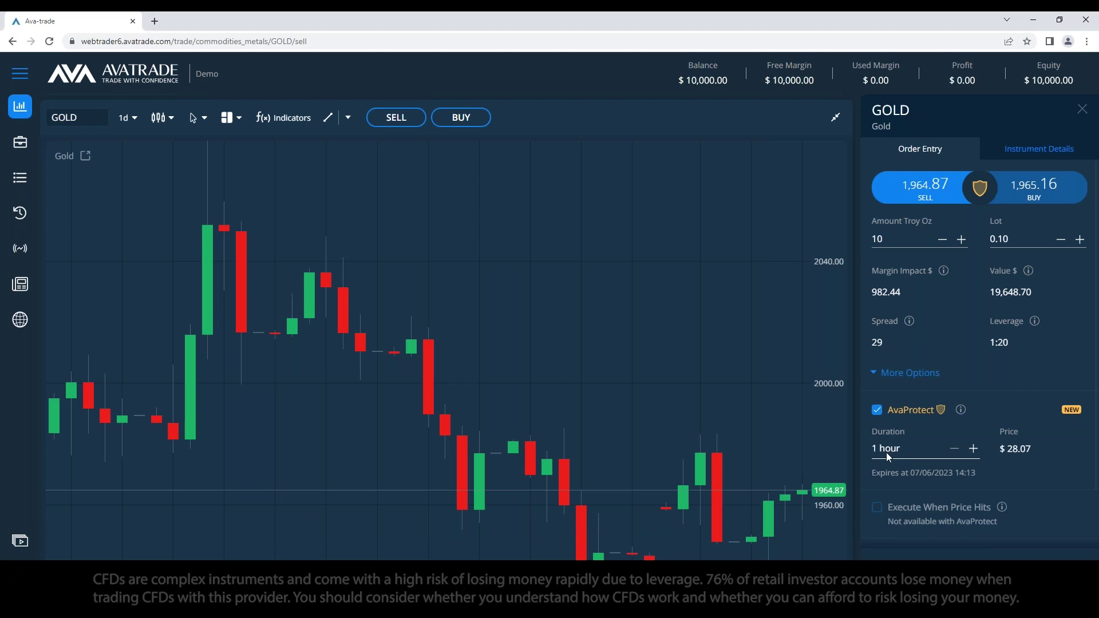
Step: Adjust the AvaProtect duration with + and −, settling on 2 days for $90.91
click(973, 449)
click(973, 448)
click(973, 448)
click(973, 448)
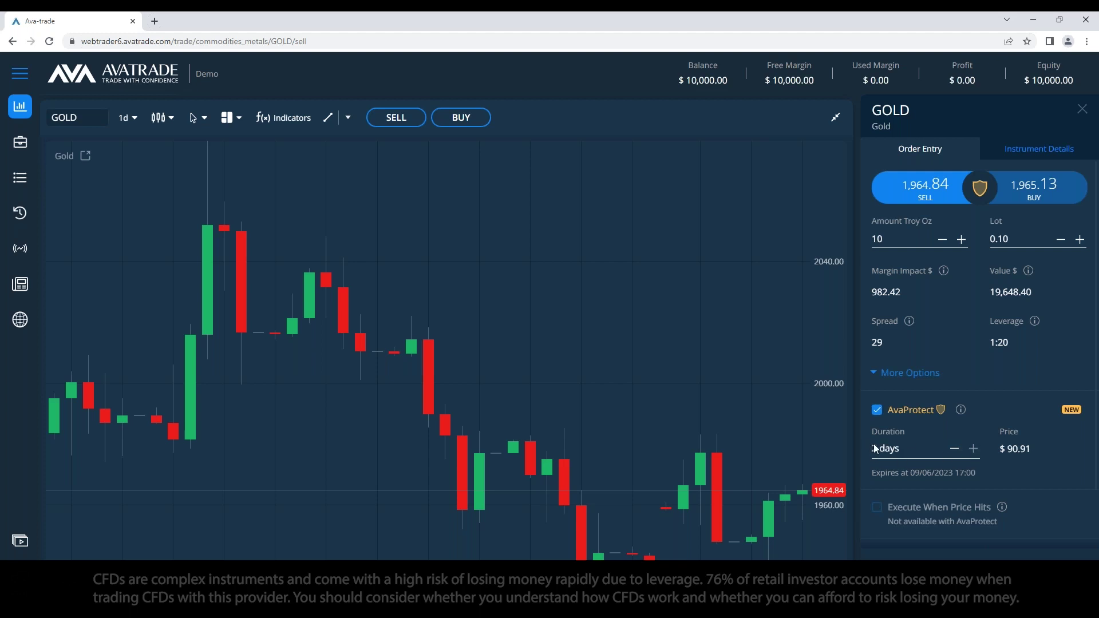
click(954, 448)
click(954, 448)
click(954, 449)
click(954, 449)
scroll(893, 456, up, 2)
key(alt+Tab)
Step: Note that AvaProtect protects the position for a time frame and returns losses during coverage
key(Return)
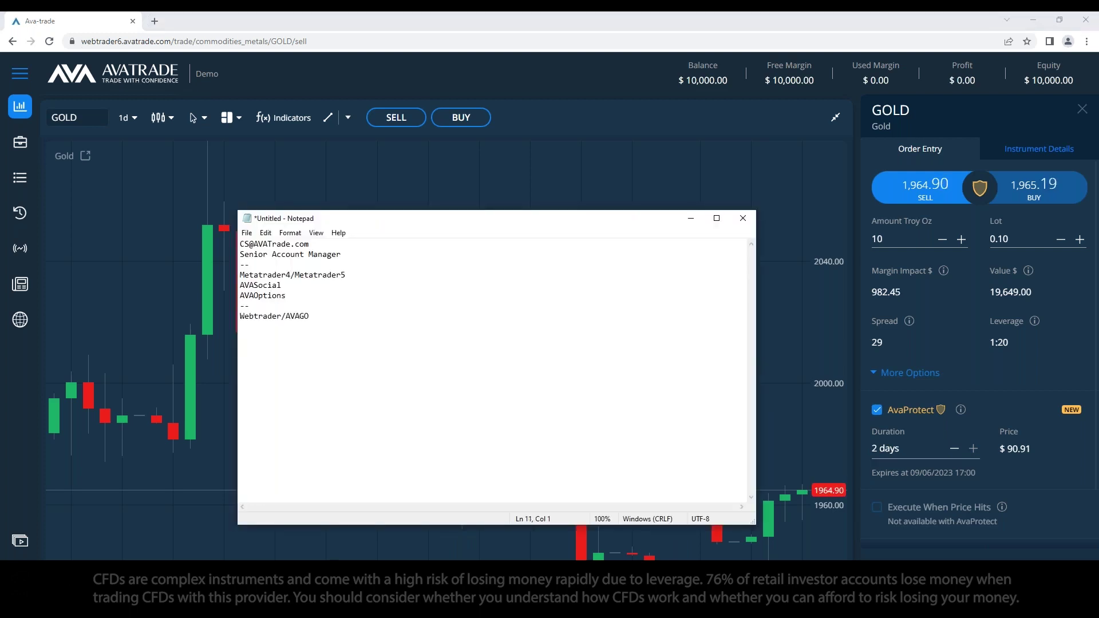
text(lets you p)
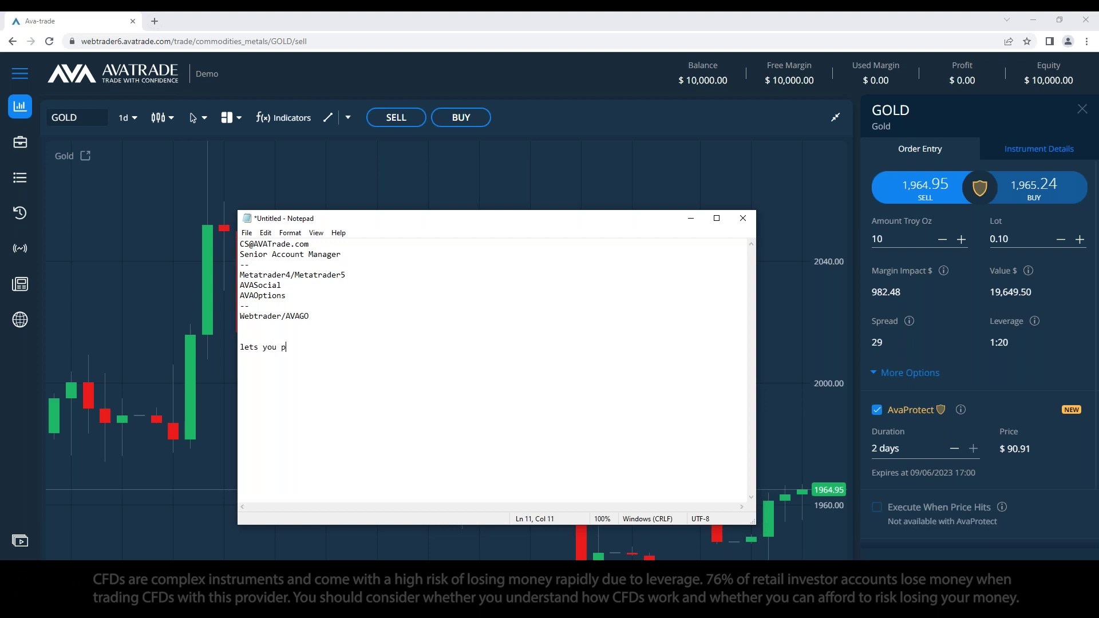
text(rotect the position for a ce)
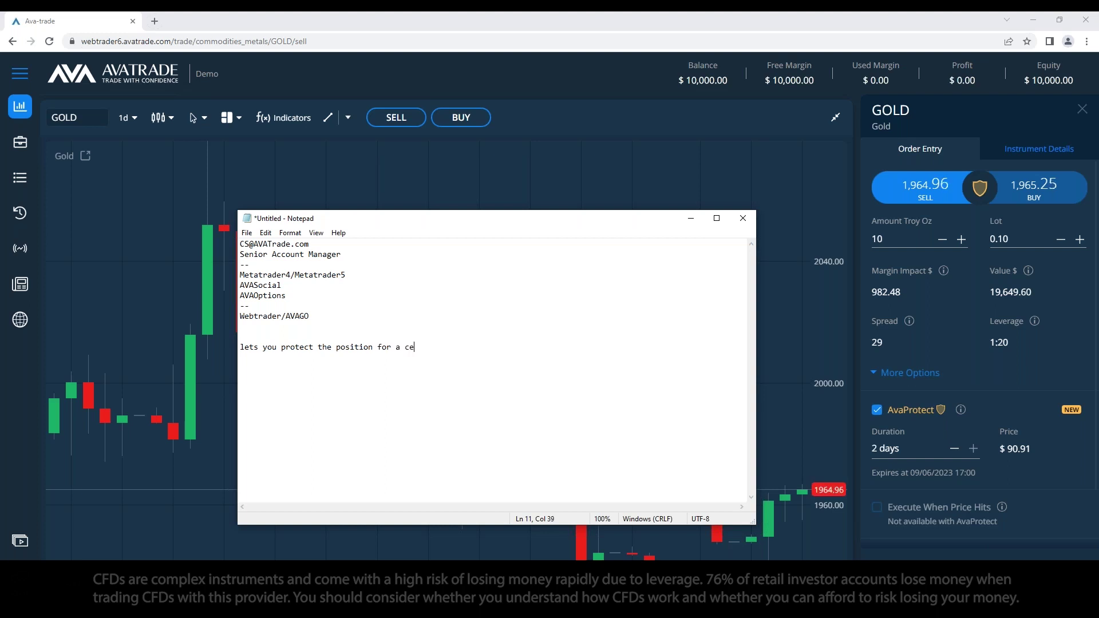
text(rtain time frame)
key(BackSpace)
text(at)
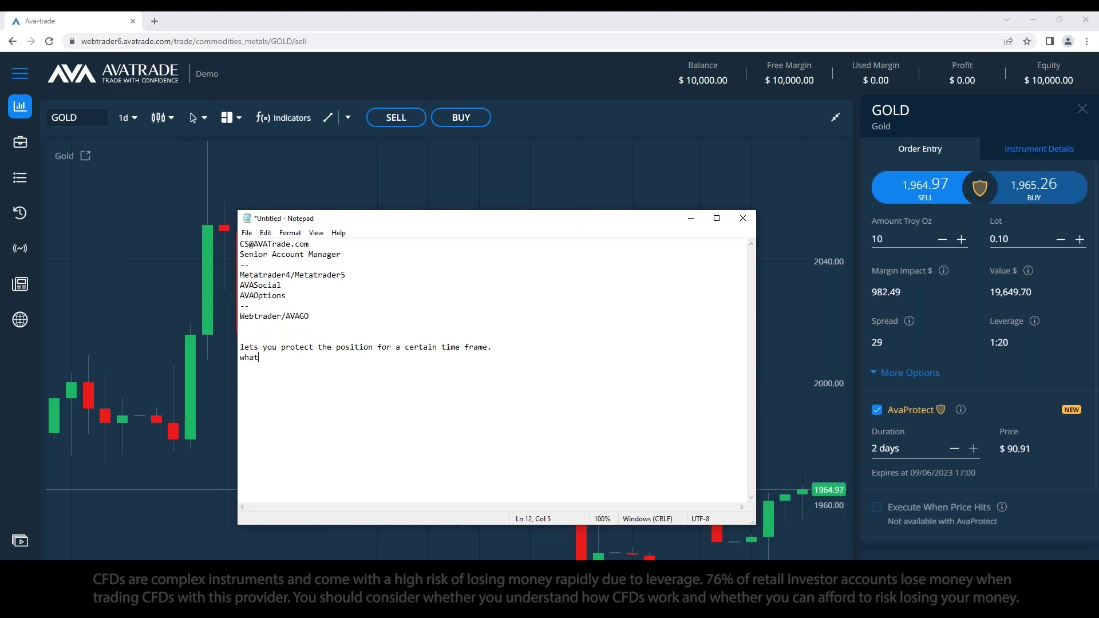
text(ever you lost during the covar)
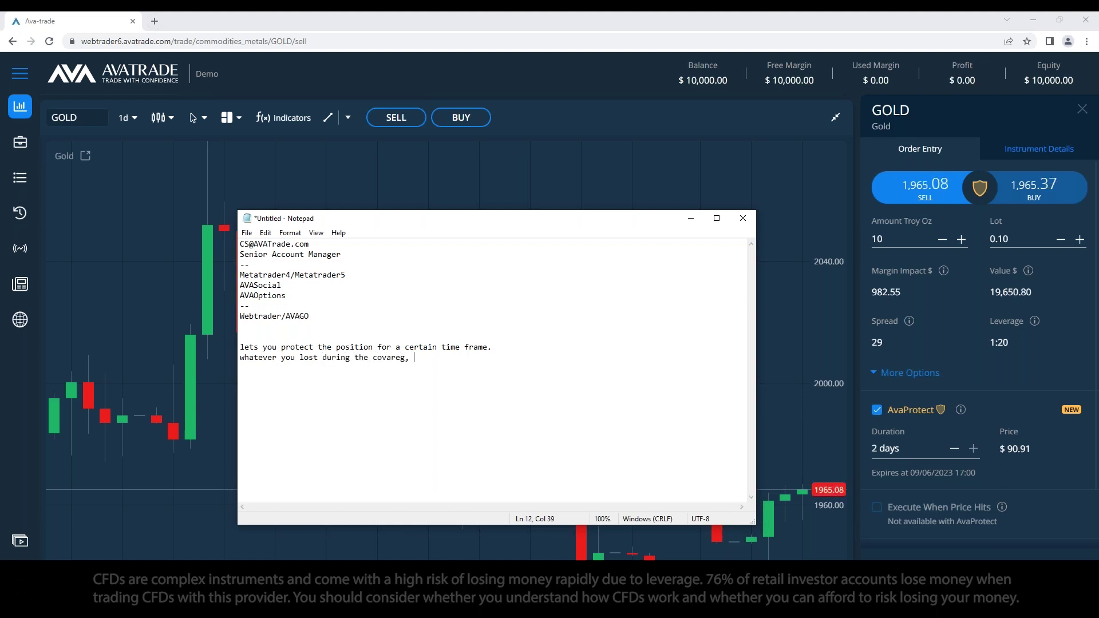
text(age, you will get back.)
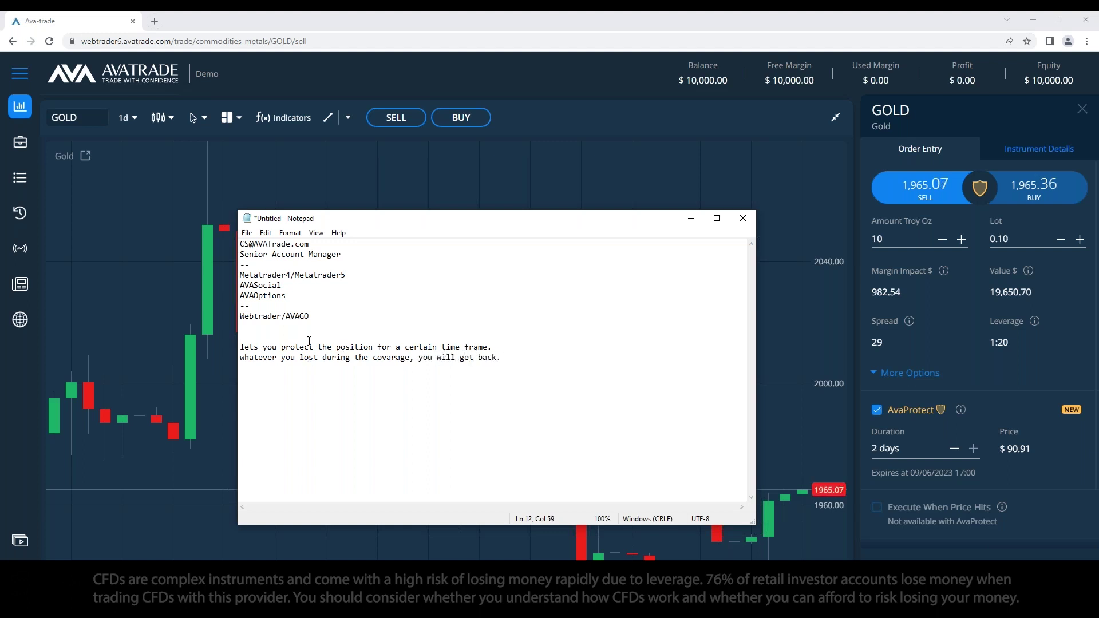
Step: Remove the extra blank line from the notes and minimize Notepad to show the Gold chart
click(309, 337)
key(BackSpace)
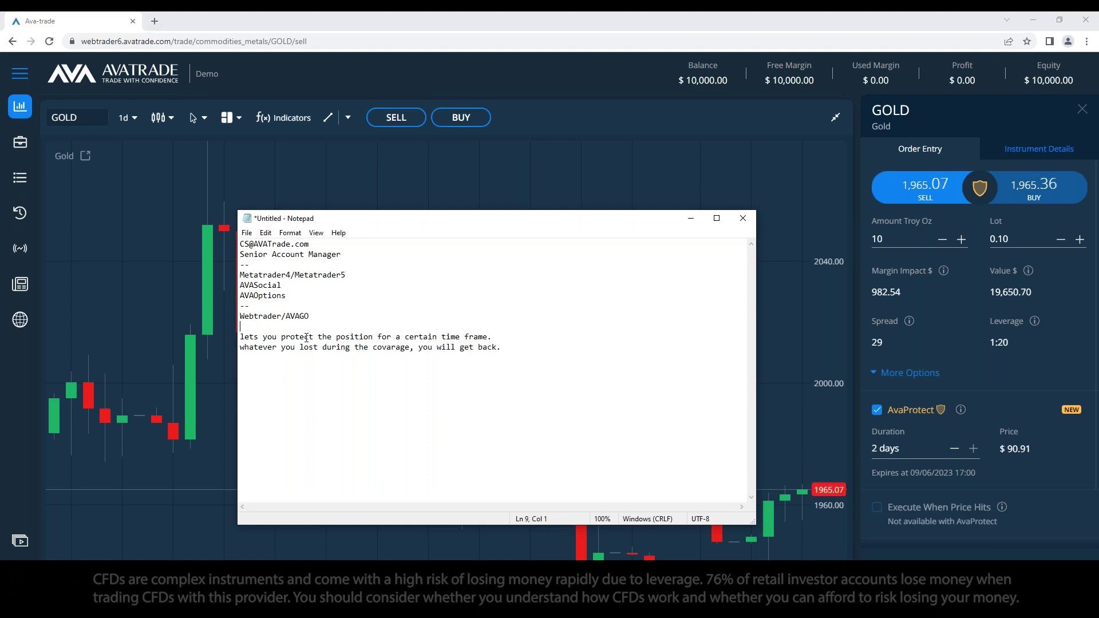
click(537, 347)
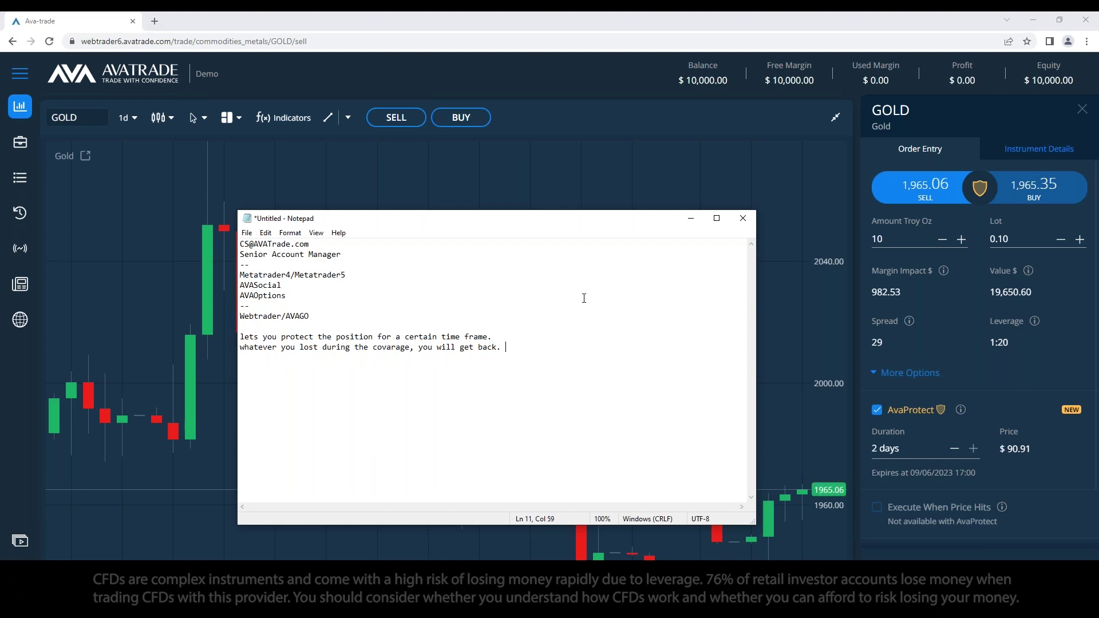
click(691, 218)
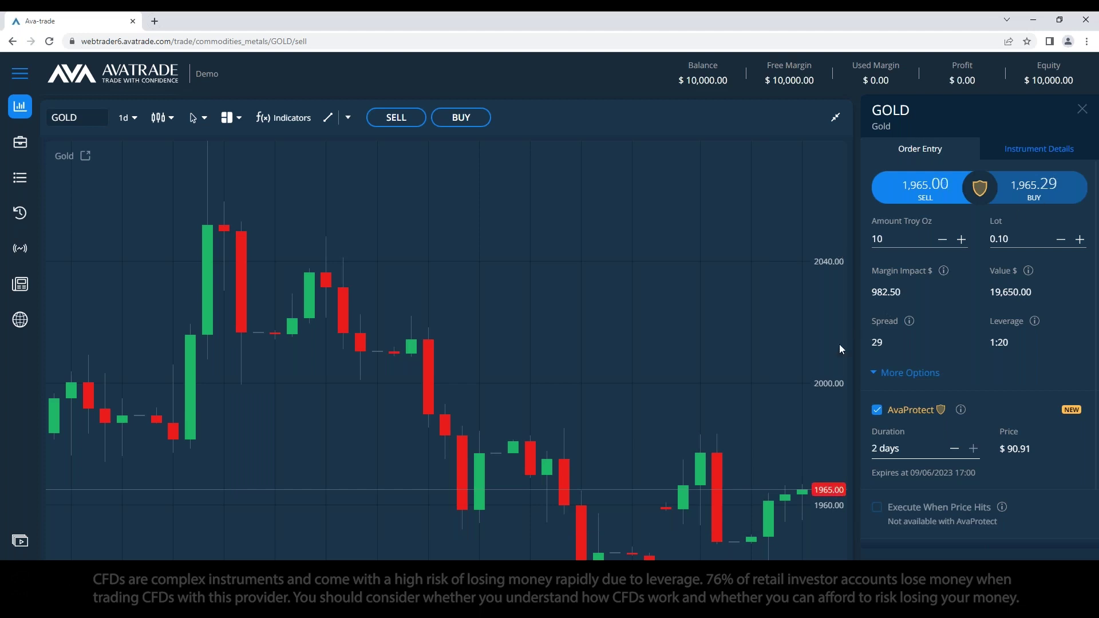
Step: Switch the Gold order to buy and draw a horizontal line at 1978.08
click(1033, 192)
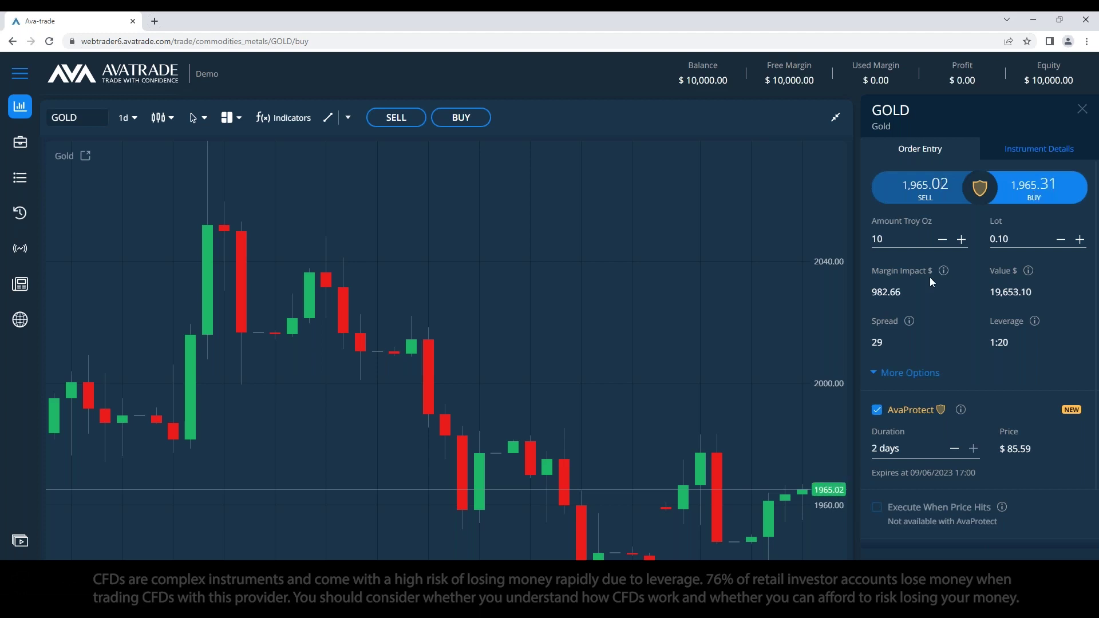
click(346, 119)
click(366, 162)
click(683, 436)
drag(706, 471, 755, 450)
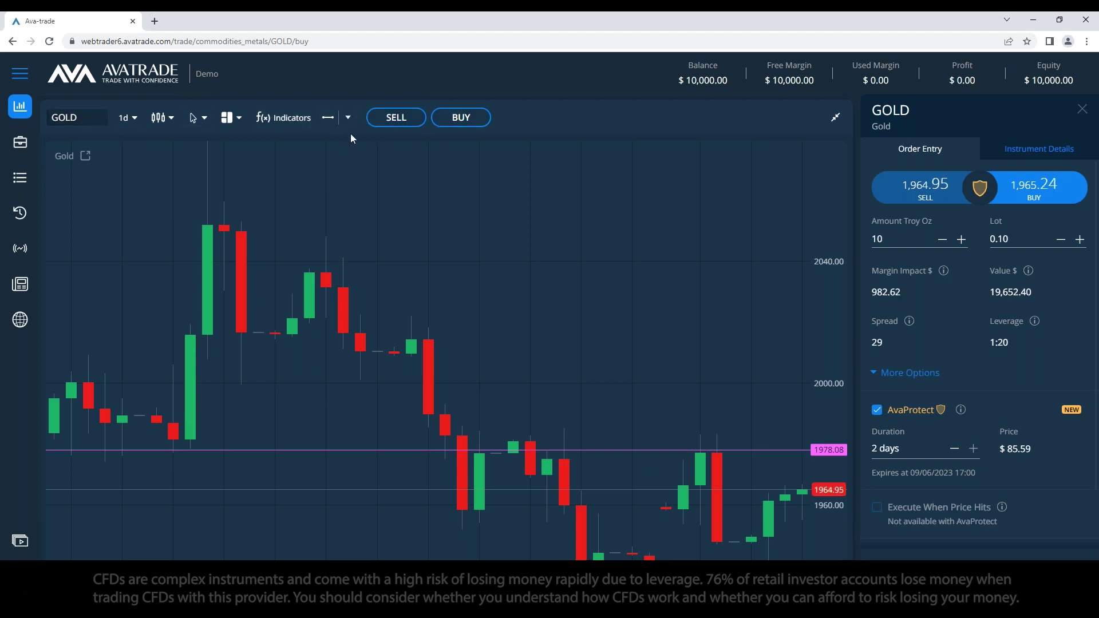
Step: Add a second price line near 1943 at the bottom of the chart
click(348, 118)
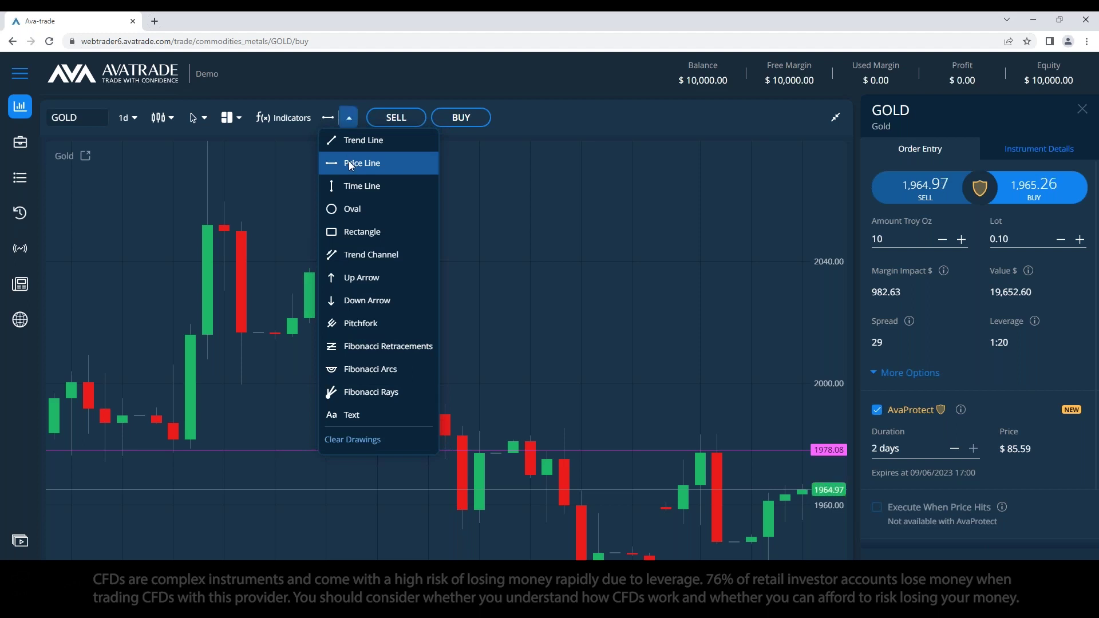
click(349, 163)
click(332, 118)
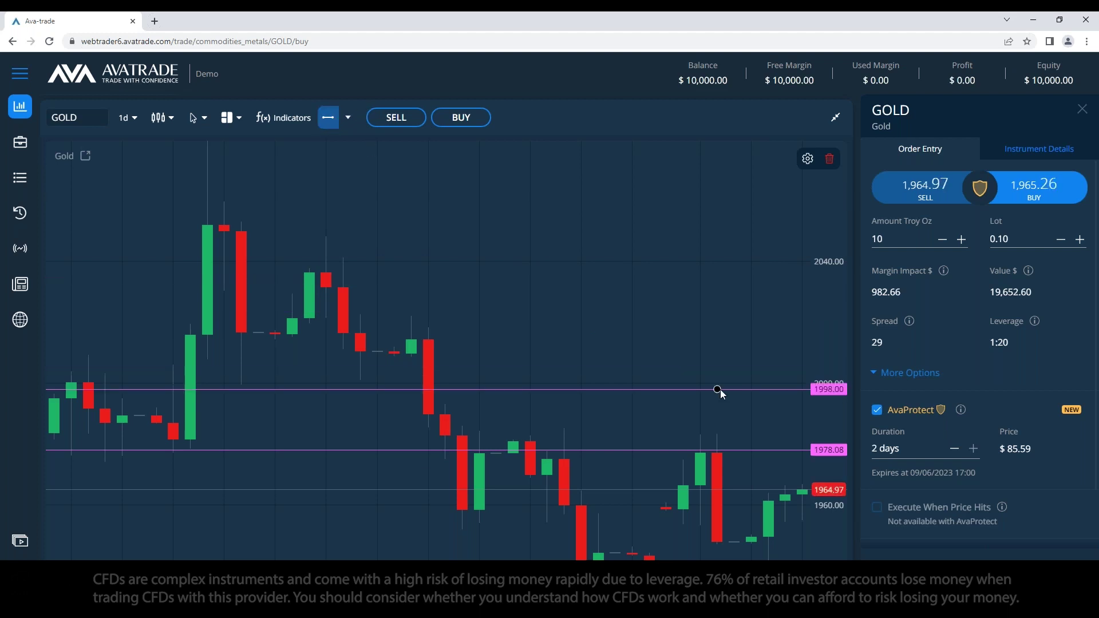
click(734, 558)
Step: Move the upper price line from 1978.08 to exactly 1980.00
double_click(650, 449)
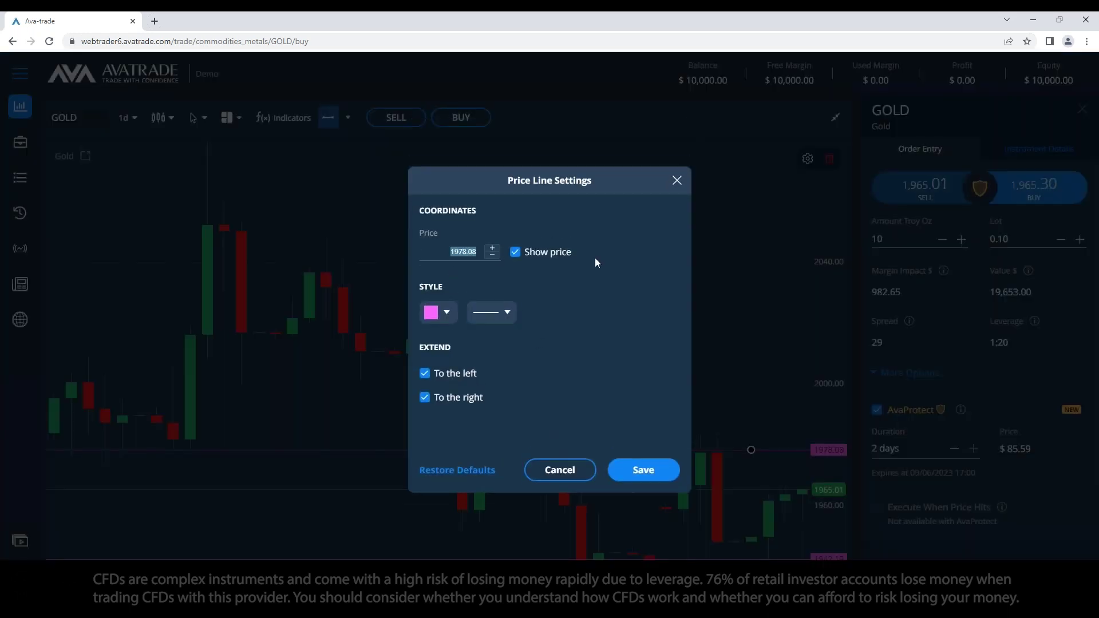
text(1980)
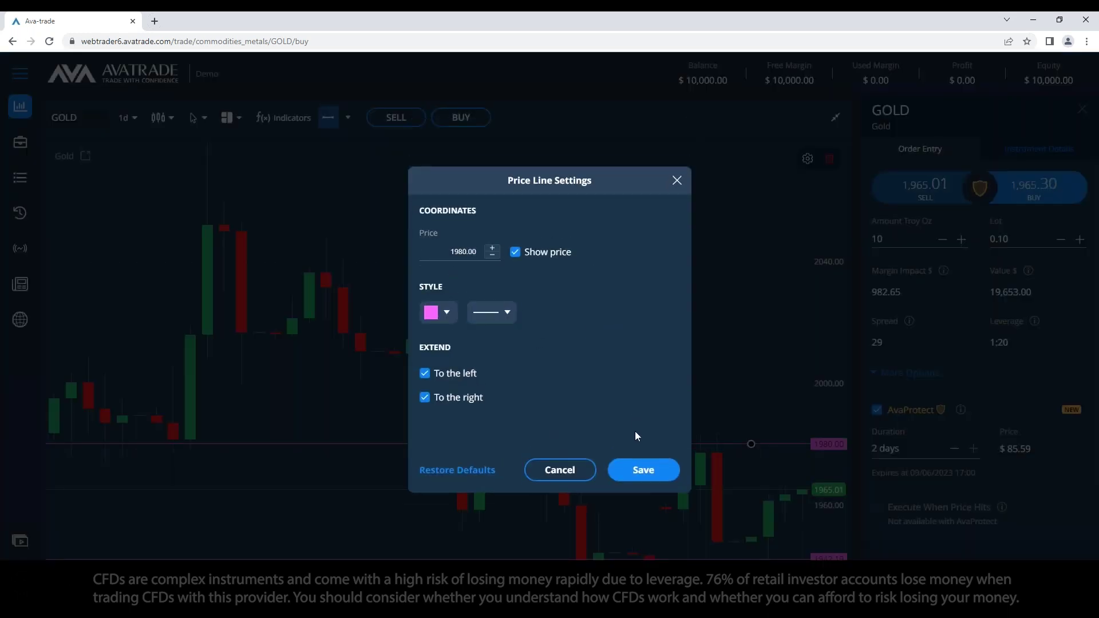
click(640, 472)
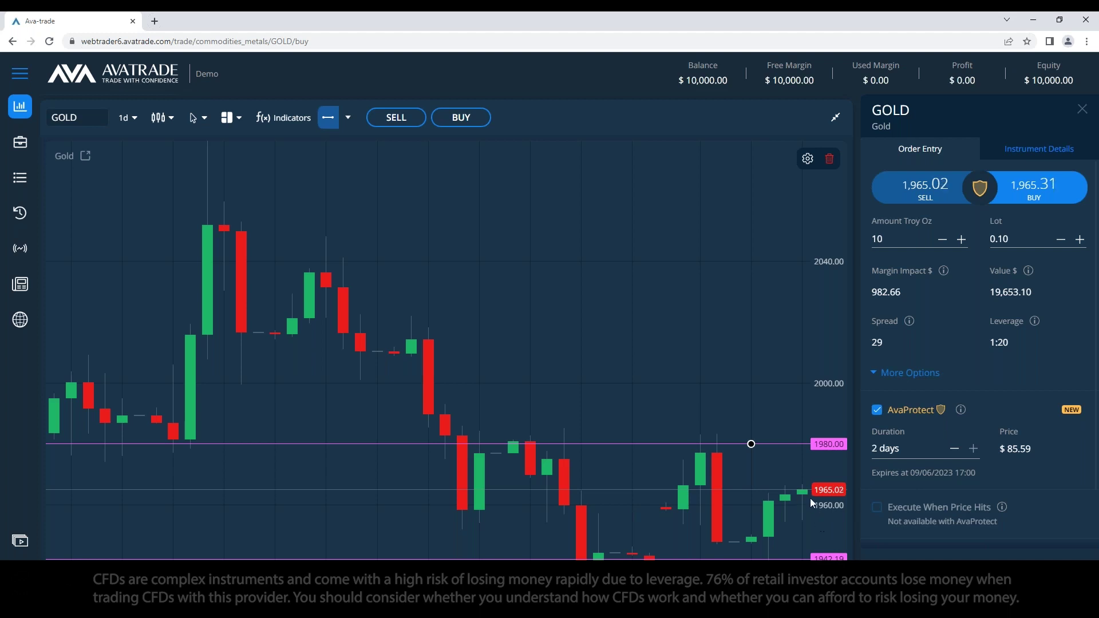
click(897, 242)
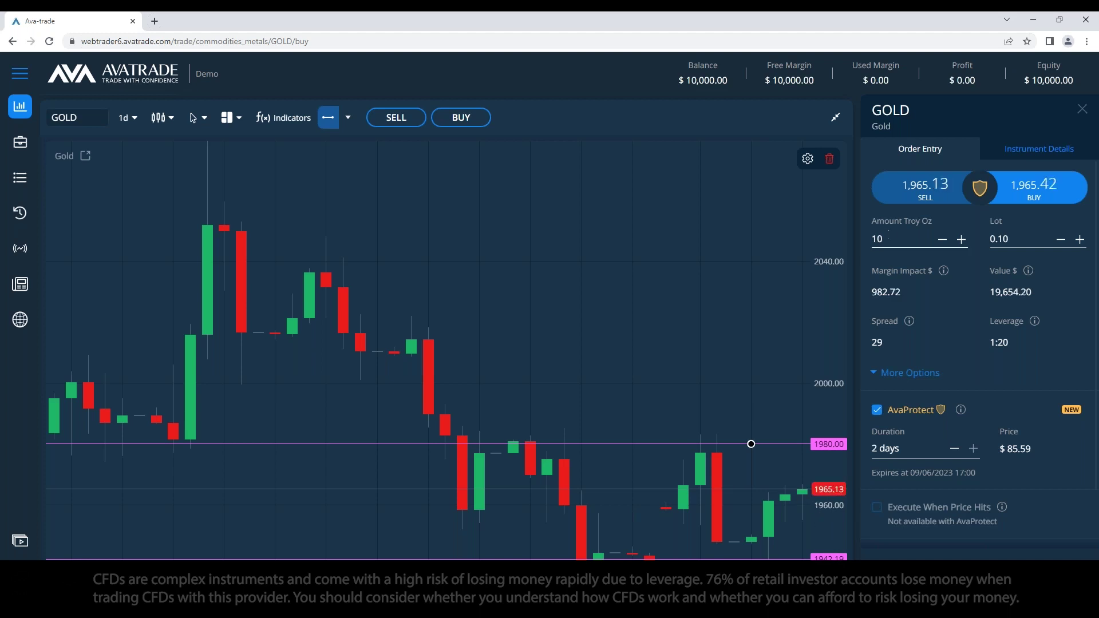
Step: Reduce the Gold buy amount to 1 troy oz (0.01 lot) and enable Take Profit
key(BackSpace)
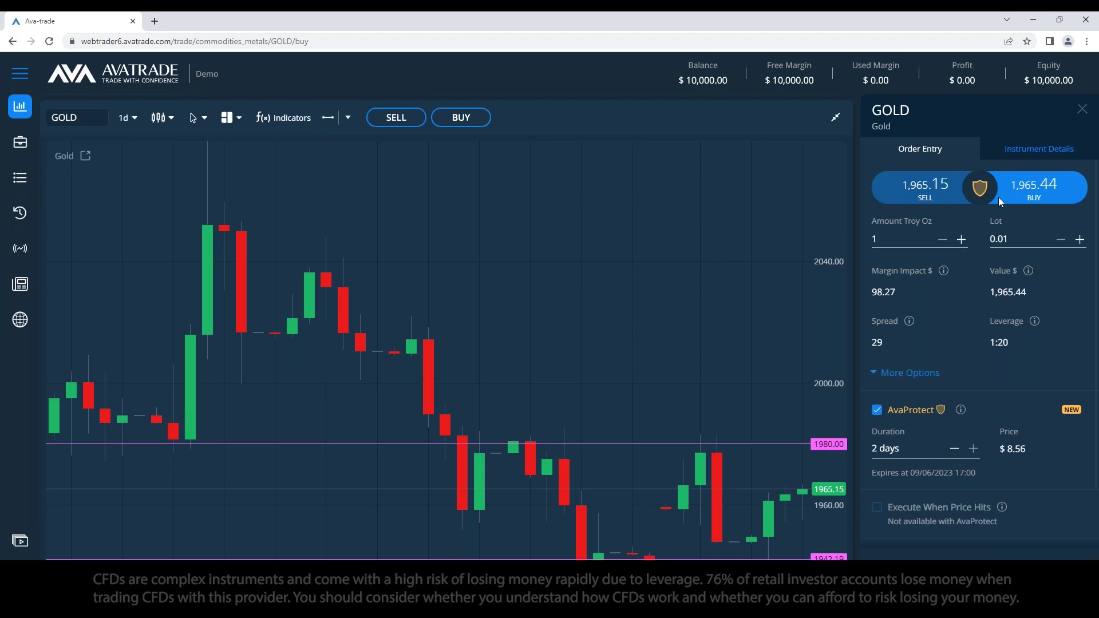
click(886, 238)
scroll(918, 426, down, 1)
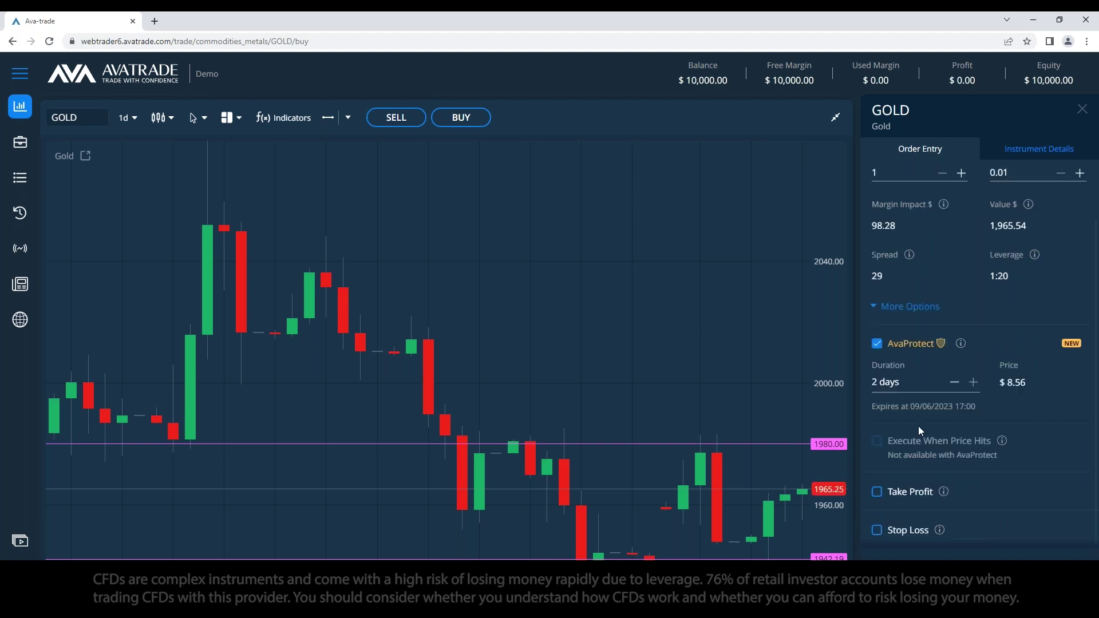
scroll(920, 448, up, 1)
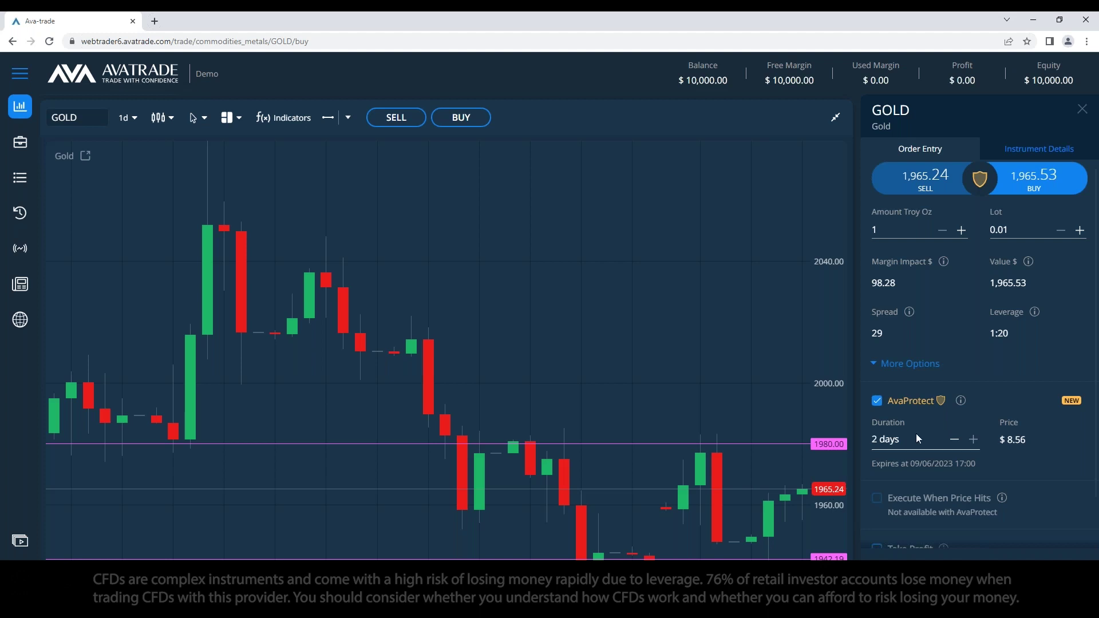
scroll(918, 441, down, 1)
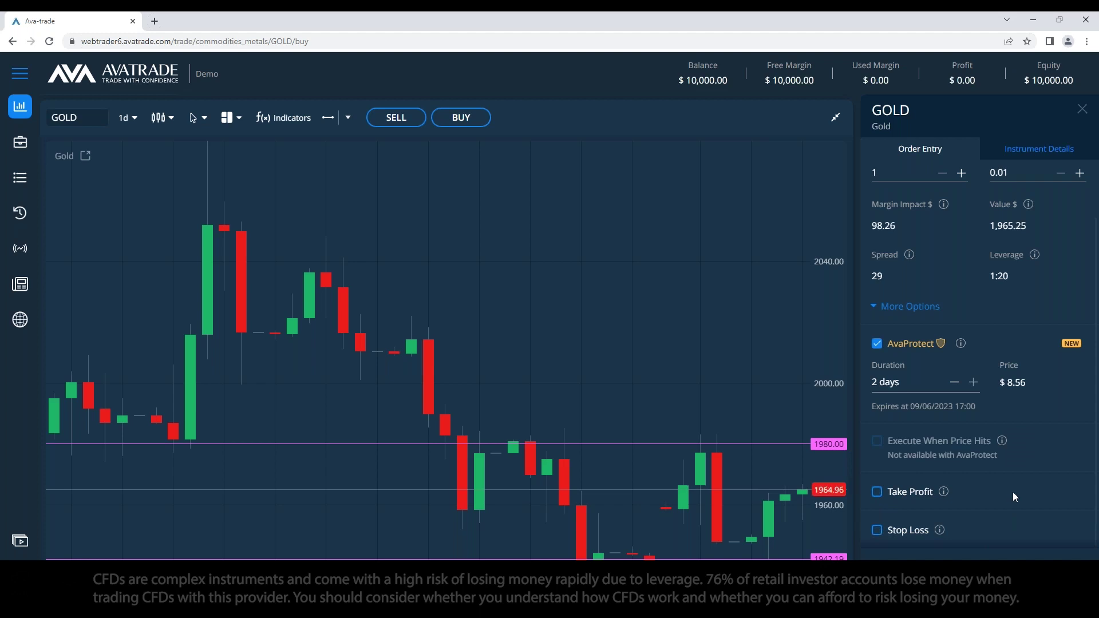
click(879, 491)
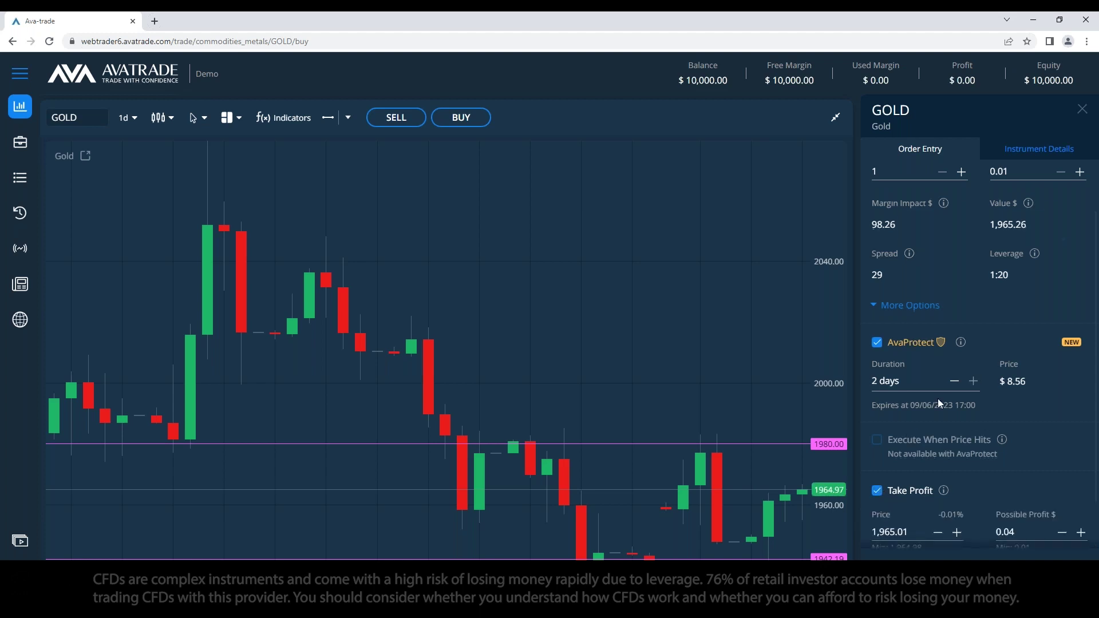
Step: Draw a new horizontal price line at 1973.57 on the chart
scroll(938, 399, down, 1)
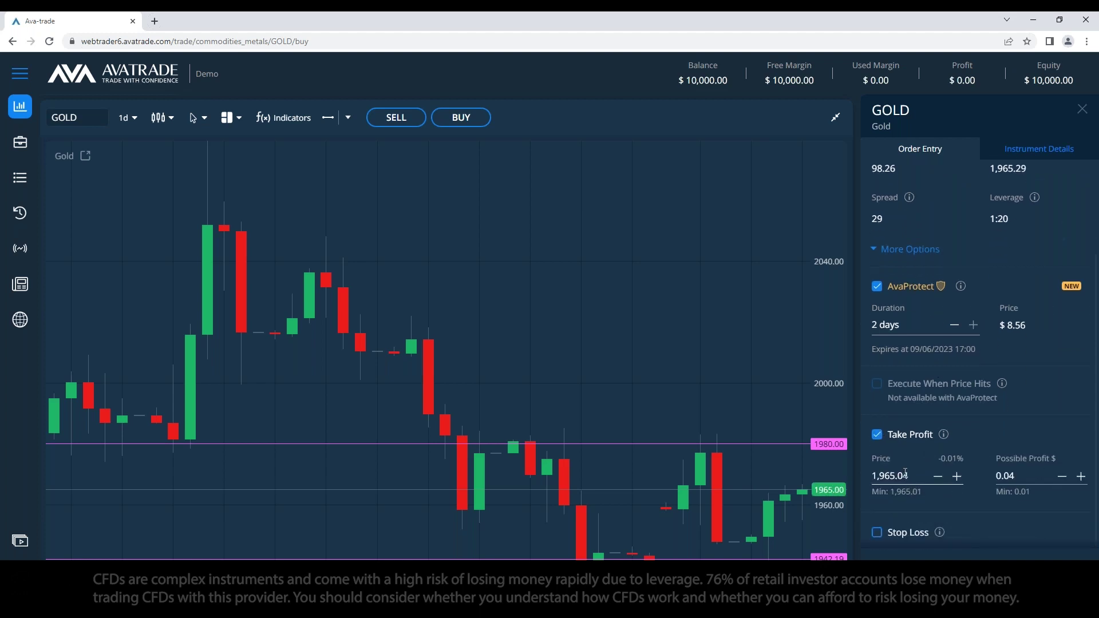
click(328, 118)
click(699, 464)
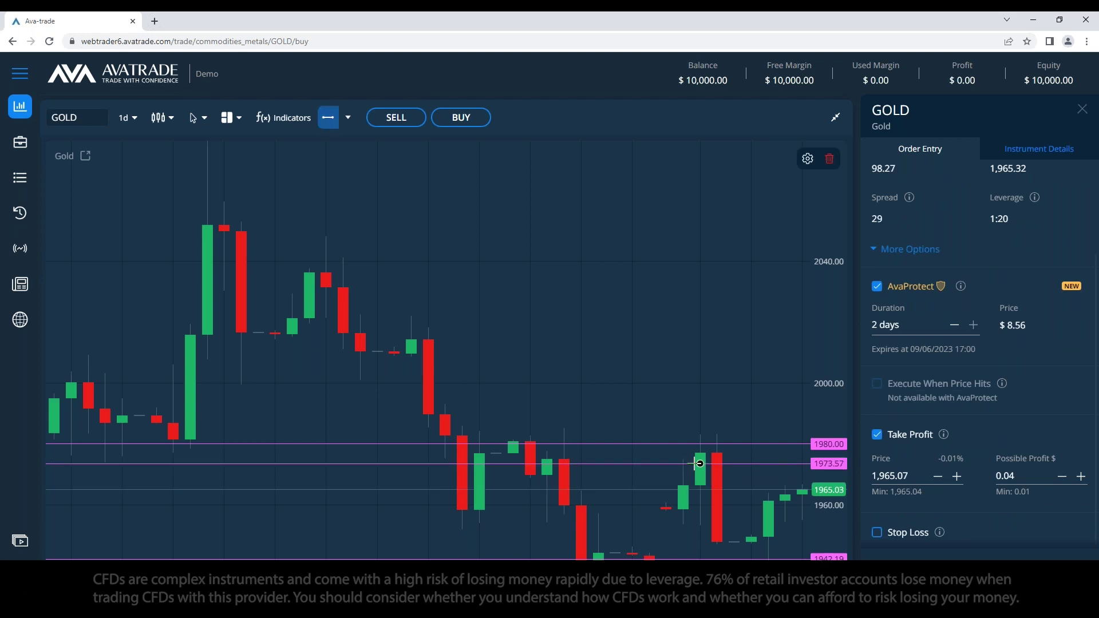
click(762, 476)
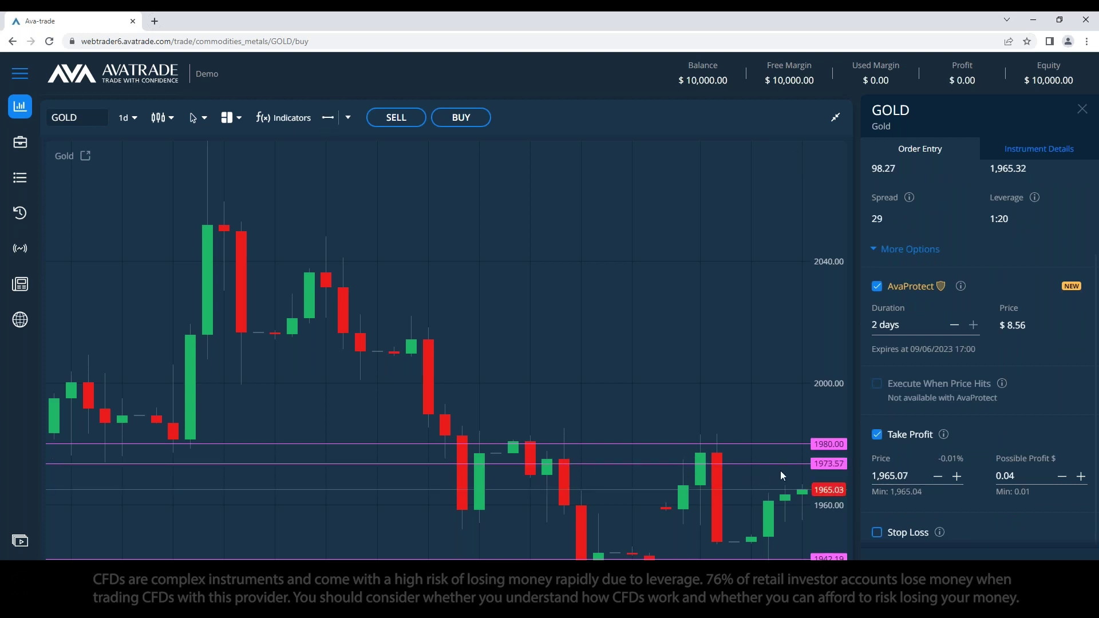
Step: Reset the 1973.57 price line to 1965.00 and nudge it slightly higher
double_click(774, 464)
drag(441, 245, 539, 250)
text(1900)
text(65.)
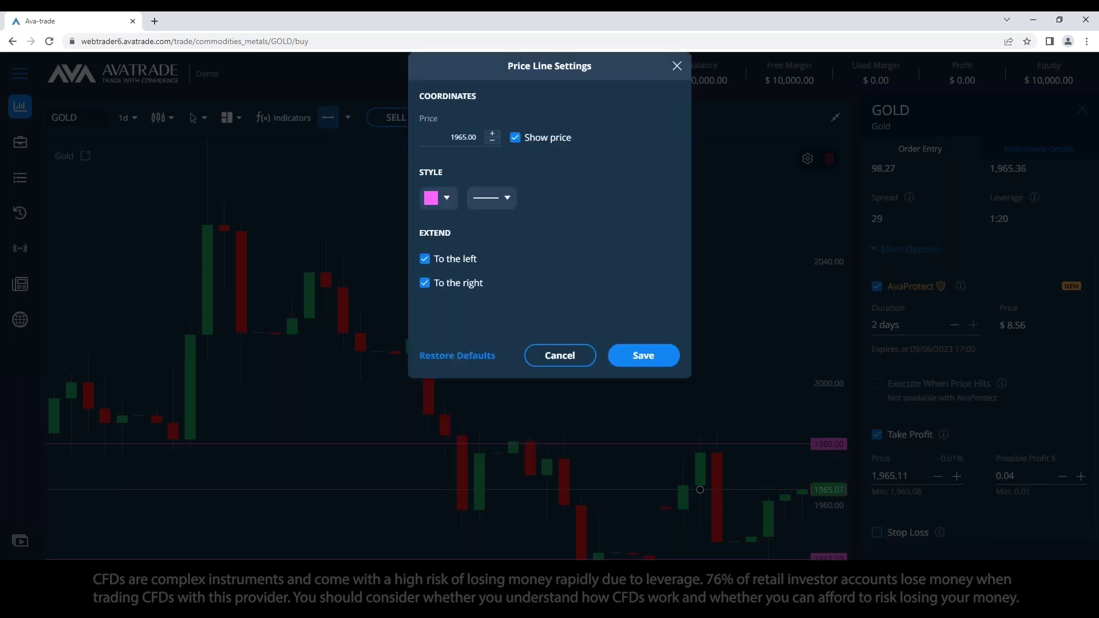
click(643, 356)
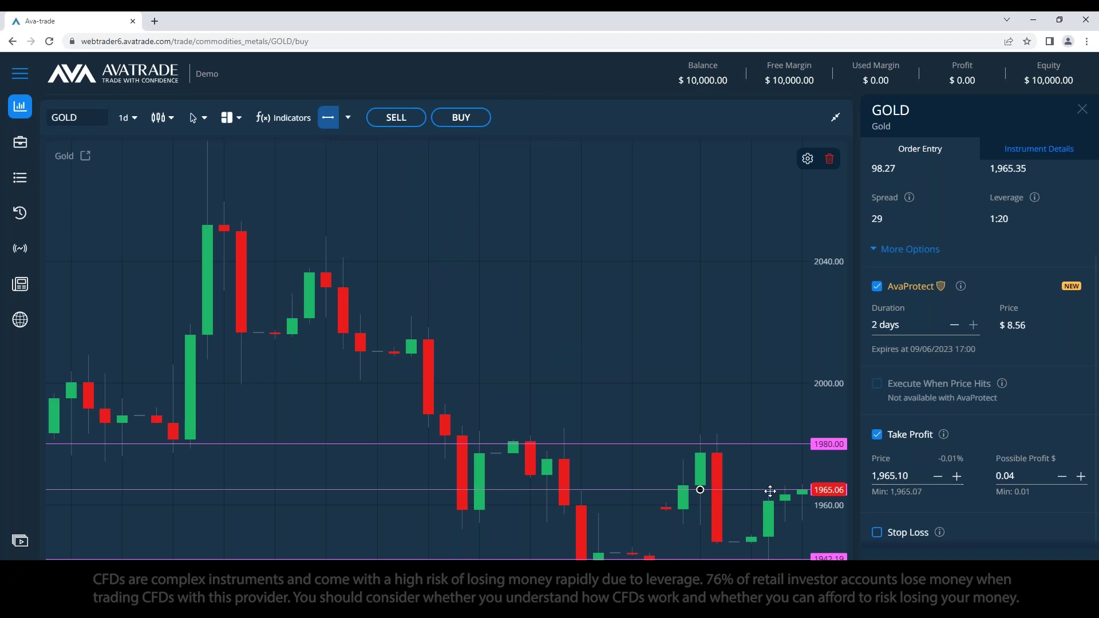
drag(759, 490, 757, 484)
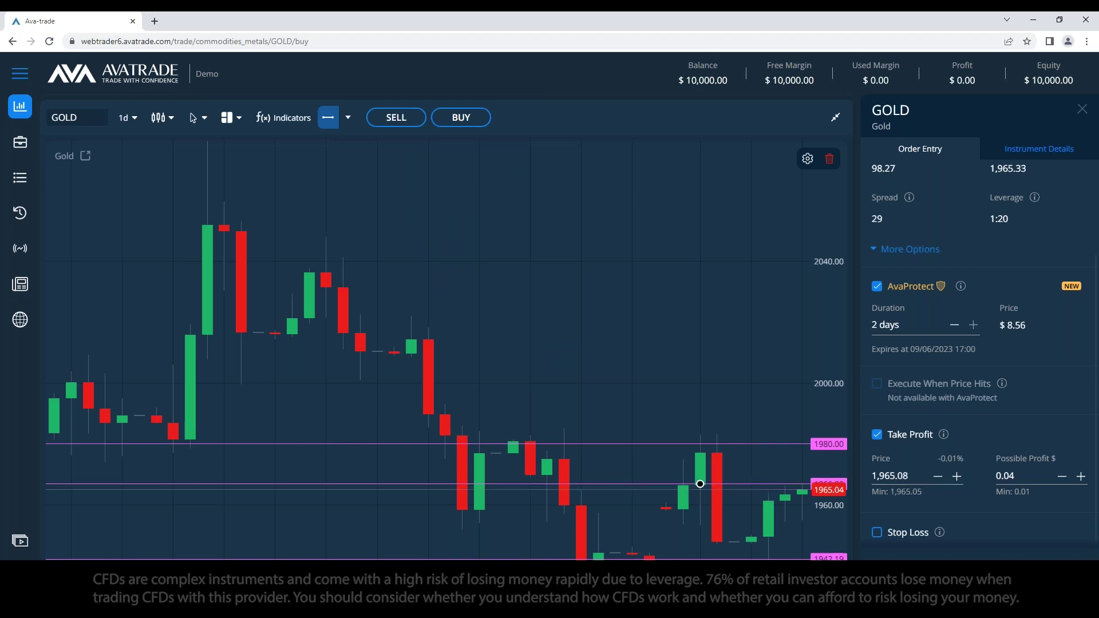
Step: Switch the GOLD chart timeframe to 4-hour candles, trying hourly first
click(126, 118)
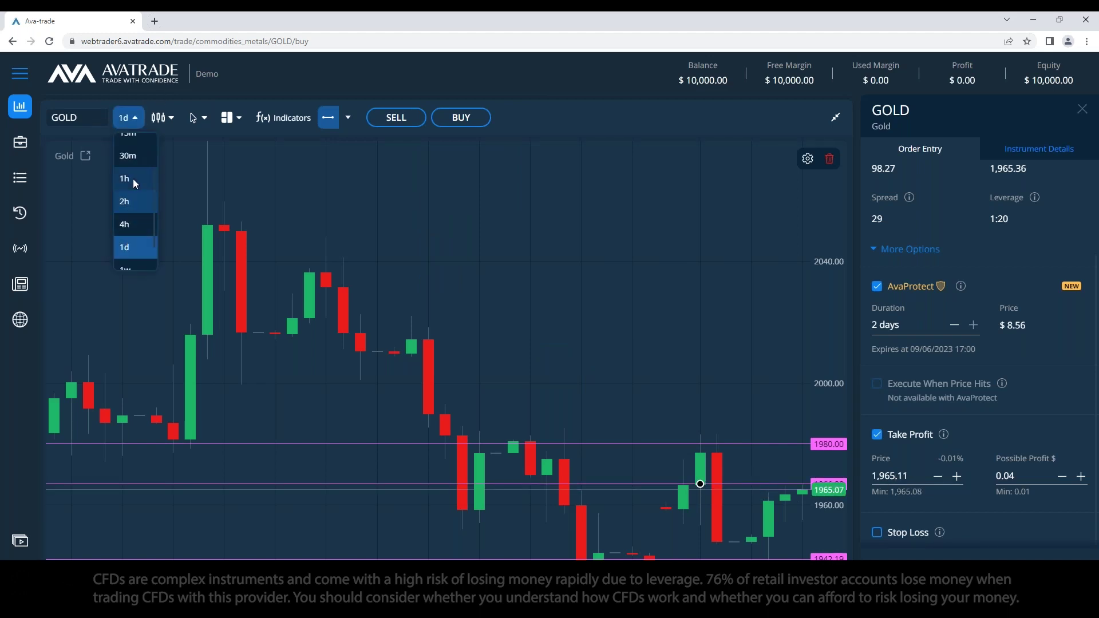
click(132, 178)
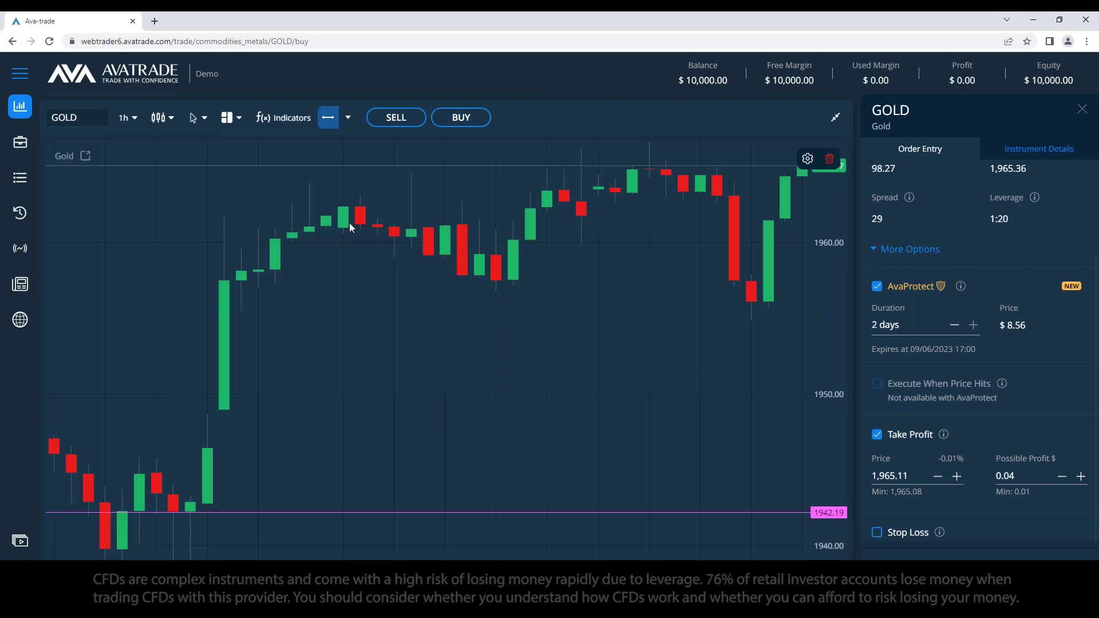
click(127, 122)
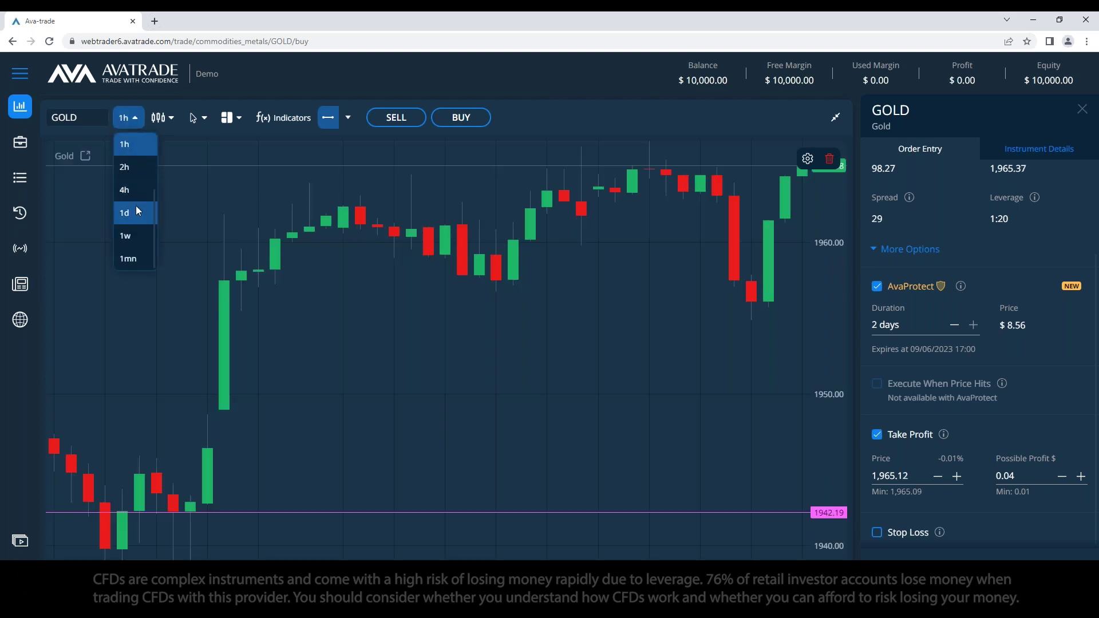
click(135, 195)
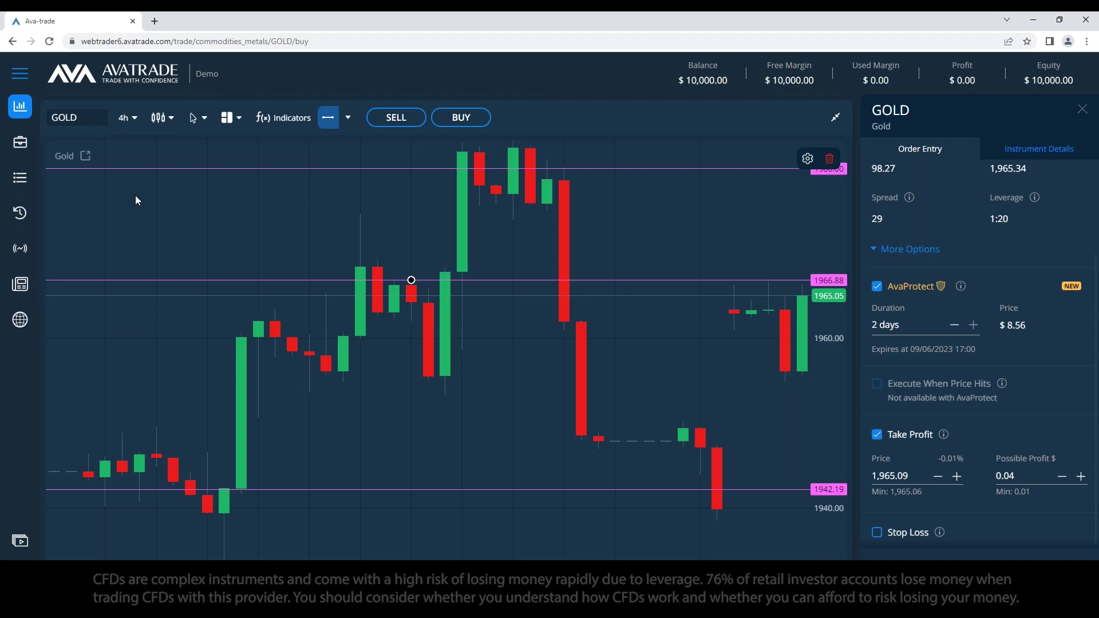
Step: Set the Take Profit price to 1968.30
key(ctrl+a)
text(1968)
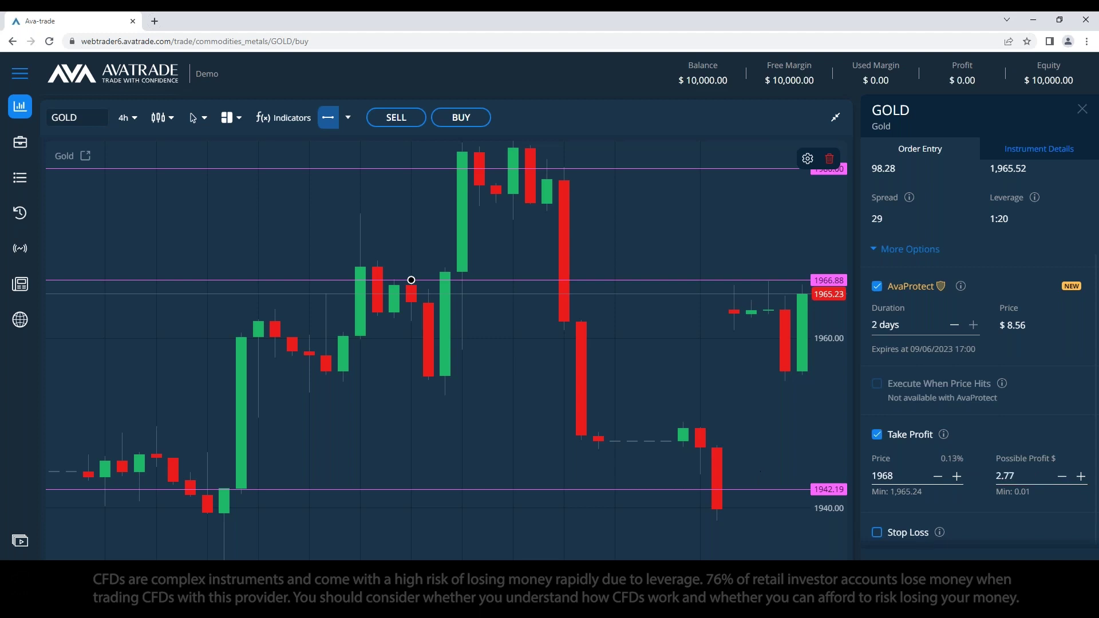
text(.3)
click(1022, 459)
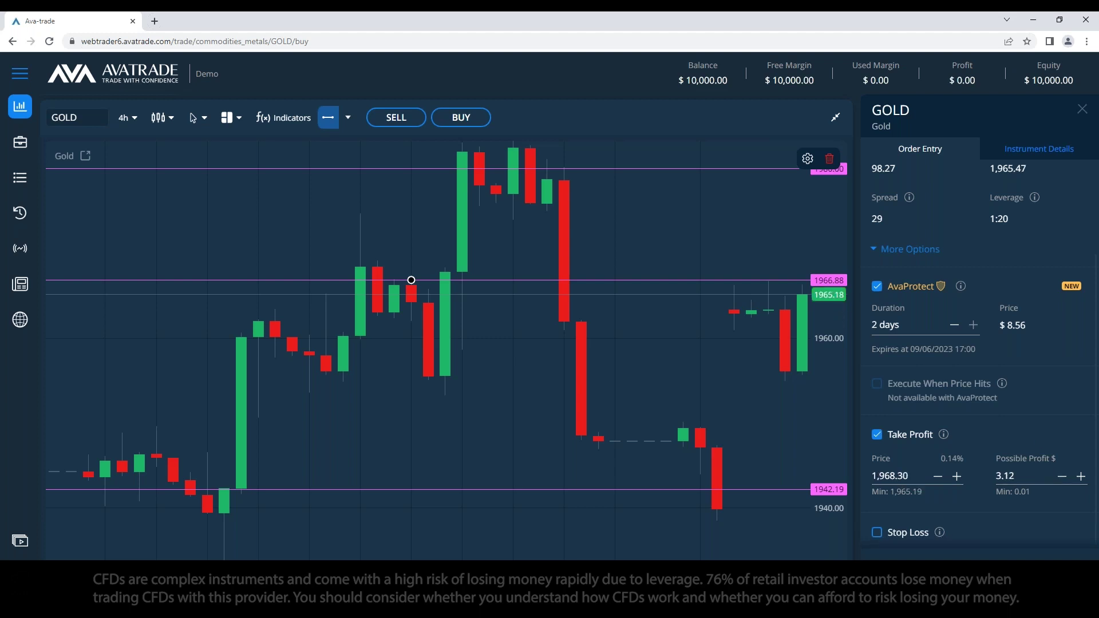
scroll(951, 343, up, 3)
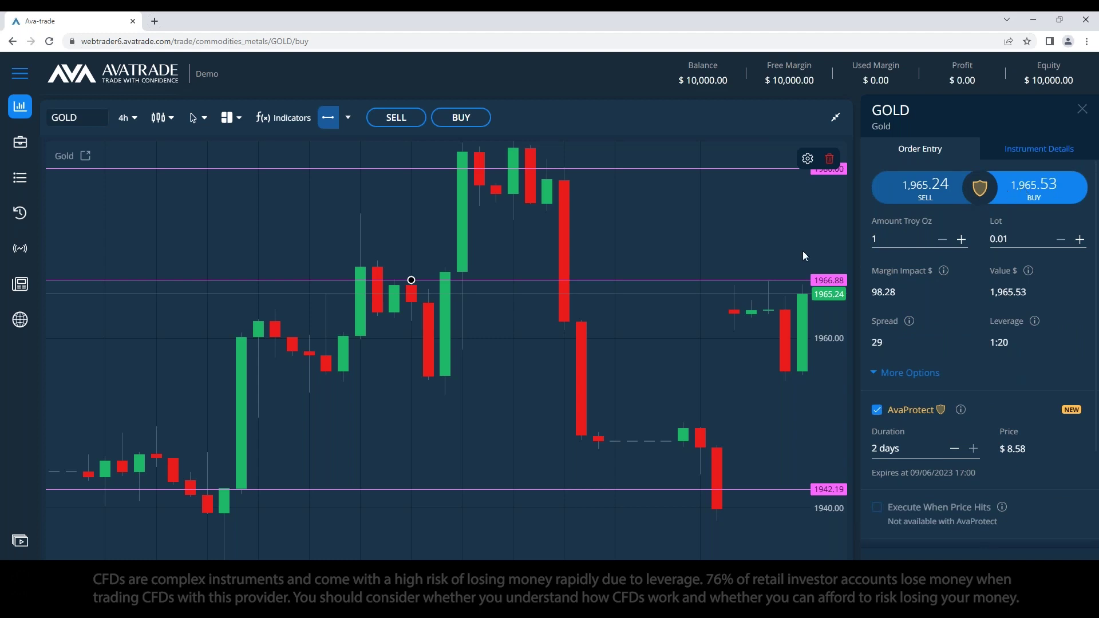
Step: Place an up-arrow marker on the chart above the latest candles
click(348, 117)
click(388, 280)
click(699, 254)
Step: Change the Take Profit price to 1975.30 and enable Stop Loss
scroll(979, 400, down, 2)
click(876, 432)
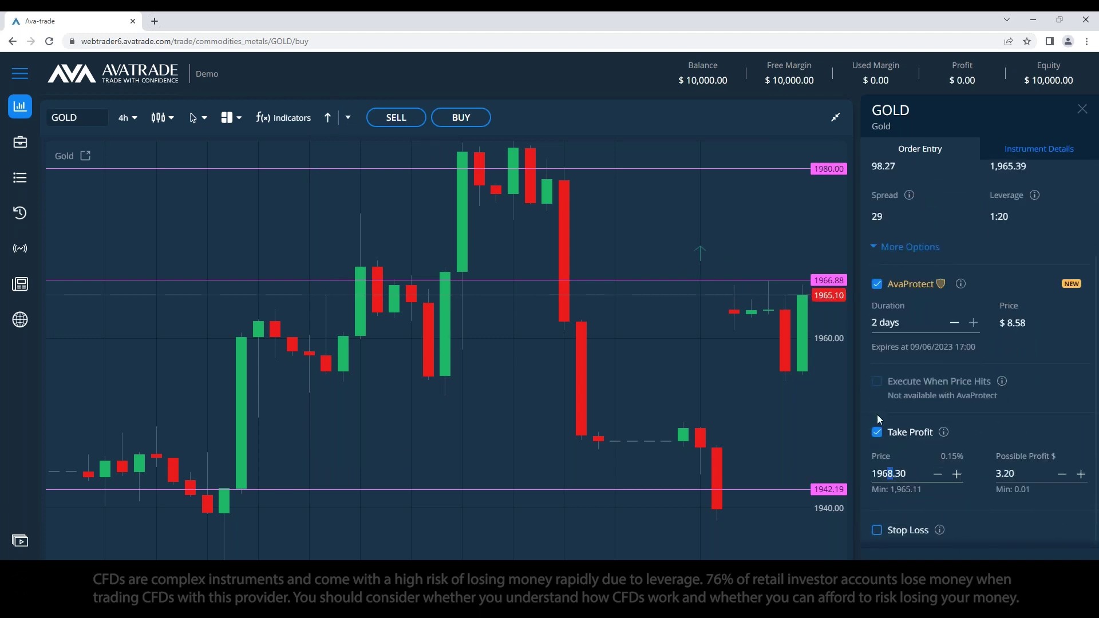
key(BackSpace)
key(BackSpace)
text(75)
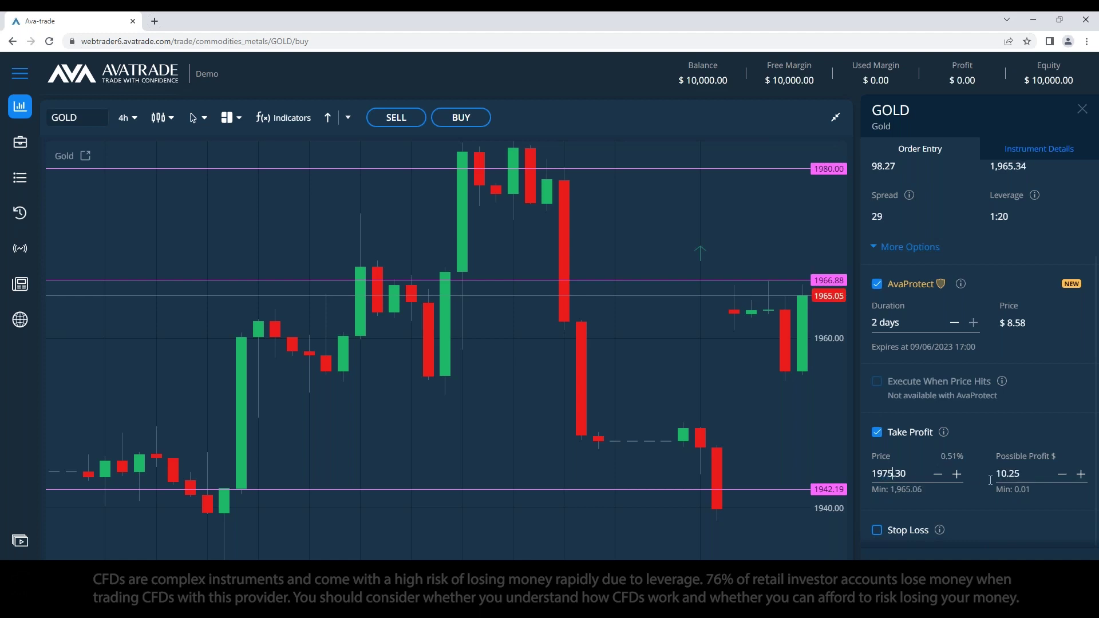
click(1014, 403)
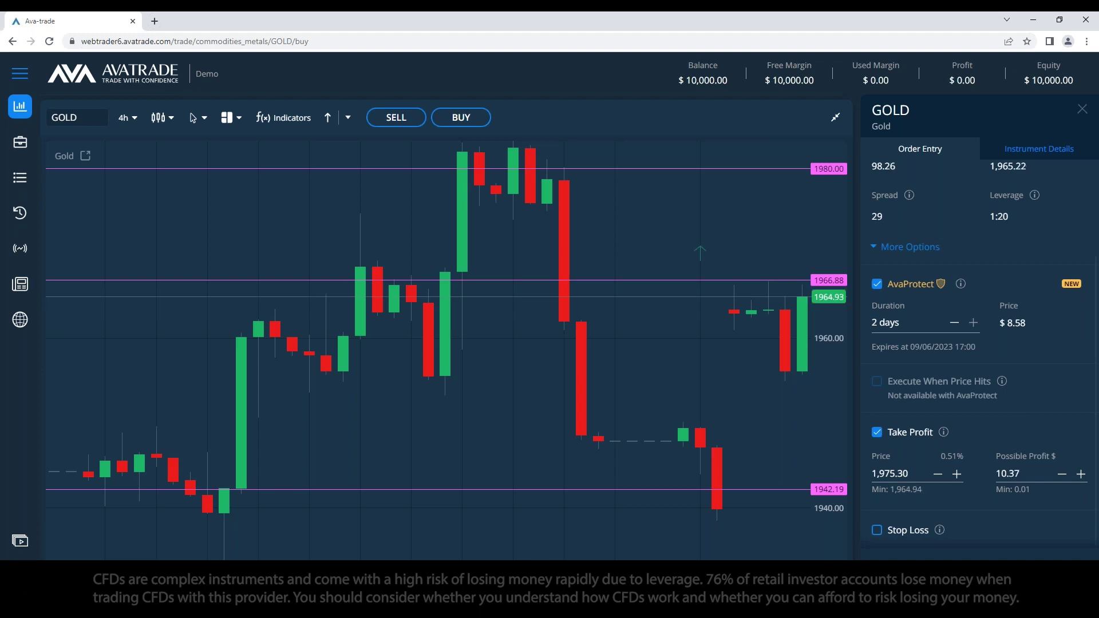
click(877, 530)
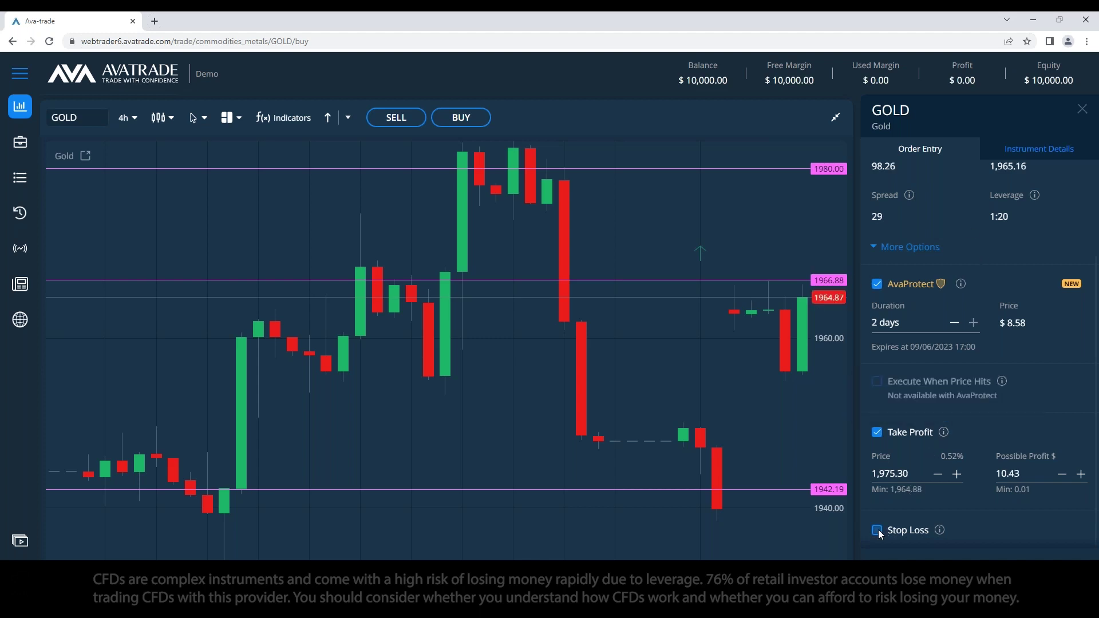
Step: Place a down-arrow marker below the latest candles on the chart
scroll(984, 401, down, 1)
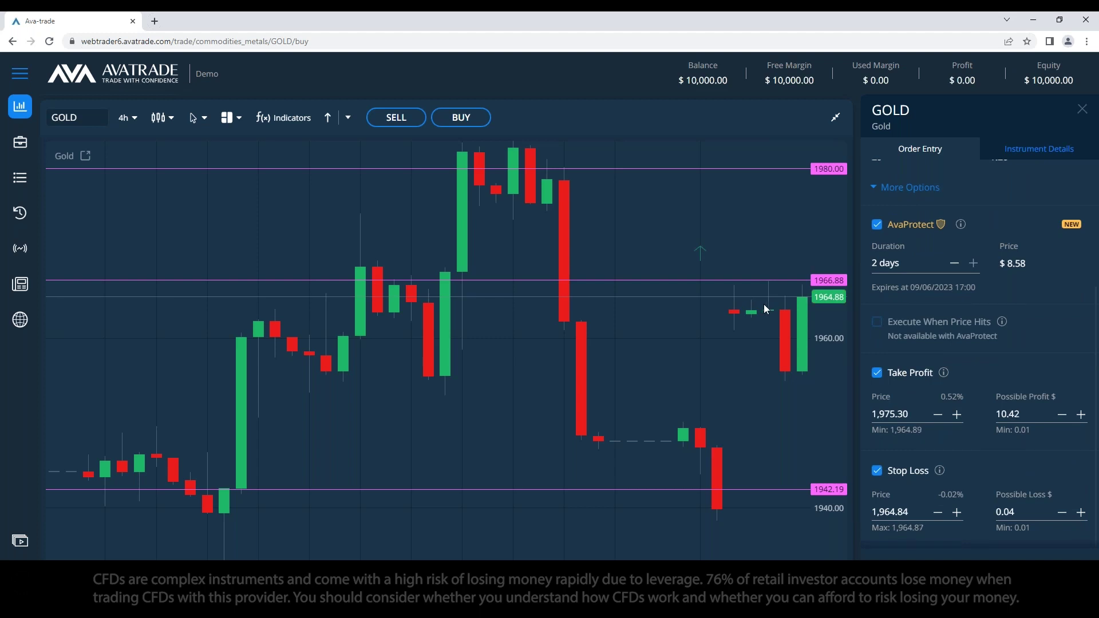
click(347, 117)
click(358, 302)
click(751, 403)
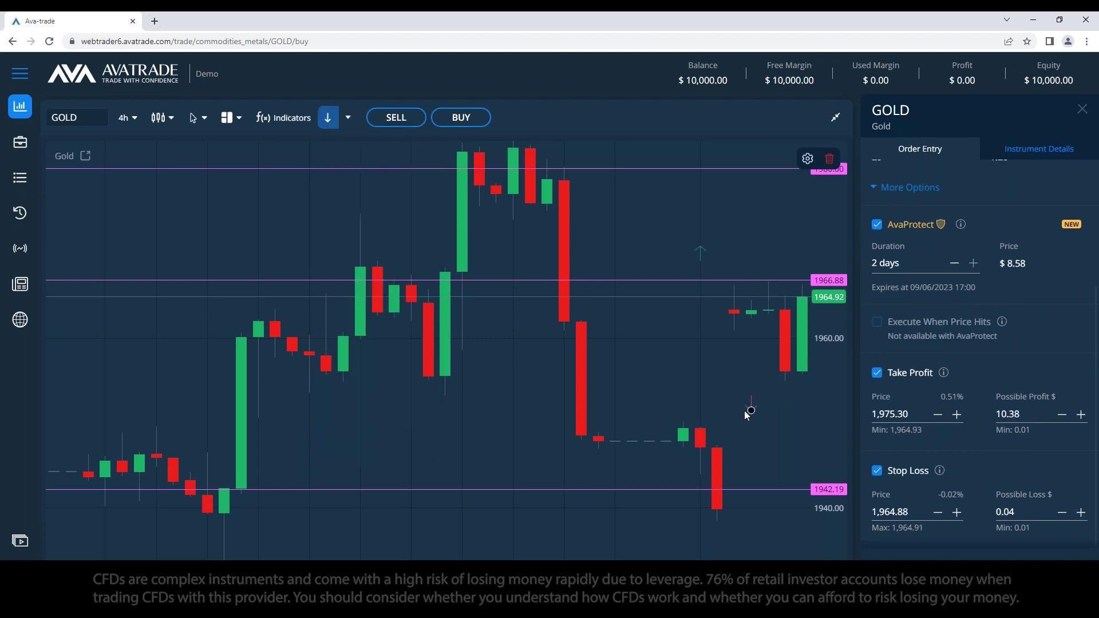
Step: Set the Stop Loss Possible Loss to $10, putting the stop at 1,954.89
scroll(910, 256, up, 3)
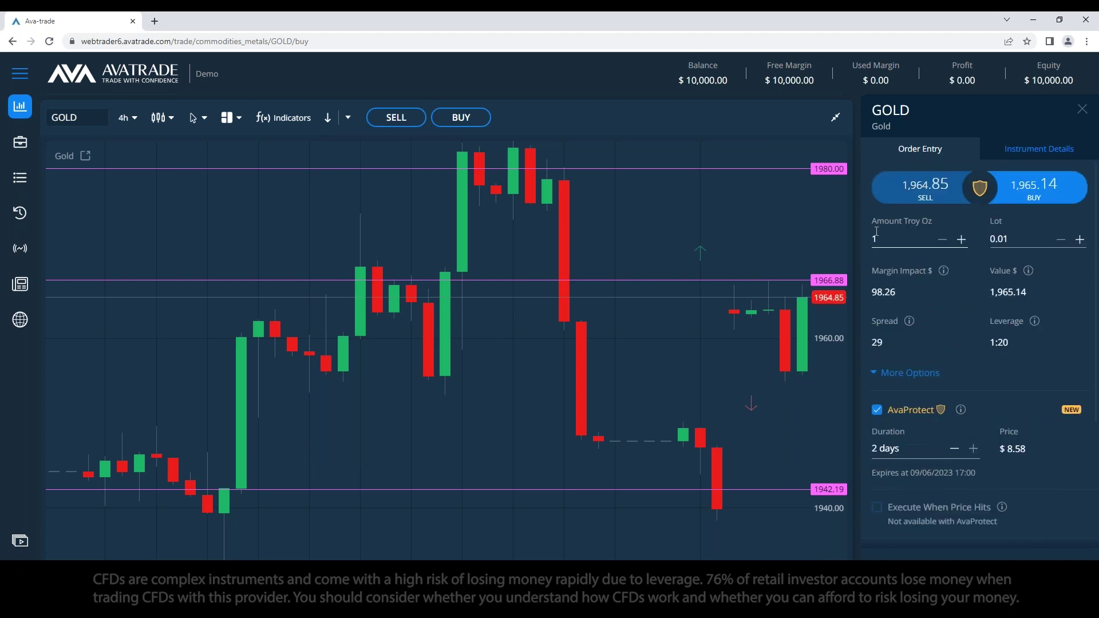
scroll(910, 256, down, 3)
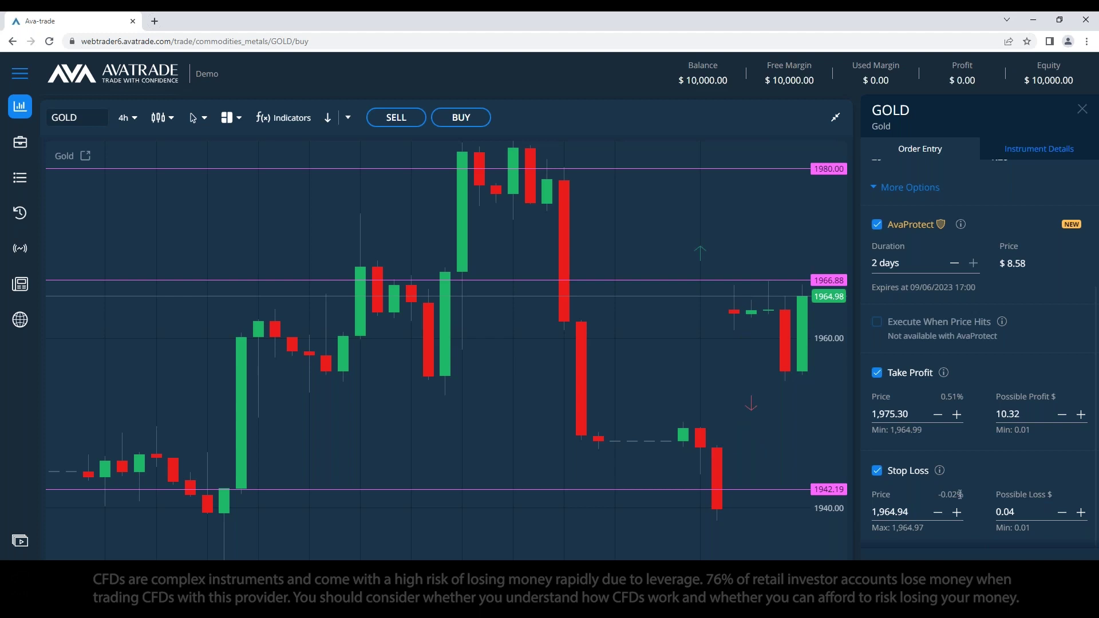
click(1010, 511)
click(891, 511)
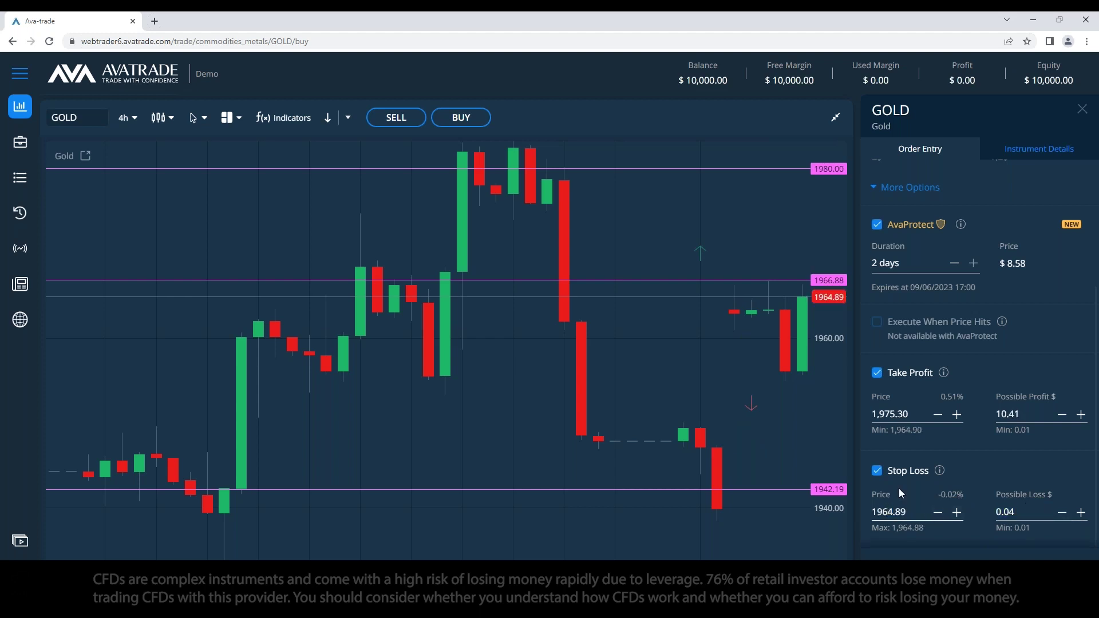
click(1017, 511)
text(10)
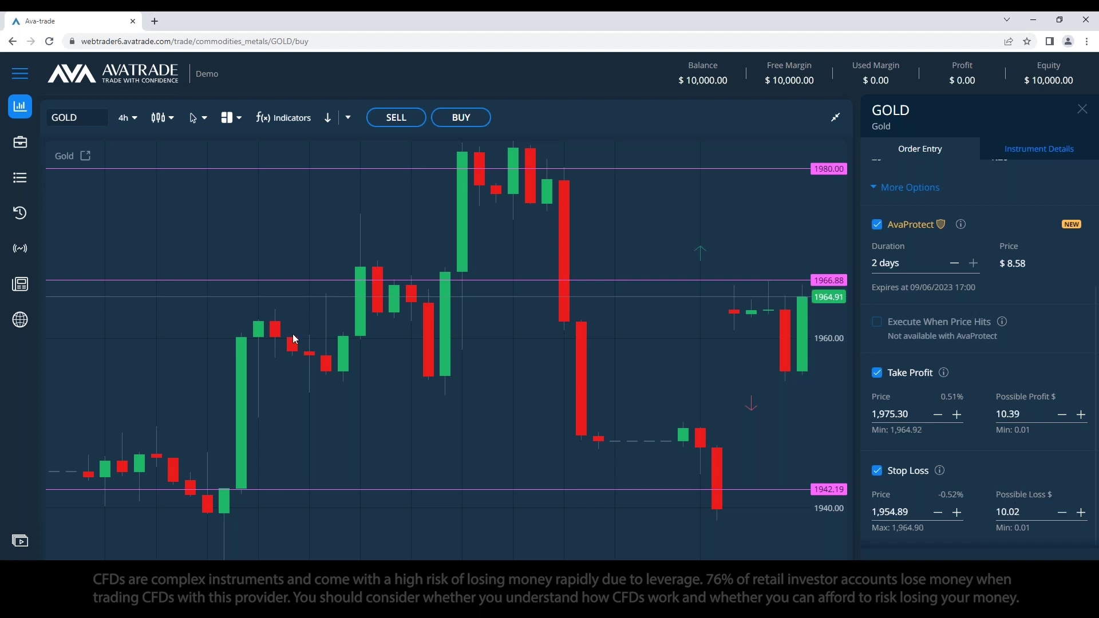
scroll(973, 338, up, 3)
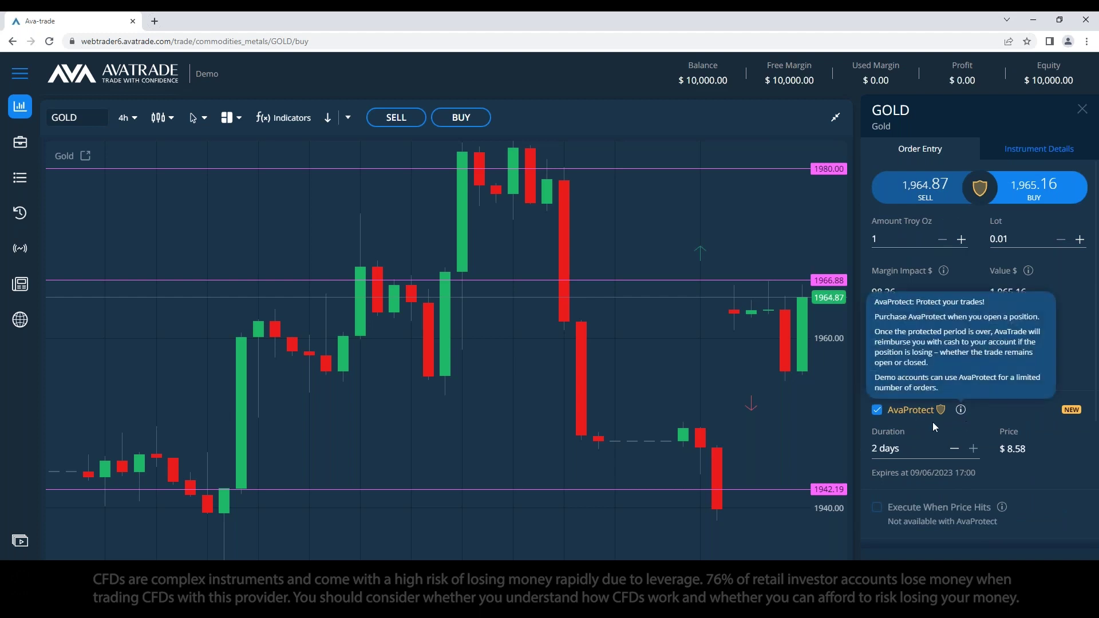
Step: Move the AvaProtect notes window left and narrow it, then set AvaProtect duration to 2 days
key(alt+Tab)
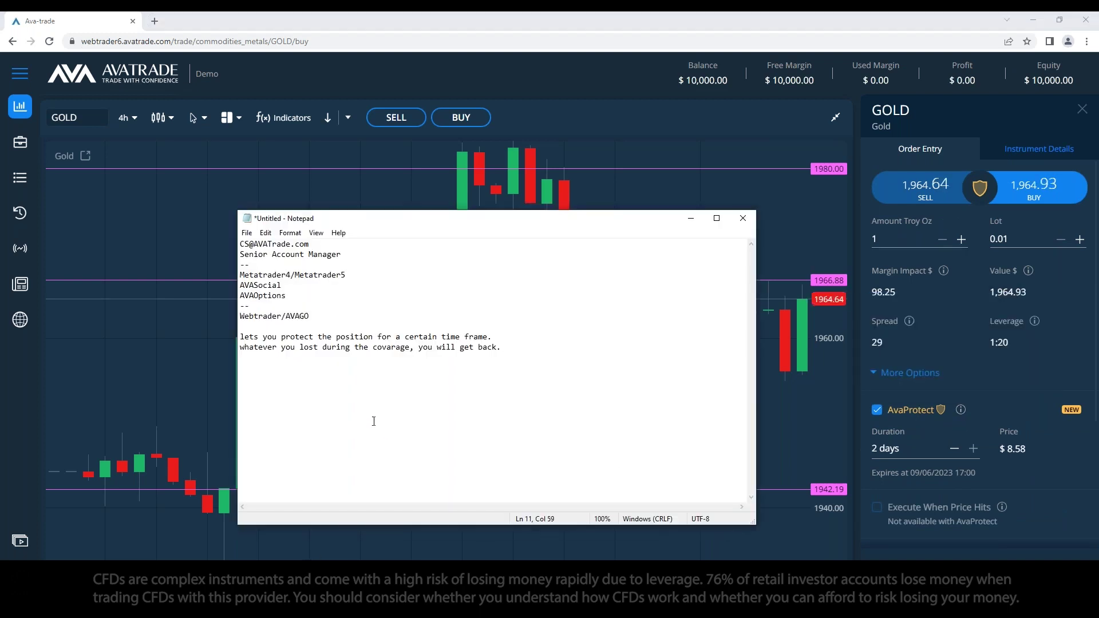
key(ctrl+Left)
key(ctrl+Left)
key(ctrl+Left)
key(ctrl+Left)
key(ctrl+Left)
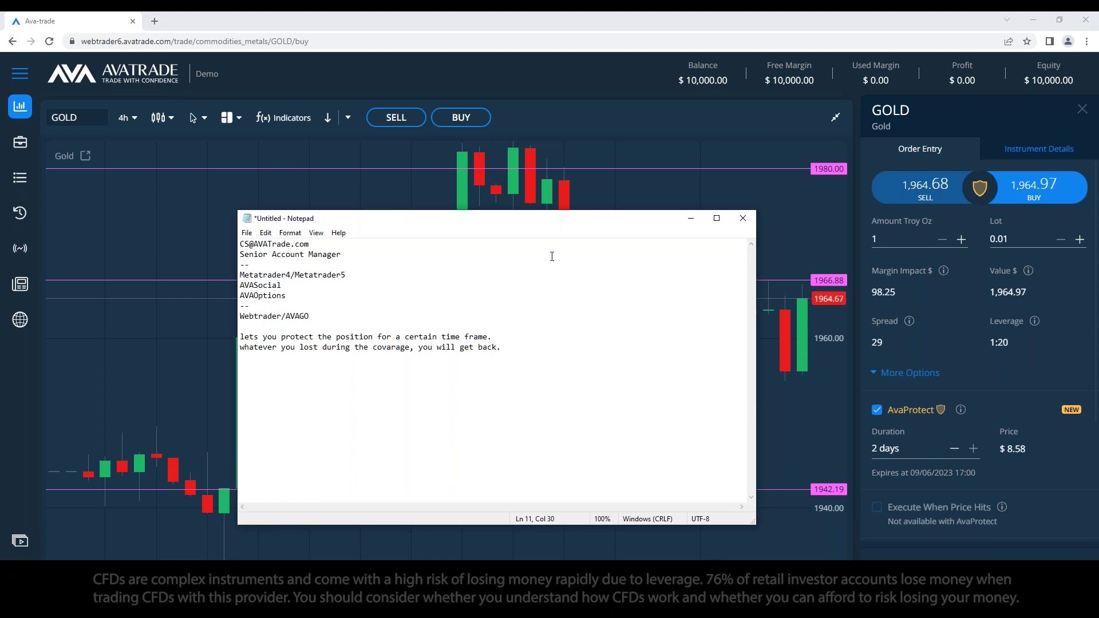
drag(572, 223, 507, 223)
drag(691, 369, 611, 369)
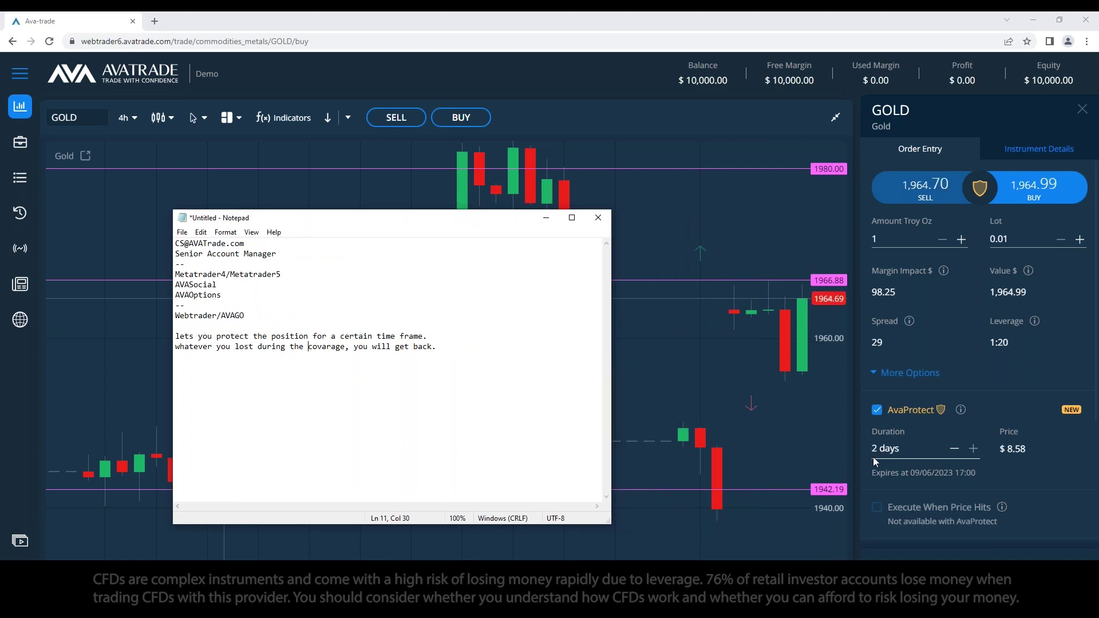
click(954, 449)
click(972, 450)
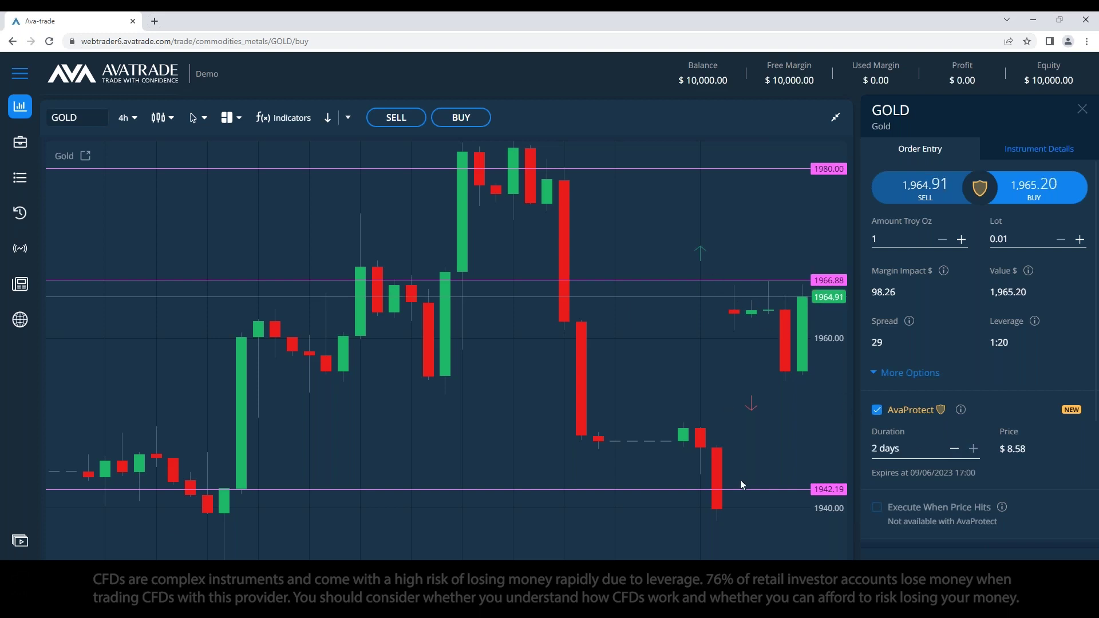
Step: Change the Gold order's Stop Loss price to 1944.89
scroll(973, 516, down, 3)
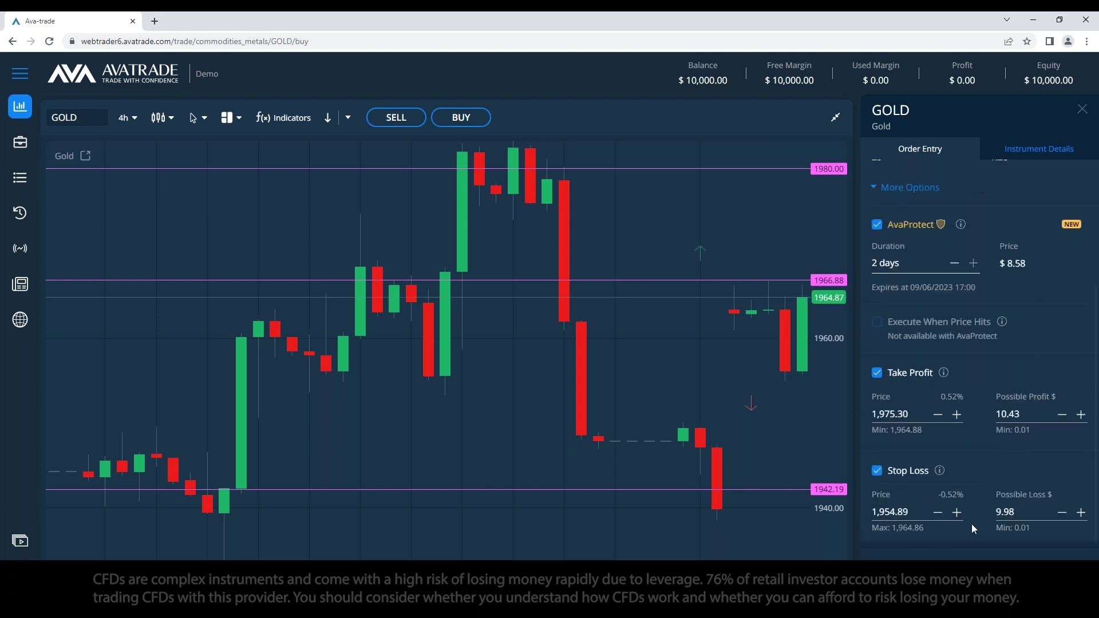
click(701, 255)
drag(888, 509, 885, 509)
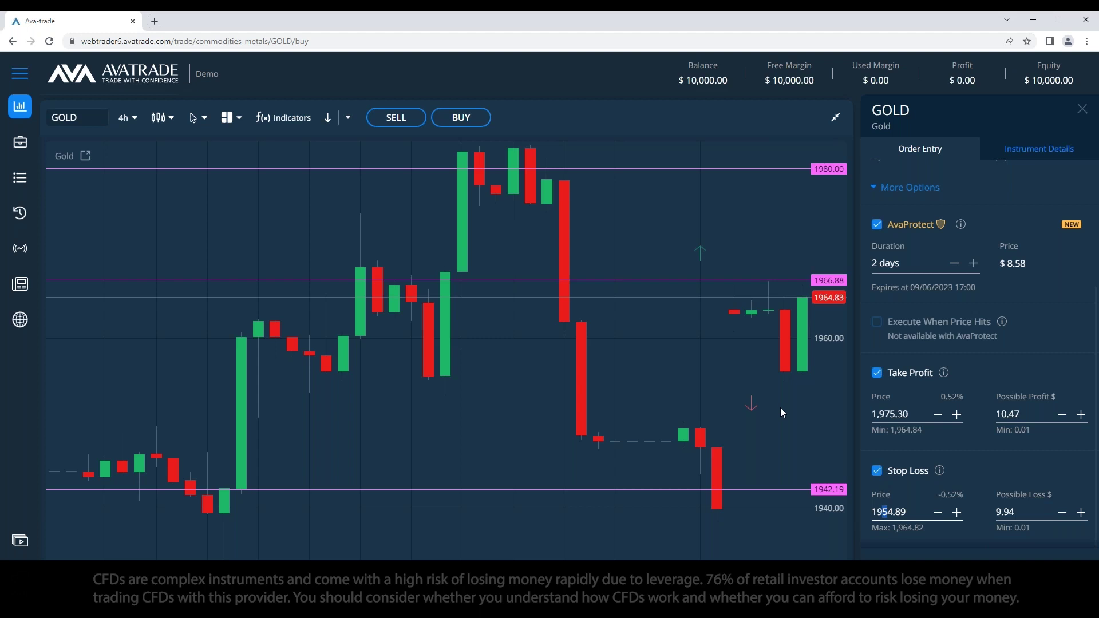
text(4)
click(1008, 464)
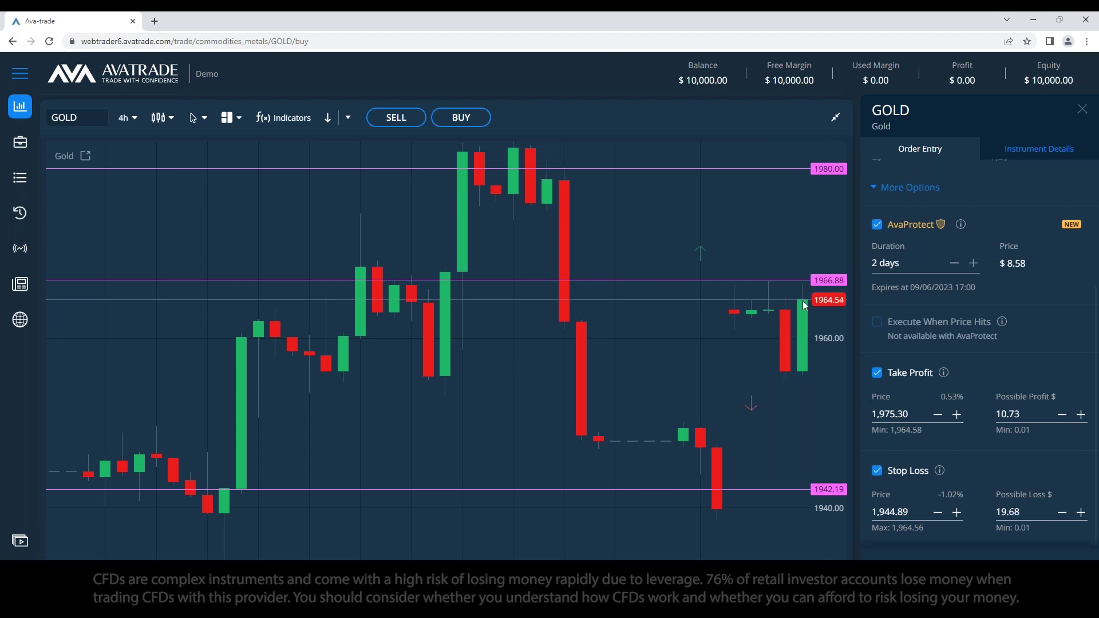
Step: Change the Take Profit price to 1985.30
click(888, 414)
key(BackSpace)
text(8)
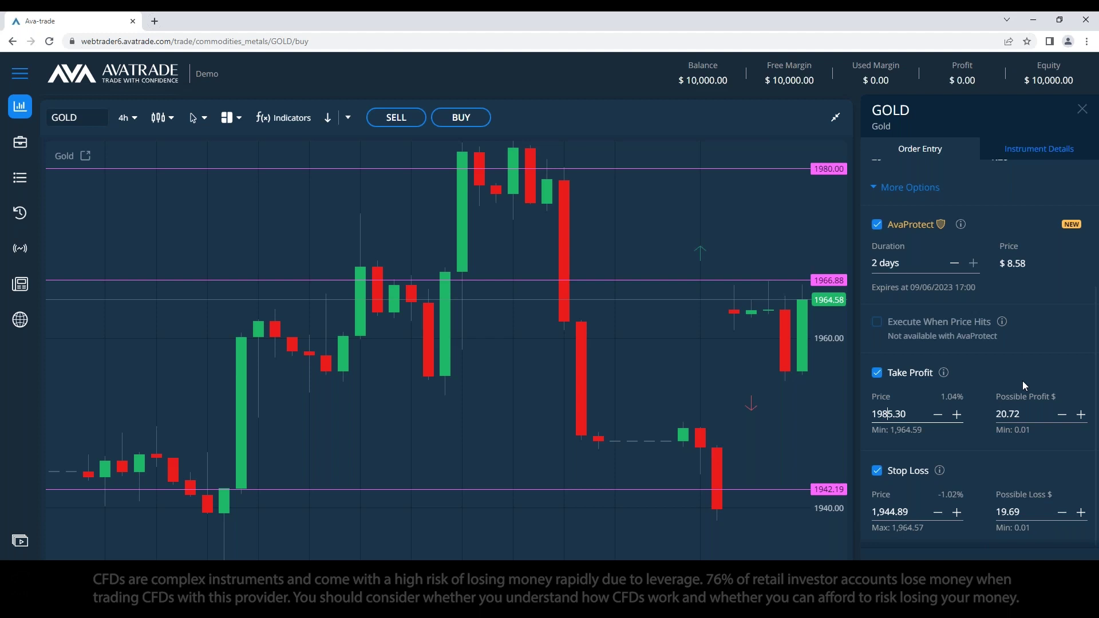
click(1009, 365)
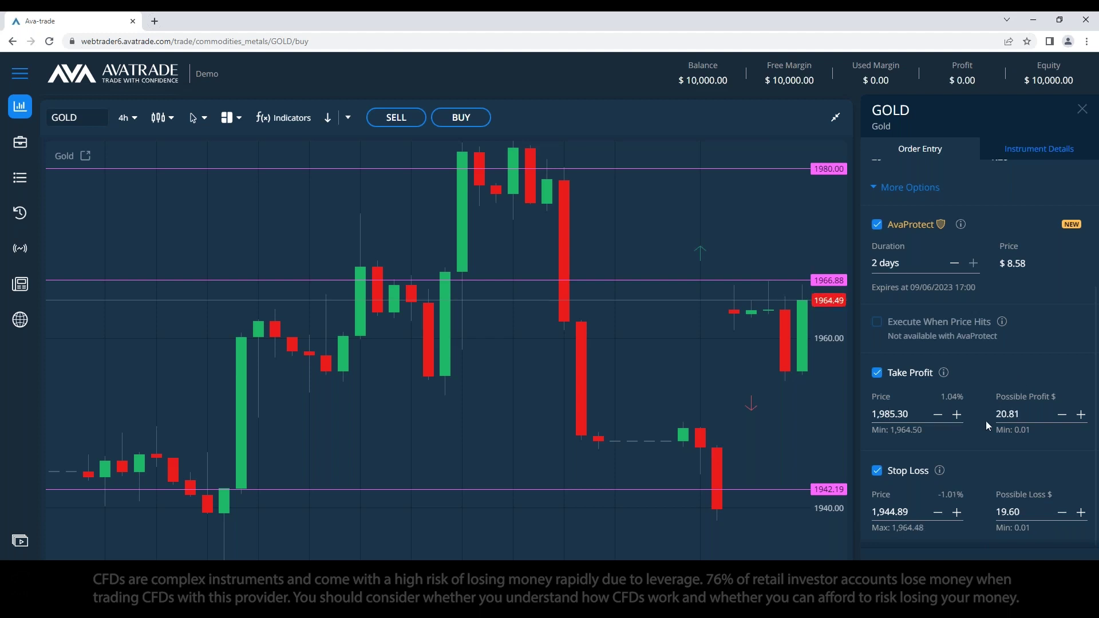
scroll(980, 468, up, 3)
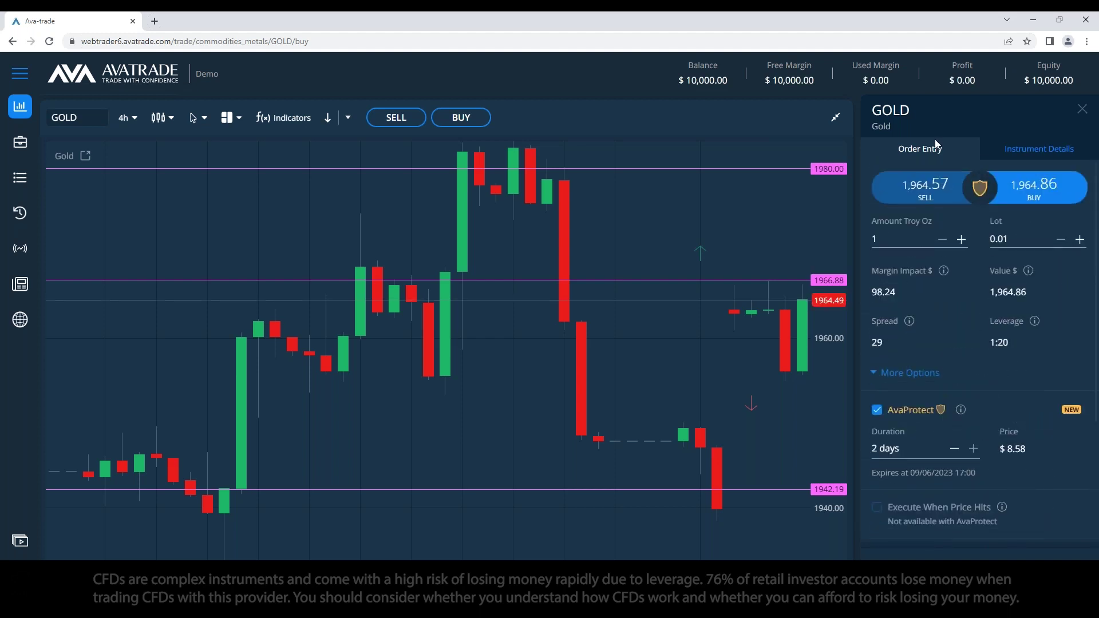
Step: Set the Gold buy order amount to 20 troy oz
click(904, 239)
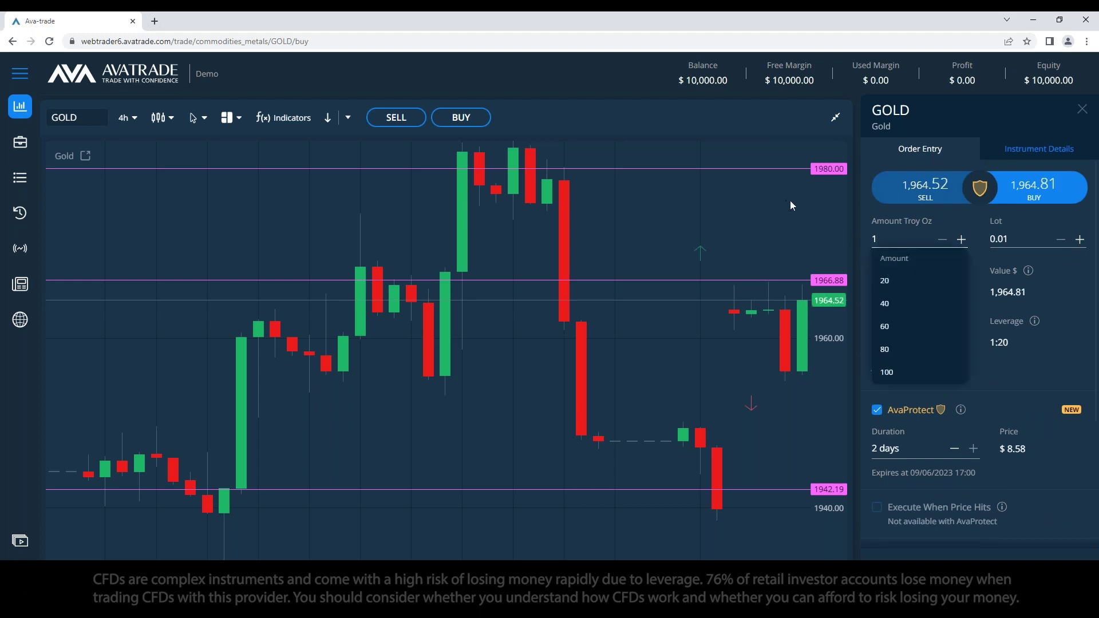
key(BackSpace)
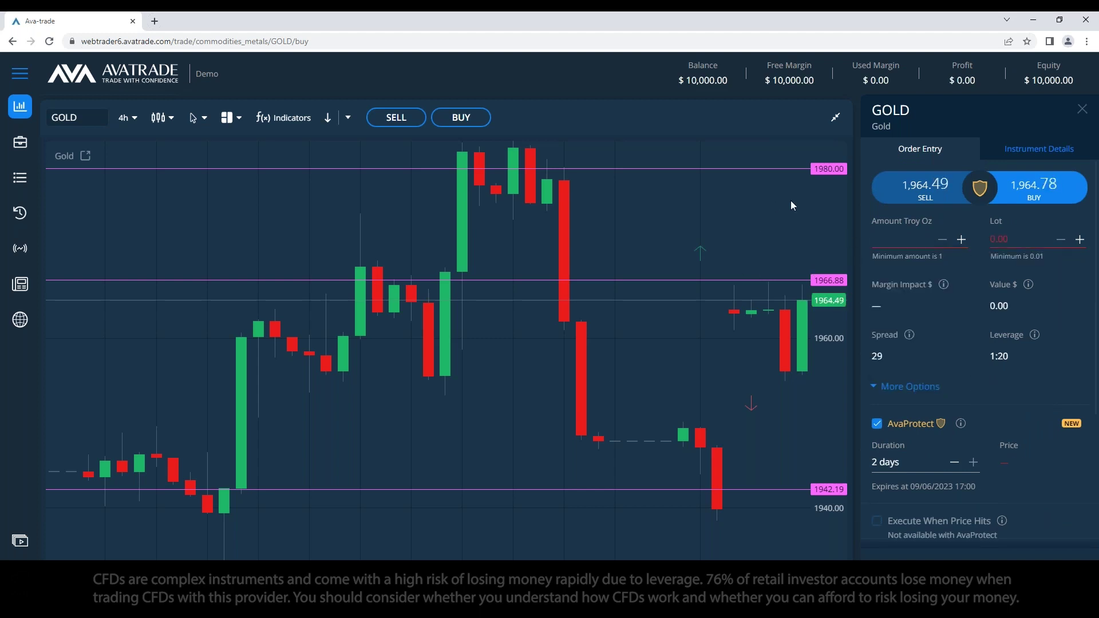
text(20)
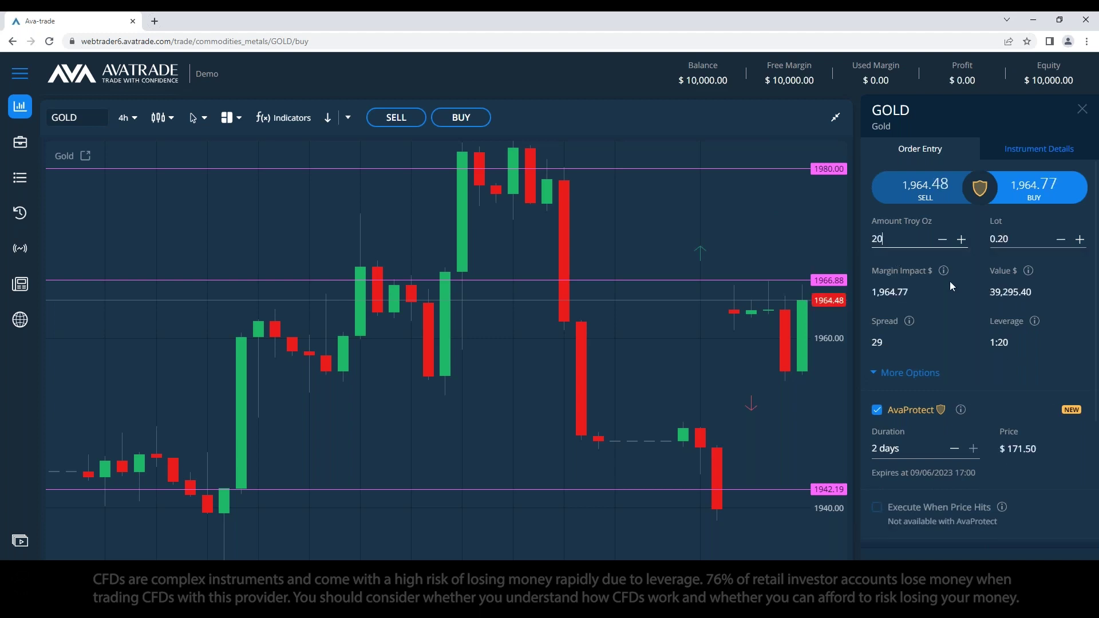
scroll(953, 281, down, 3)
scroll(916, 293, up, 3)
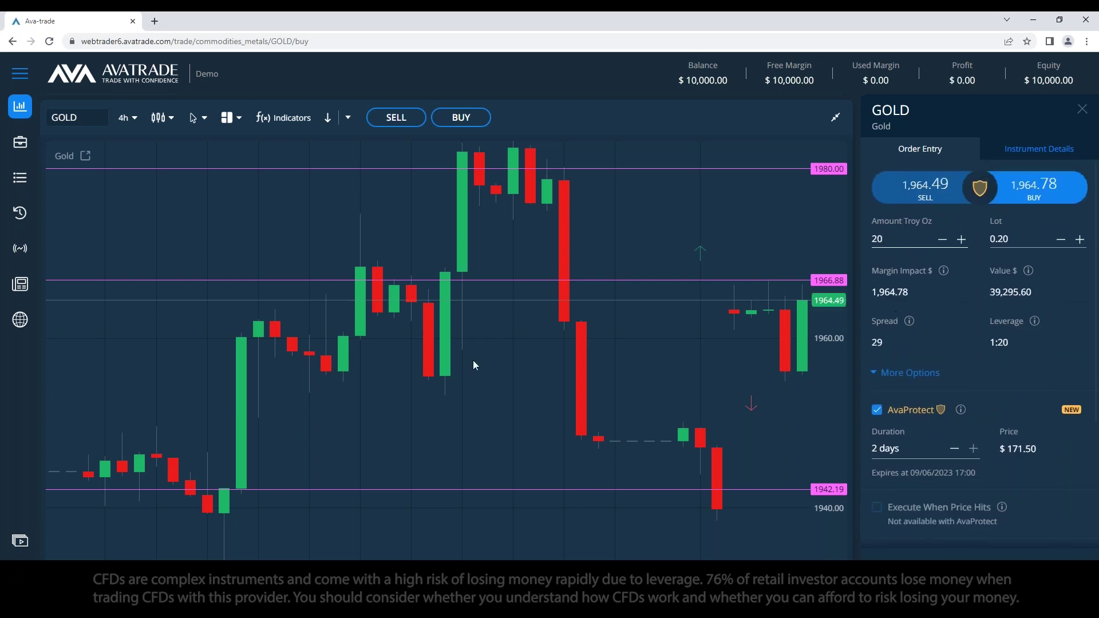
Step: Move the Gold chart's 1980.00 price line down to 1975.61
key(alt+Tab)
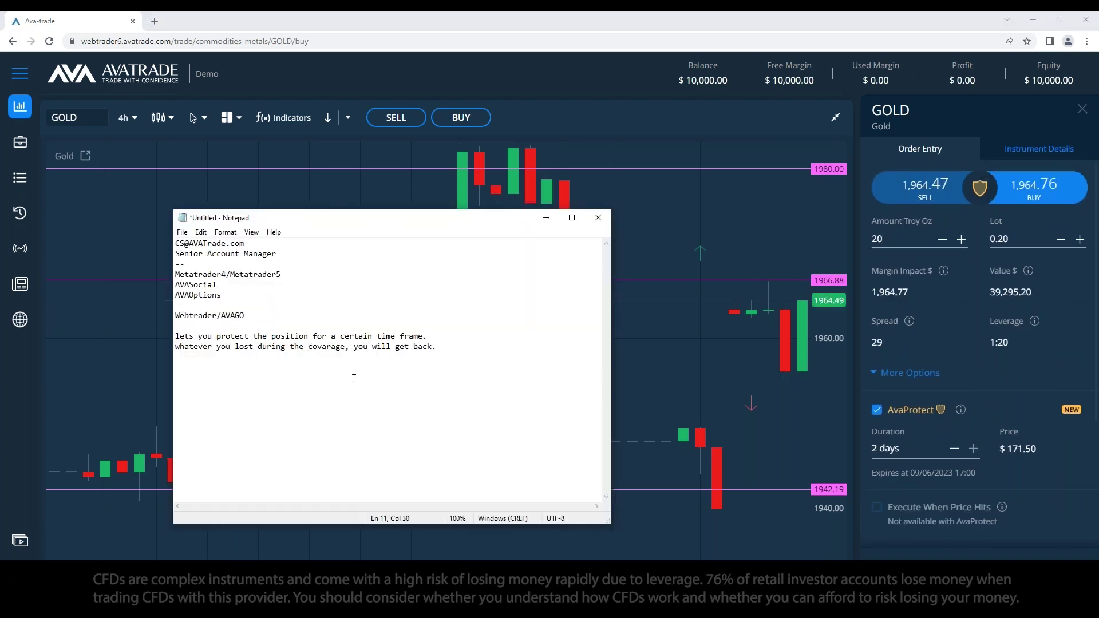
scroll(1011, 414, down, 1)
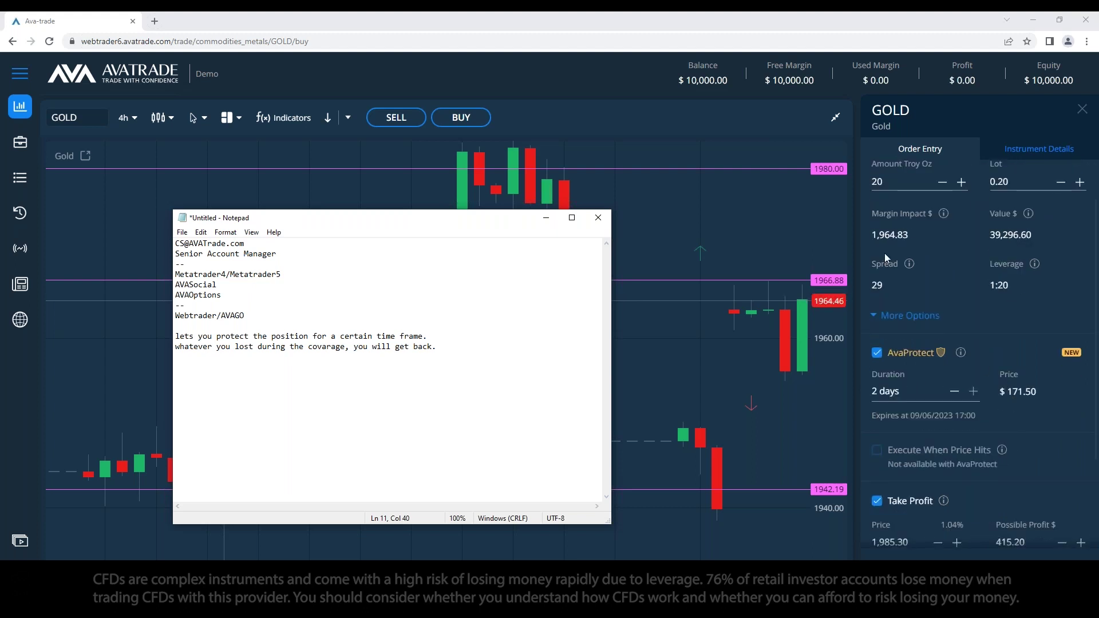
click(710, 208)
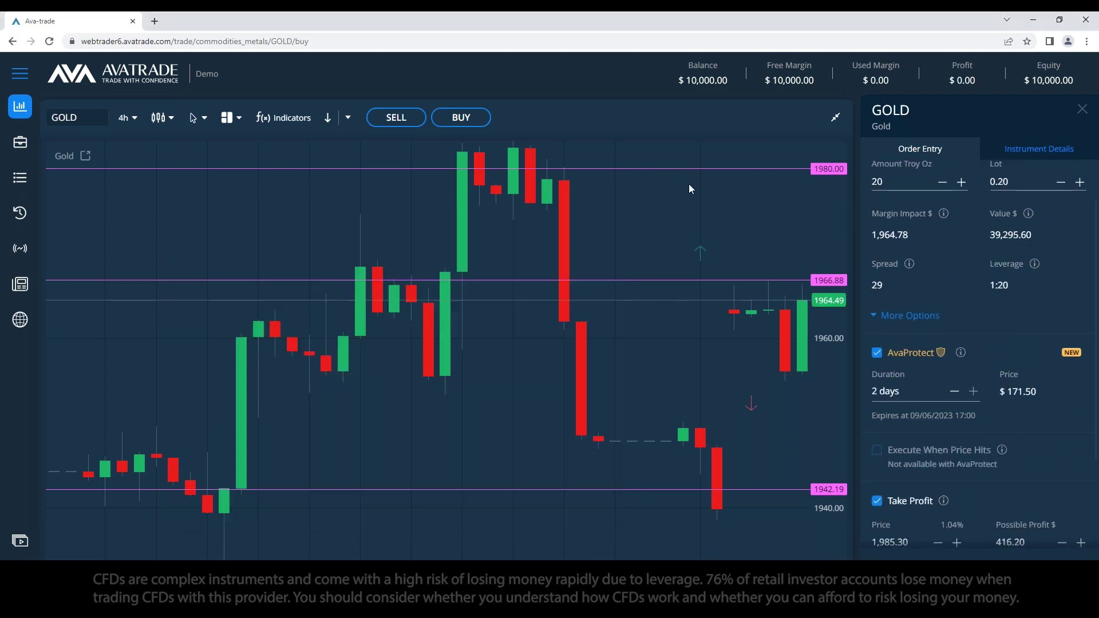
drag(682, 170, 680, 206)
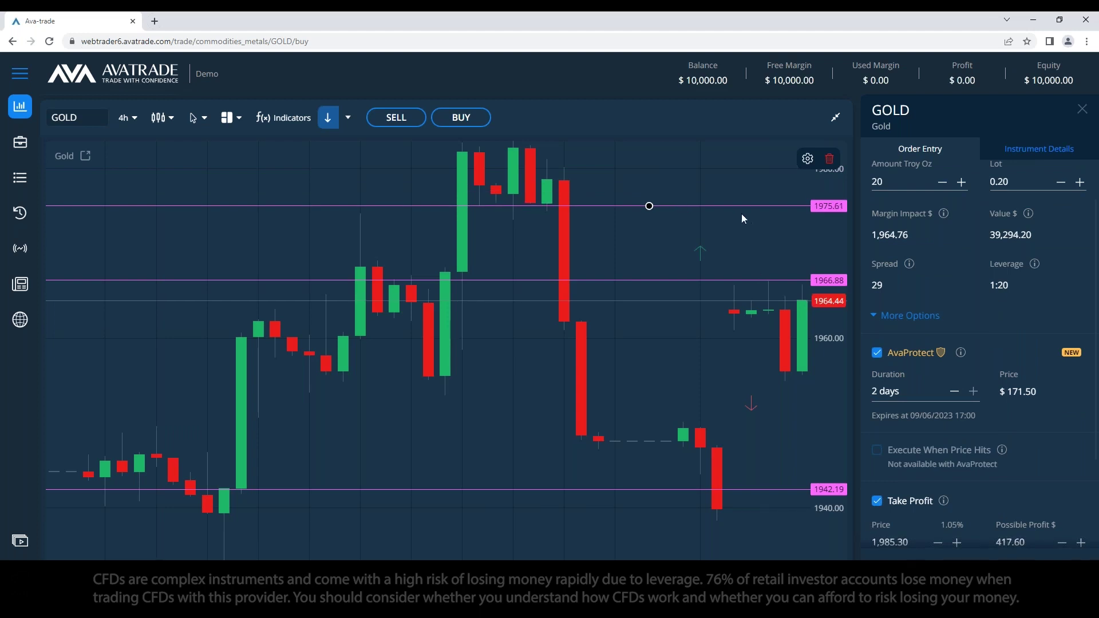
drag(731, 206, 123, 140)
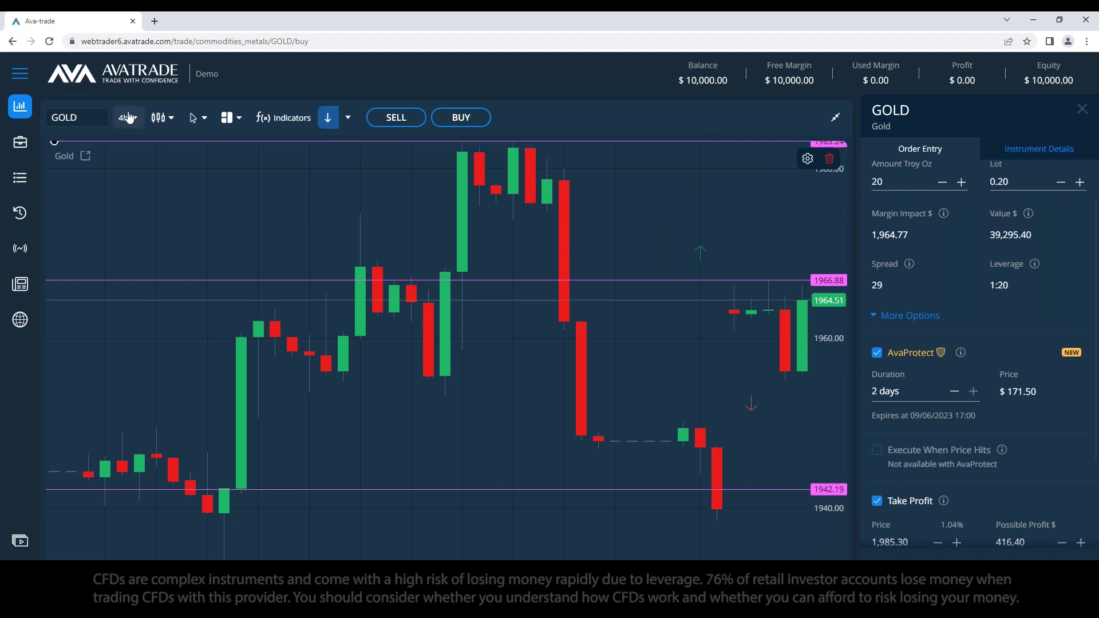
Step: Switch the Gold chart to daily candles and clear all drawings
click(127, 117)
scroll(135, 229, down, 2)
click(134, 249)
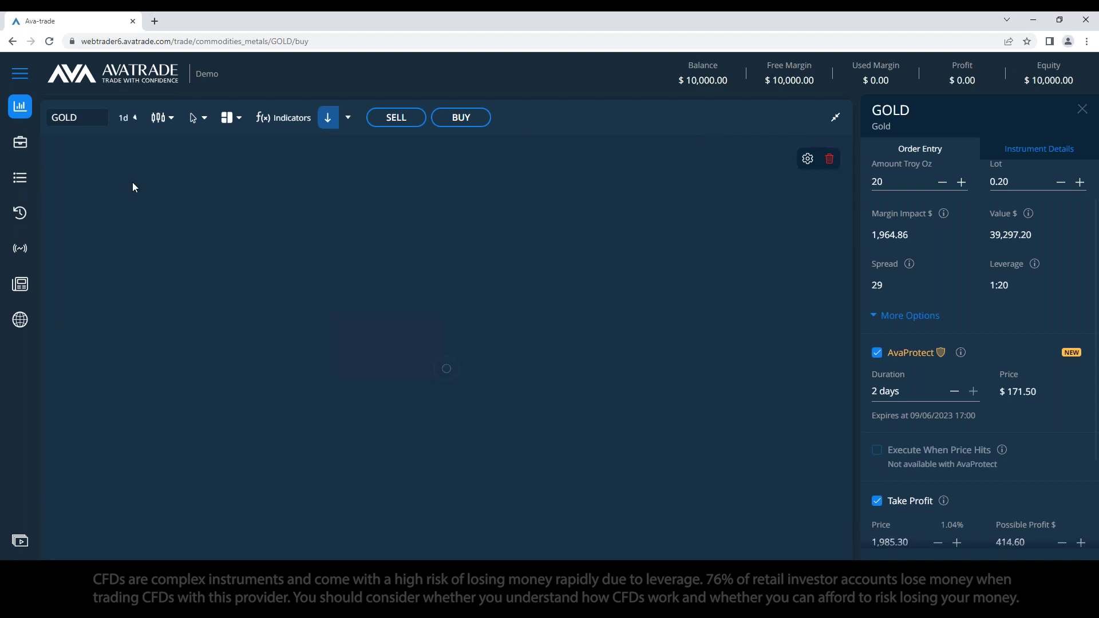
click(348, 117)
click(389, 441)
Step: Switch the chart to 1h candles, then back to 1d
click(135, 117)
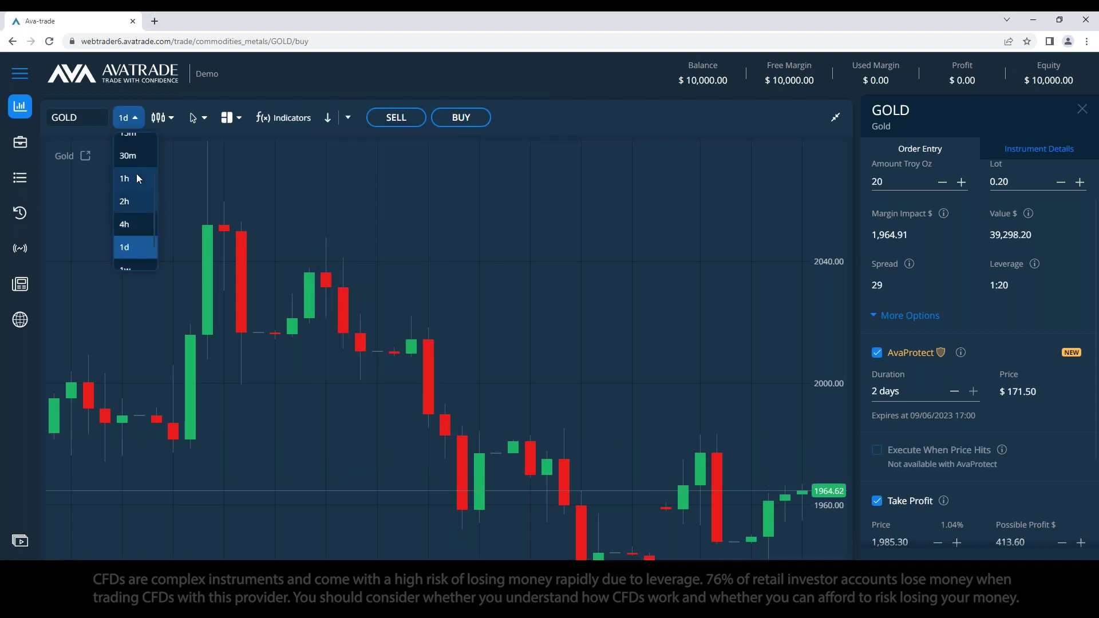
click(136, 236)
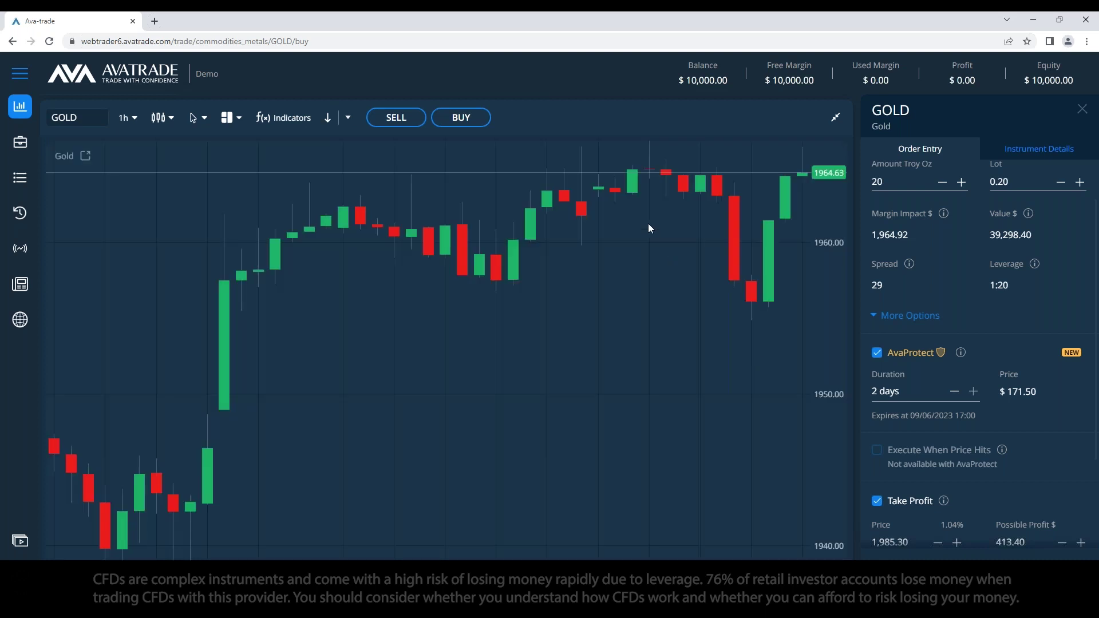
mouse_move(957, 355)
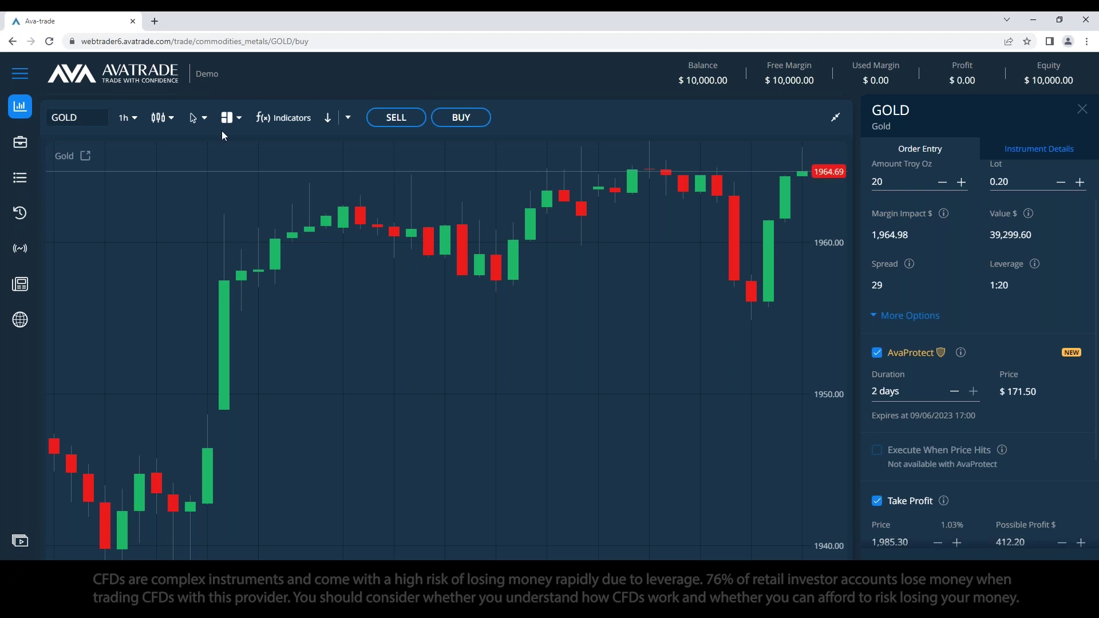
click(127, 118)
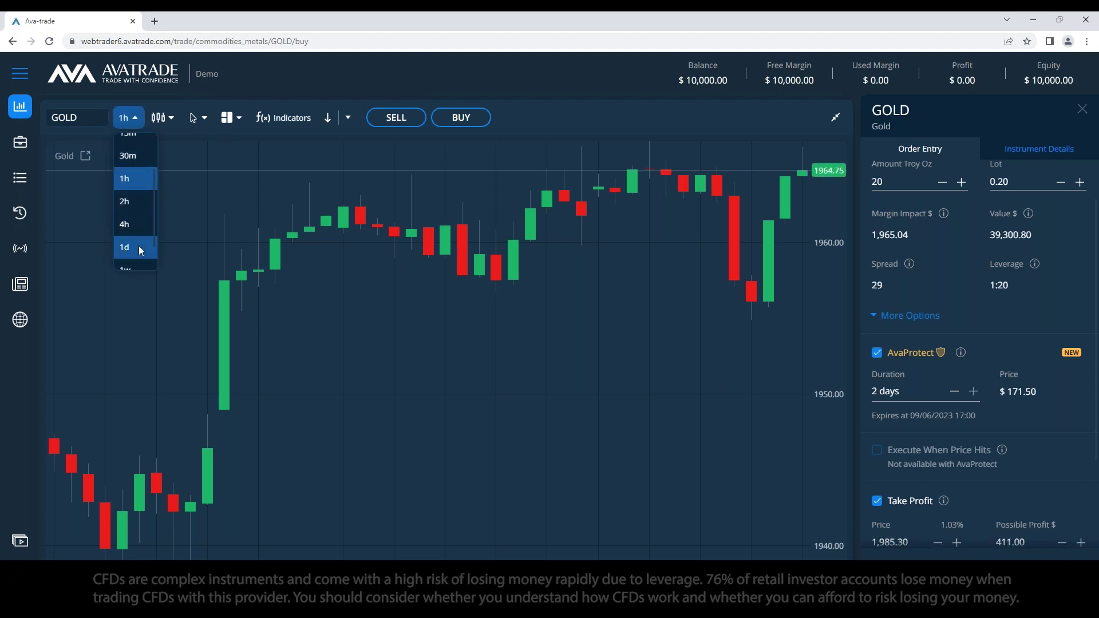
click(139, 246)
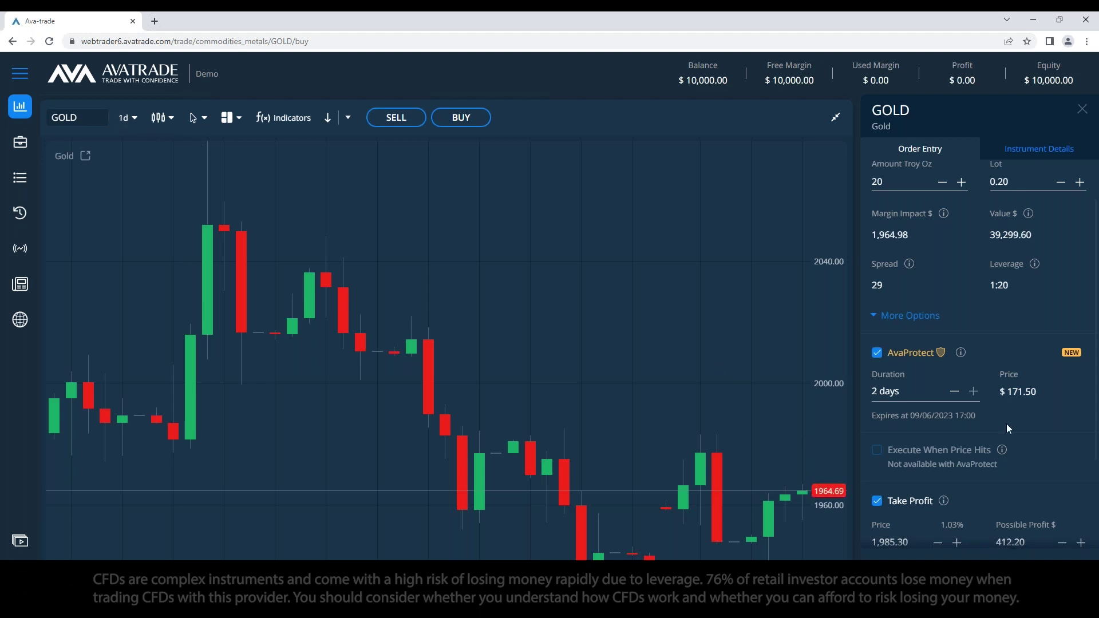
Step: Draw a horizontal price line on the daily Gold chart at 1985.97
scroll(973, 436, down, 2)
scroll(971, 437, down, 1)
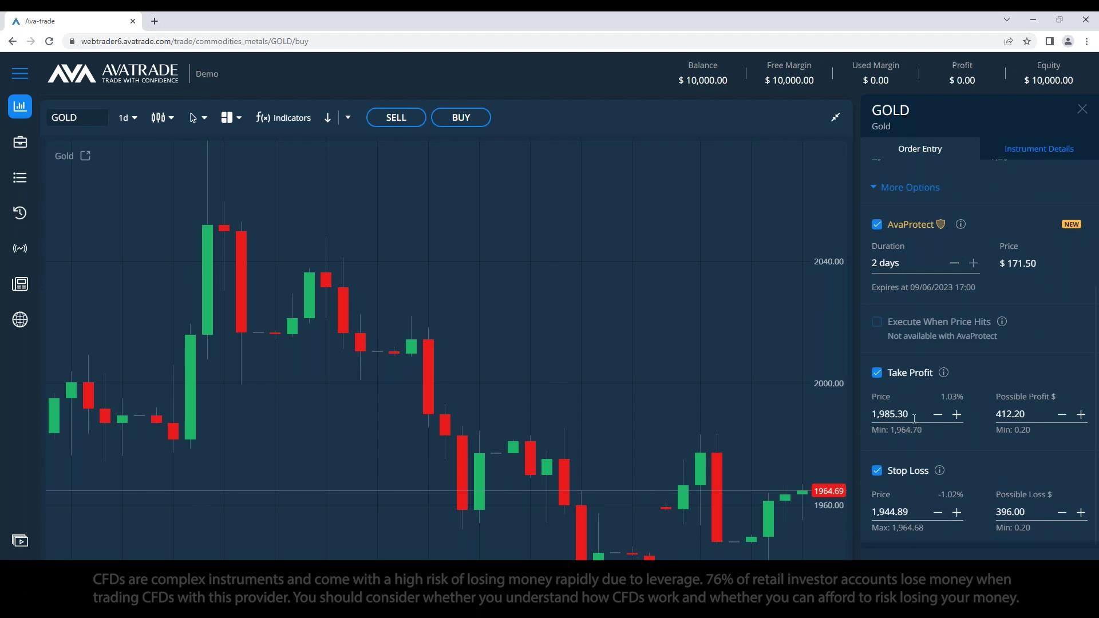
click(348, 118)
click(357, 164)
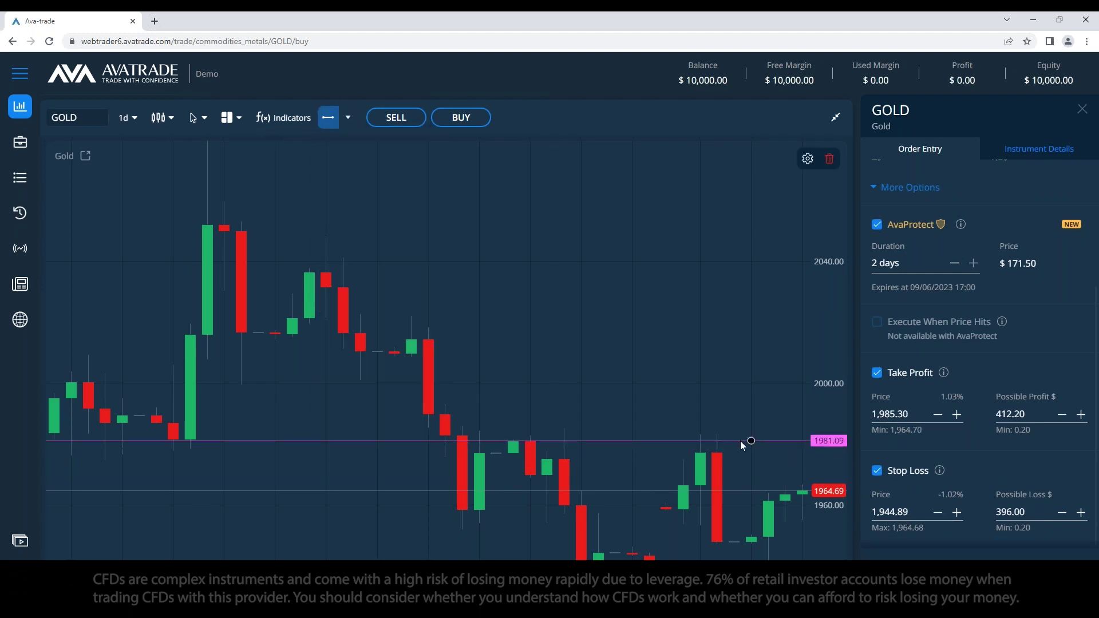
click(734, 430)
drag(734, 431, 734, 426)
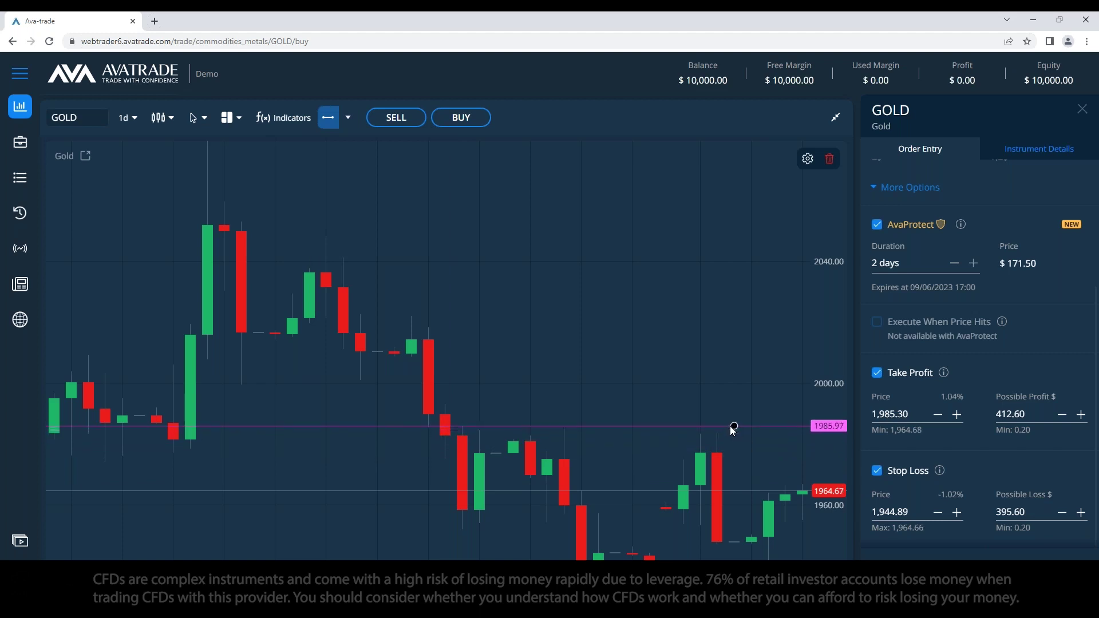
click(342, 162)
Step: Add a second price line and lower it to about 1944.07, near the stop loss
click(327, 118)
click(768, 412)
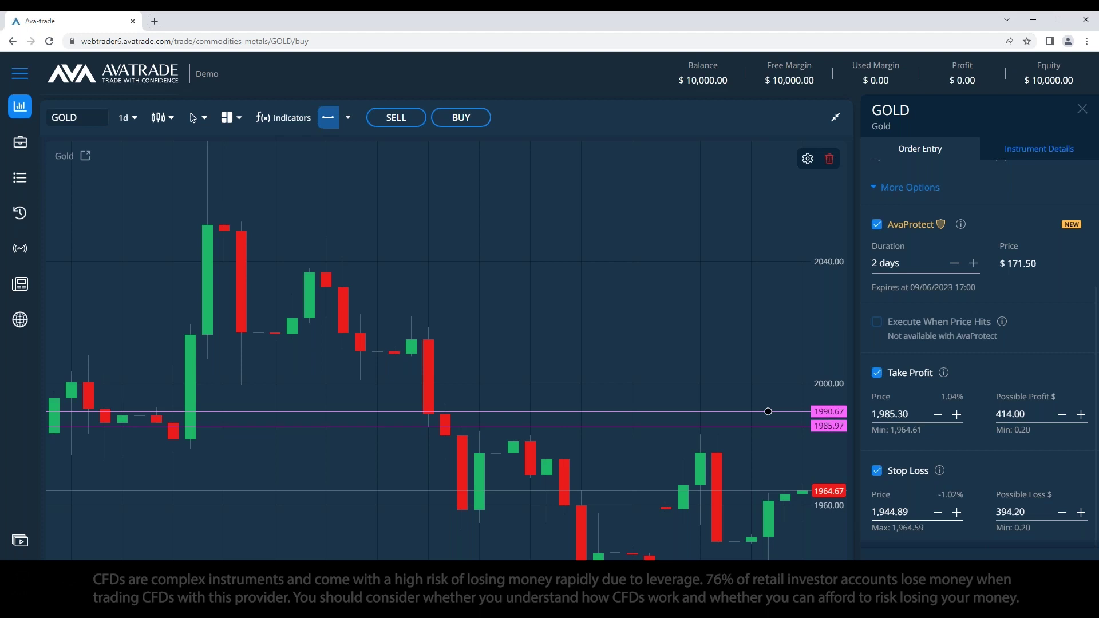
drag(768, 412, 770, 543)
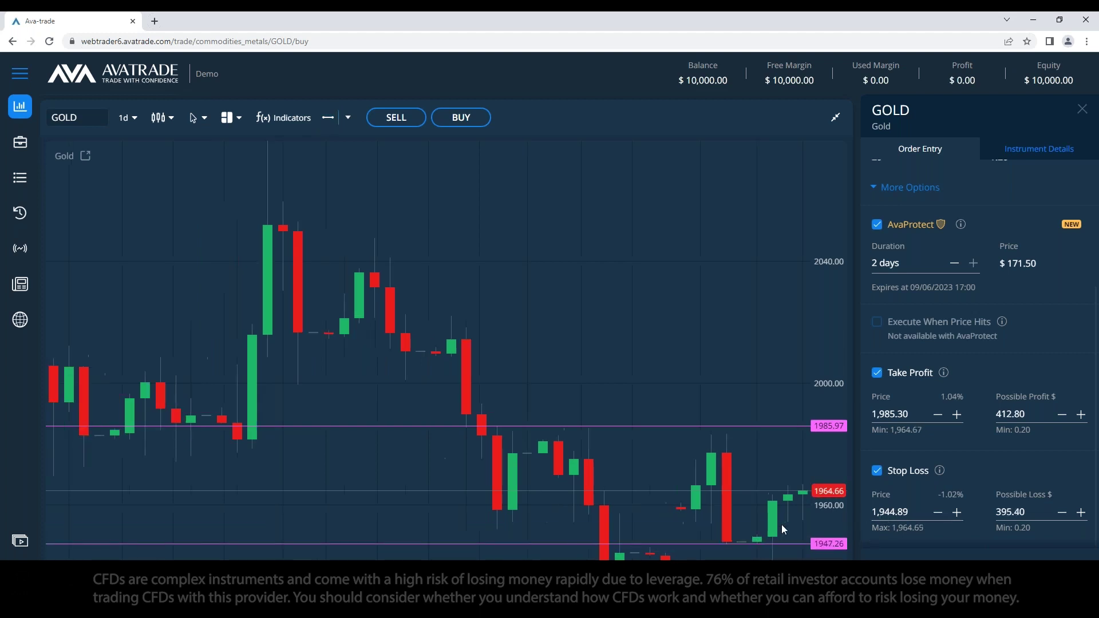
drag(792, 544, 783, 553)
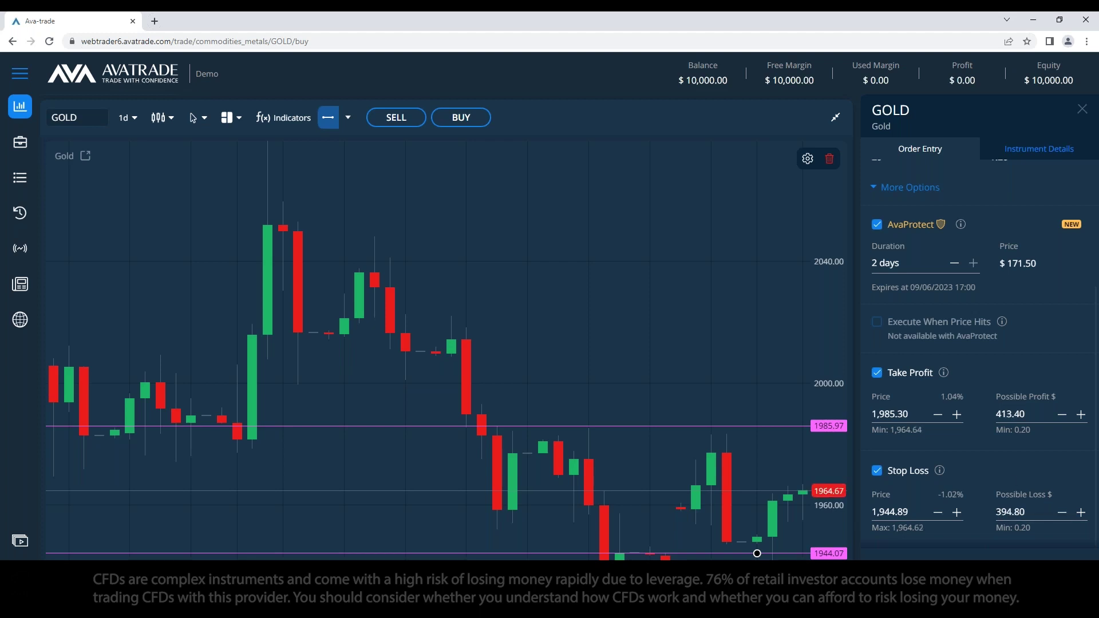
scroll(1001, 453, up, 3)
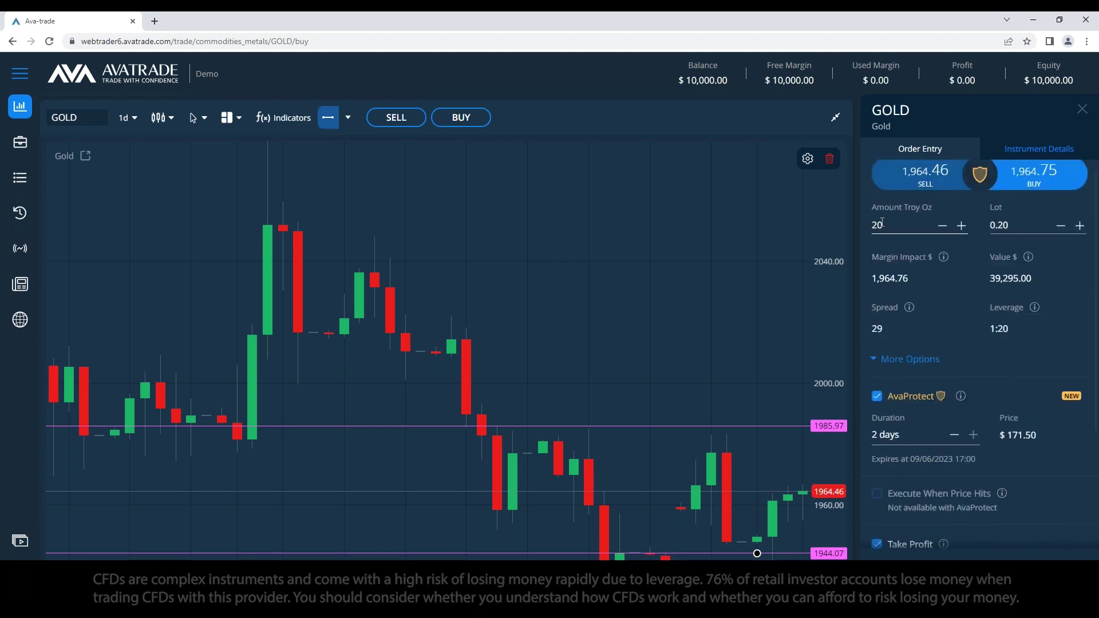
scroll(930, 496, down, 3)
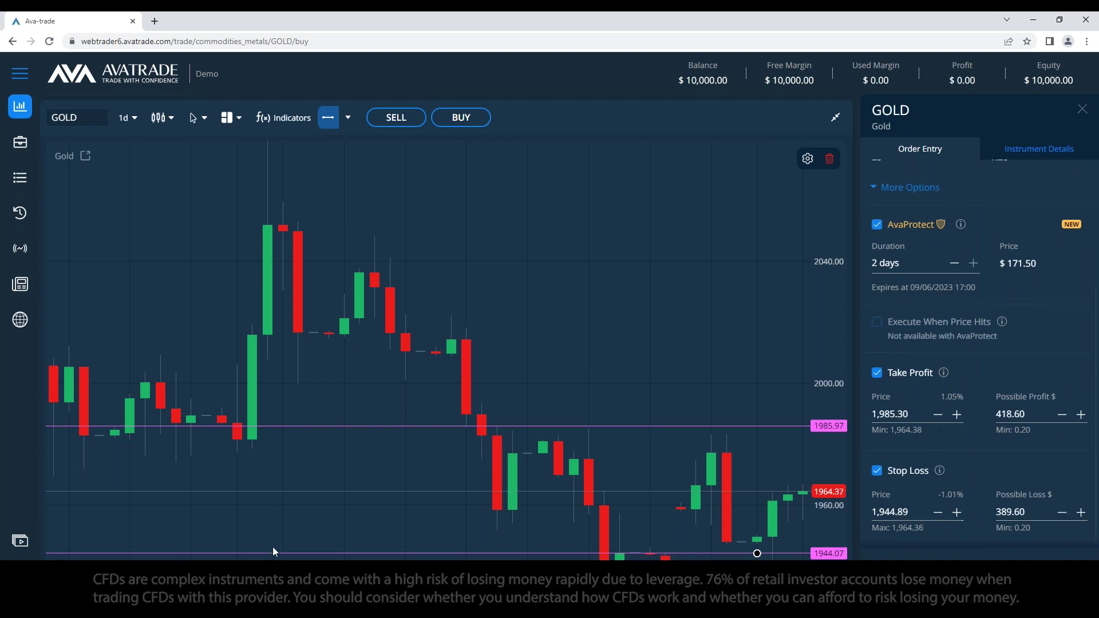
key(alt+Tab)
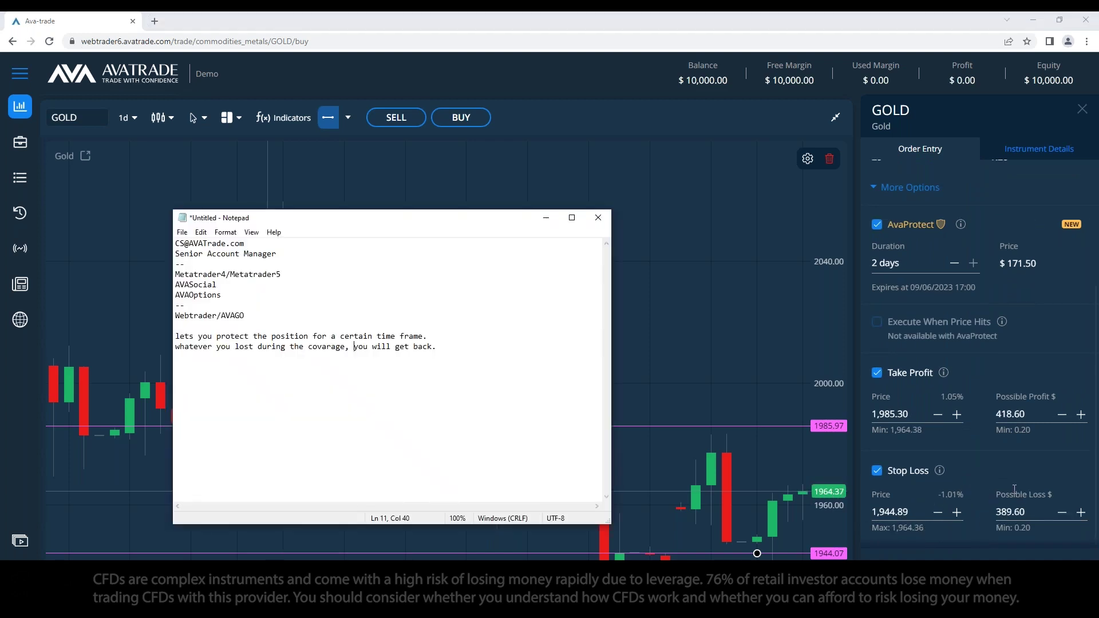
Step: Below the notes, type a 'Scenario' block with 'Fee:' and 'Profit:' lines
scroll(1010, 475, up, 1)
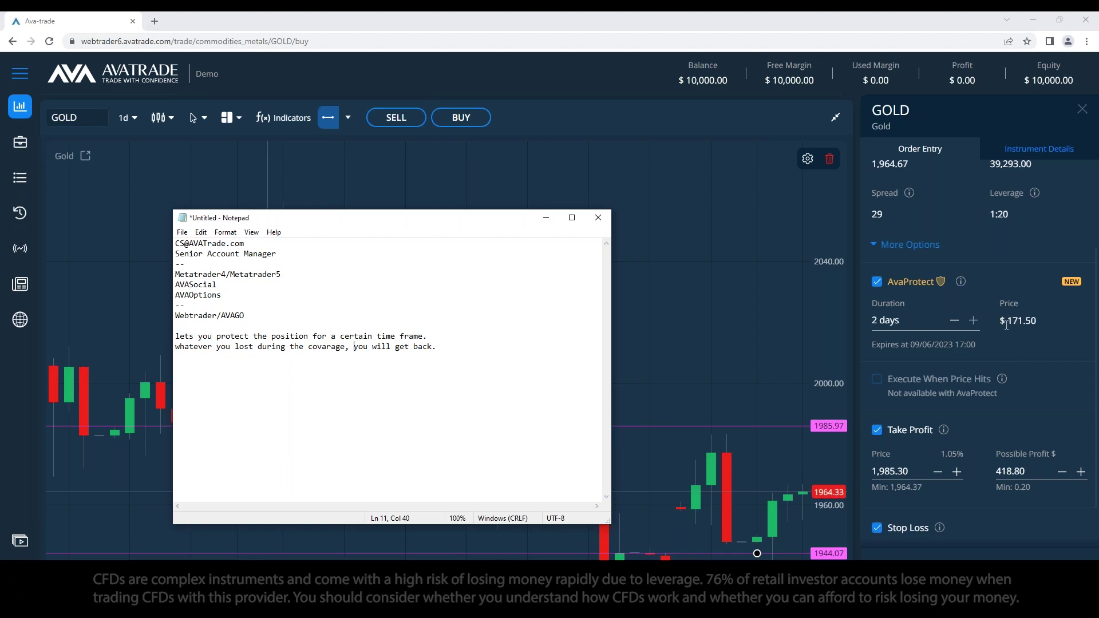
scroll(1003, 349, down, 1)
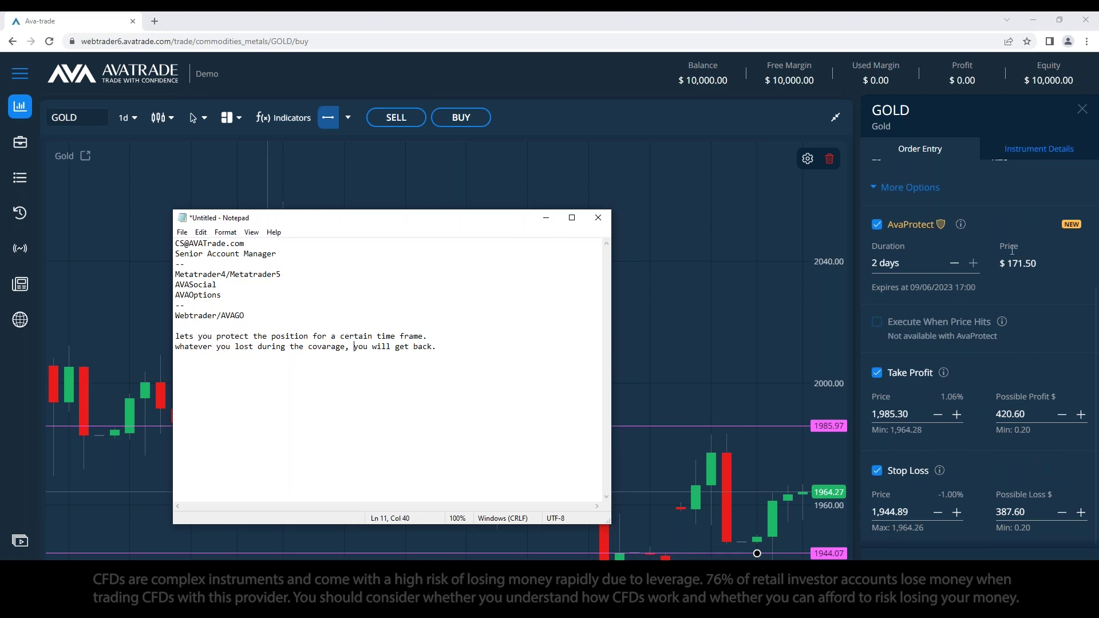
click(461, 383)
text(Scenario)
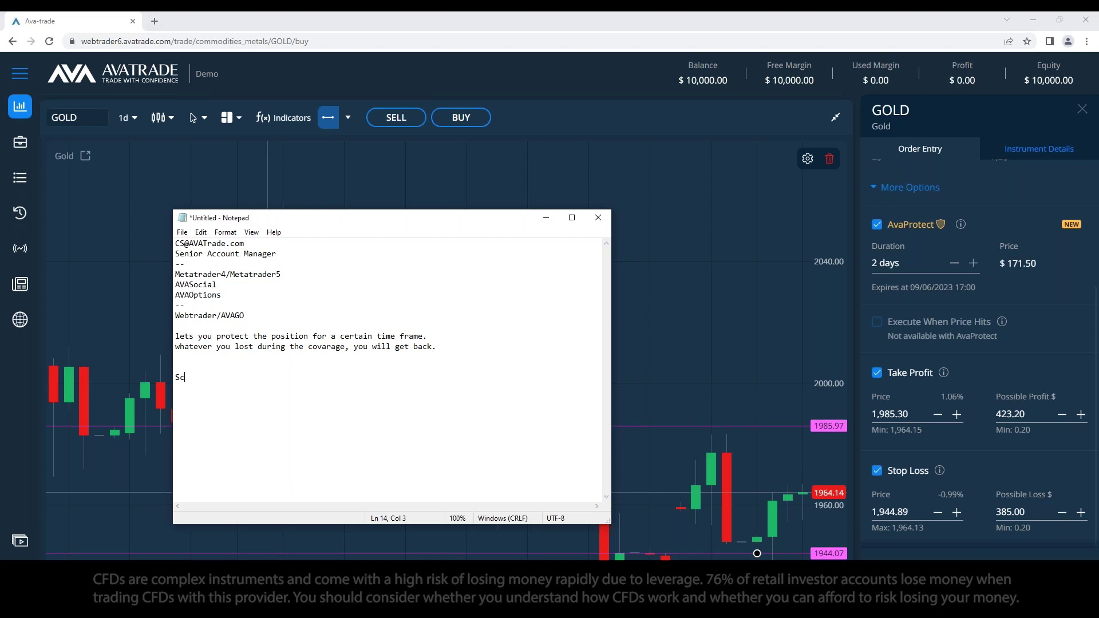
key(Return)
text(Fee: )
text(Profit)
text(:)
key(Return)
key(Return)
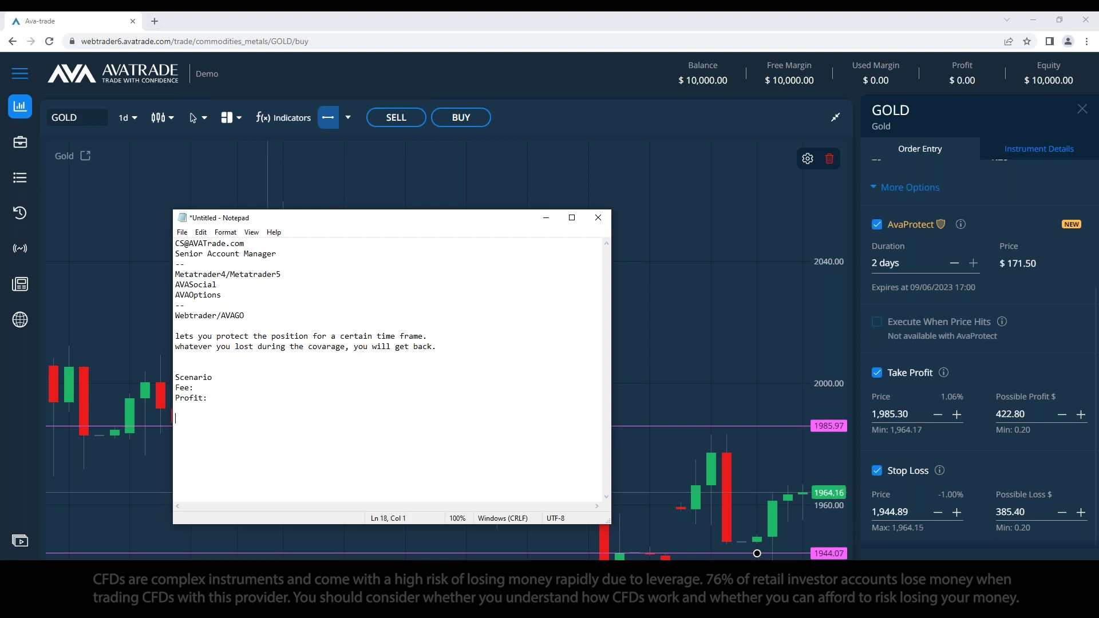
Step: Add a second 'Scenario' block with 'Fee:', 'Loss:' and 'Loss: returned' lines
text(Scenario)
key(Return)
text(Loss)
key(BackSpace)
key(BackSpace)
key(BackSpace)
key(BackSpace)
text(Fee:)
key(Return)
text(Loss: )
text(Loss: ret)
text(urned:)
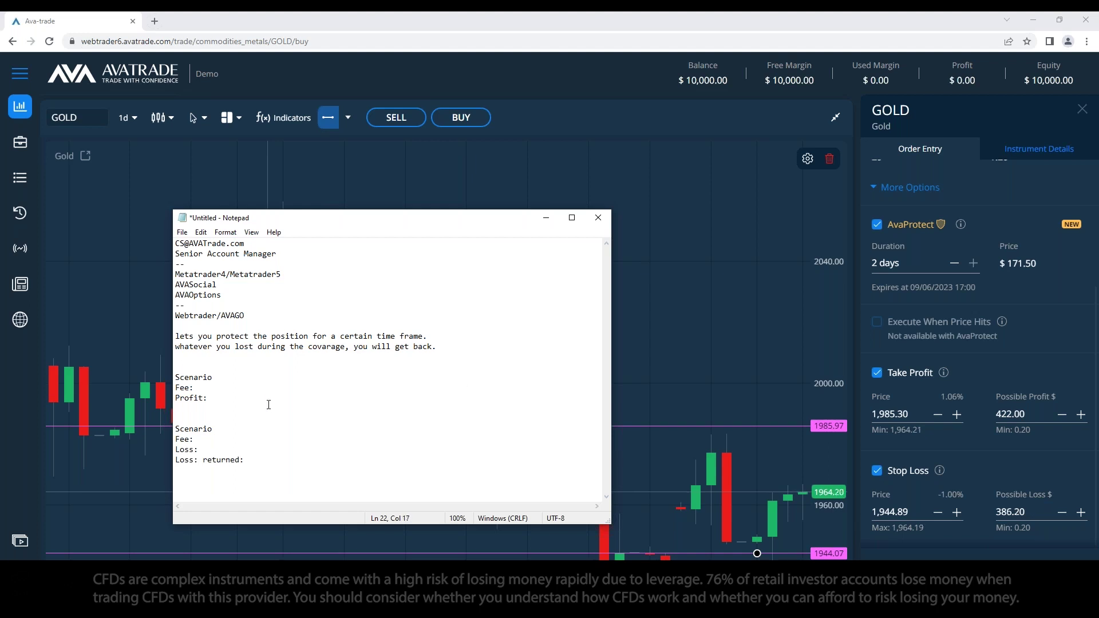
Step: Label the two scenario headings A and B
click(257, 381)
click(221, 429)
text(:)
text(A)
click(213, 429)
text(B)
Step: Fill in amounts: fees 171$, profit 420$, loss 382 and returned 382$
click(223, 390)
click(245, 396)
text(420$)
click(198, 388)
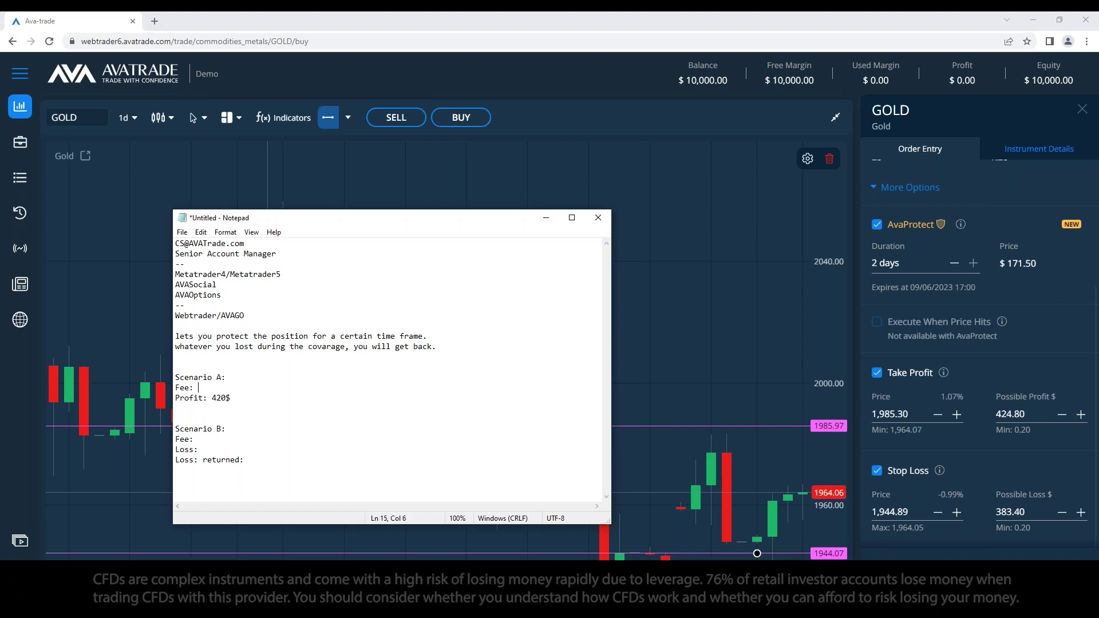
text(171$)
click(179, 428)
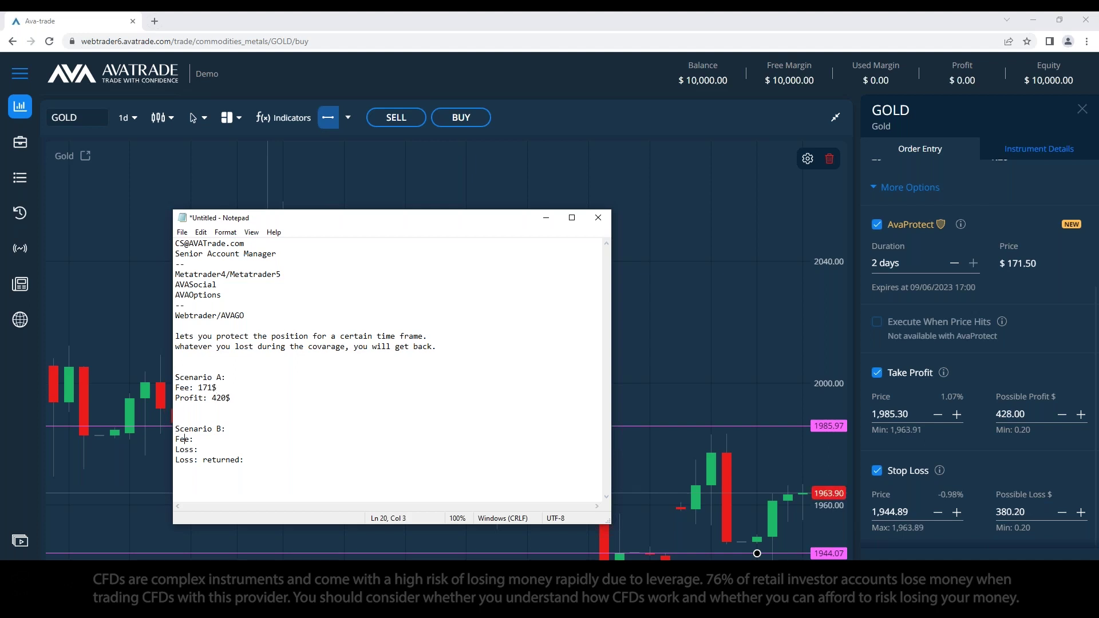
text(171$ Loss:)
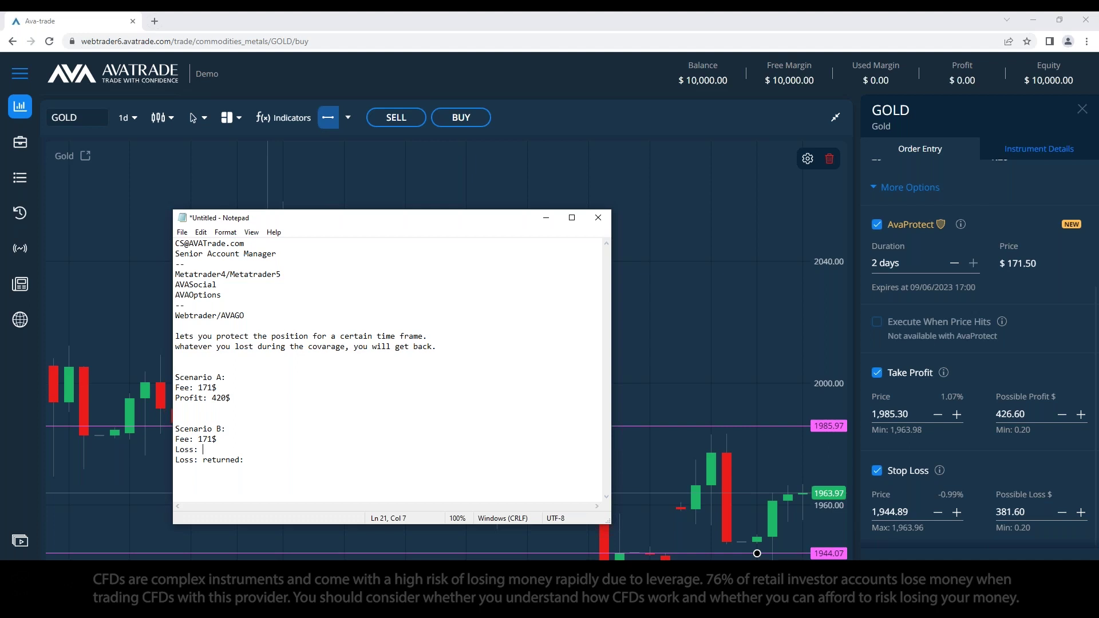
text( 38)
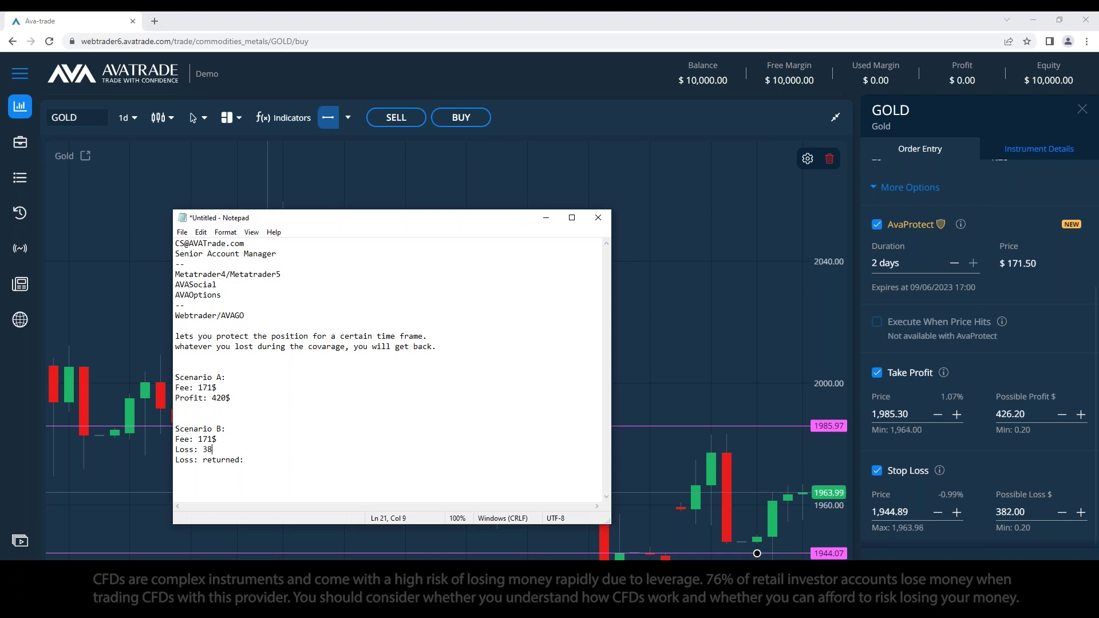
text(2$)
click(245, 460)
text(382$)
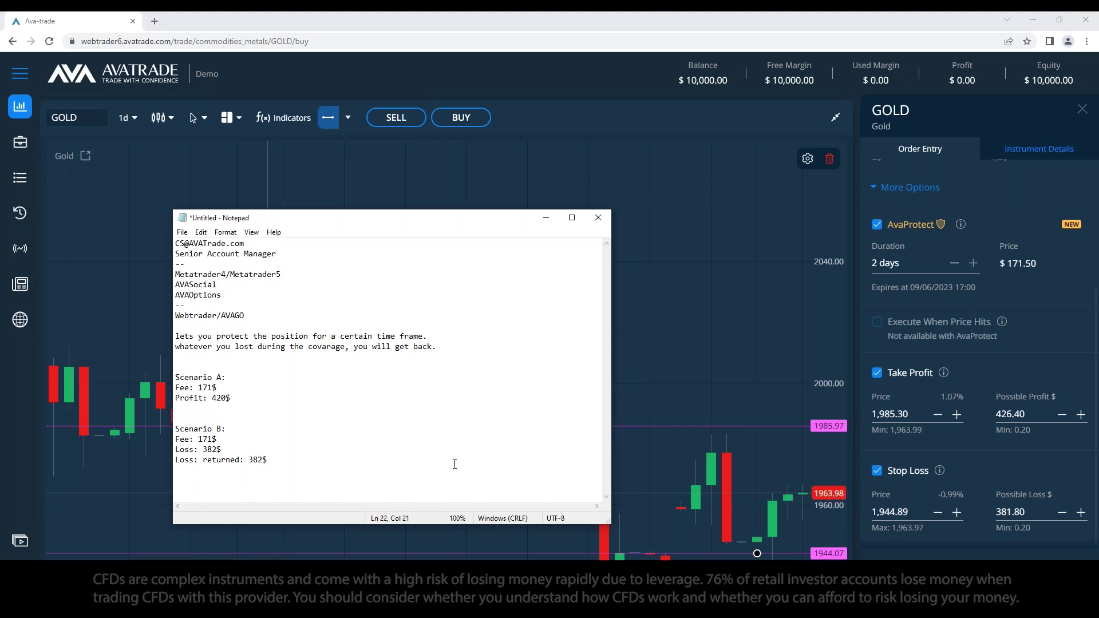
Step: Add signs: '-' before both fees and the loss, '+' before the profit and returned amount
click(249, 460)
text(+)
click(204, 449)
click(203, 439)
text(-)
key(Down)
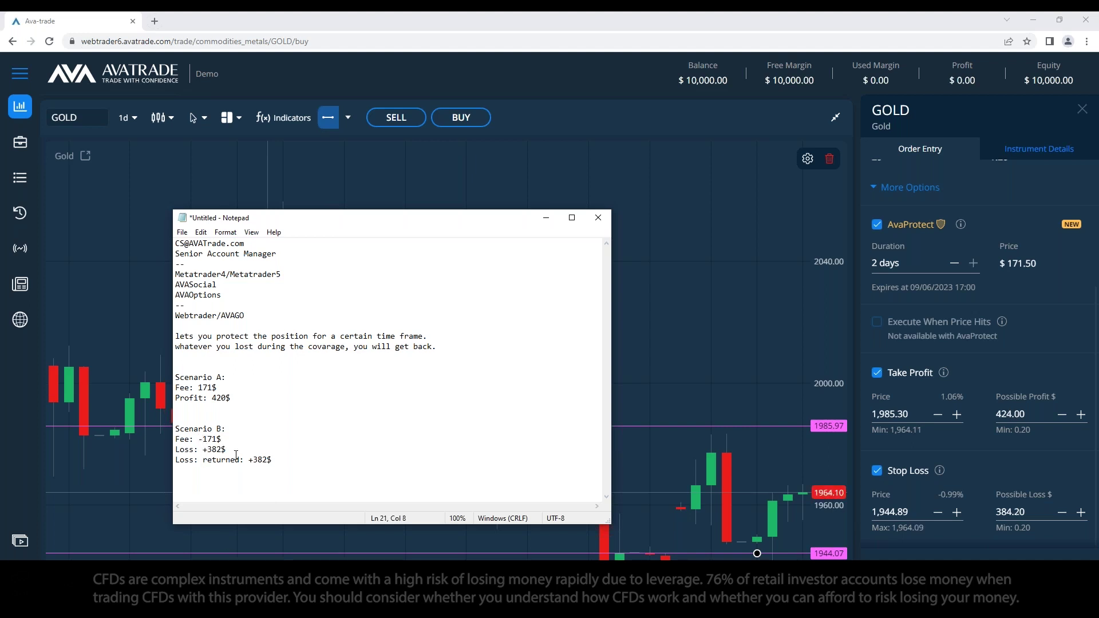
text(-)
click(199, 388)
text(-)
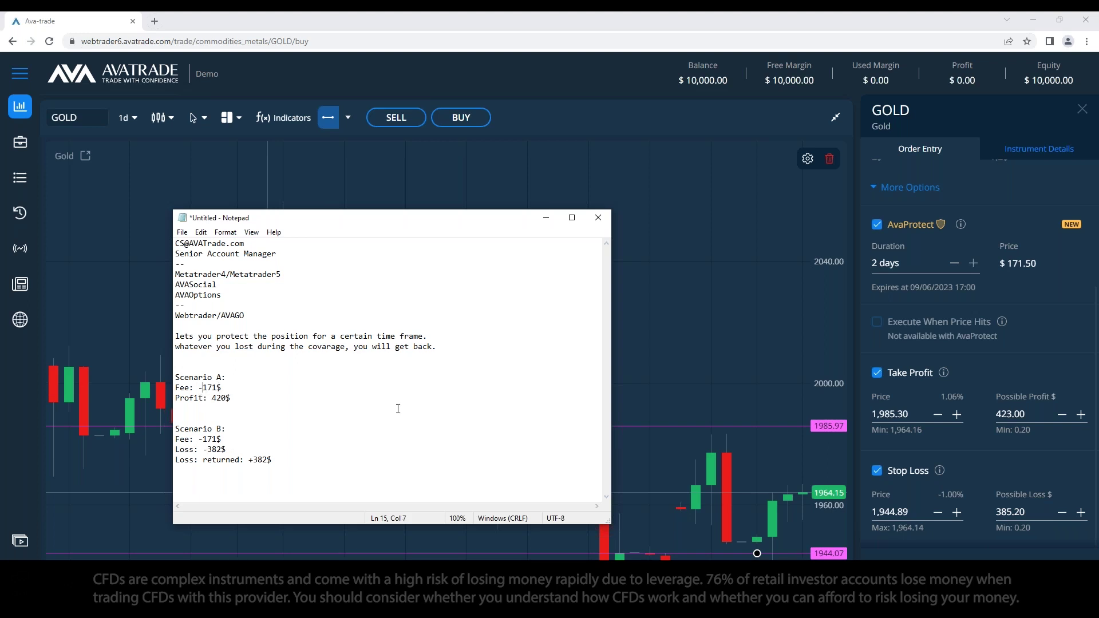
click(212, 398)
text(+)
click(367, 471)
key(shift+Up)
key(shift+Up)
key(shift+Up)
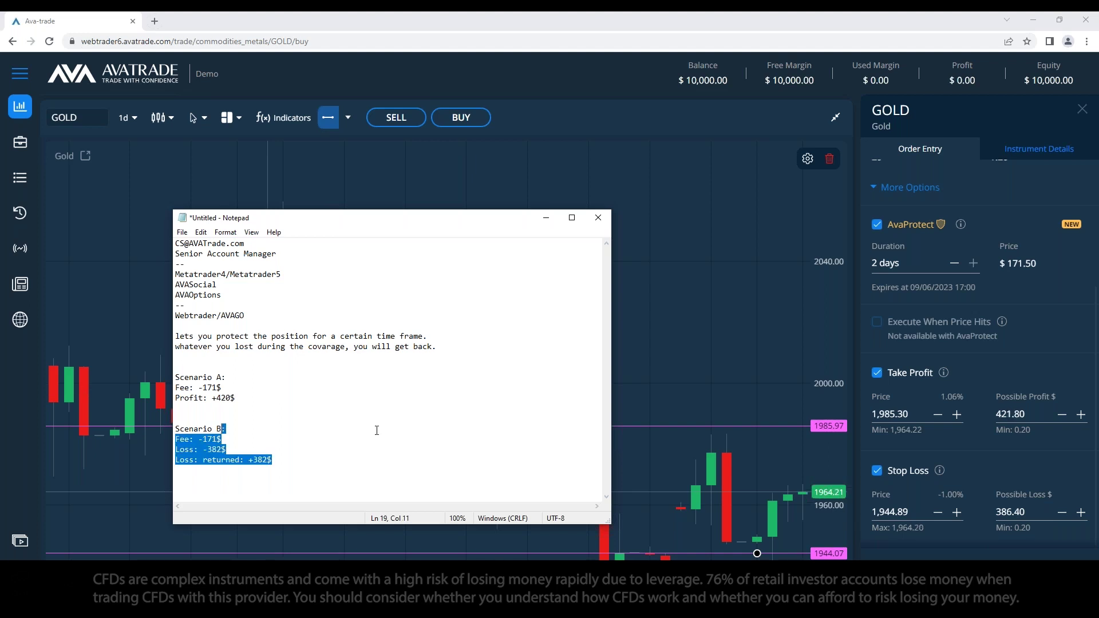
key(Left)
scroll(915, 397, up, 3)
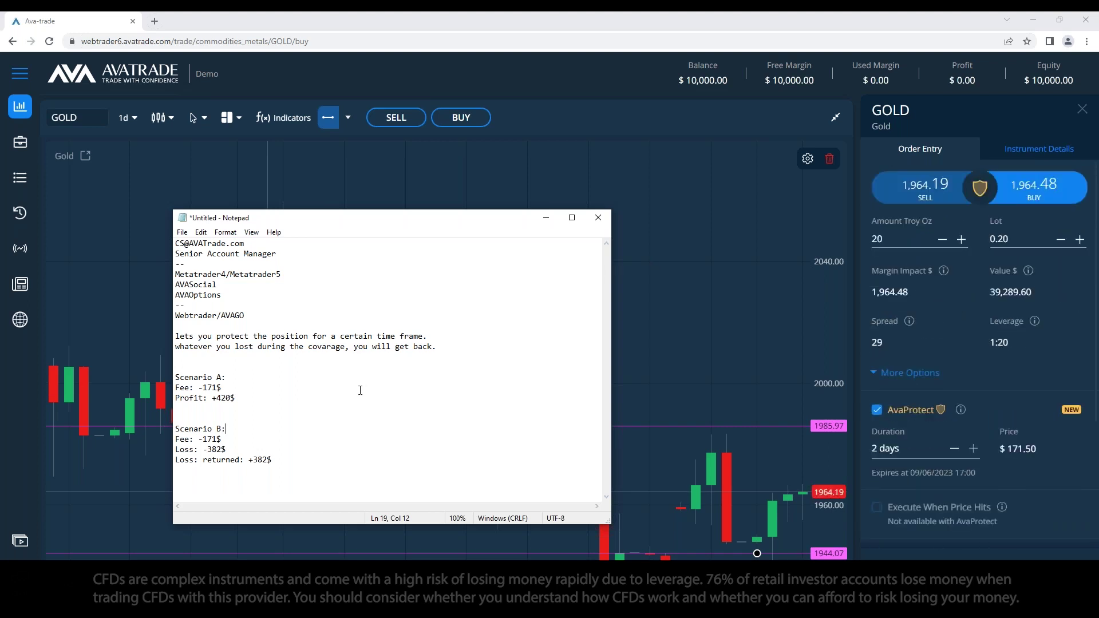
click(380, 454)
Step: Maximize the Gold chart and clear all its drawn price lines
click(836, 117)
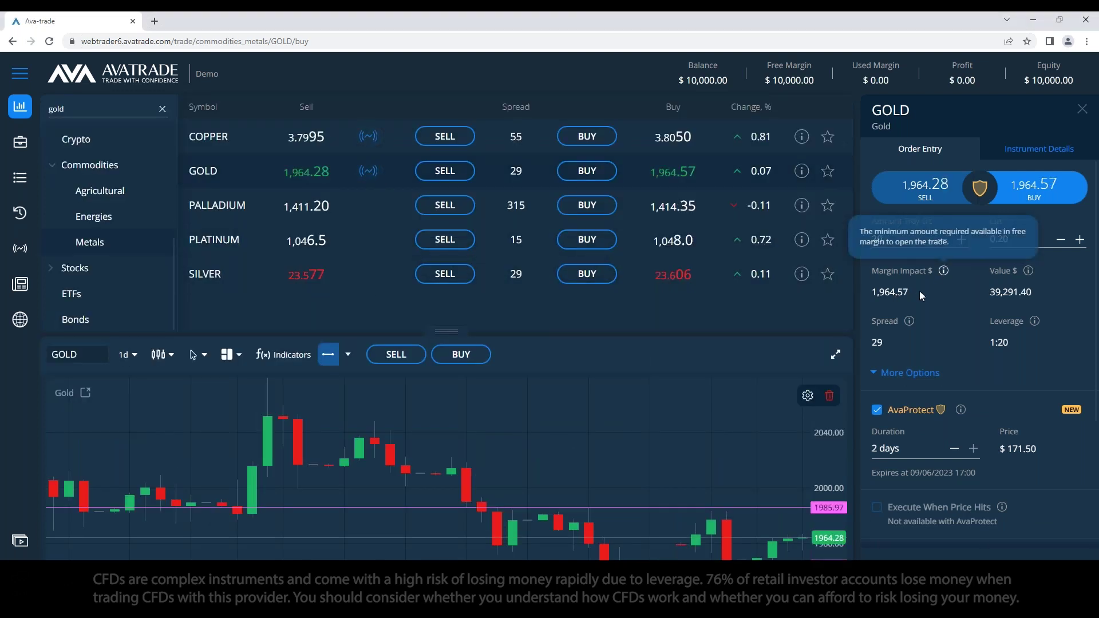
click(348, 354)
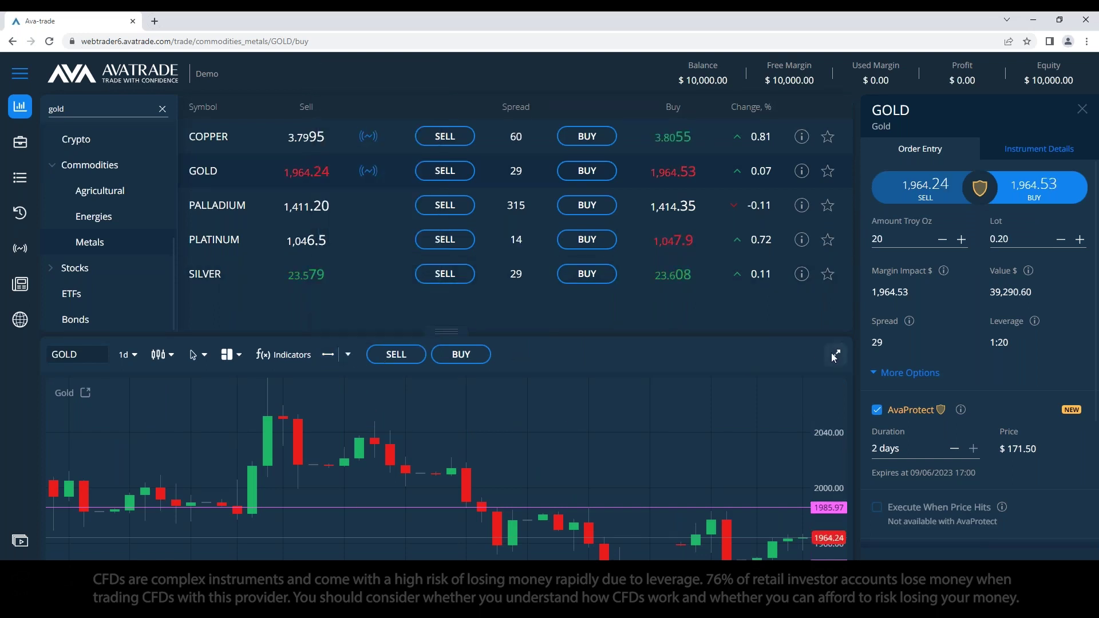
click(835, 355)
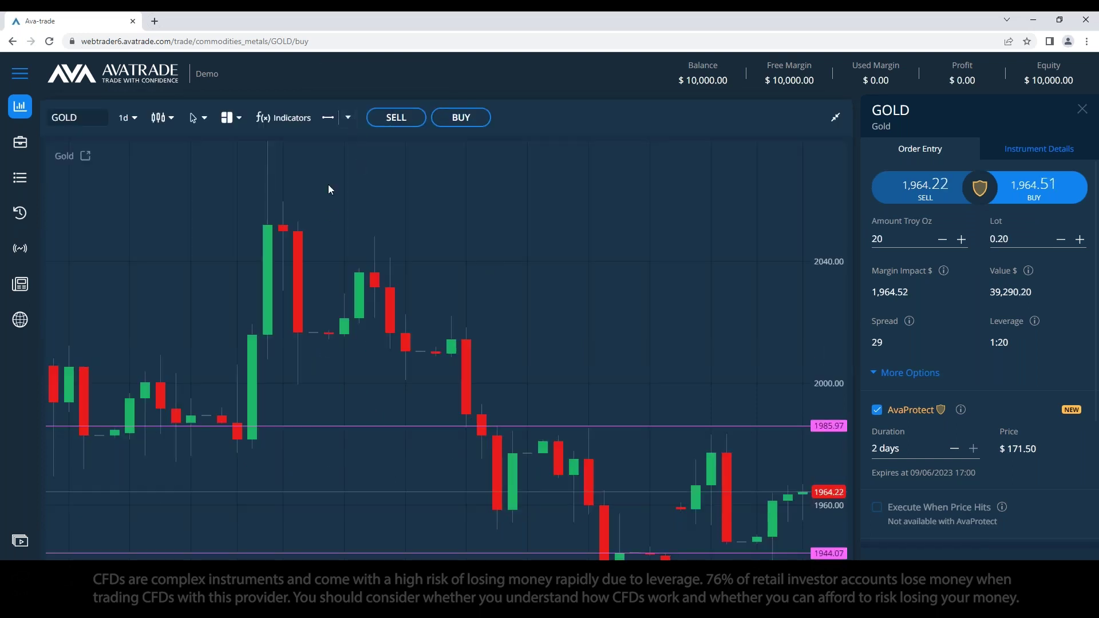
click(348, 117)
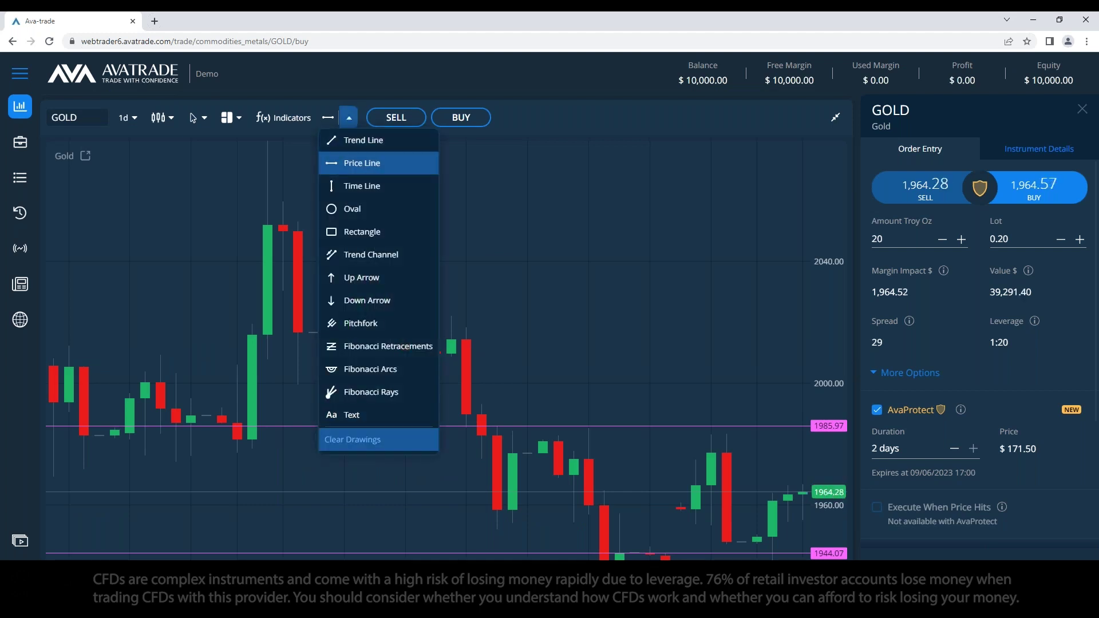
click(364, 451)
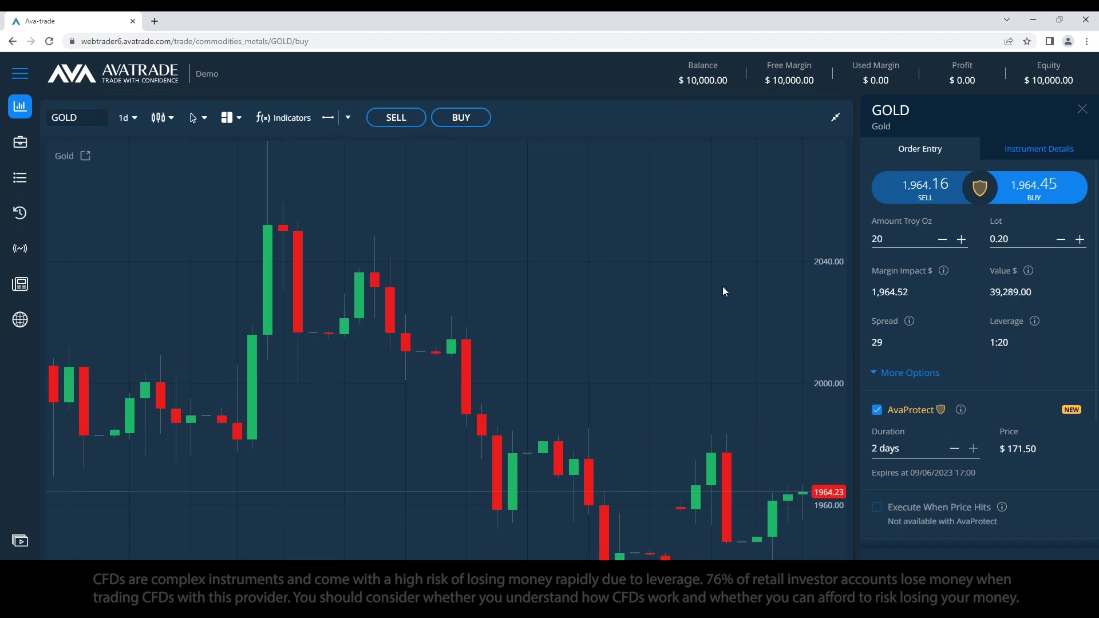
Step: Delete all the Notepad notes text and restore the instrument list above the chart
key(alt+Tab)
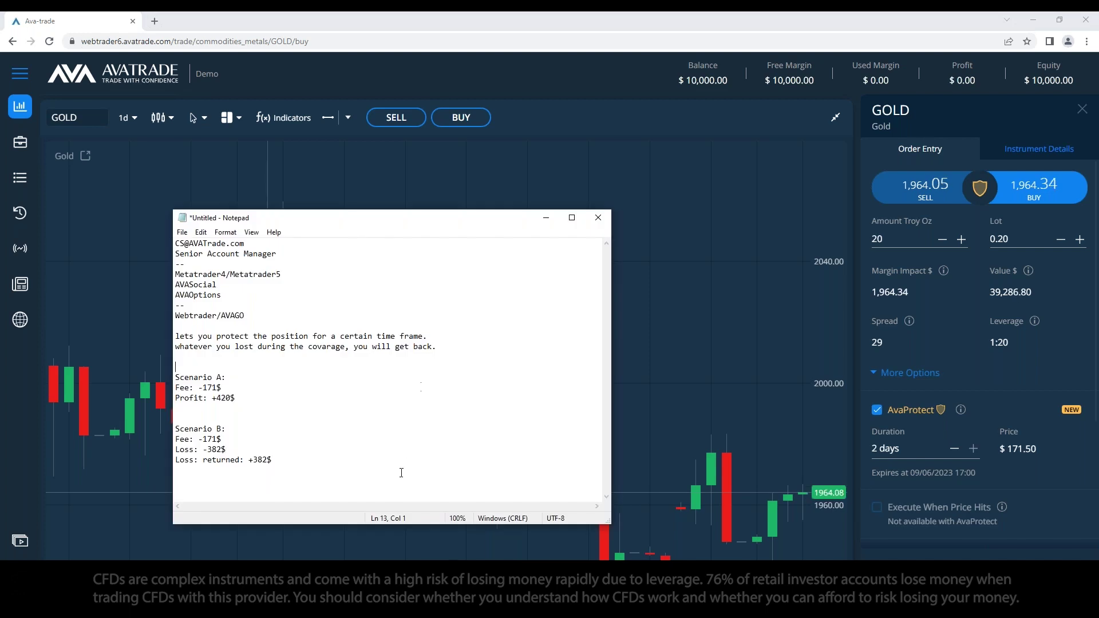
drag(359, 479, 166, 229)
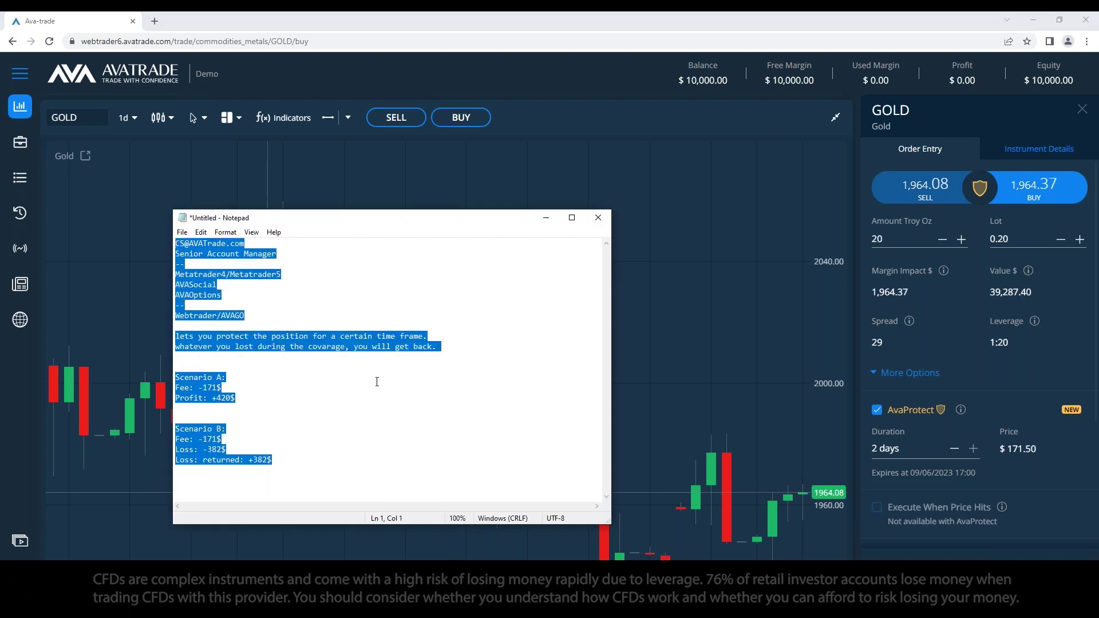
key(Delete)
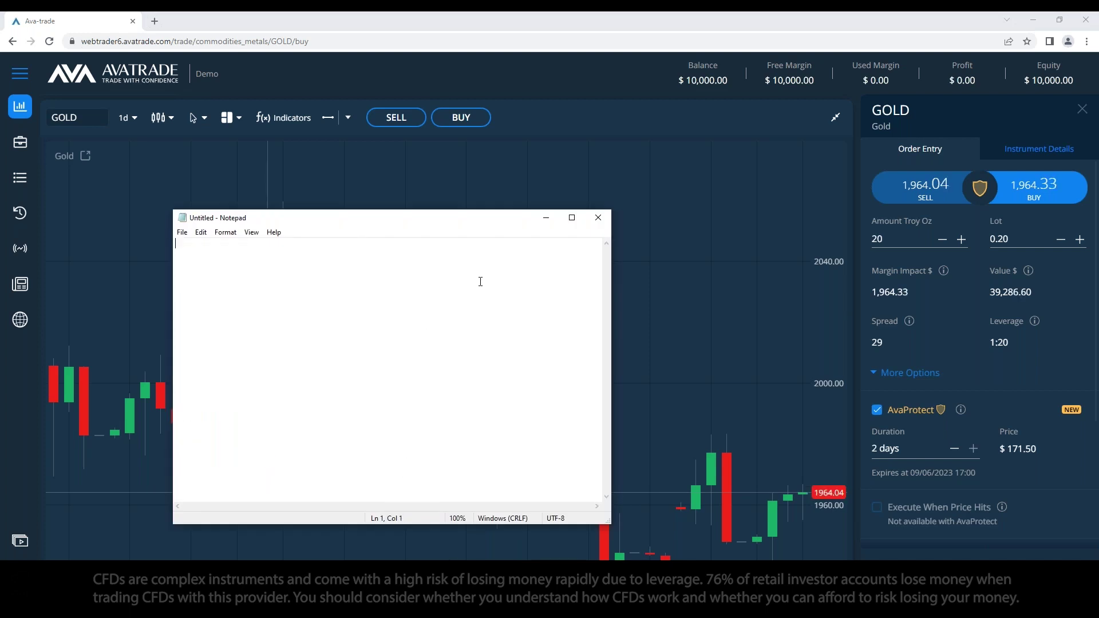
key(alt+Tab)
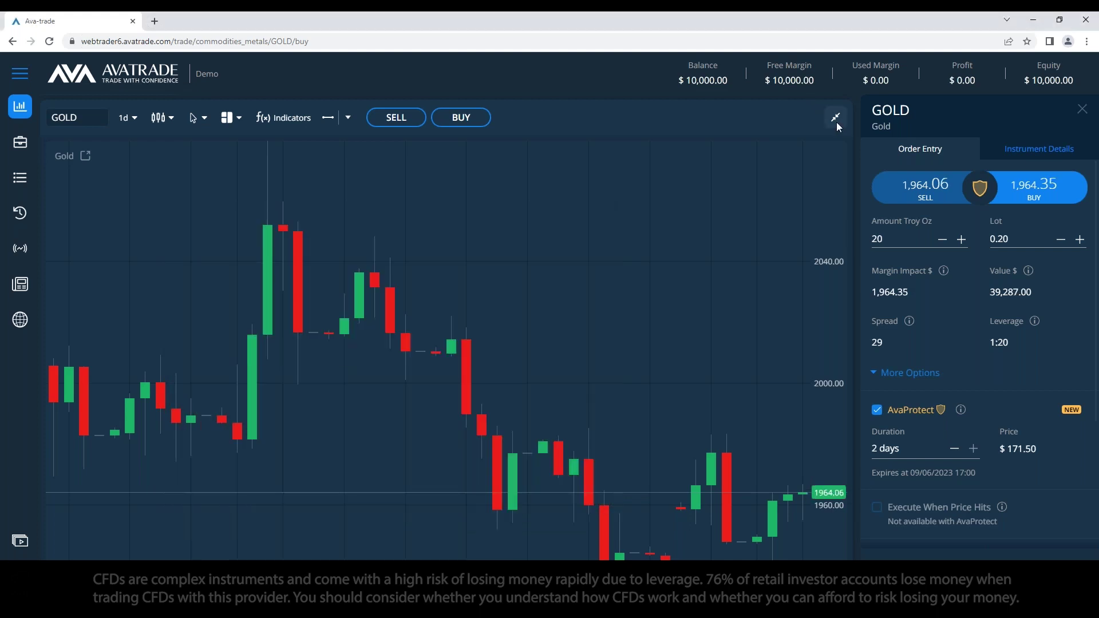
click(836, 118)
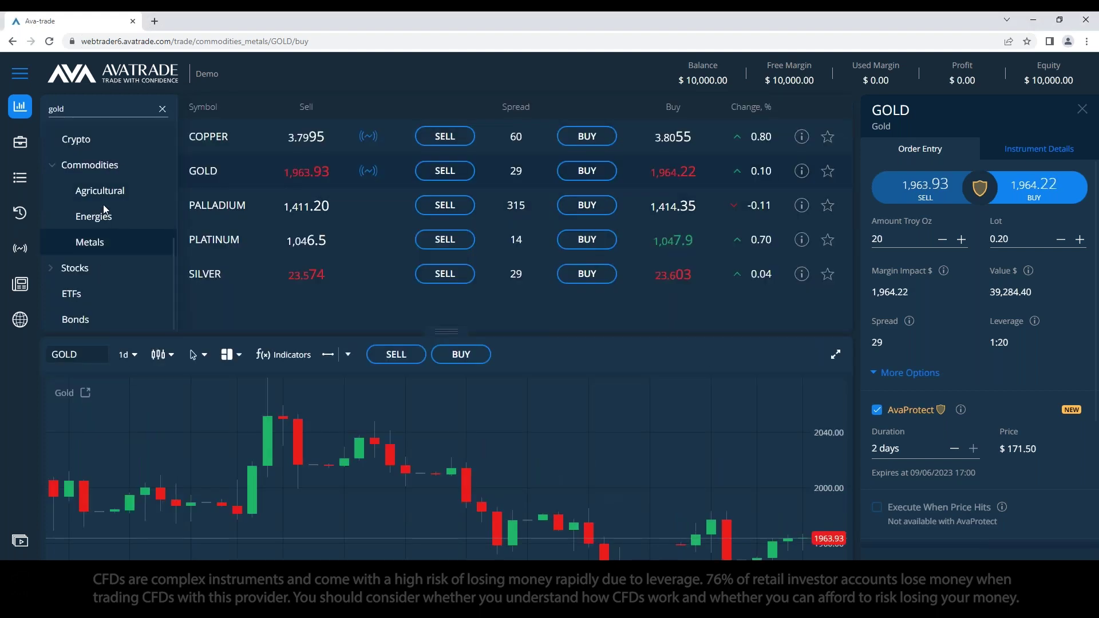
Step: Open PALLADIUM, clear its drawn line on the maximized chart, then restore the instrument list
click(237, 211)
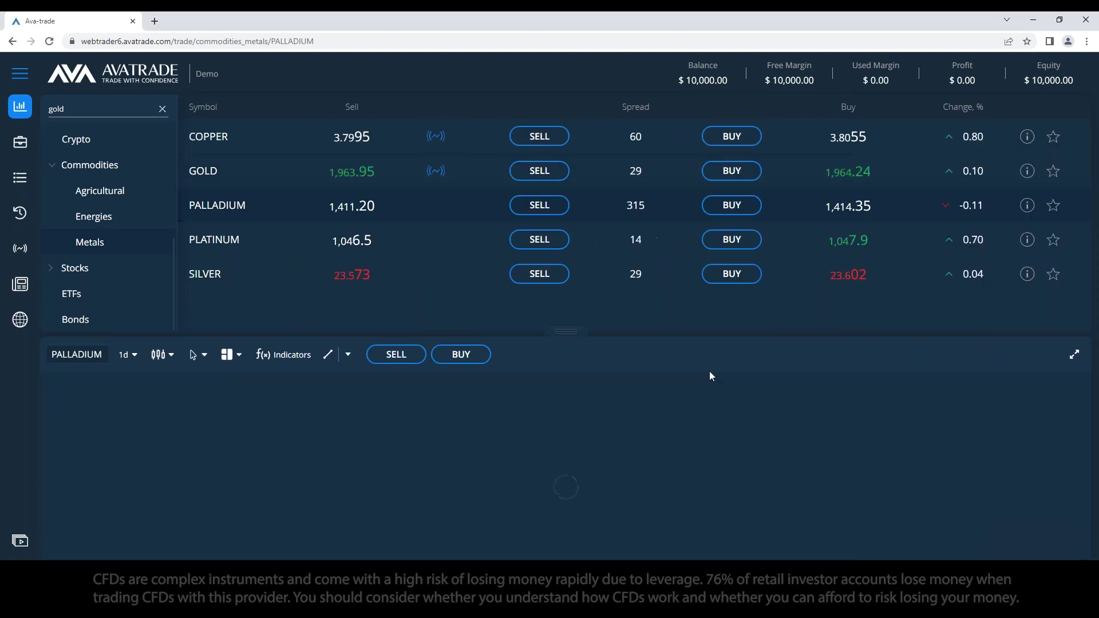
click(1072, 355)
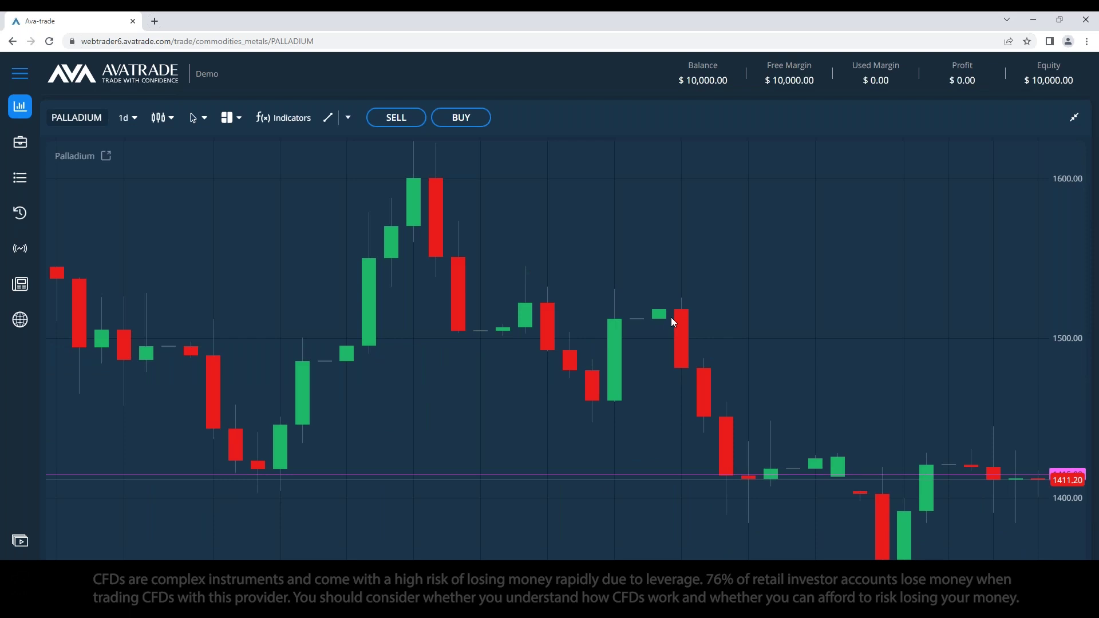
click(350, 120)
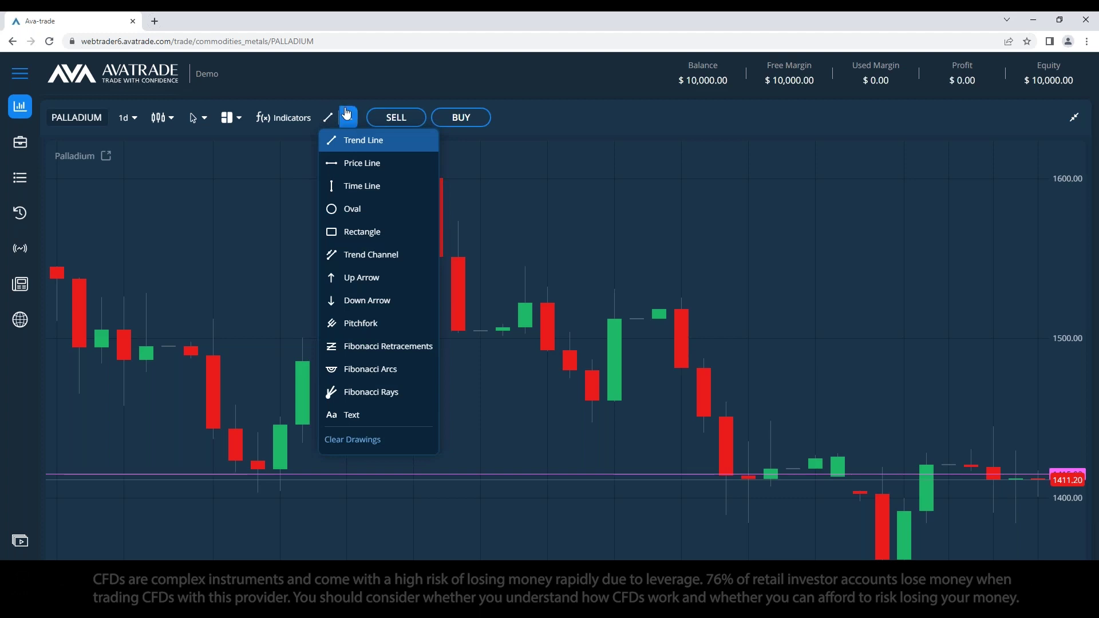
click(488, 273)
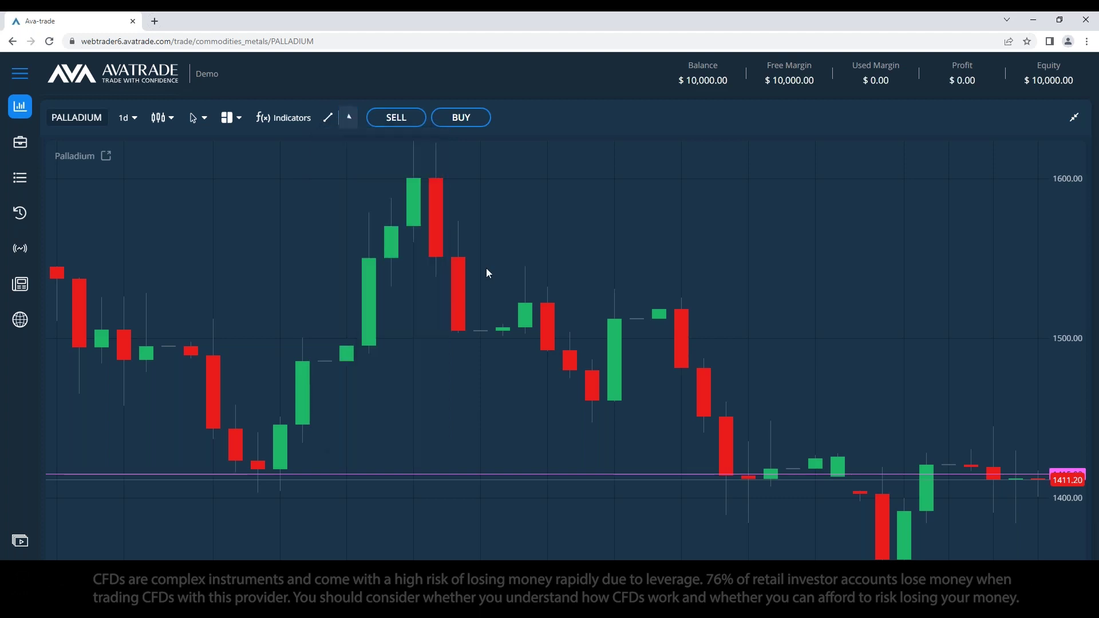
click(348, 119)
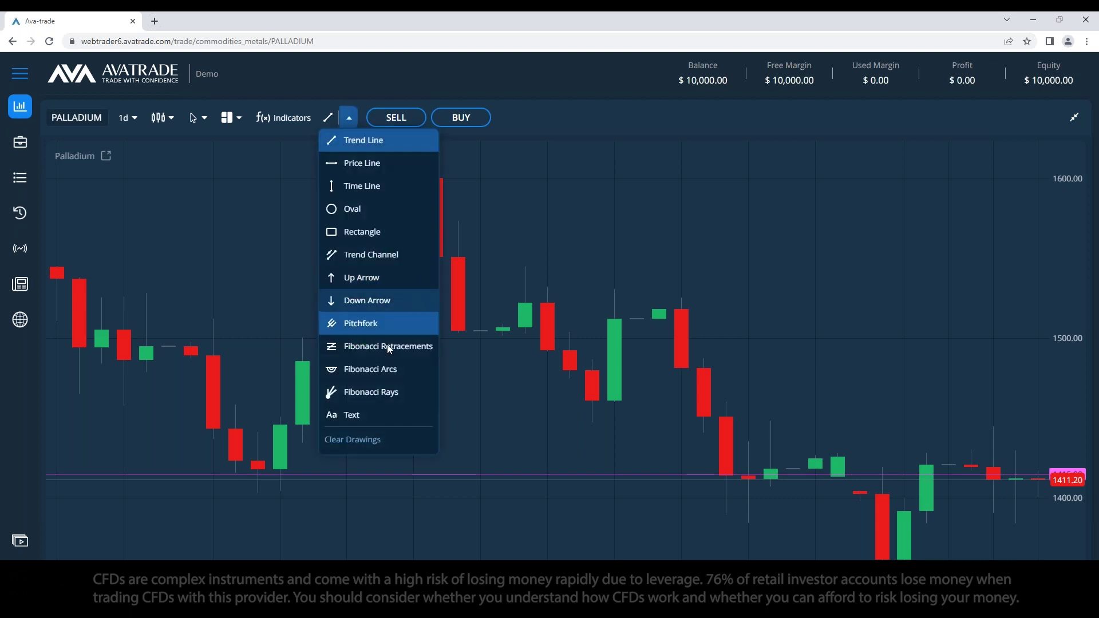
click(366, 445)
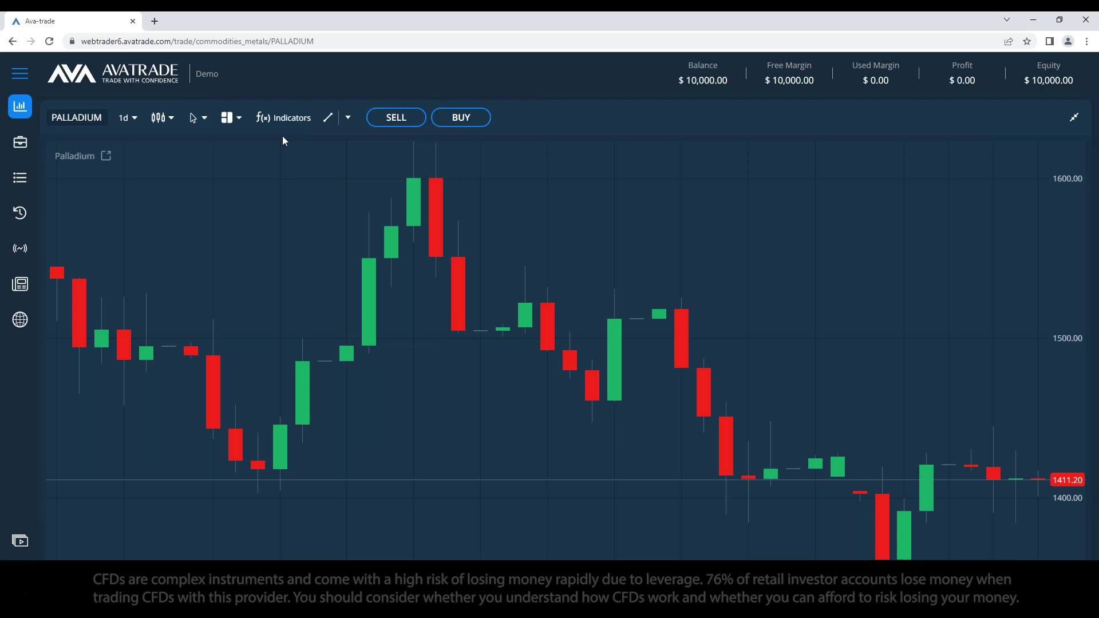
click(1074, 117)
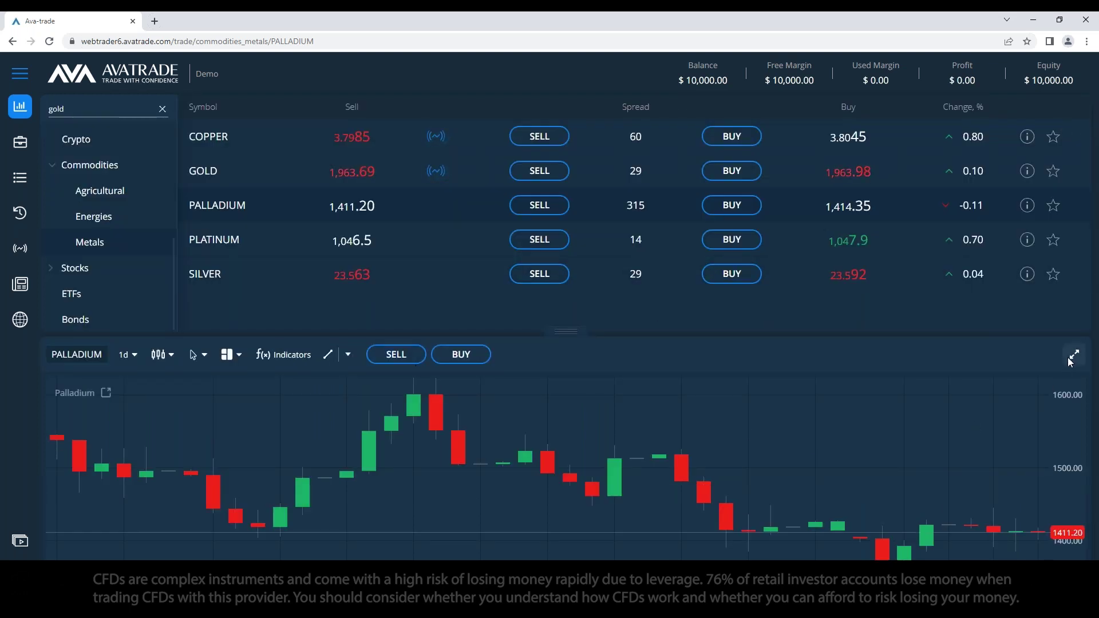
Step: Clear the 'gold' symbol search, browse the categories, and open a PALLADIUM buy order ticket
click(1074, 354)
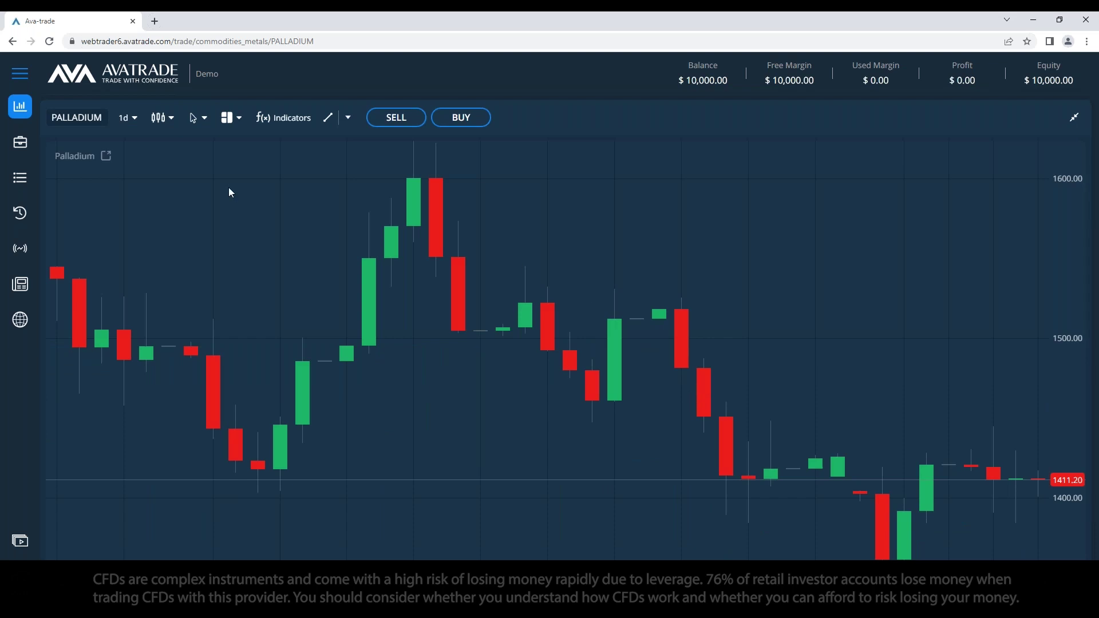
click(1075, 117)
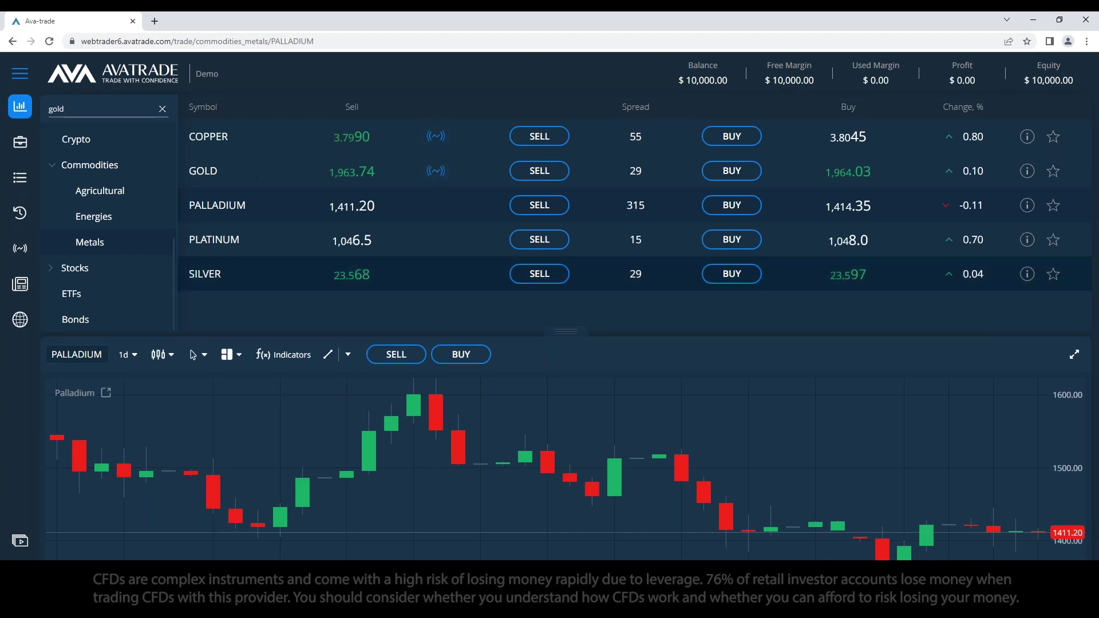
click(162, 108)
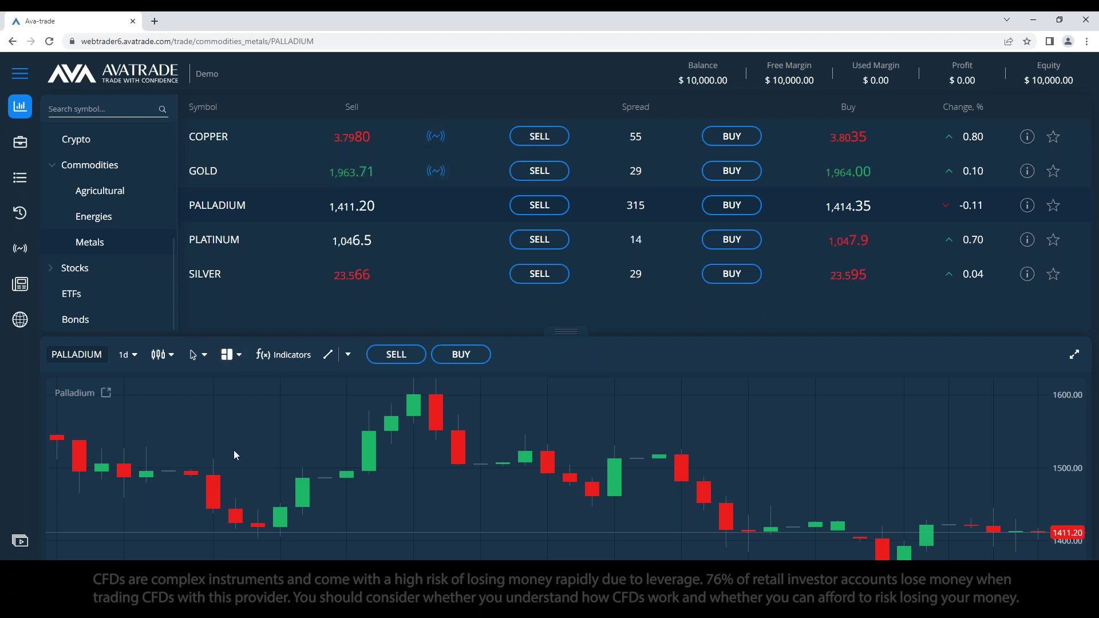
scroll(105, 258, up, 5)
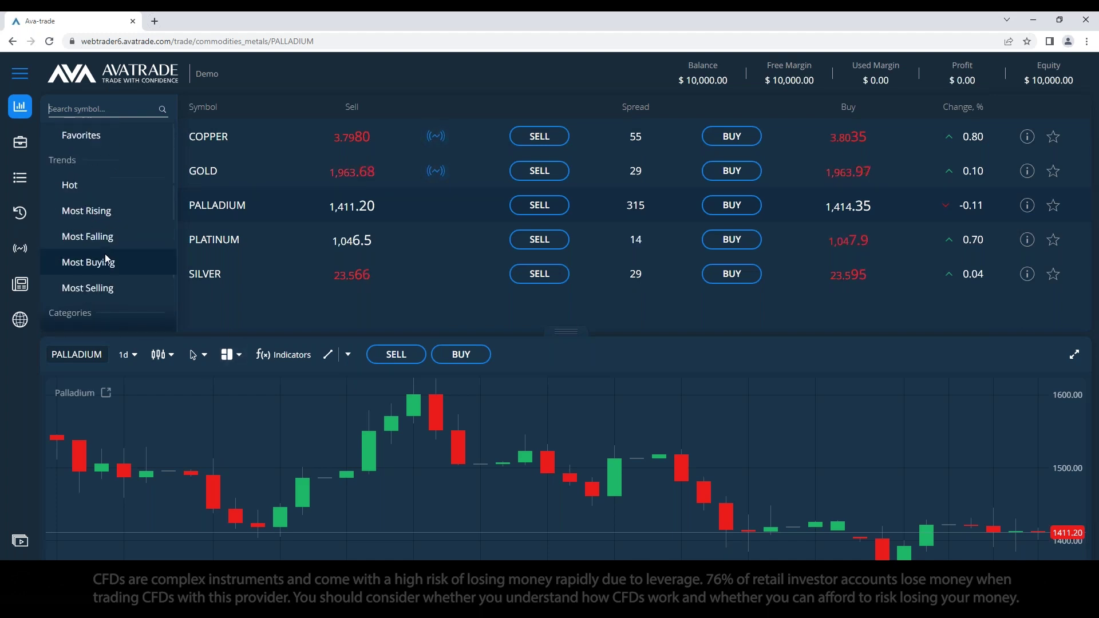
scroll(105, 258, down, 3)
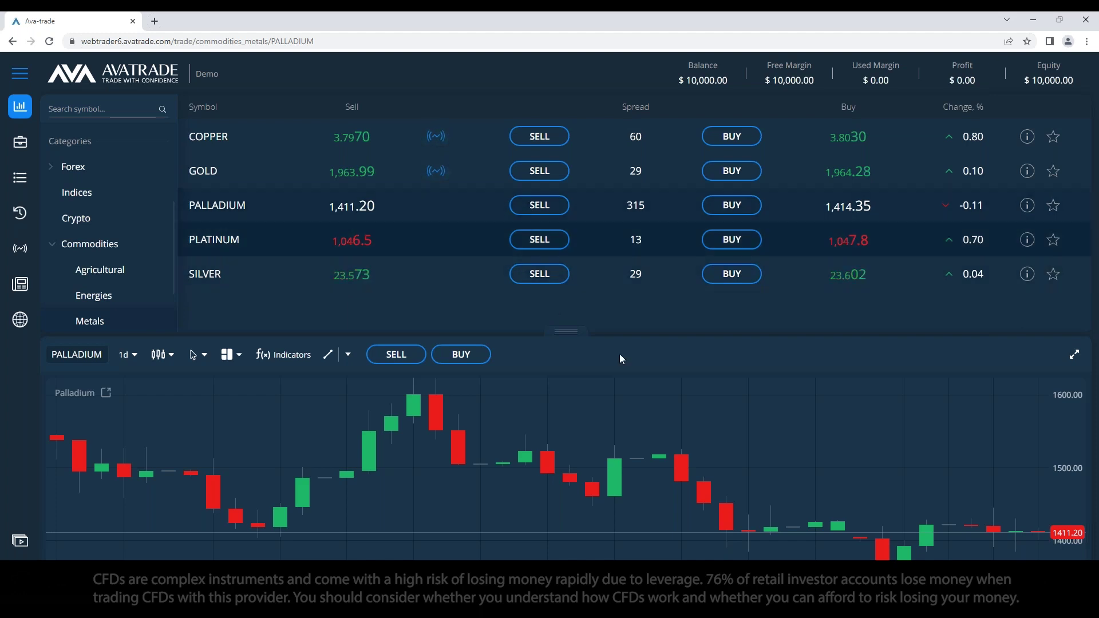
click(730, 206)
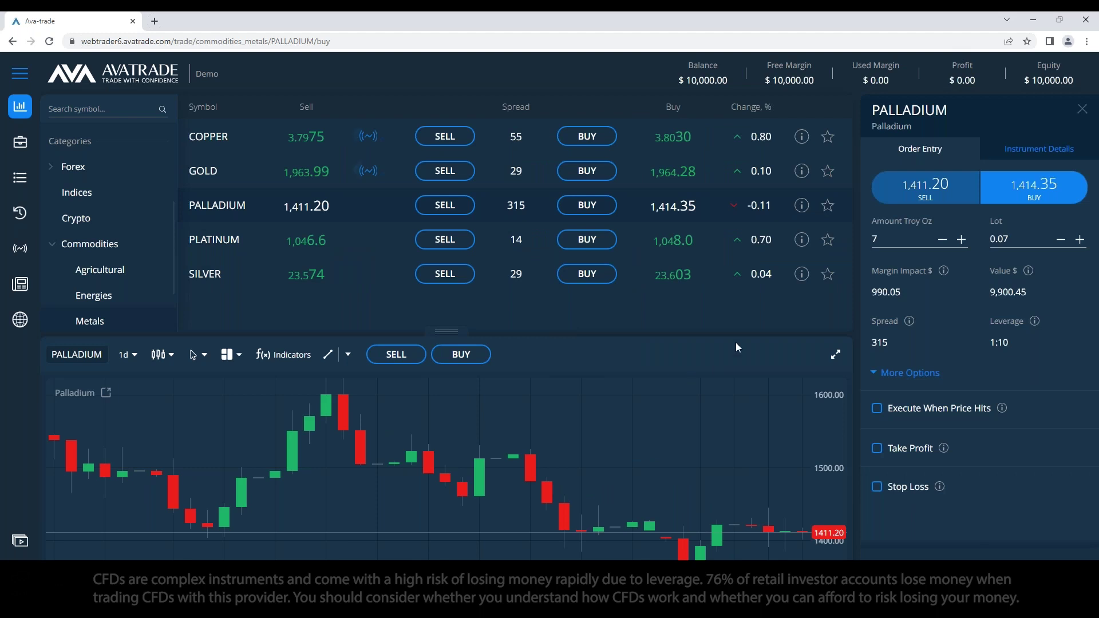
Step: Toggle the PALLADIUM favourite star while the ticket stays at 7 troy oz (0.07 lot)
click(827, 208)
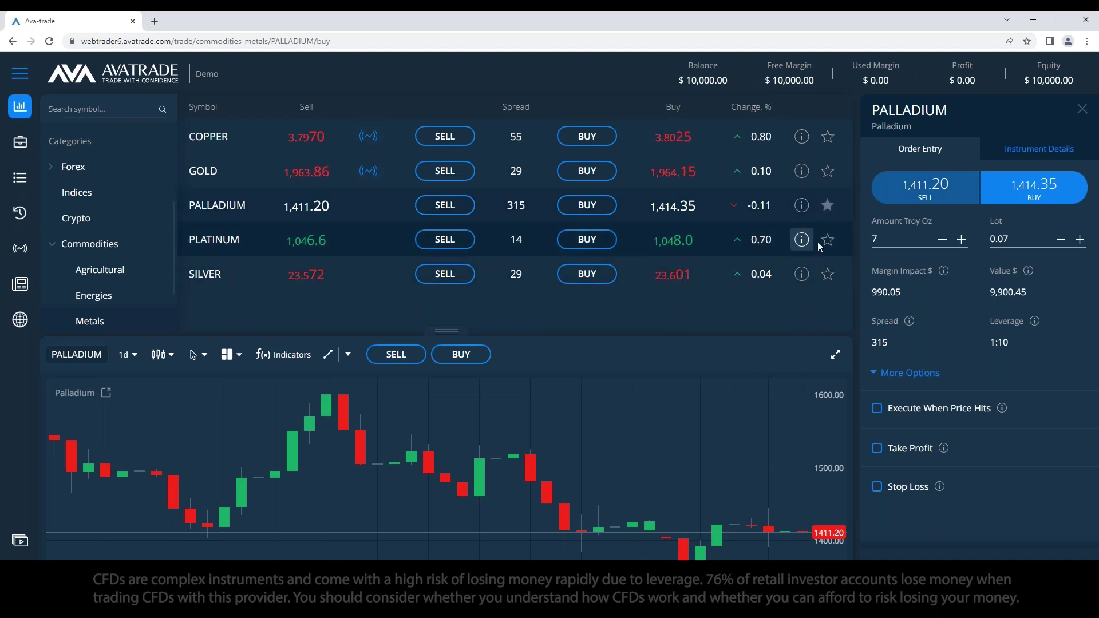
click(827, 206)
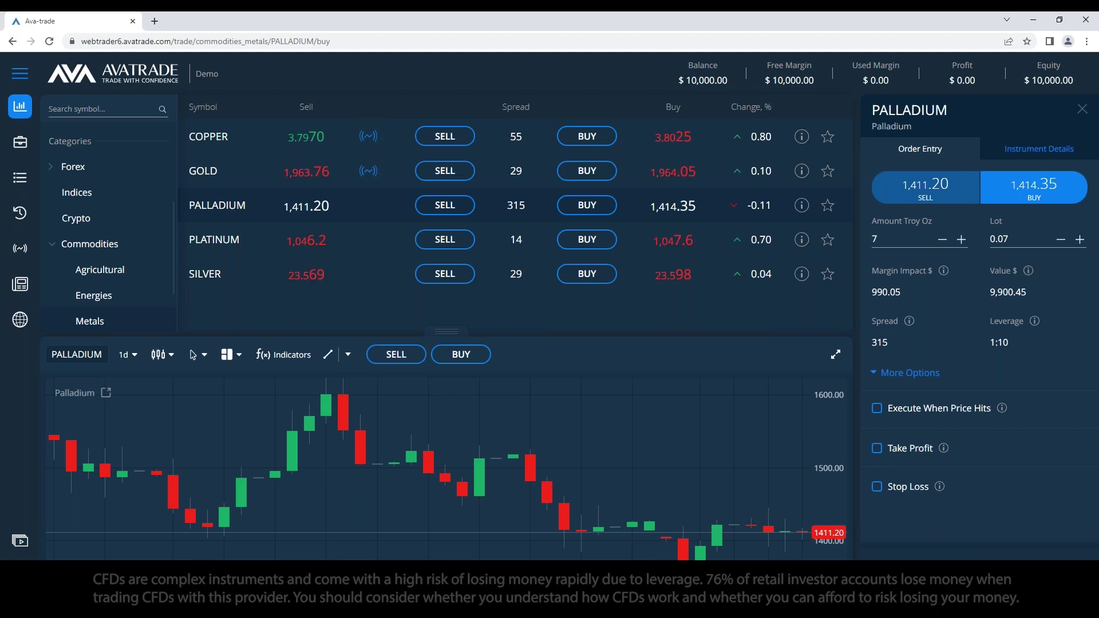
Step: Title the note PALLADIUM with a 'Spread & Swap.' heading and enlarge the Palladium chart behind it
text(PALLADIUM)
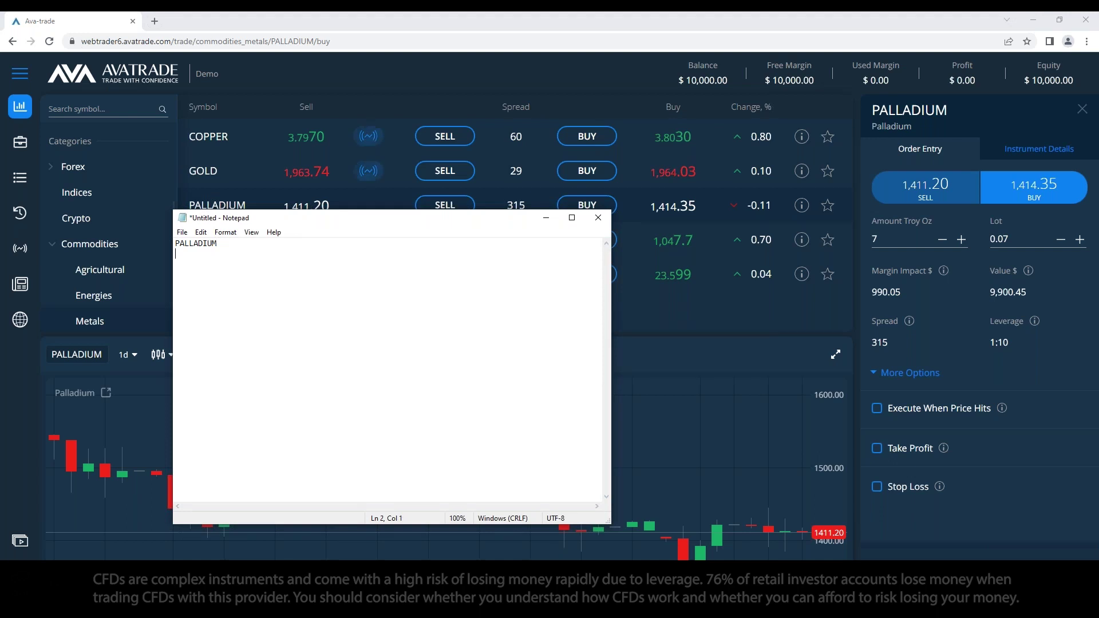
key(Return)
key(Return)
key(Return)
key(Return)
text(Spread & Swap.)
click(546, 218)
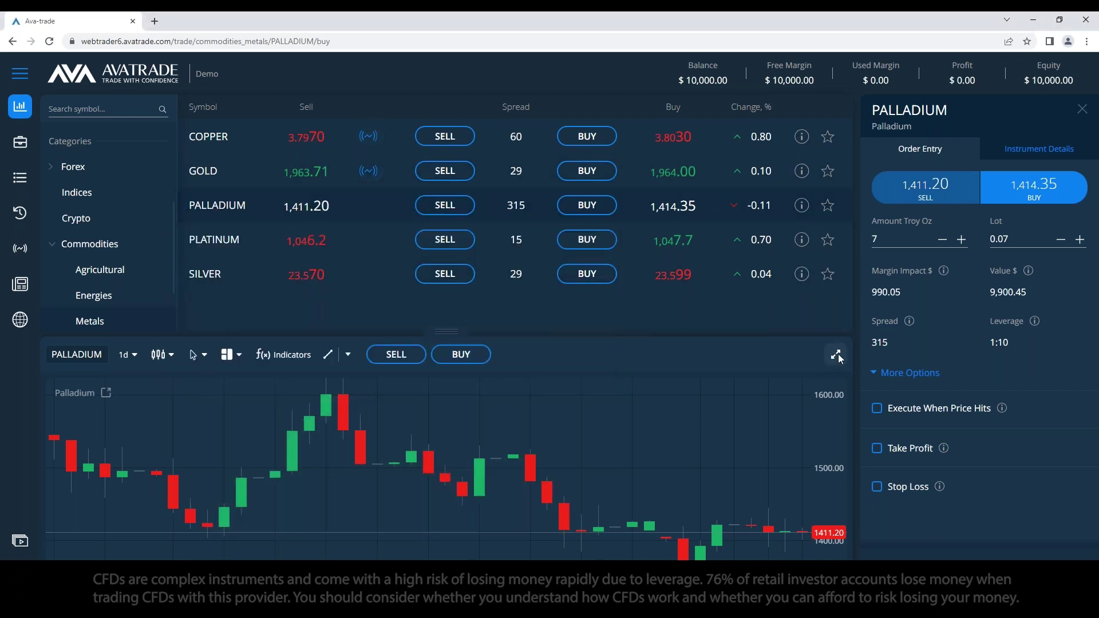
click(835, 354)
key(alt+Tab)
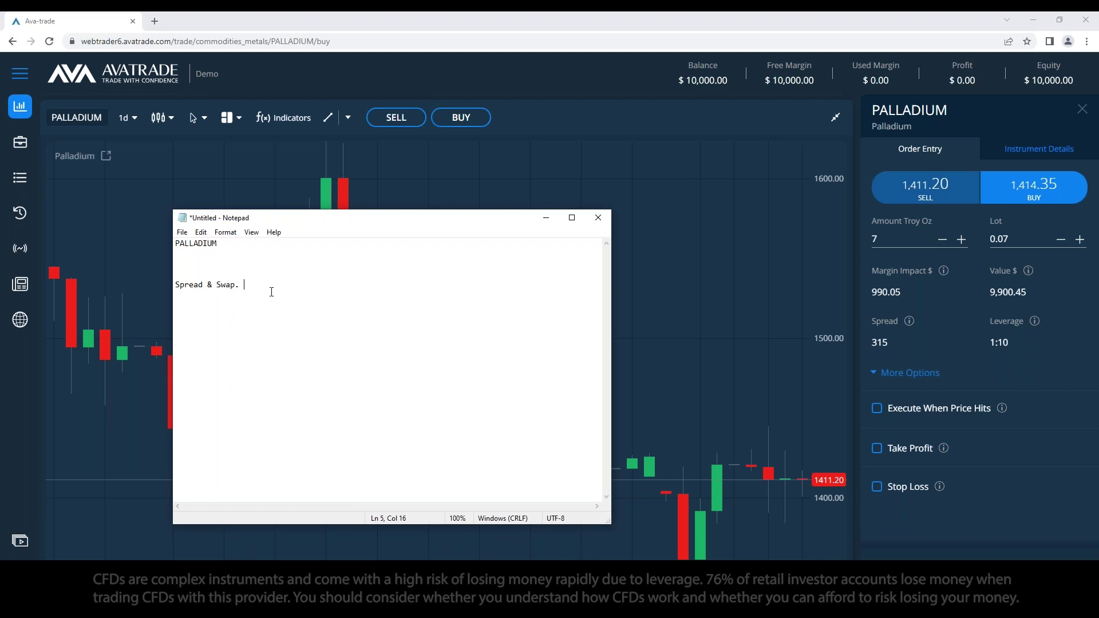
Step: Add 'Spread = difference between the bid & the ask.' and begin 'Price for a new phone is 1000$'
key(Return)
key(Return)
text(Spreadx)
key(BackSpace)
key(BackSpace)
text(= difference between the bid &*  the ask.)
key(Return)
key(Return)
text(Pri)
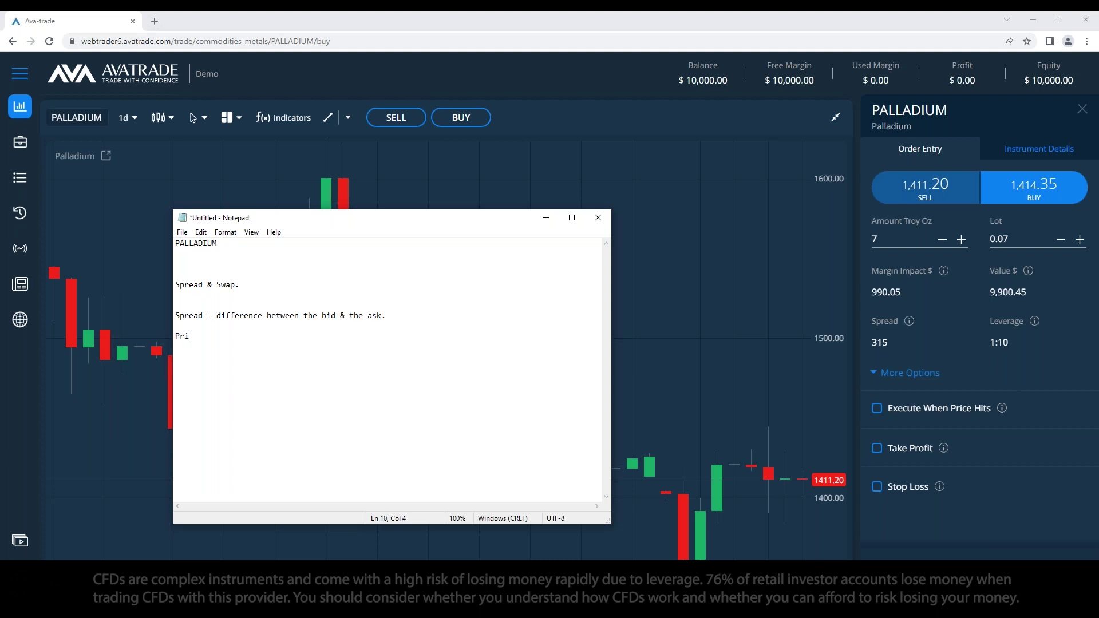
text(ce for a new phone is 1000$ at)
Step: Complete the phone example: 1000$ factory price, 1000$ + 5$ spread retail price, then 10,000$ and 10,000$ + 50$
key(BackSpace)
key(BackSpace)
text(- > factory price )
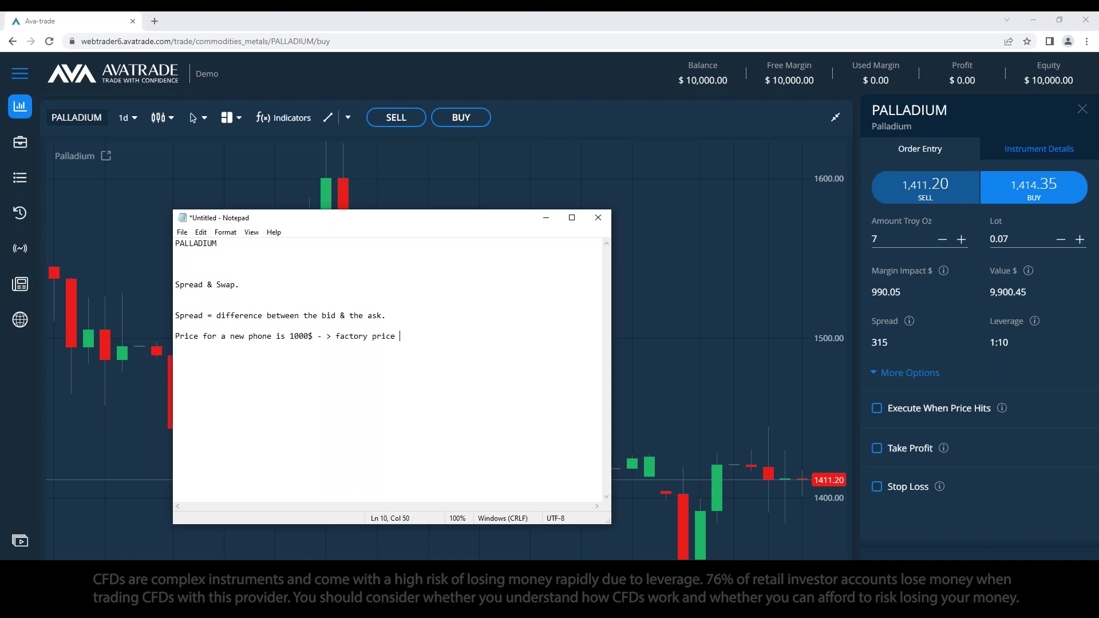
text(Price for a new phone is 1000$ + spread ( )
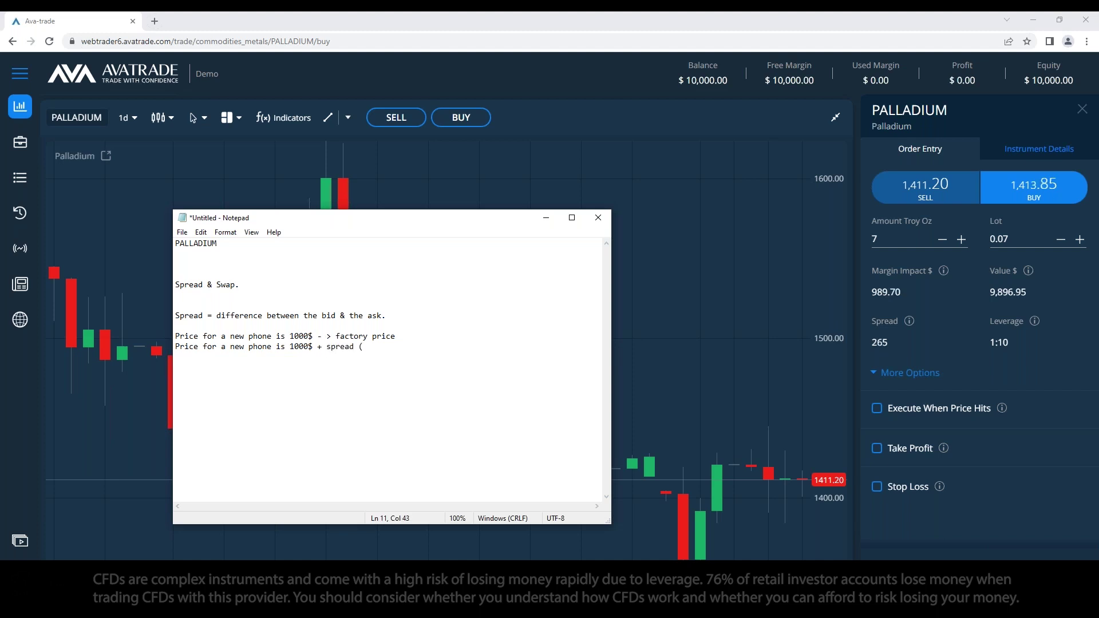
text(5$ ) - > Retail price.)
key(Return)
key(Return)
key(Return)
text(10)
text(,000$ )
text(10)
text(,000$)
text( + )
text(50)
text($)
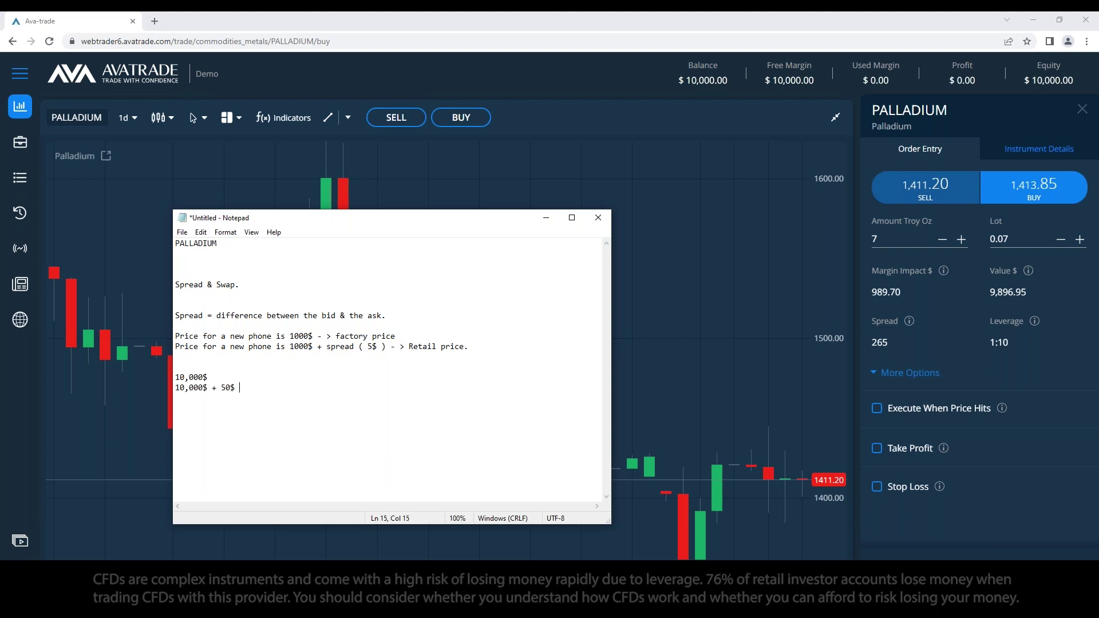
Step: Highlight the 50$ and 5$ spread amounts and select the spread example lines in the note
key(shift+Home)
key(shift+End)
key(shift+Left)
key(shift+Left)
key(shift+Left)
key(shift+Left)
drag(217, 388, 239, 388)
click(373, 392)
key(shift+Left)
key(shift+Left)
key(shift+Left)
key(shift+Left)
key(Right)
drag(378, 347, 367, 347)
click(239, 387)
drag(294, 392, 174, 284)
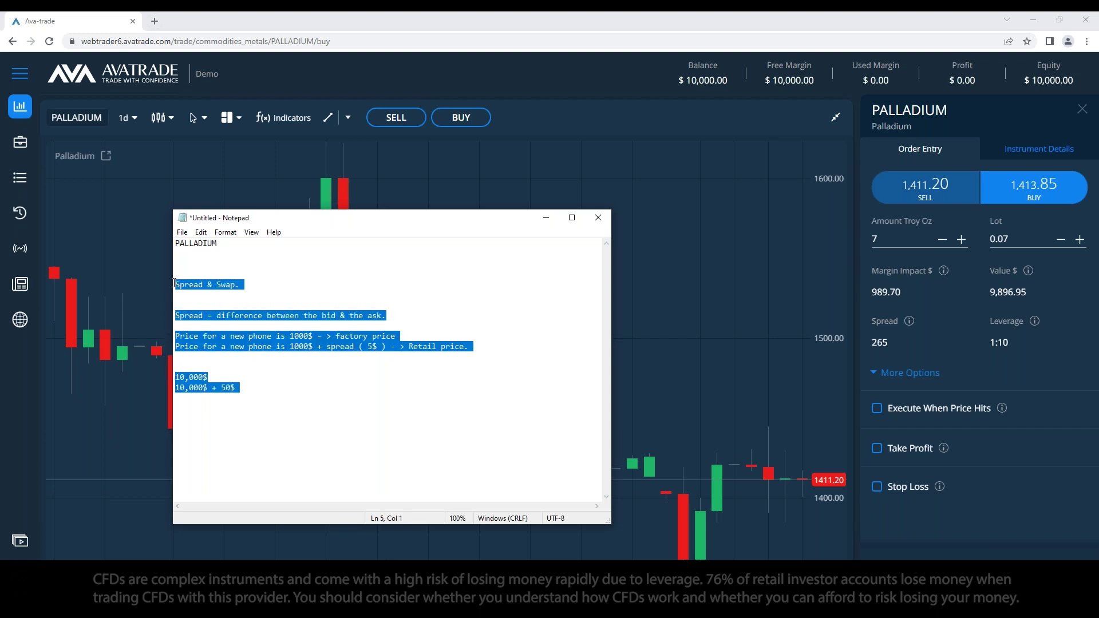
Step: Insert 'Swap = overnight fee.' above the spread definition line
click(247, 304)
key(Return)
key(Return)
key(Return)
text(Swaqp)
key(BackSpace)
key(BackSpace)
text([ =)
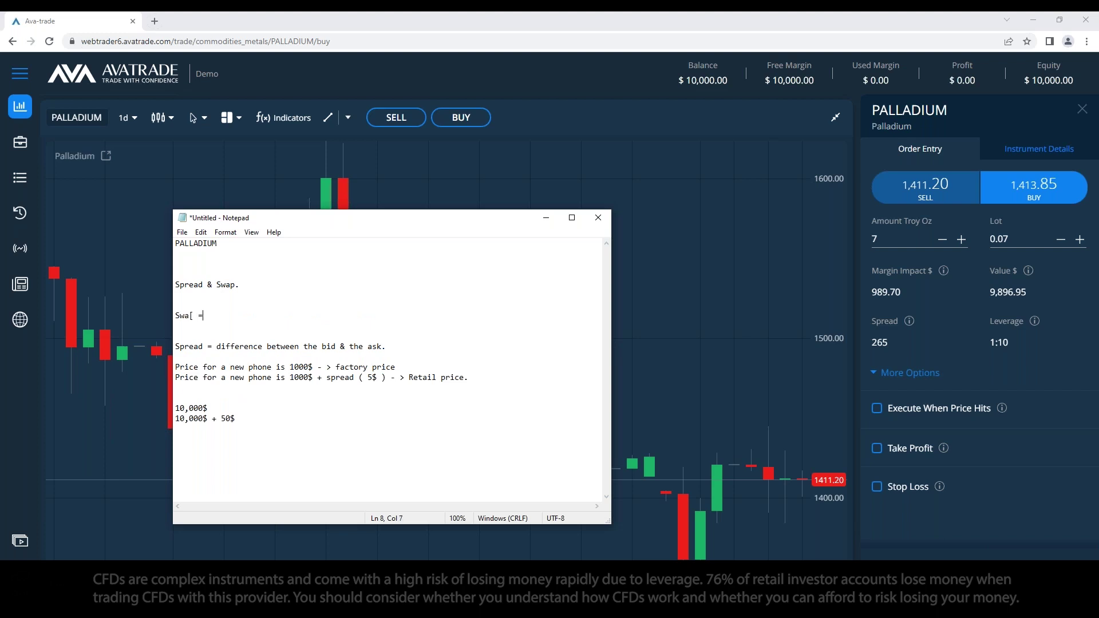
key(BackSpace)
key(BackSpace)
text(p = m)
key(BackSpace)
text(overnight fee.)
key(Return)
key(Return)
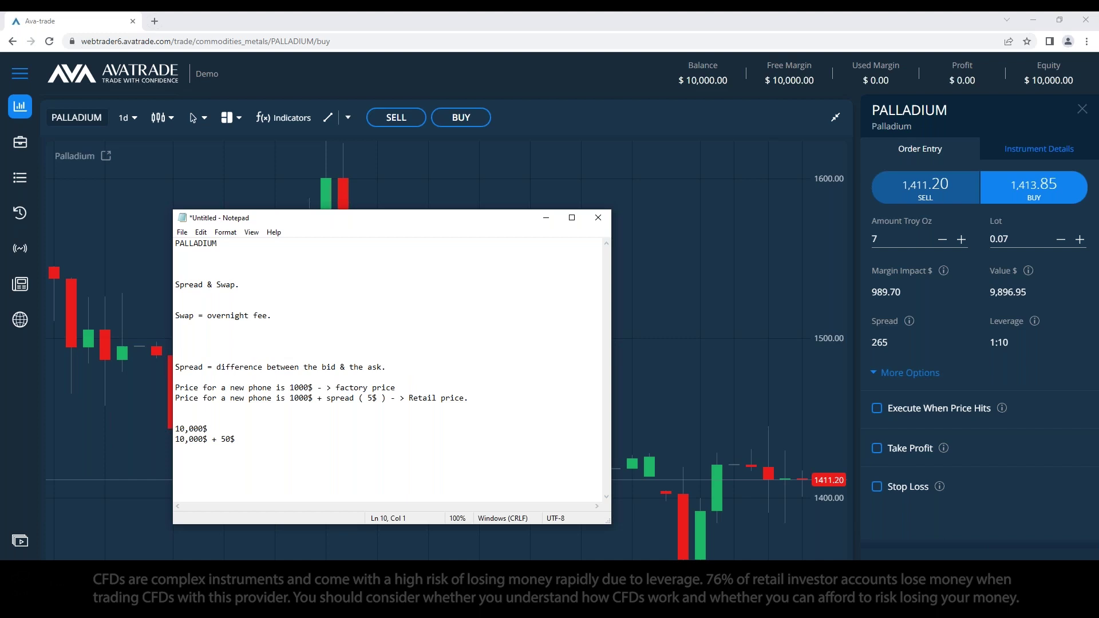
Step: Change the Palladium amount from 7 to 10 troy oz
click(862, 237)
key(BackSpace)
text(10)
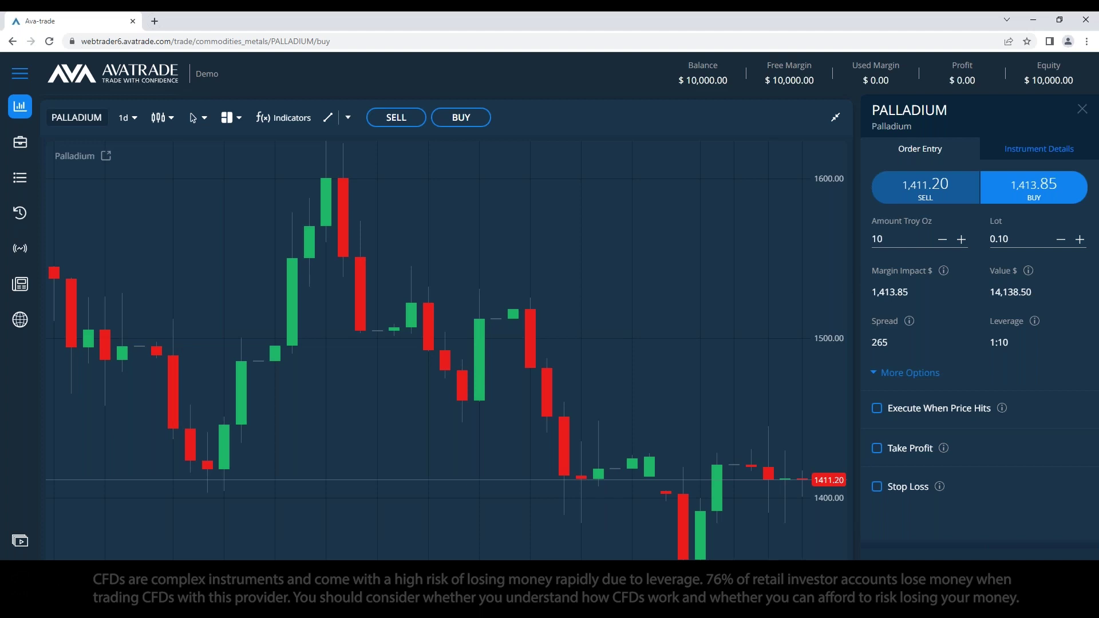
Step: Write '14,000$ x 0.0005% =' under the overnight-fee line and place Calculator beside the note
key(alt+Tab)
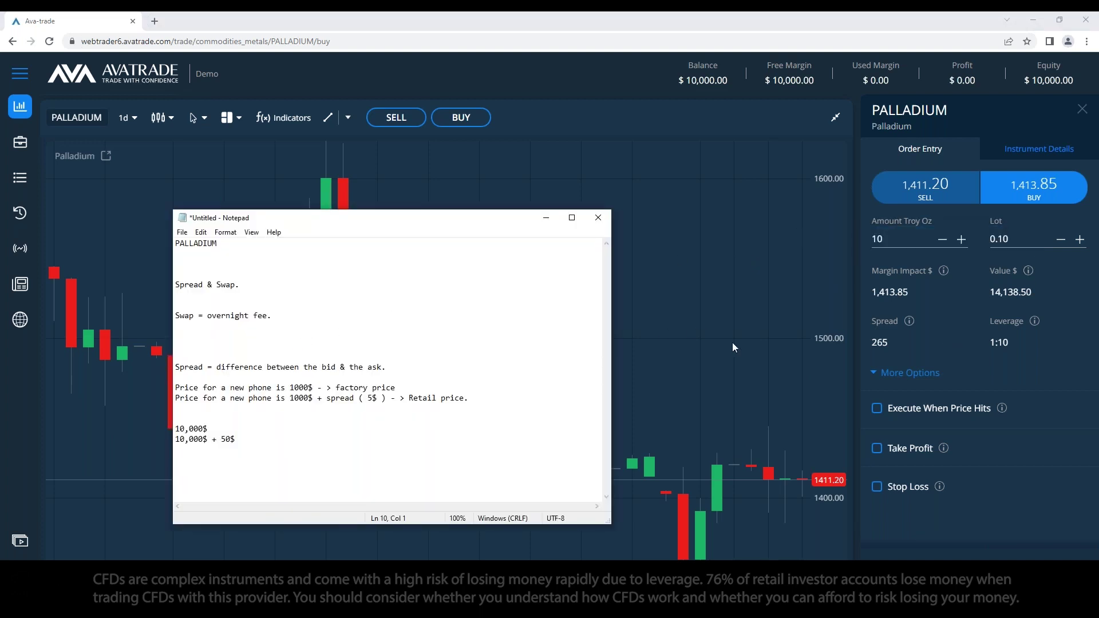
text(14,000$ x 0.0005% =)
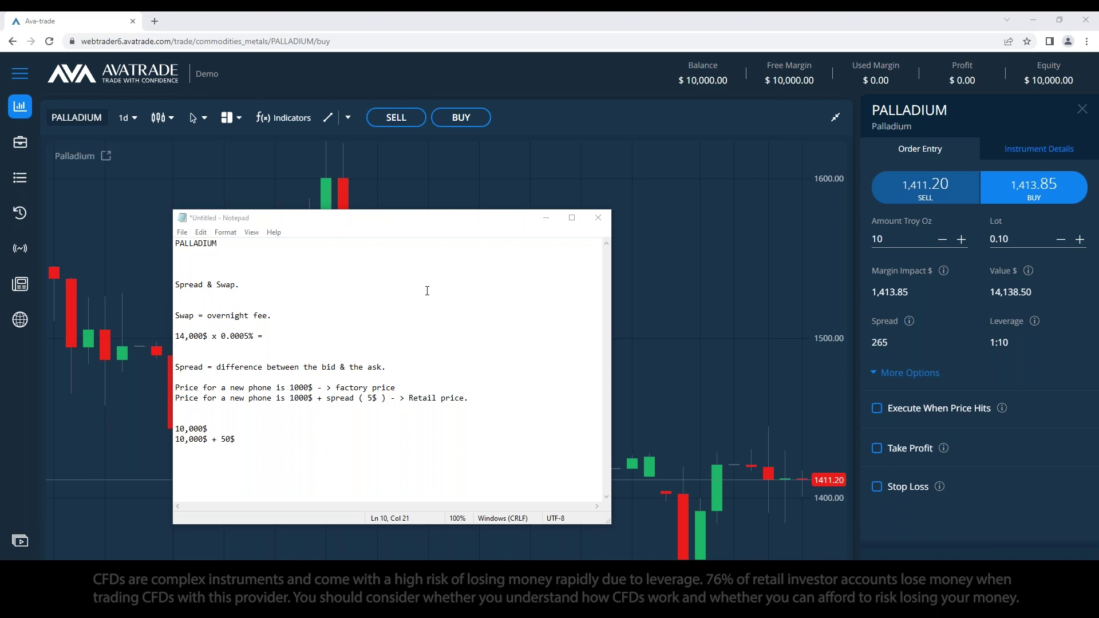
drag(664, 232, 735, 221)
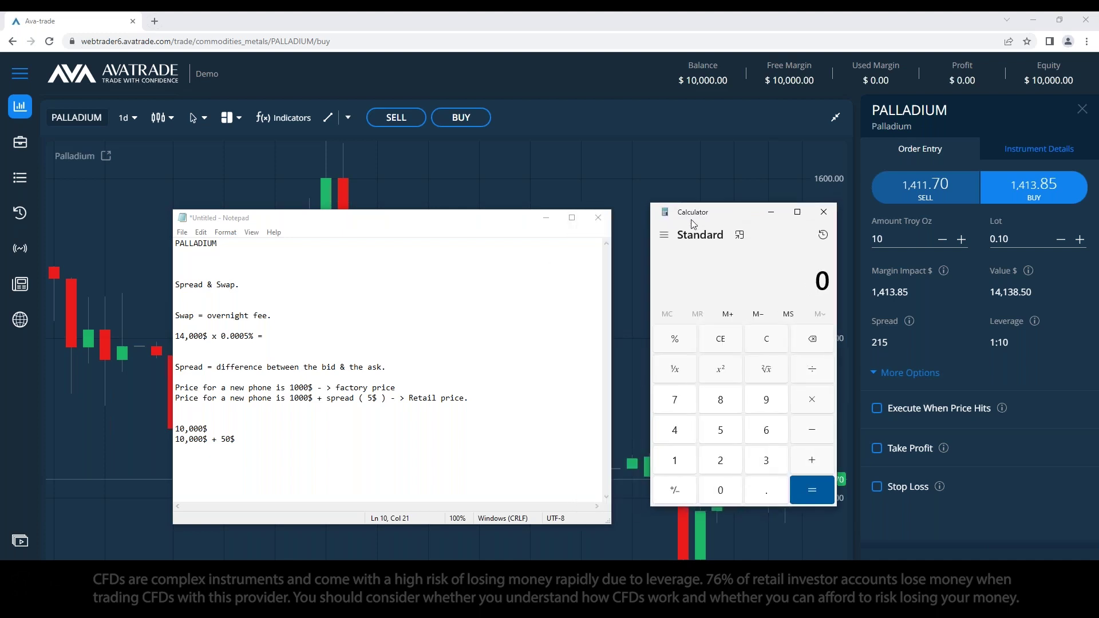
Step: Compute 14000 × 0.000005 in Calculator, giving 0.07
drag(366, 217, 342, 213)
click(742, 280)
text(140000)
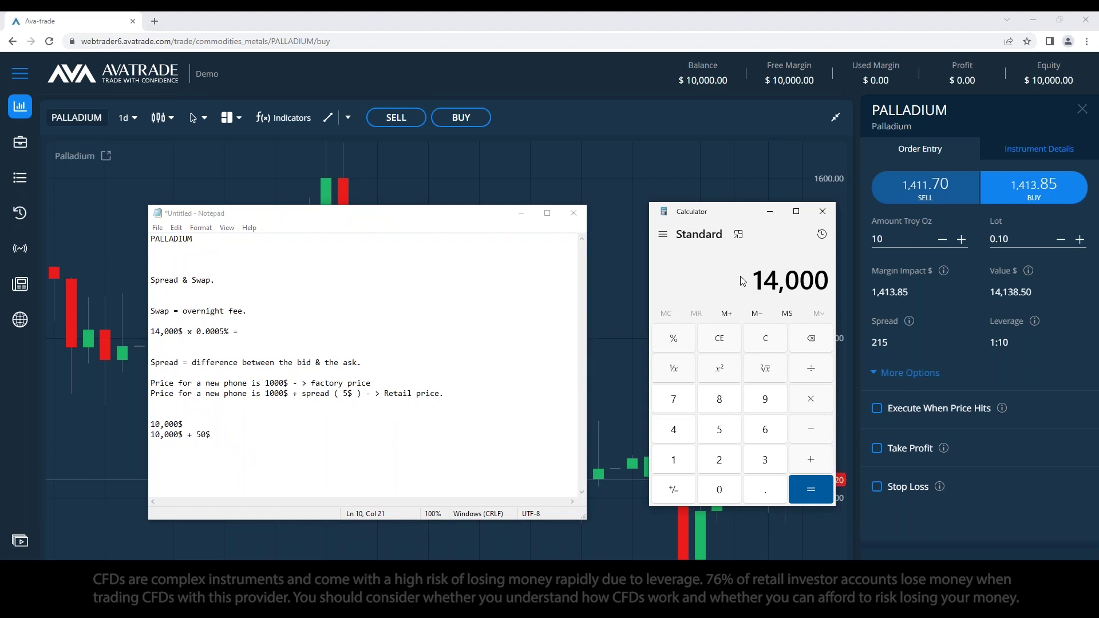
key(asterisk)
text(0.)
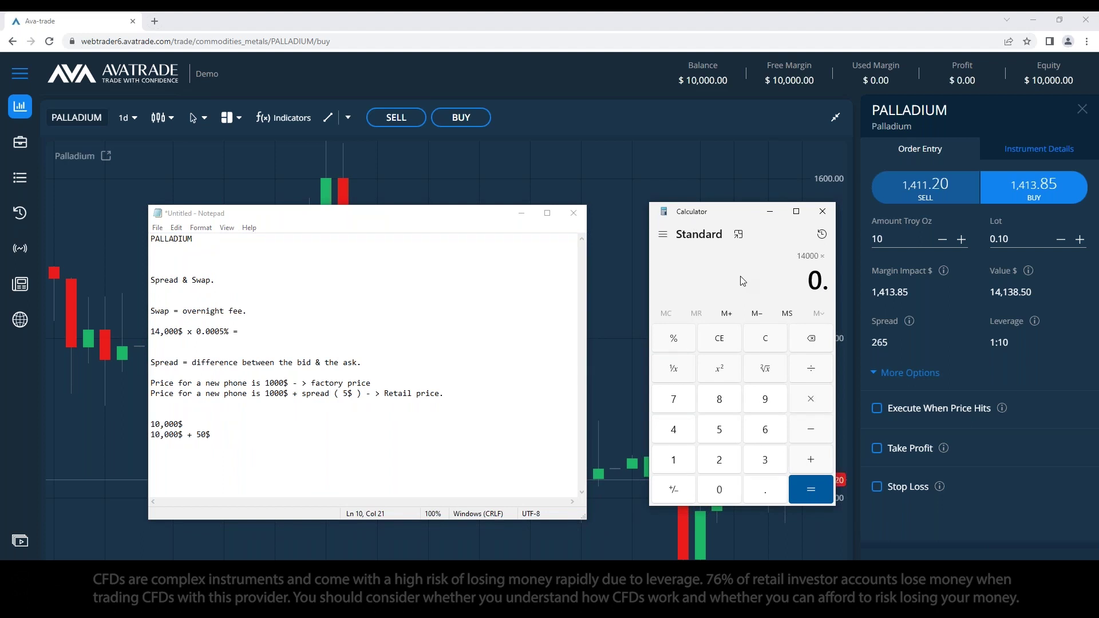
text(000)
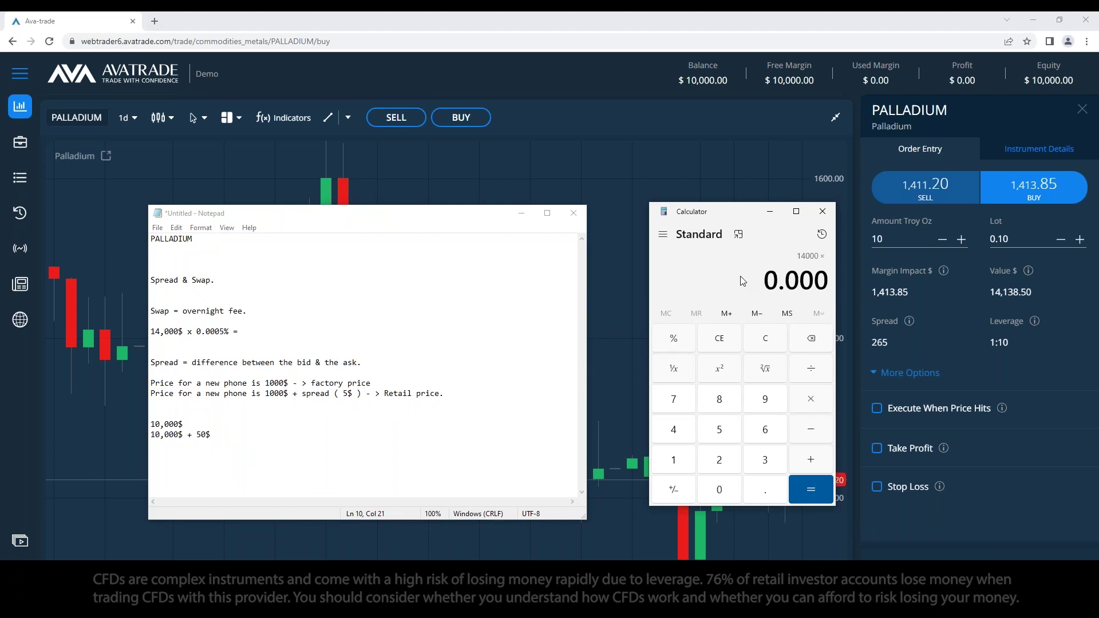
text(005)
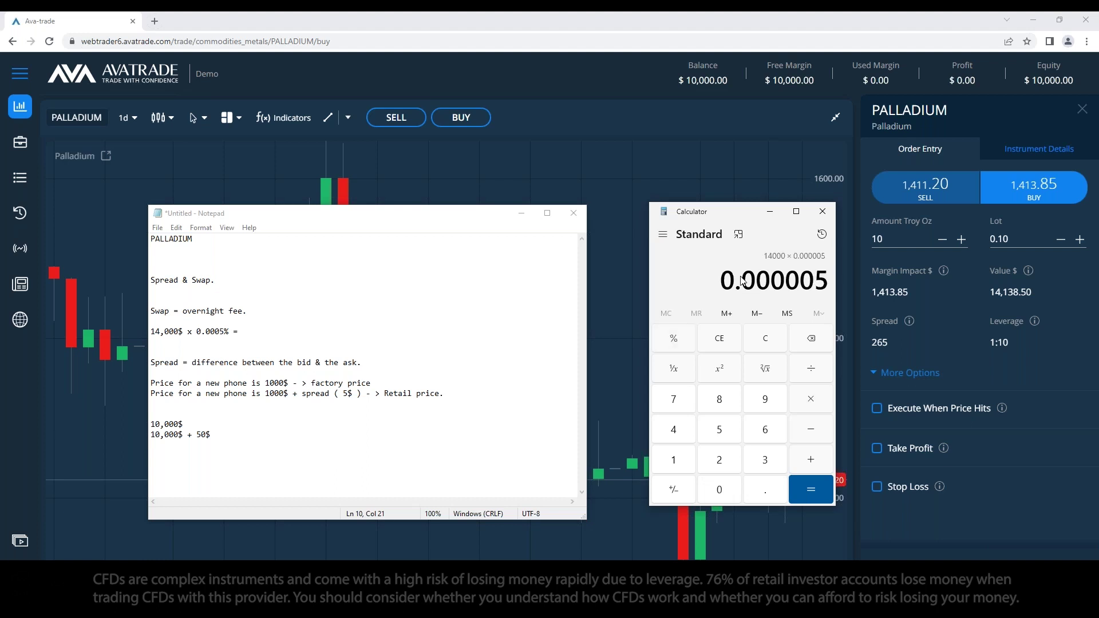
key(Return)
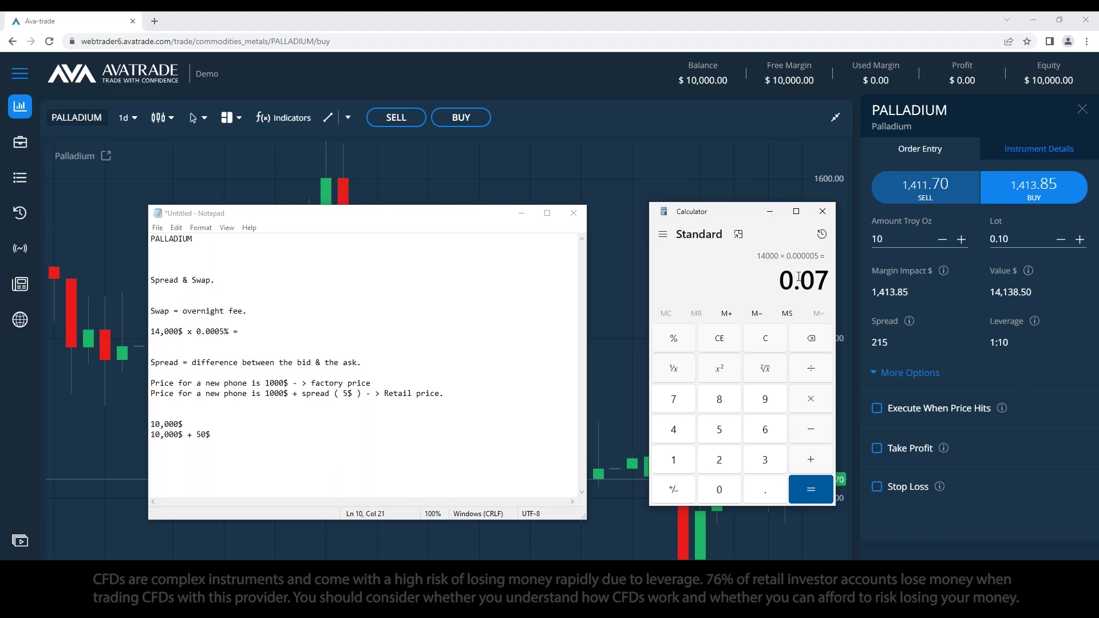
Step: Record '0.07 per day' and '10 days x 0.07 = 0.7$ per day.' in the swap note
click(264, 338)
click(264, 330)
text(0.07)
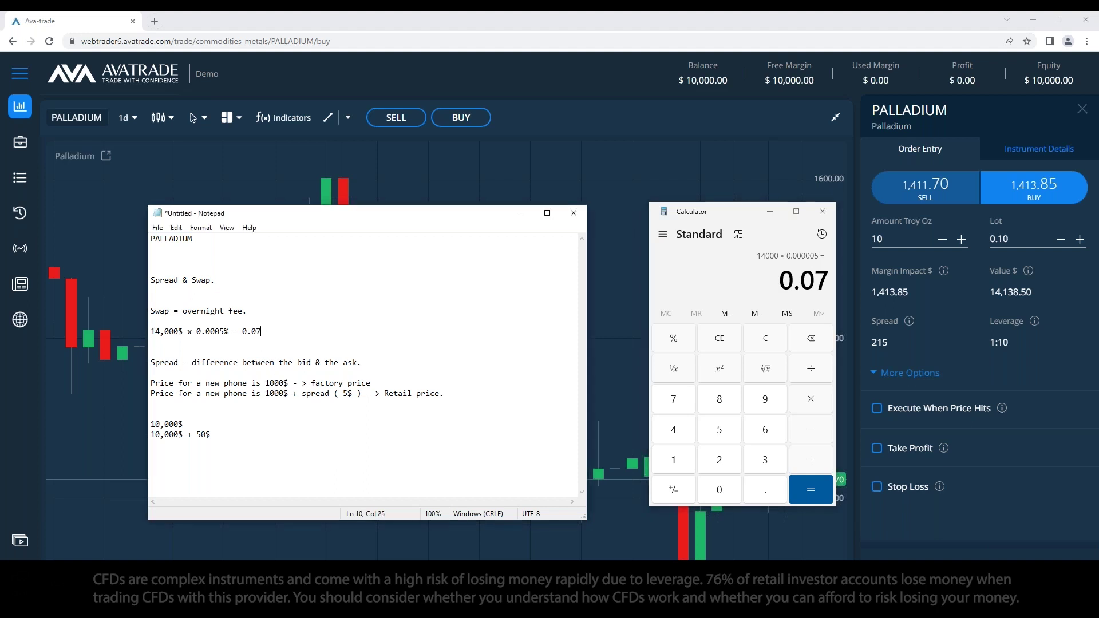
text( per day)
key(Return)
key(Return)
text(10 )
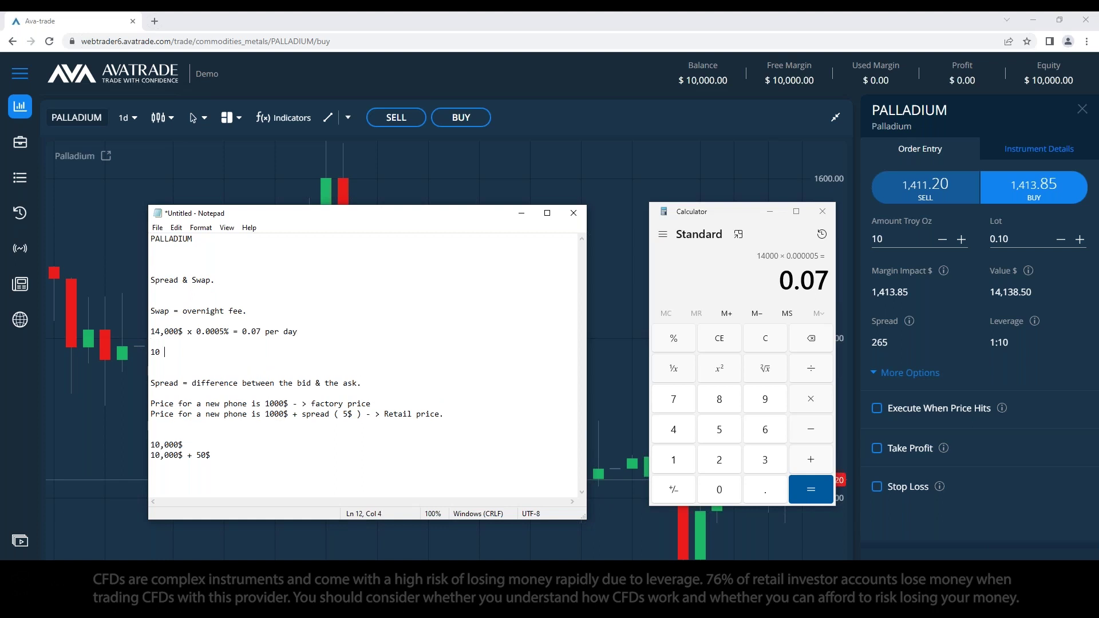
text(days x 0.07 =)
text(0.7$ per day.)
click(322, 329)
key(BackSpace)
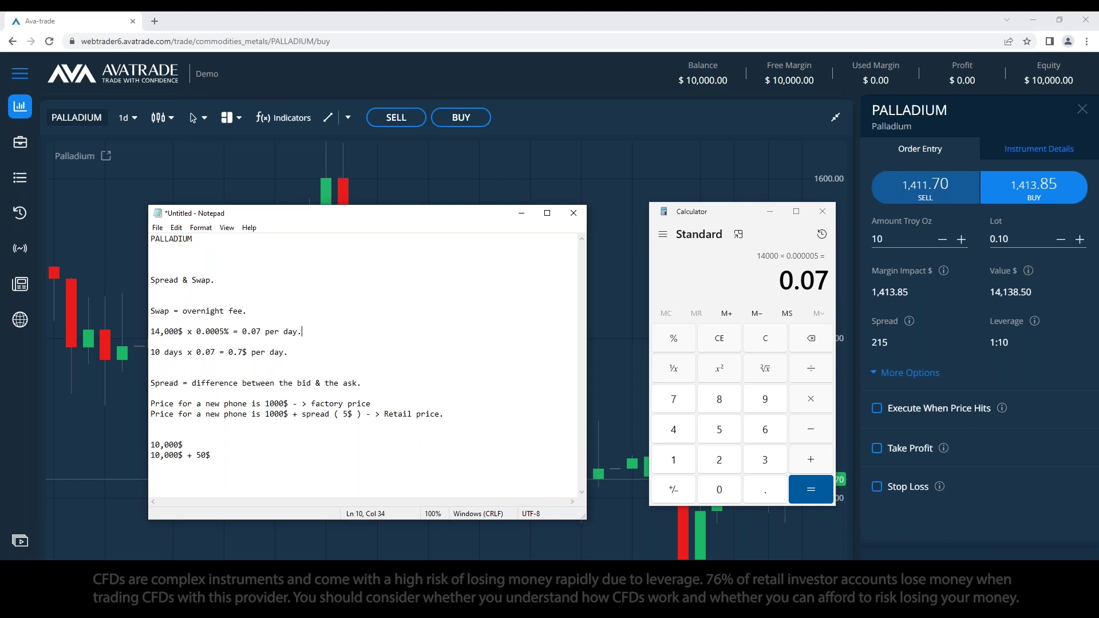
click(386, 405)
click(376, 462)
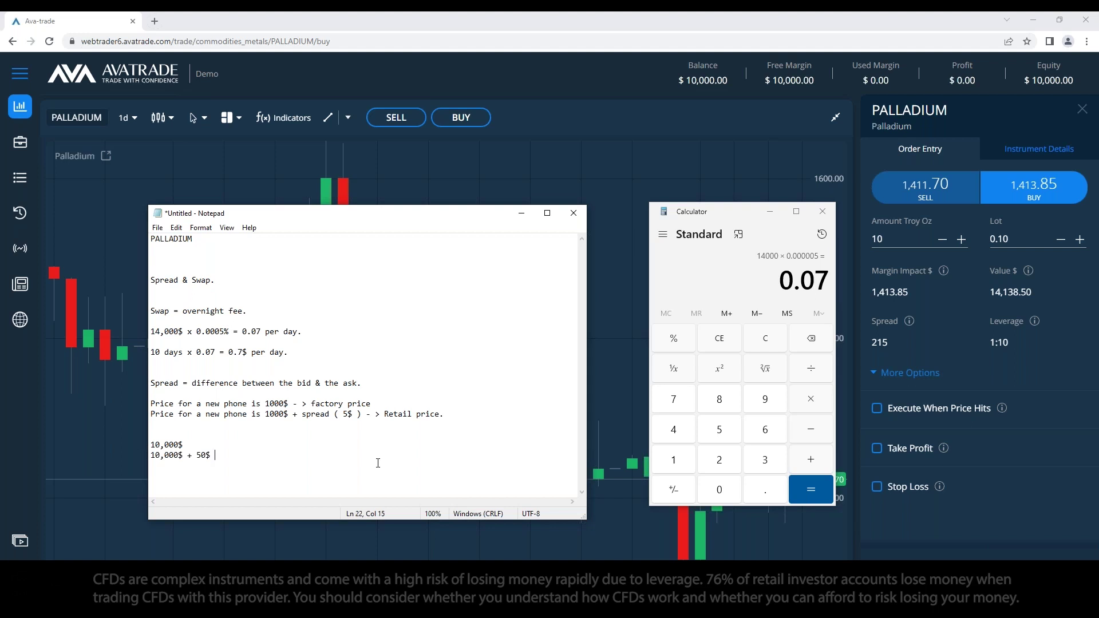
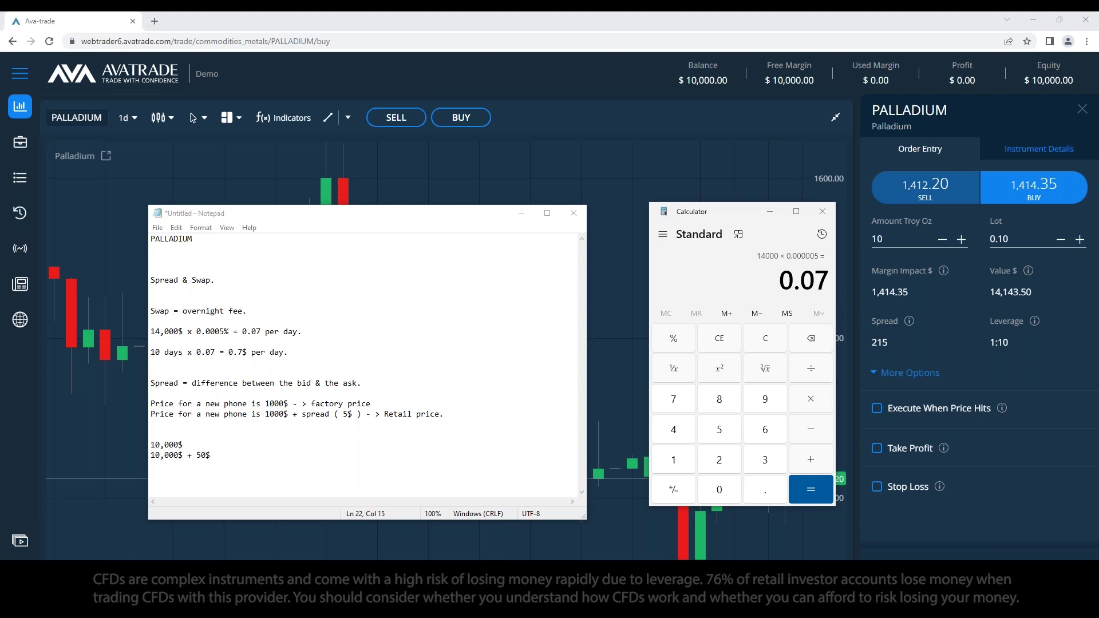
Step: Remove the blank lines from the Notepad notes
click(292, 451)
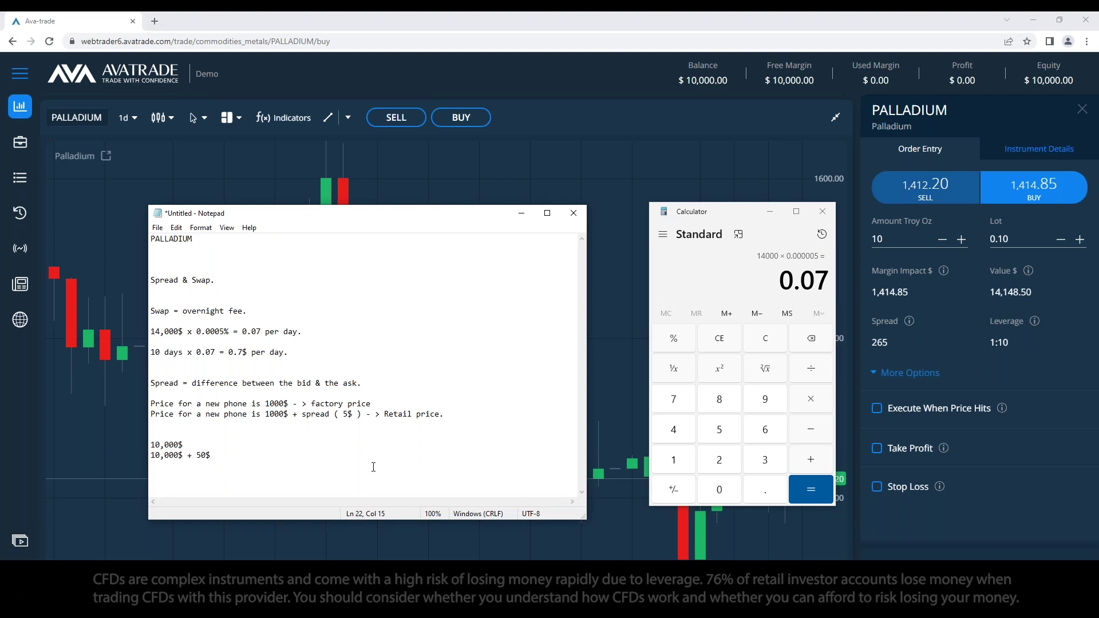
click(256, 424)
key(BackSpace)
click(204, 290)
key(BackSpace)
key(Up)
key(Up)
key(BackSpace)
Step: Add pip notes: 'Pip. = Precentage in point', then the pip and micro pip digit positions
click(276, 443)
text(Pip)
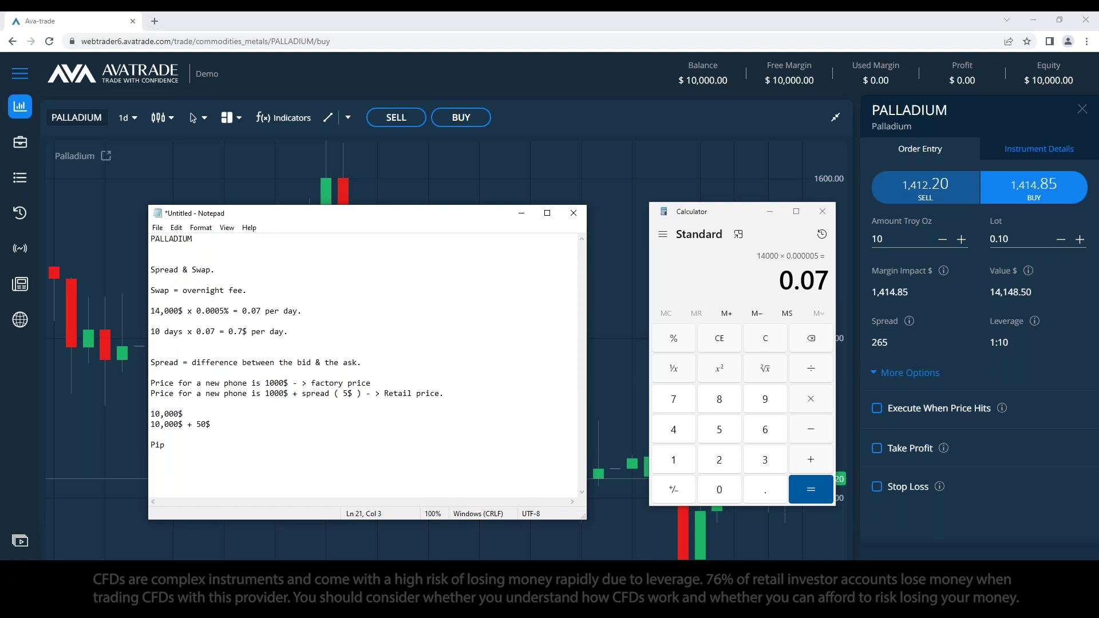
text(.)
key(Right)
text(.)
key(Right)
text(= Precentage in point)
key(Return)
text(1.000x = Pip )
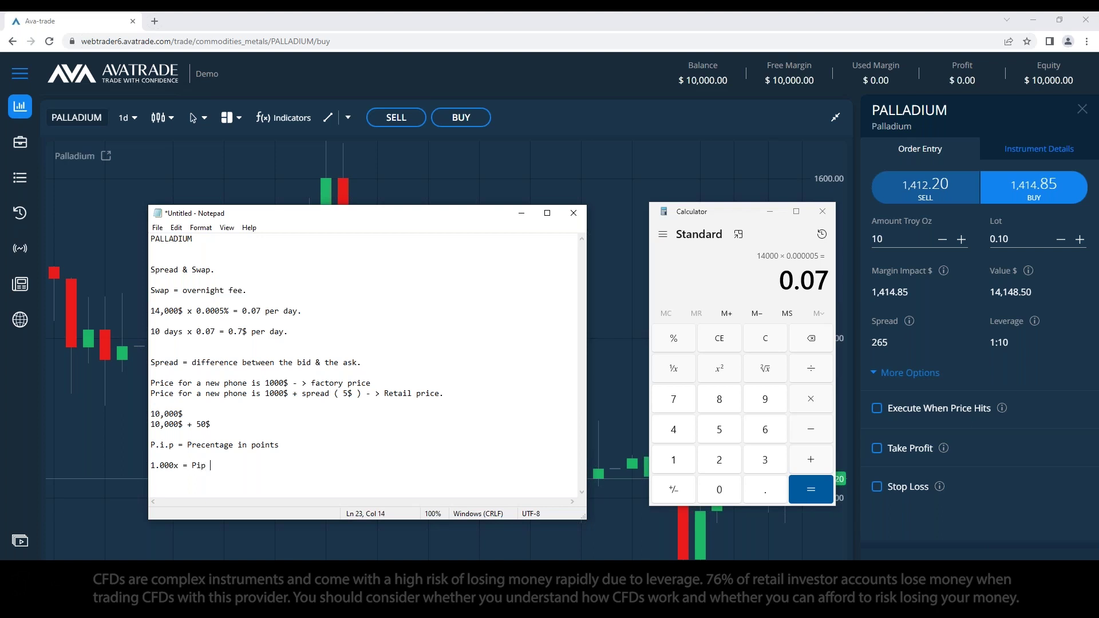
text(10)
key(BackSpace)
text(.0000x = micto)
key(BackSpace)
text(ro pip.)
Step: Delete every note below the PALLADIUM heading and close Calculator
drag(247, 477, 150, 270)
key(BackSpace)
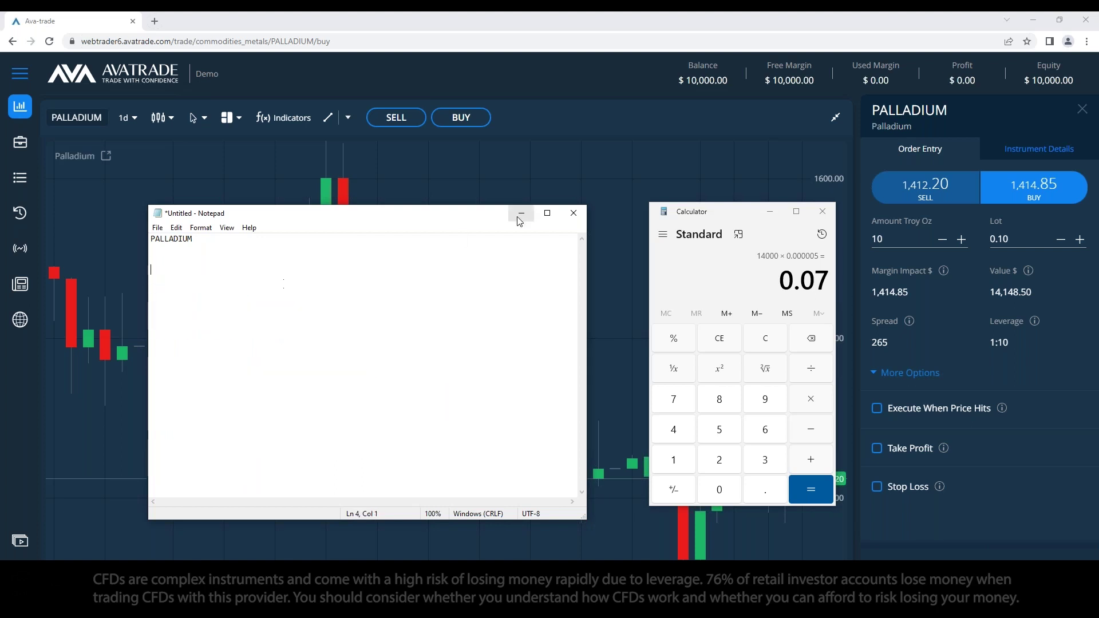
click(822, 212)
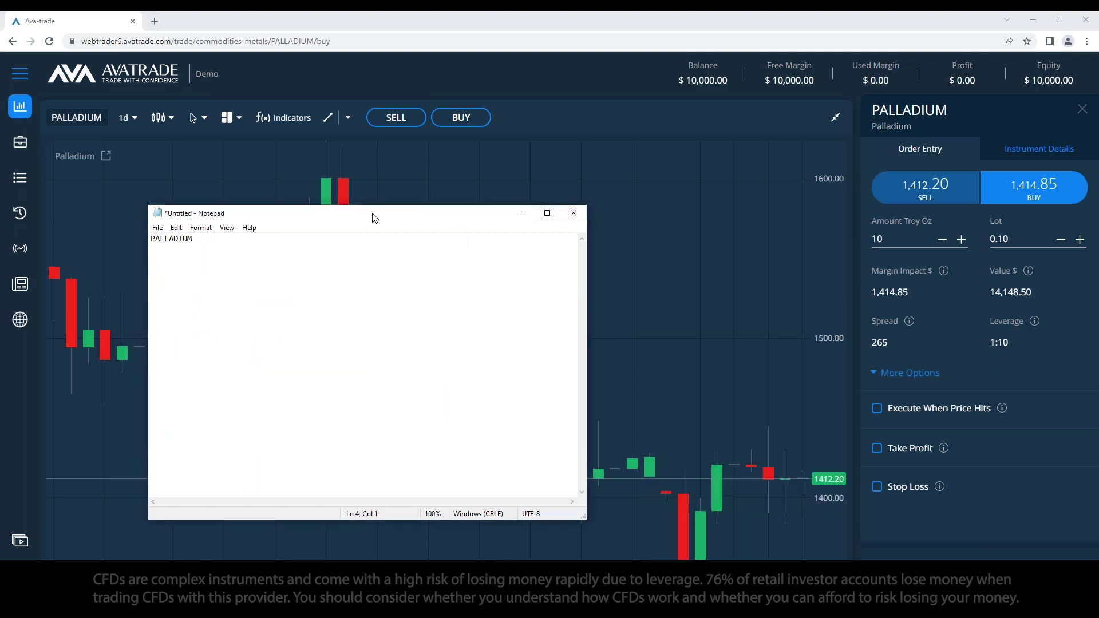
Step: Minimize Notepad and switch the Palladium chart timeframe to 1w weekly candles
click(521, 214)
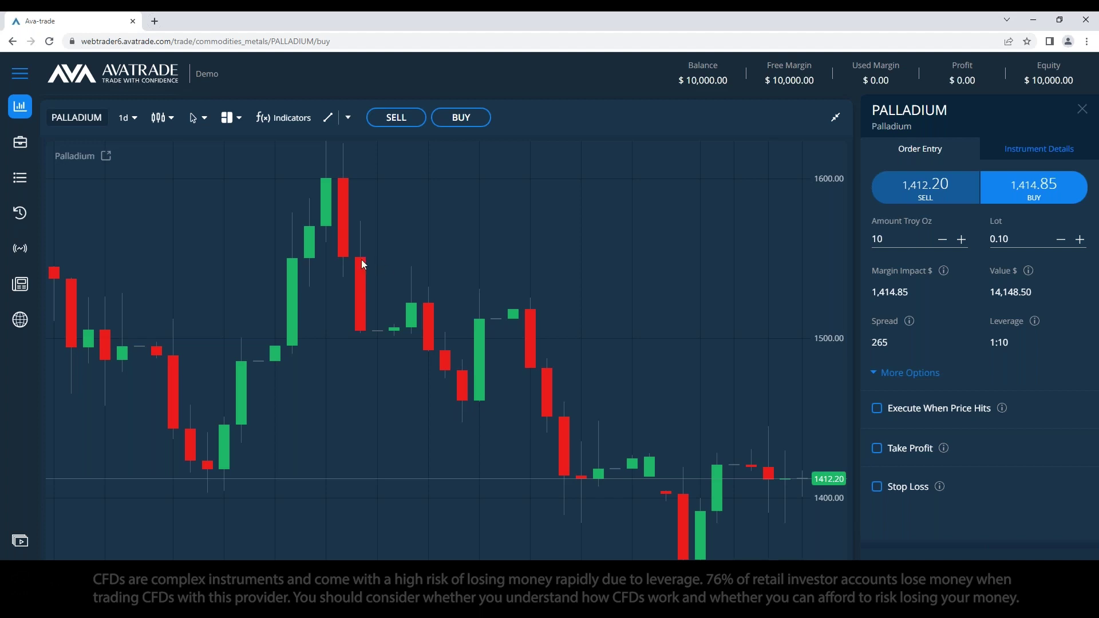
click(130, 124)
click(123, 125)
scroll(135, 251, down, 1)
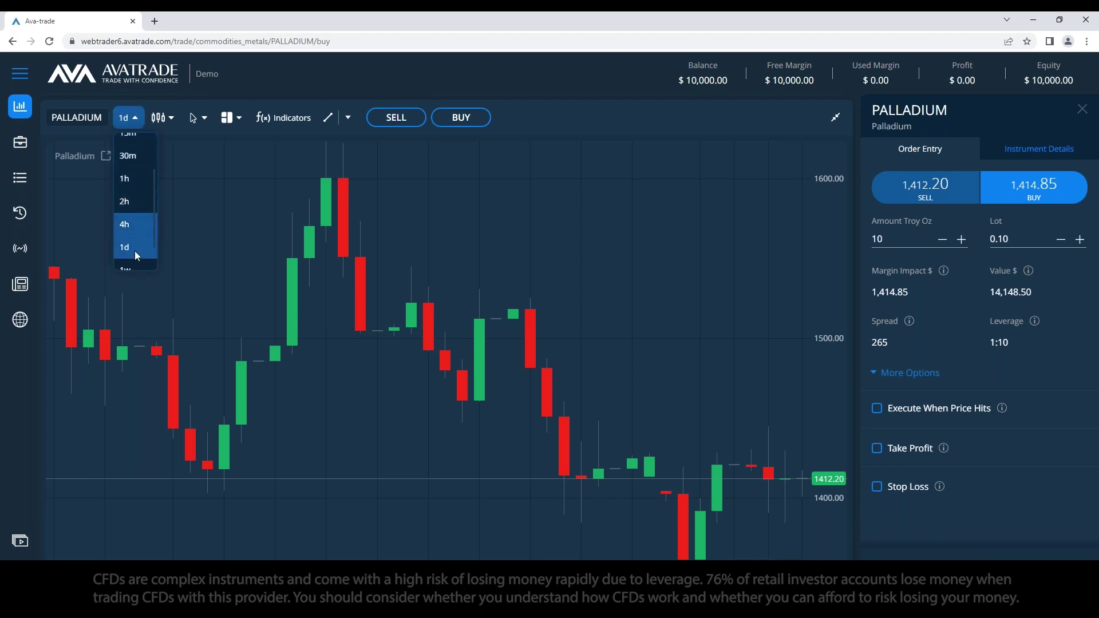
scroll(135, 218, down, 2)
click(135, 231)
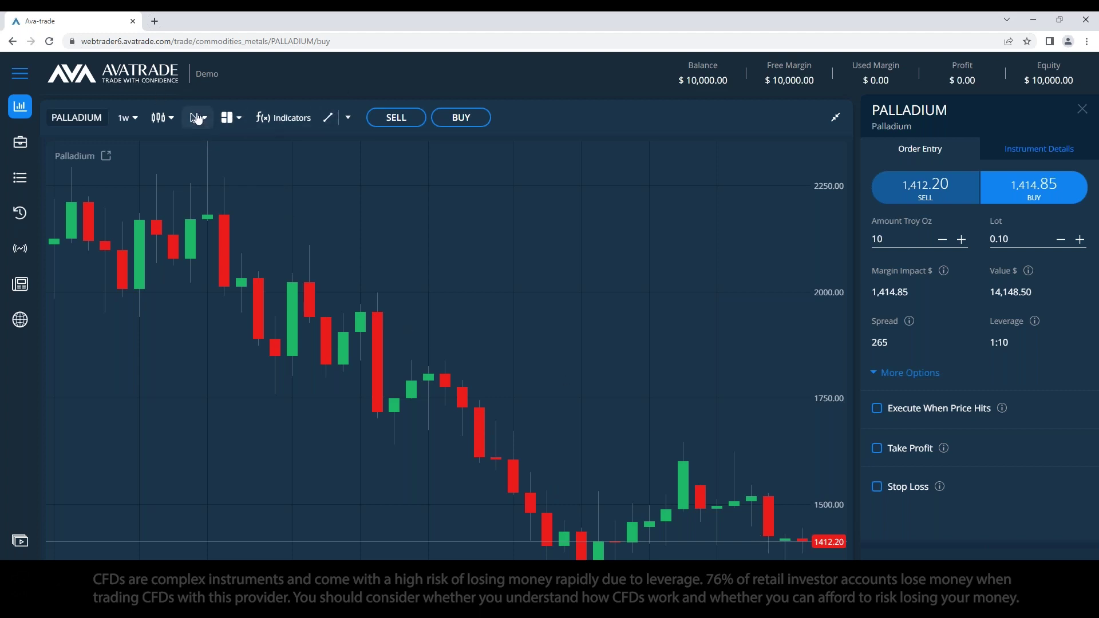
click(170, 118)
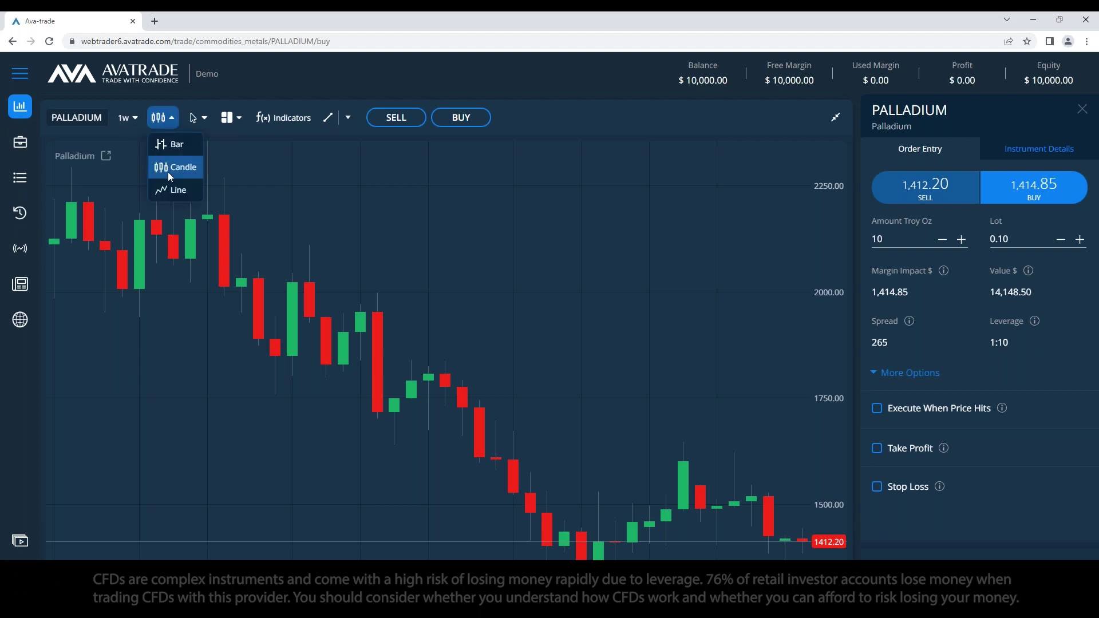
Step: Try the Line chart style, then return the chart to Candle
click(175, 191)
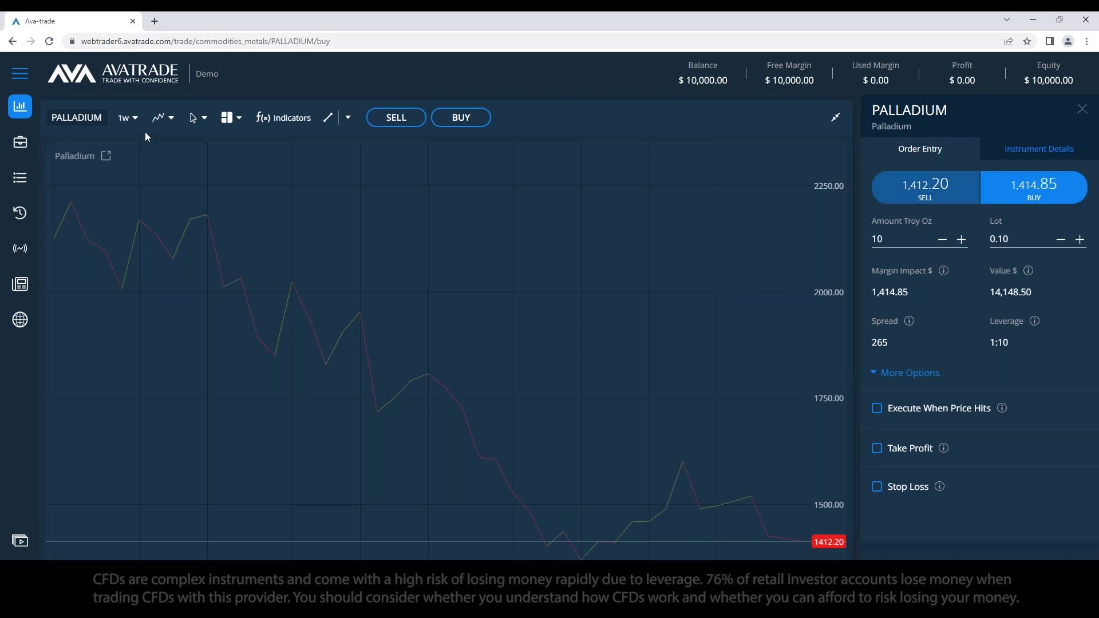
click(170, 118)
click(173, 169)
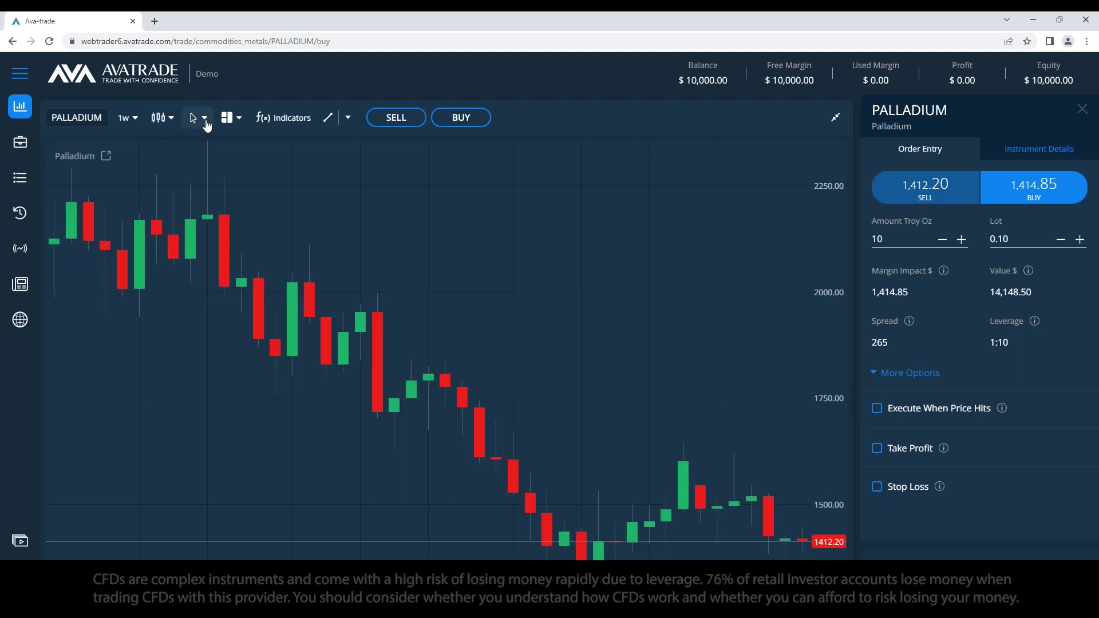
Step: Toggle the chart crosshair on, off, and back on
click(205, 118)
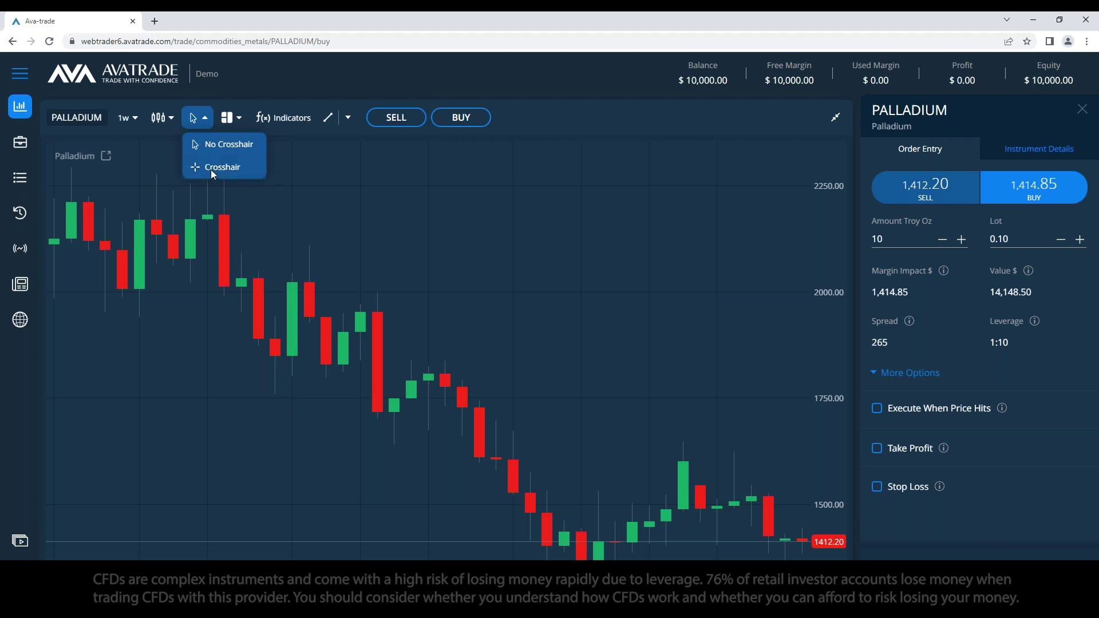
click(211, 169)
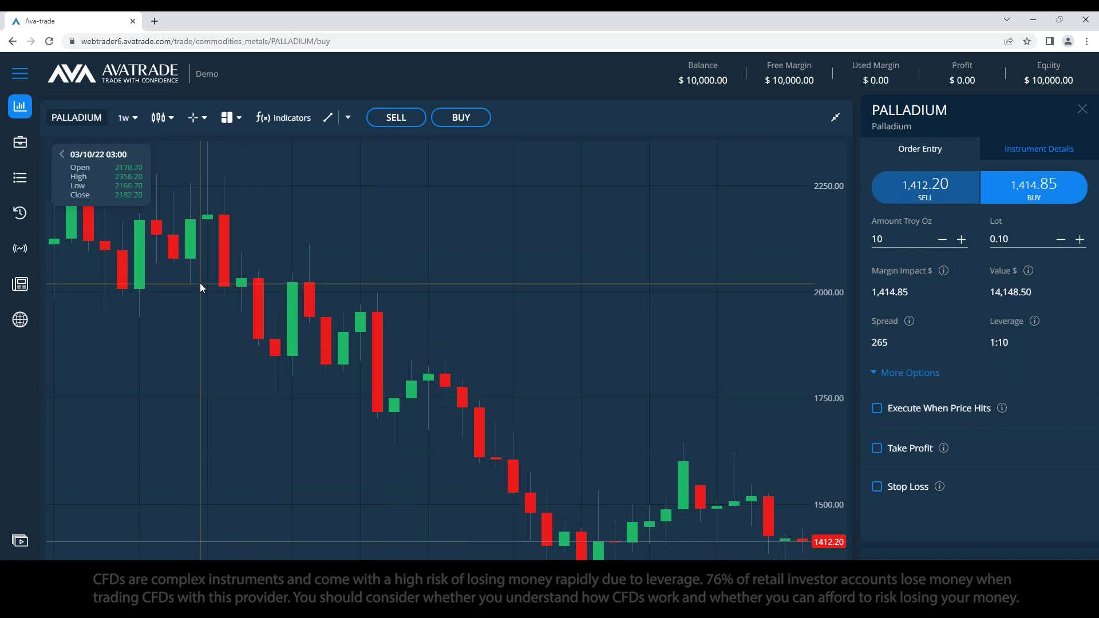
click(205, 119)
click(216, 146)
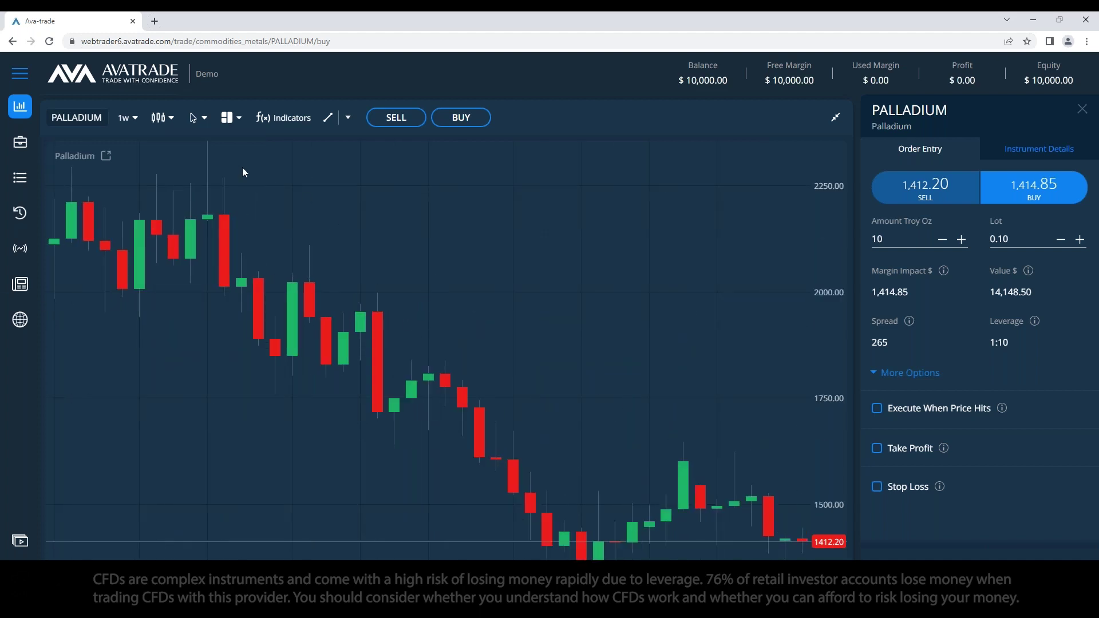
click(204, 119)
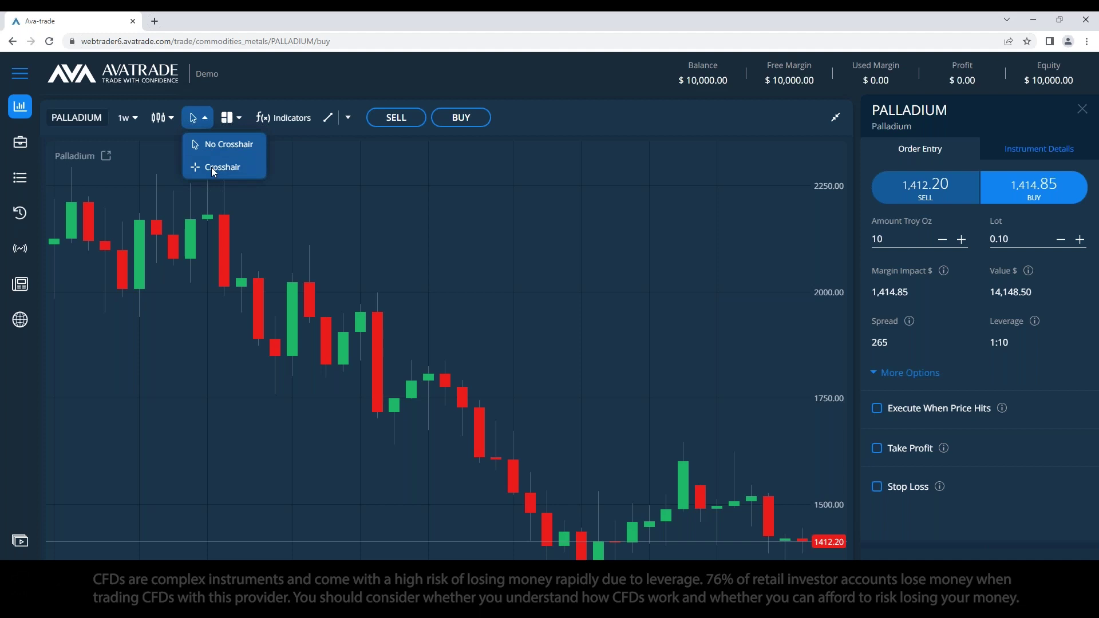
click(212, 166)
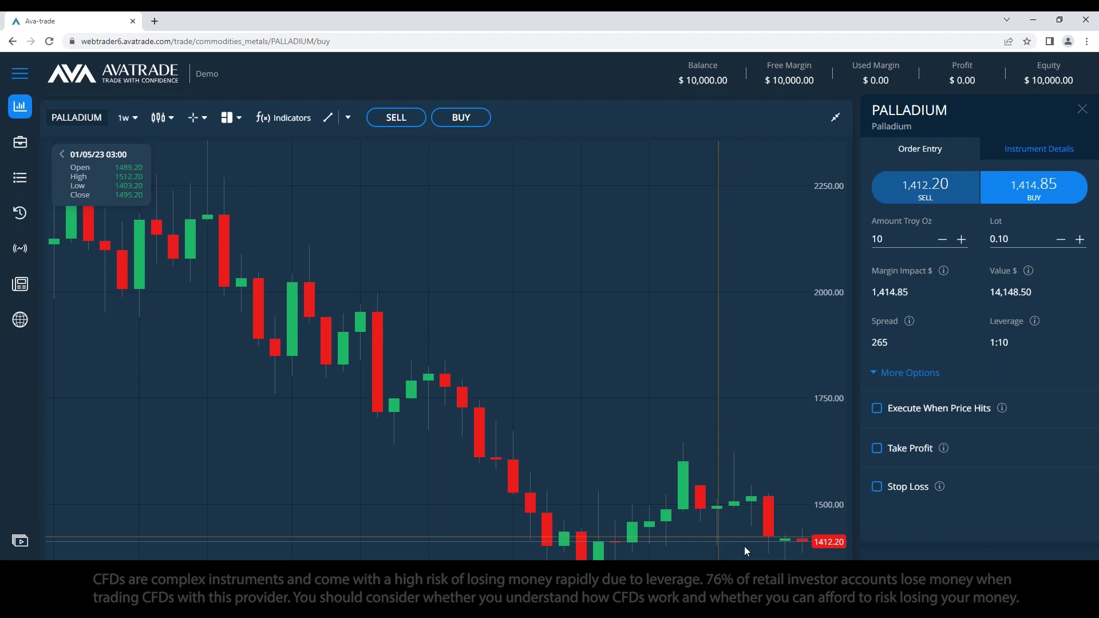
Step: Switch the chart timeframe to 1d, then 1h, then back to 1d
click(127, 118)
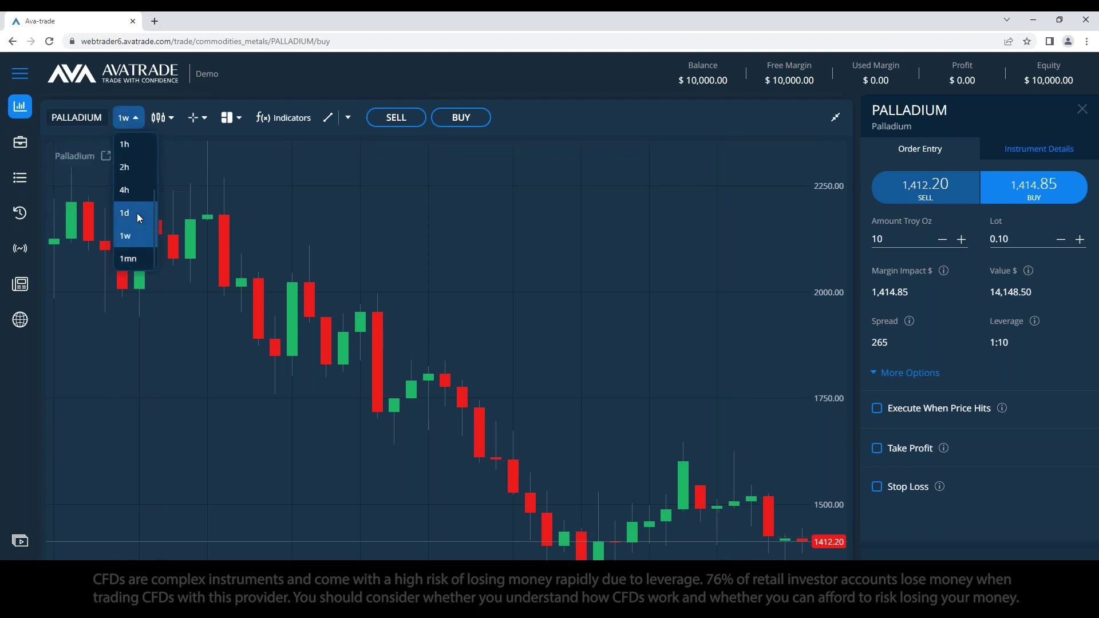
click(136, 213)
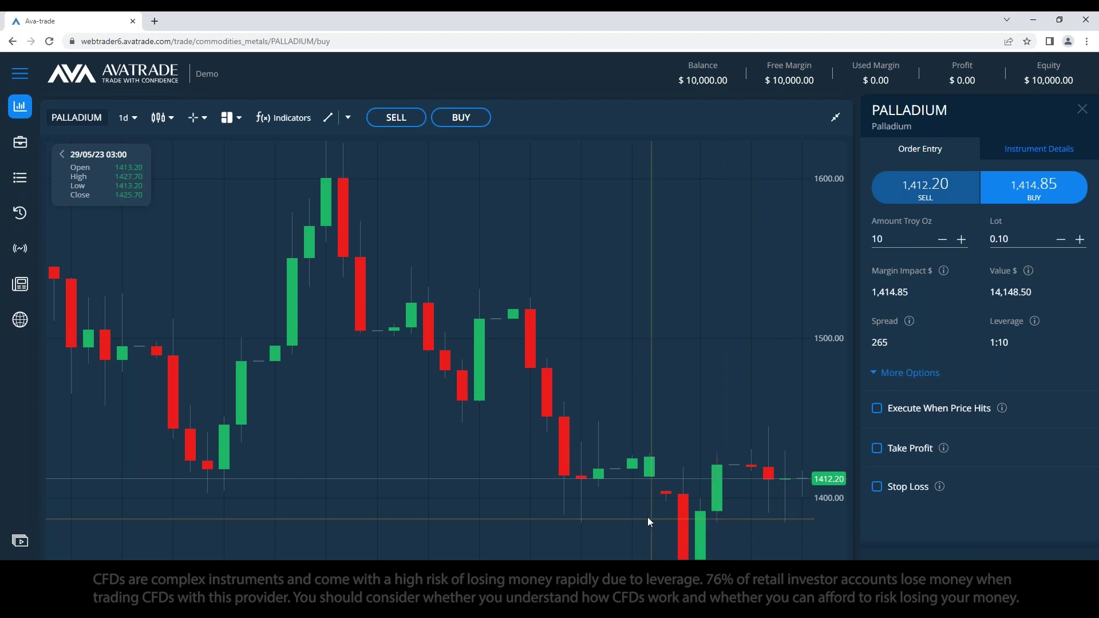
click(126, 119)
click(139, 235)
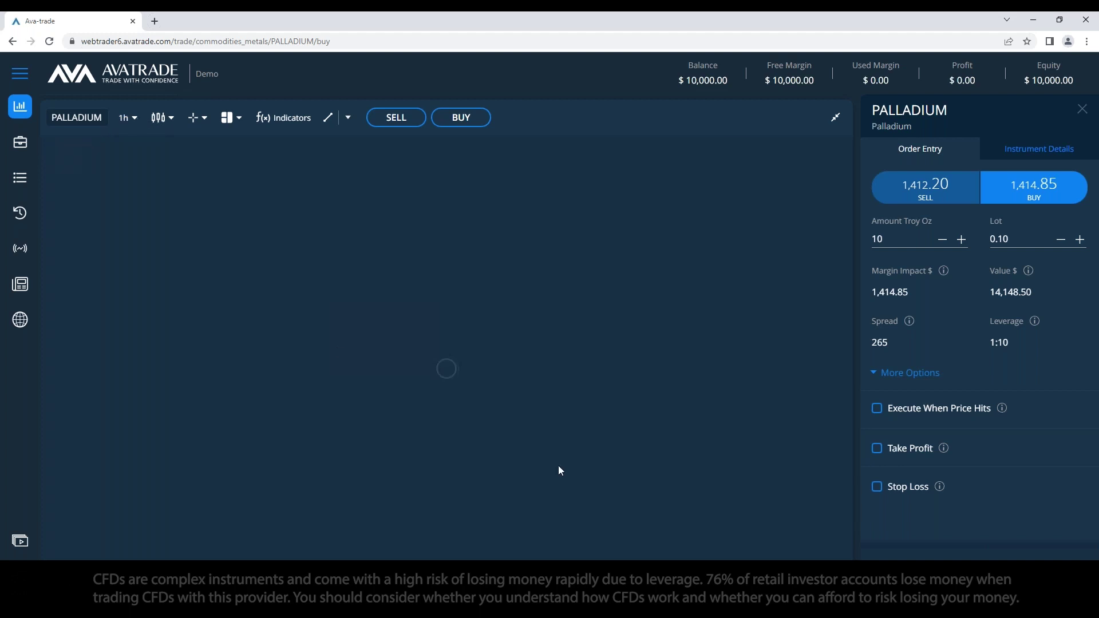
click(127, 118)
scroll(137, 241, down, 2)
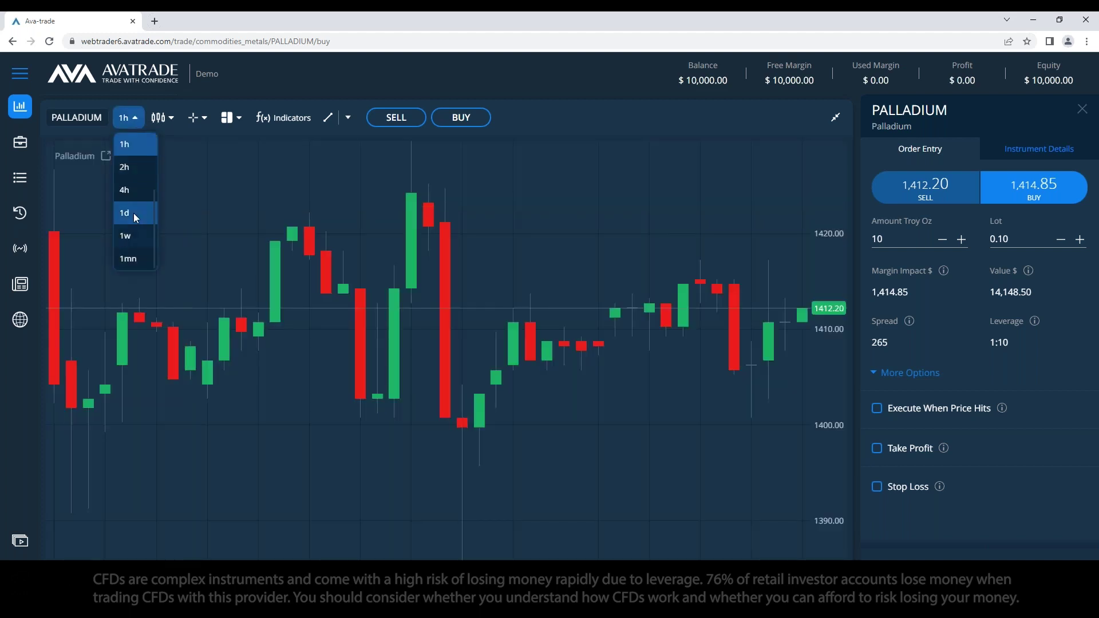
click(133, 213)
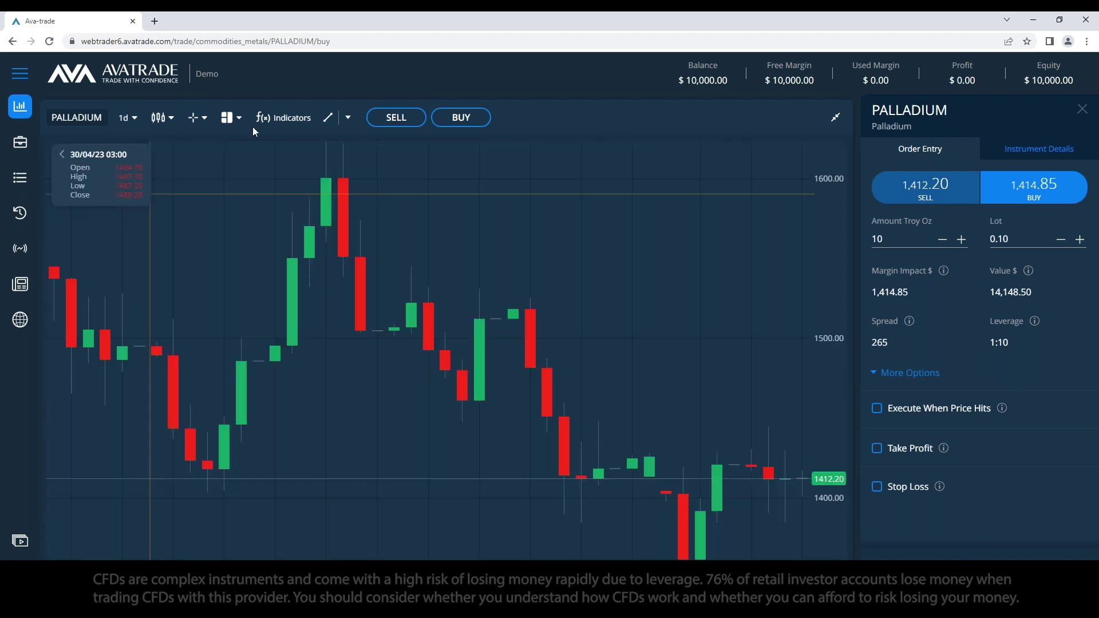
click(227, 117)
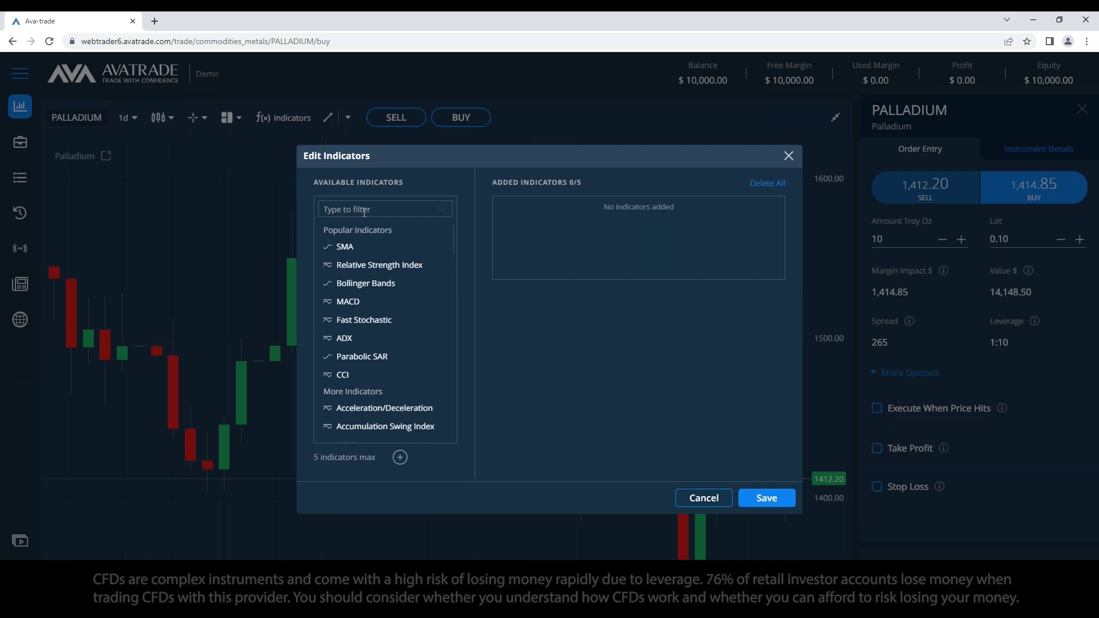
Step: Add Bollinger Bands to the Palladium chart and save
click(364, 211)
text(av)
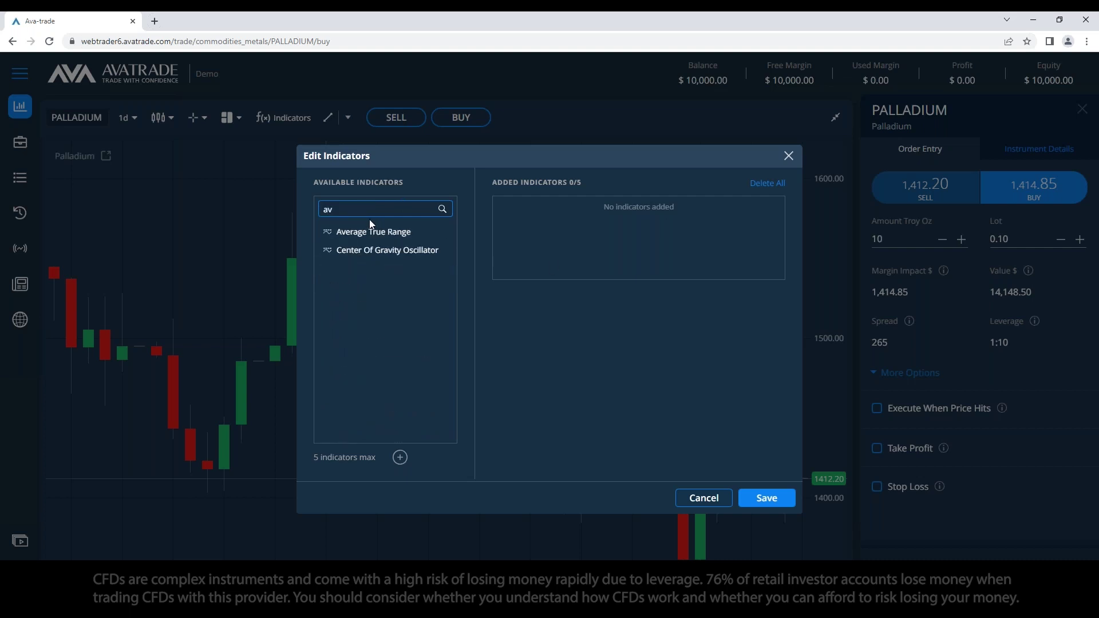
key(BackSpace)
key(BackSpace)
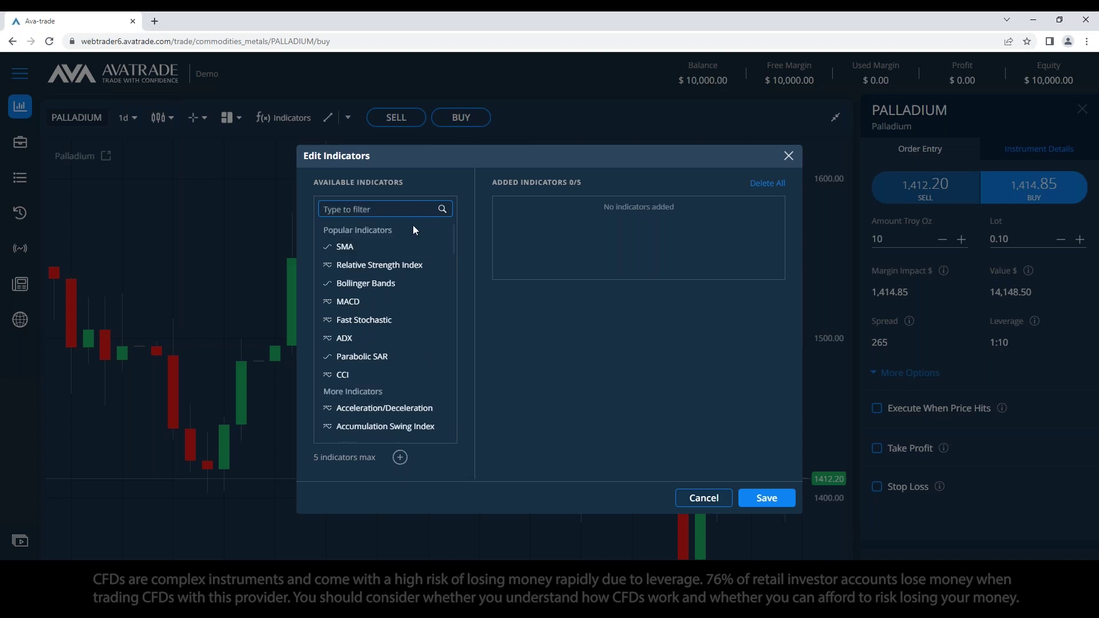
click(364, 284)
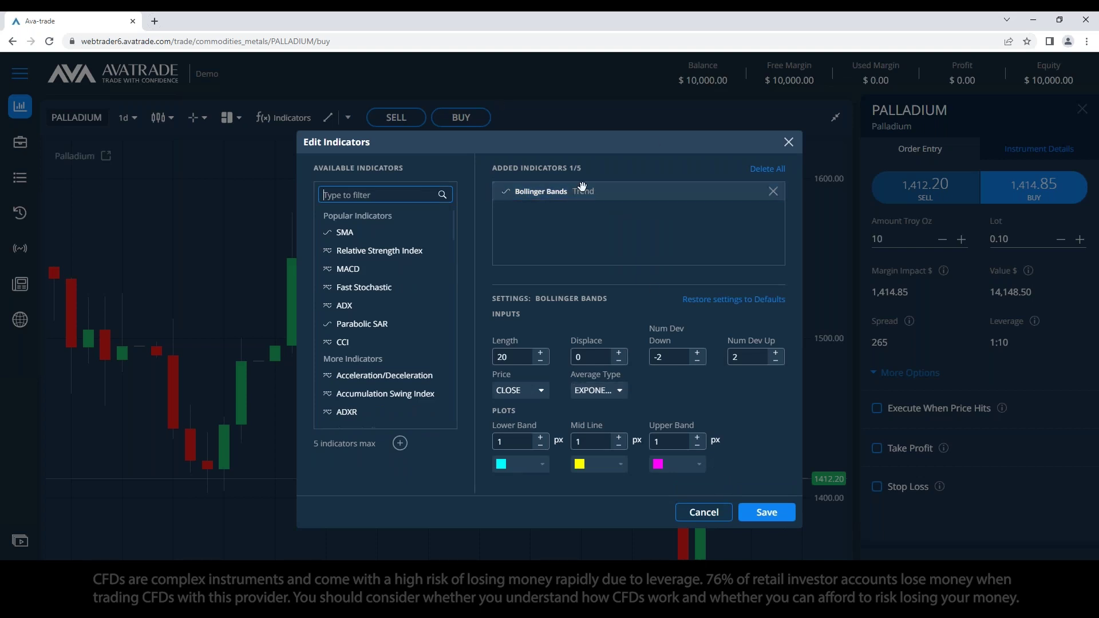
click(761, 517)
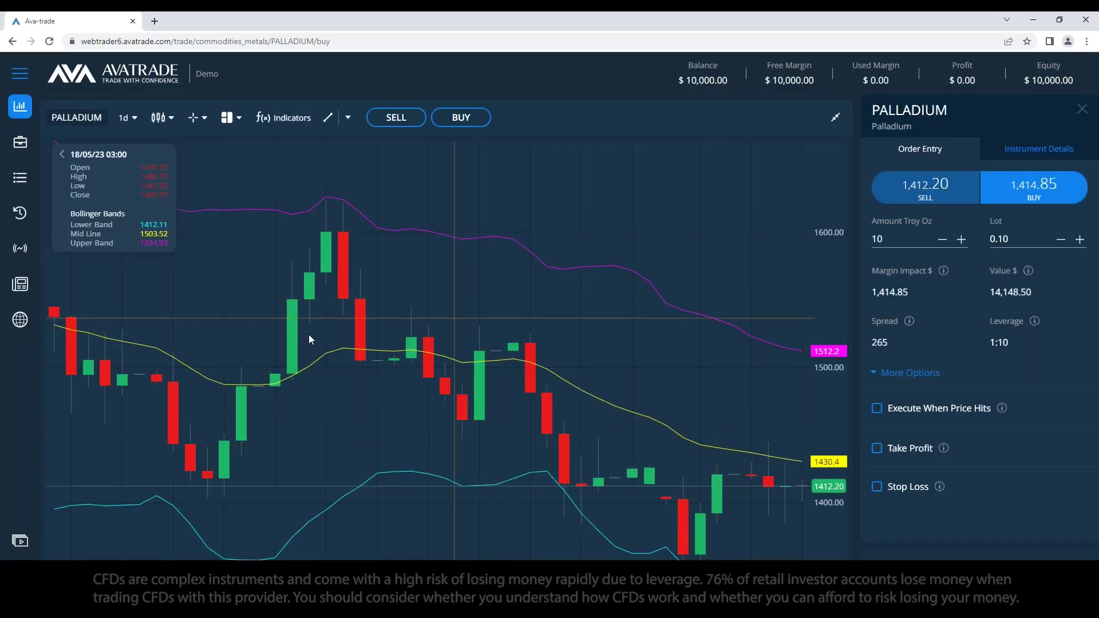
Step: Add Relative Strength Index and Average True Range indicators and apply them
click(347, 120)
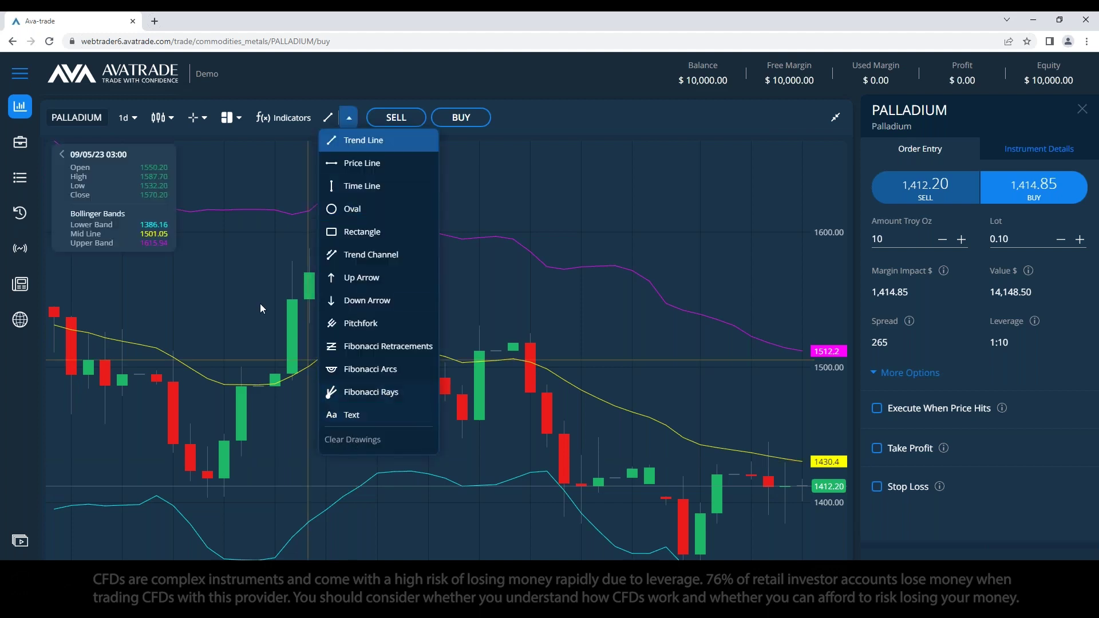
click(291, 122)
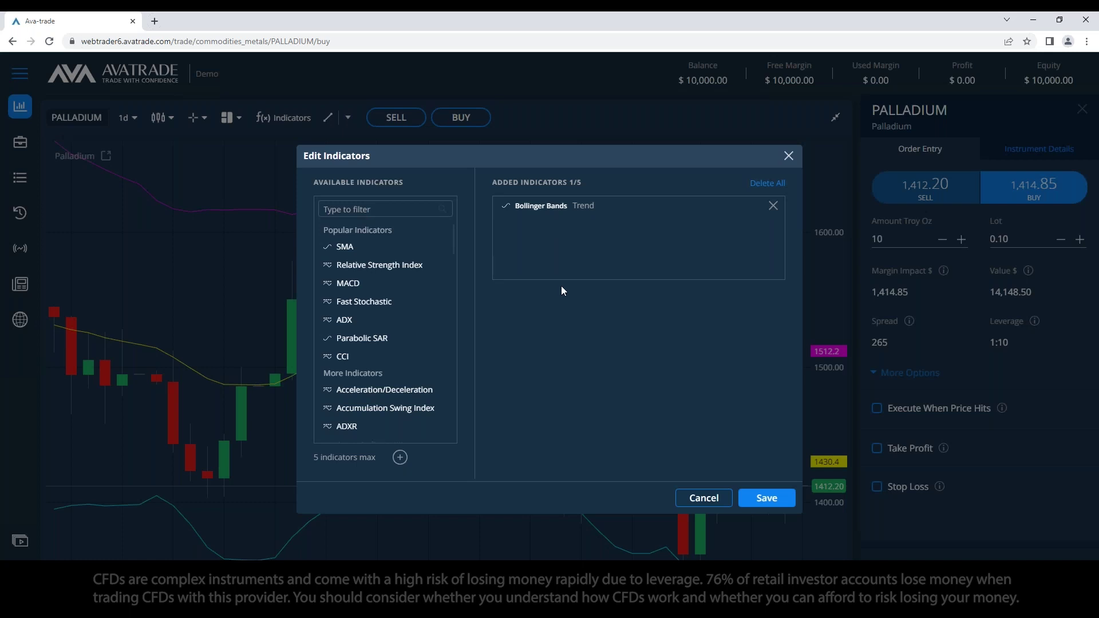
click(355, 210)
text(rel)
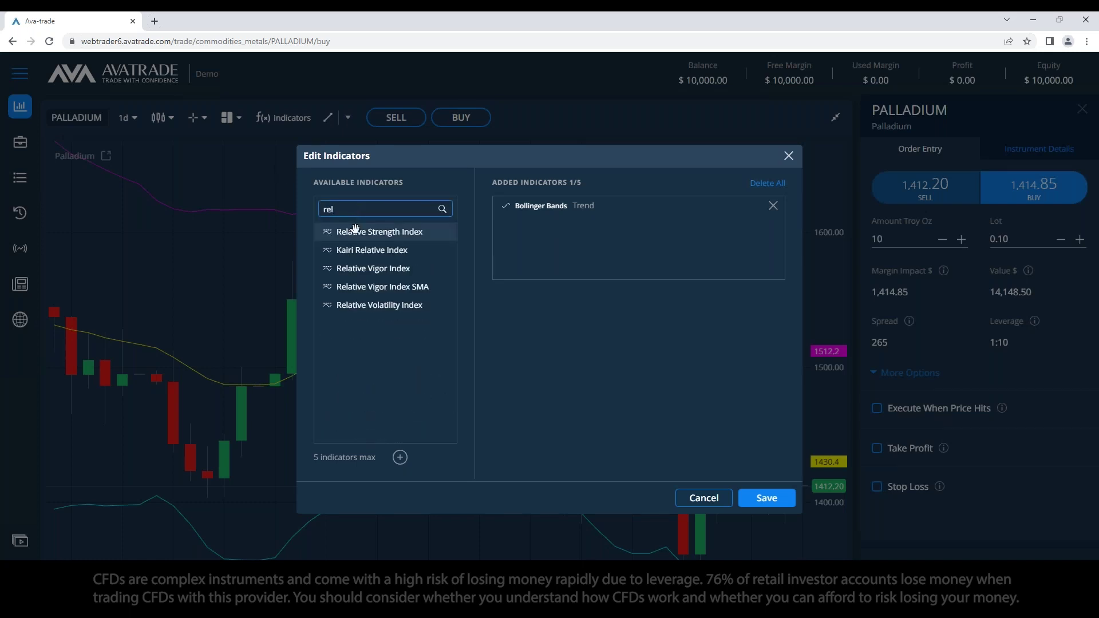
click(354, 231)
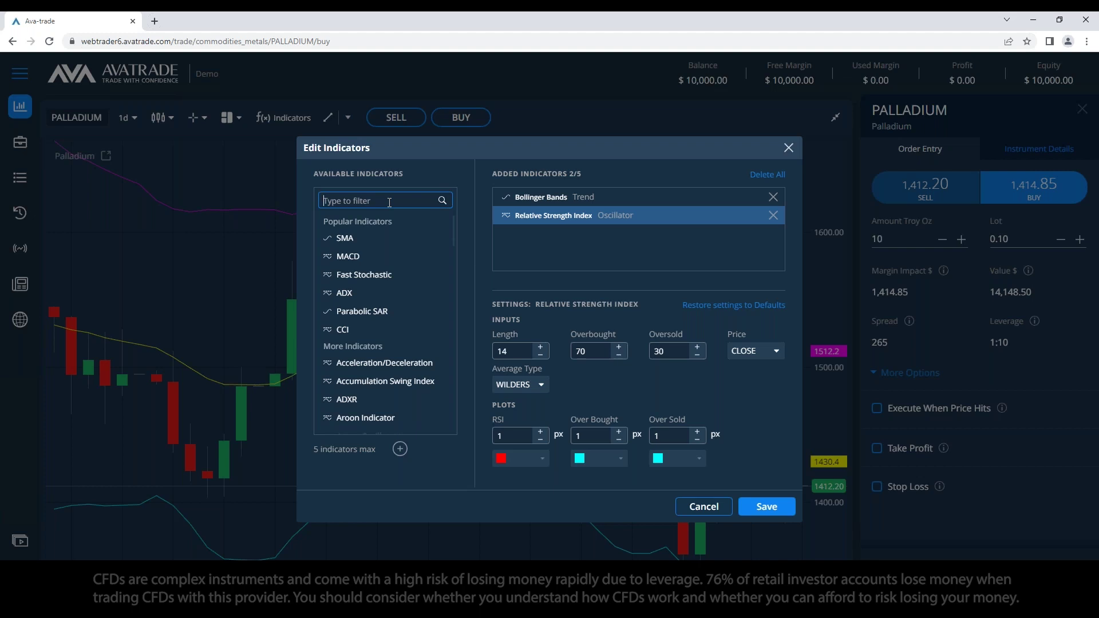
text(av)
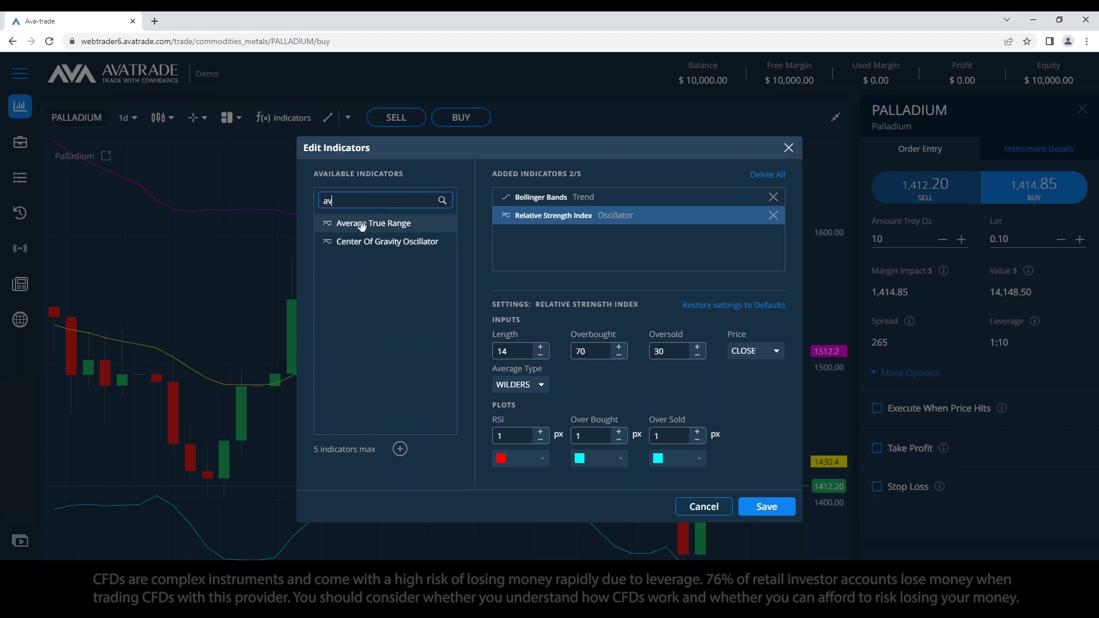
click(361, 225)
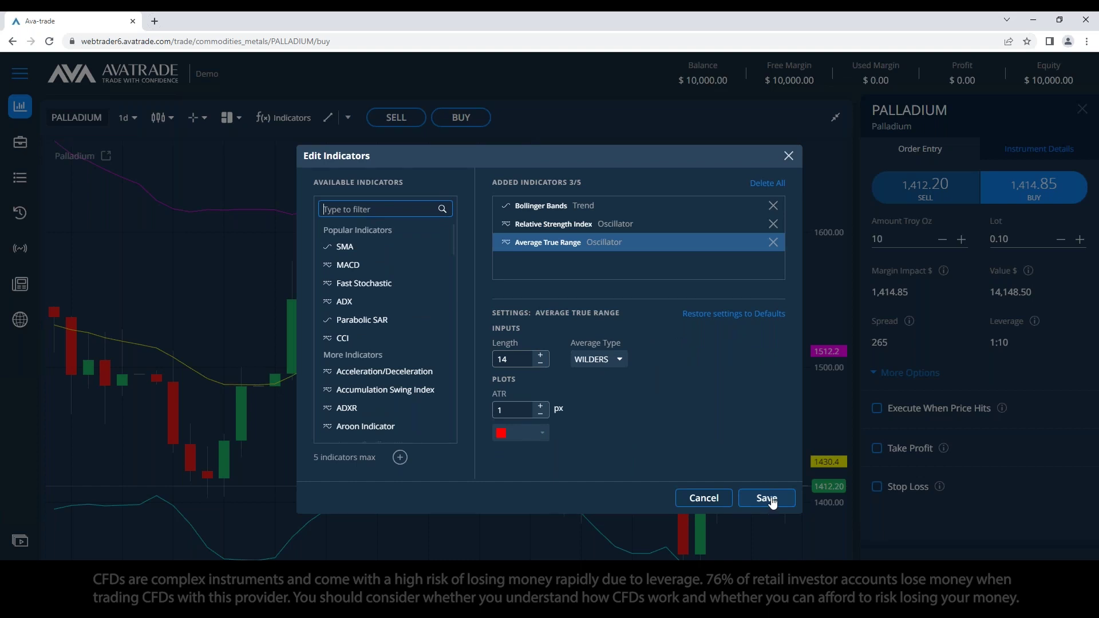
click(768, 500)
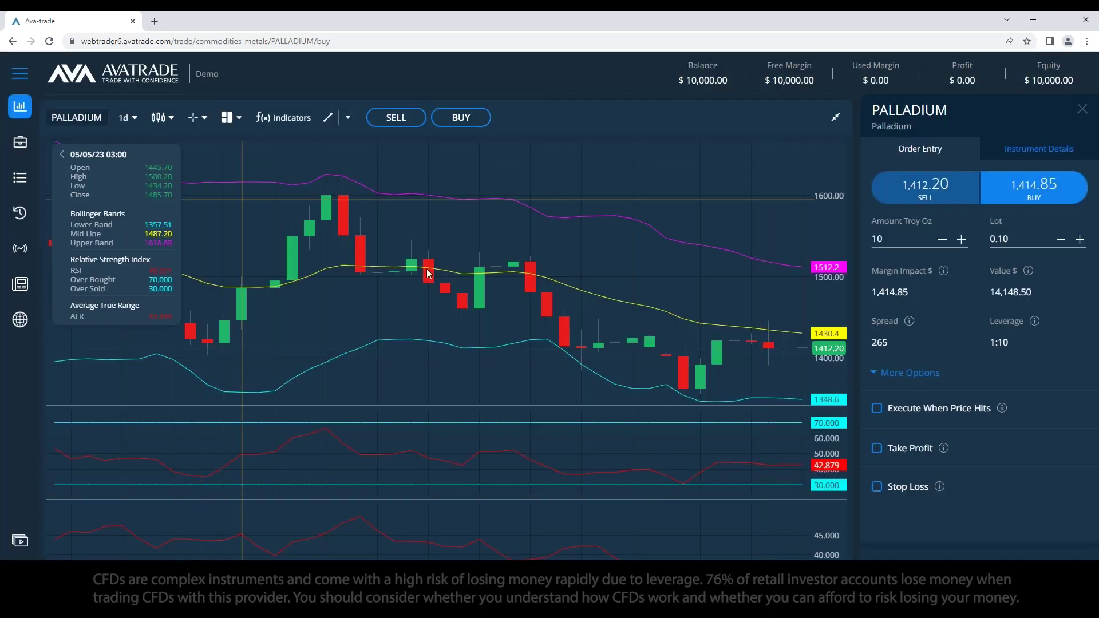
Step: Remove all chart indicators with Delete All and save, then return to Notepad
click(348, 118)
click(300, 121)
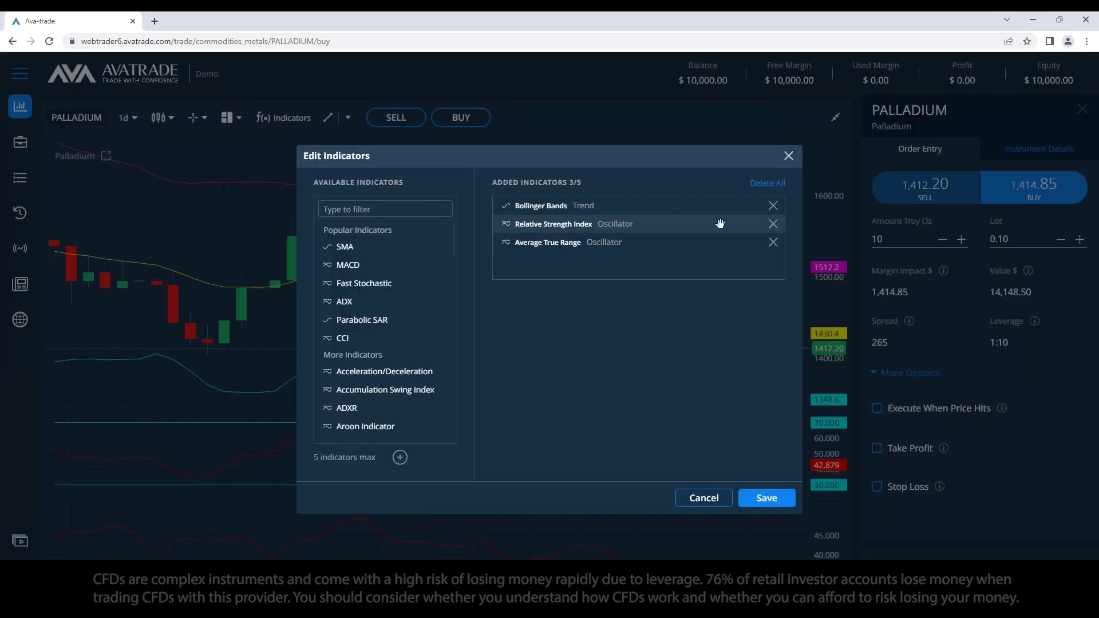
click(767, 183)
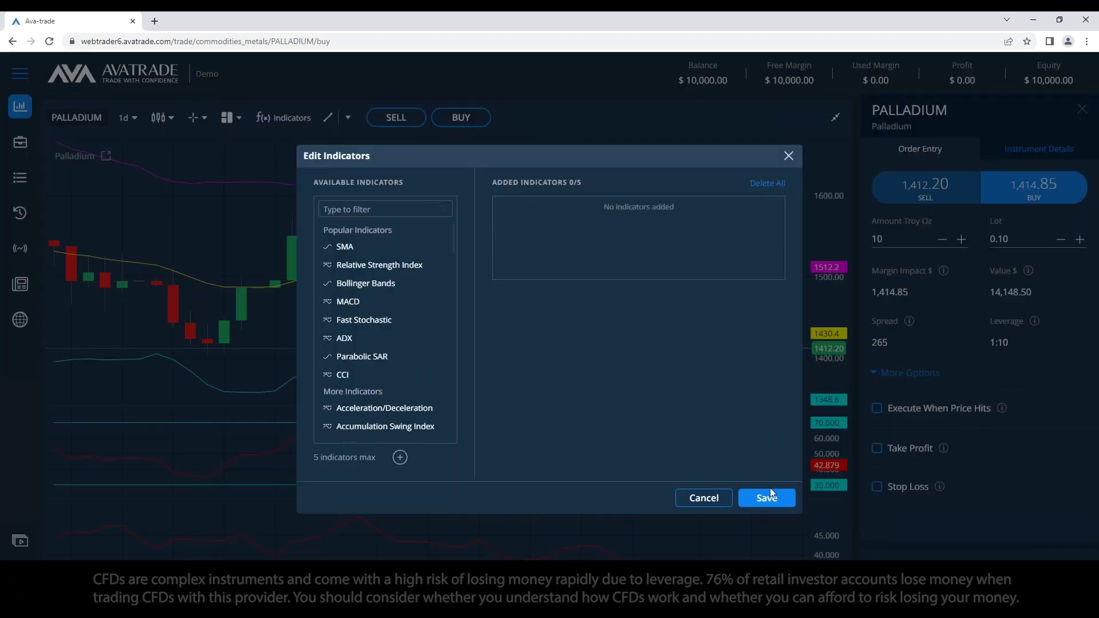
click(770, 496)
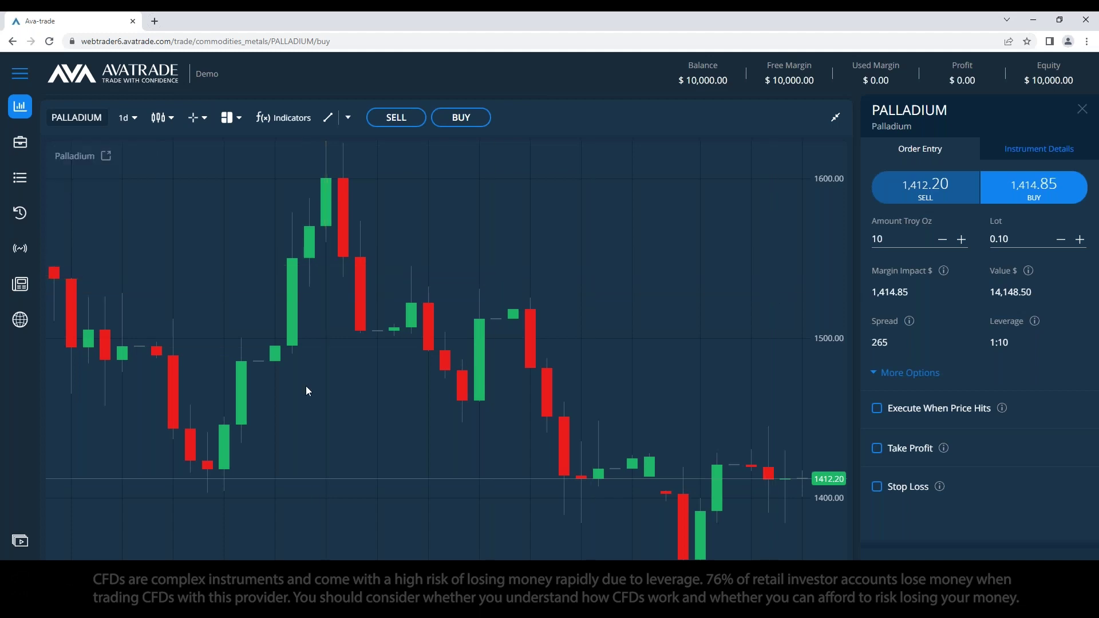
key(alt+Tab)
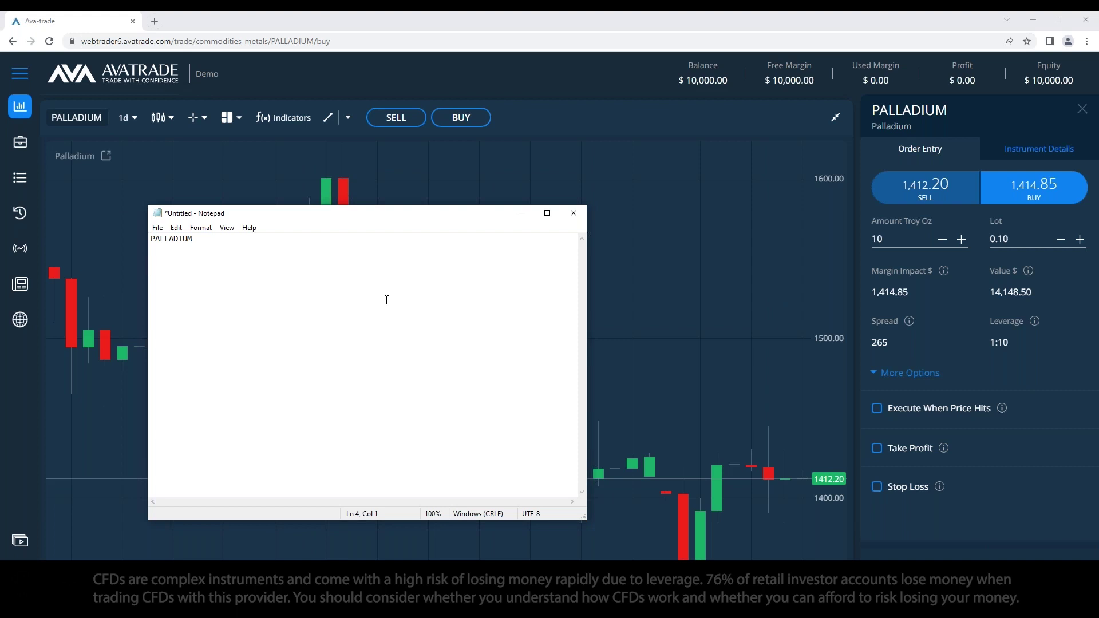
Step: Minimize Notepad, show the metals symbol list, and view GOLD's trading signal details
click(522, 213)
click(837, 117)
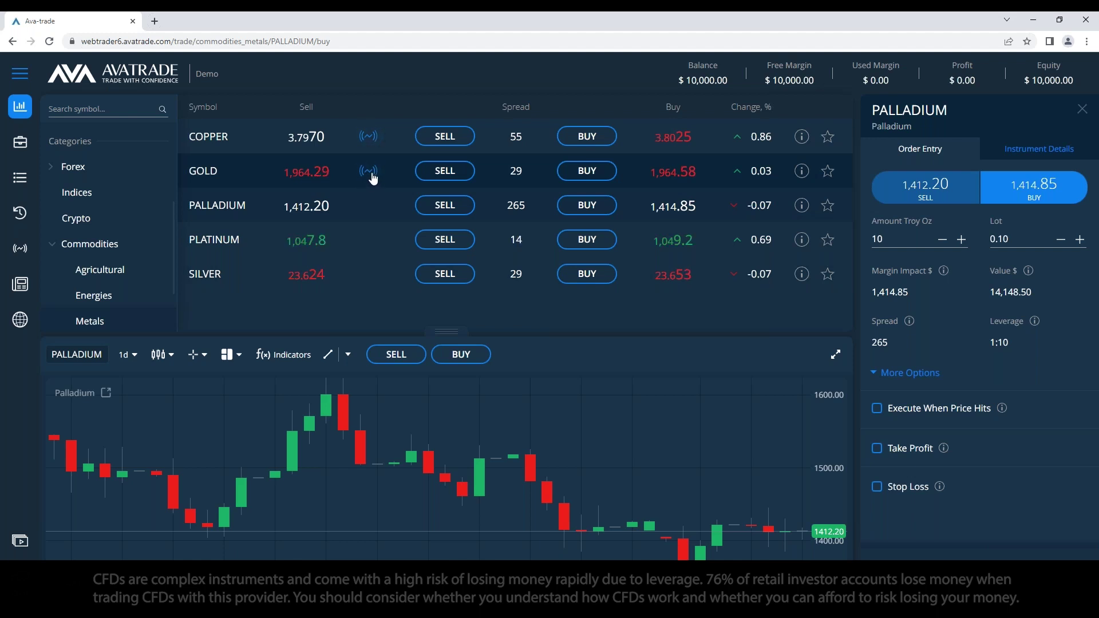
click(368, 175)
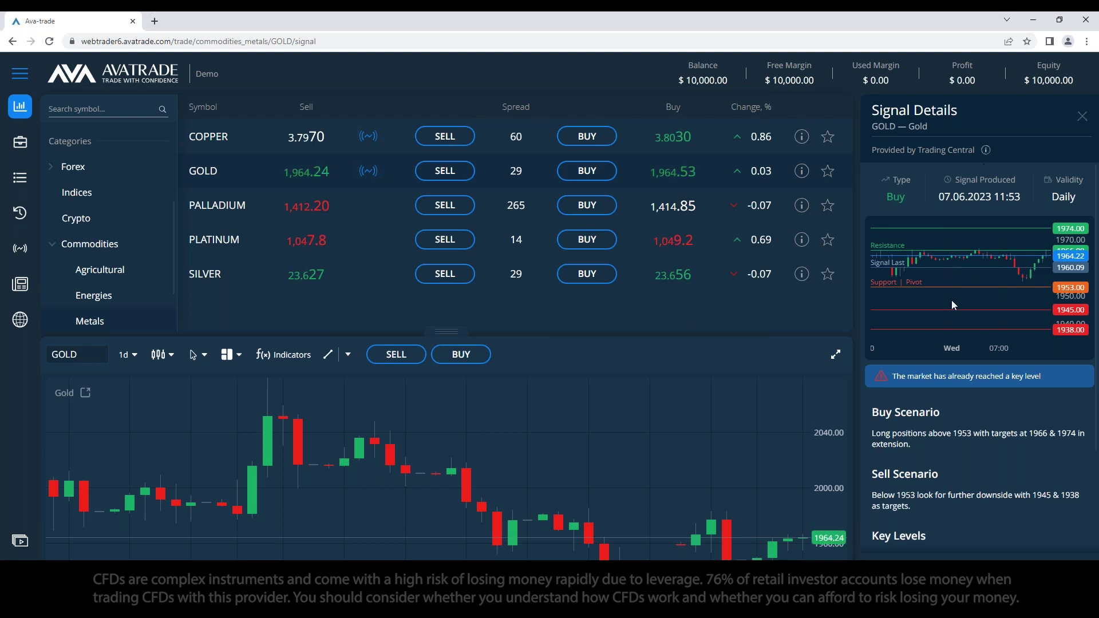
scroll(953, 295, down, 1)
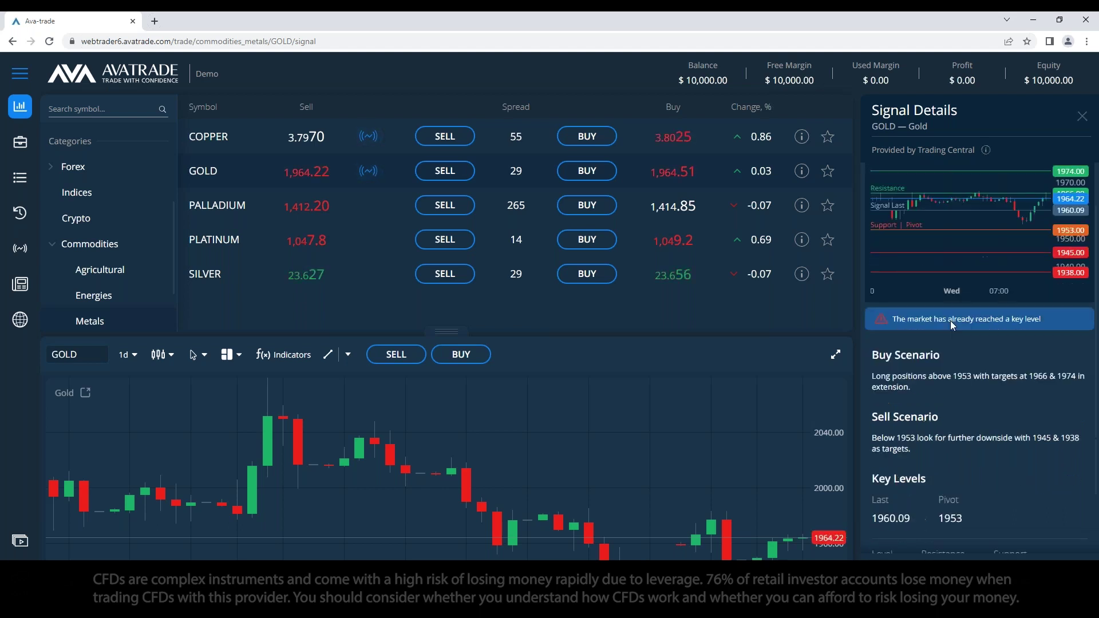
scroll(951, 468, down, 2)
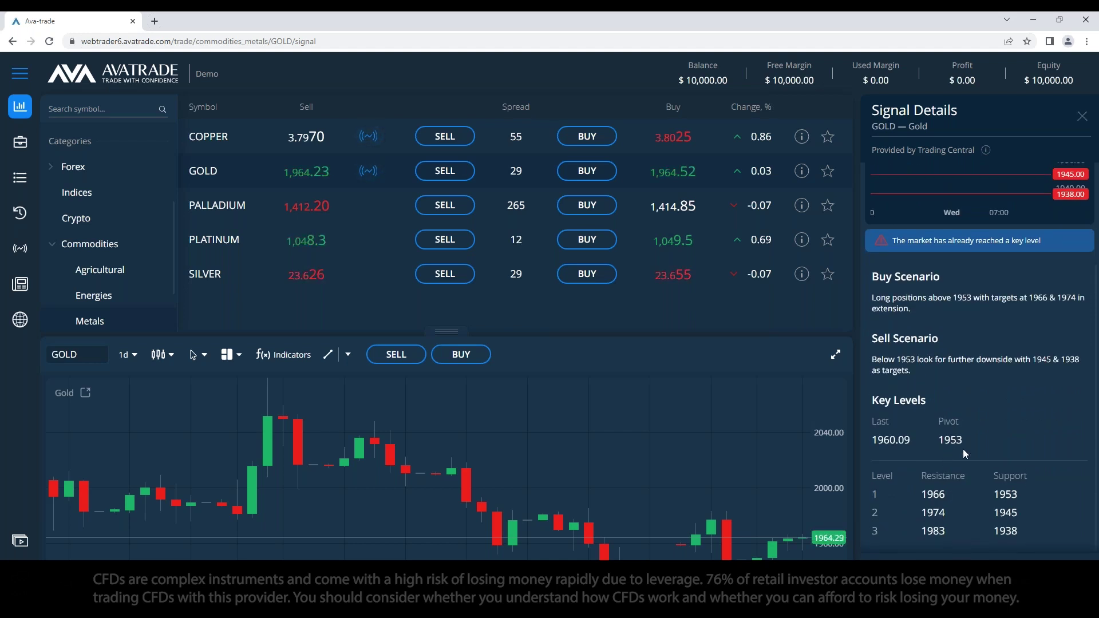
scroll(963, 446, up, 4)
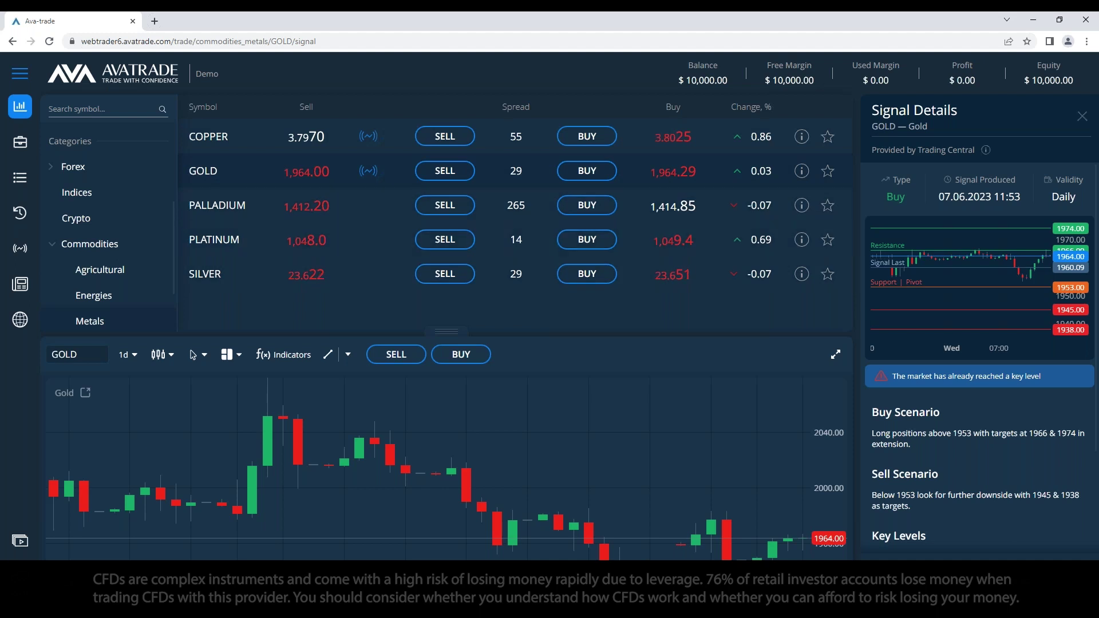
click(83, 107)
text(pall)
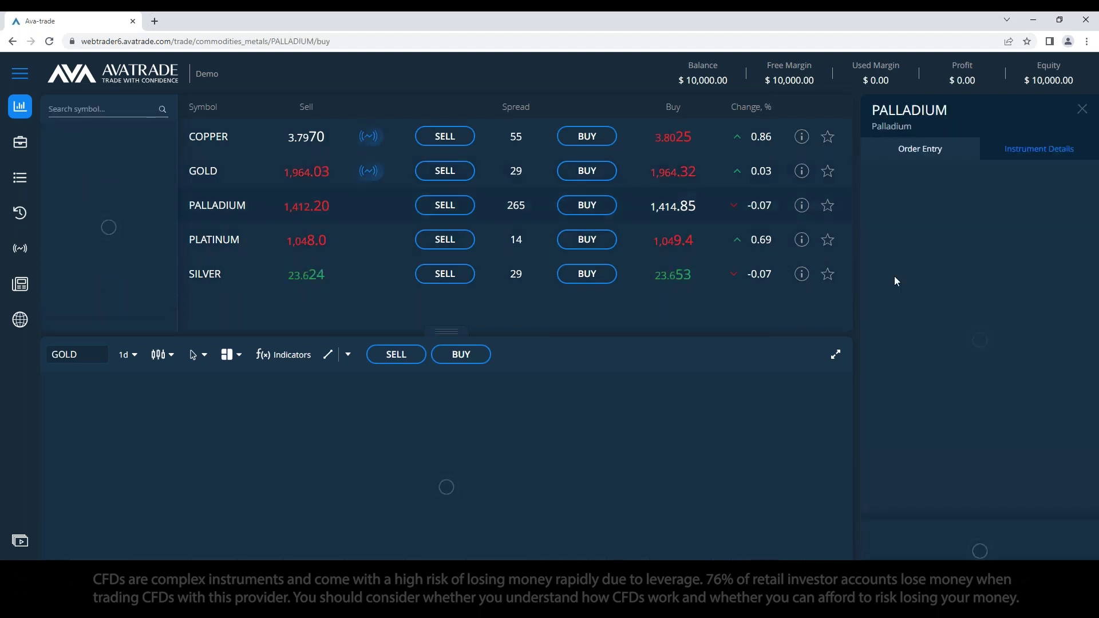
Step: Load the Palladium order ticket with its full chart, then start a 'Goal:' line in Notepad
click(834, 352)
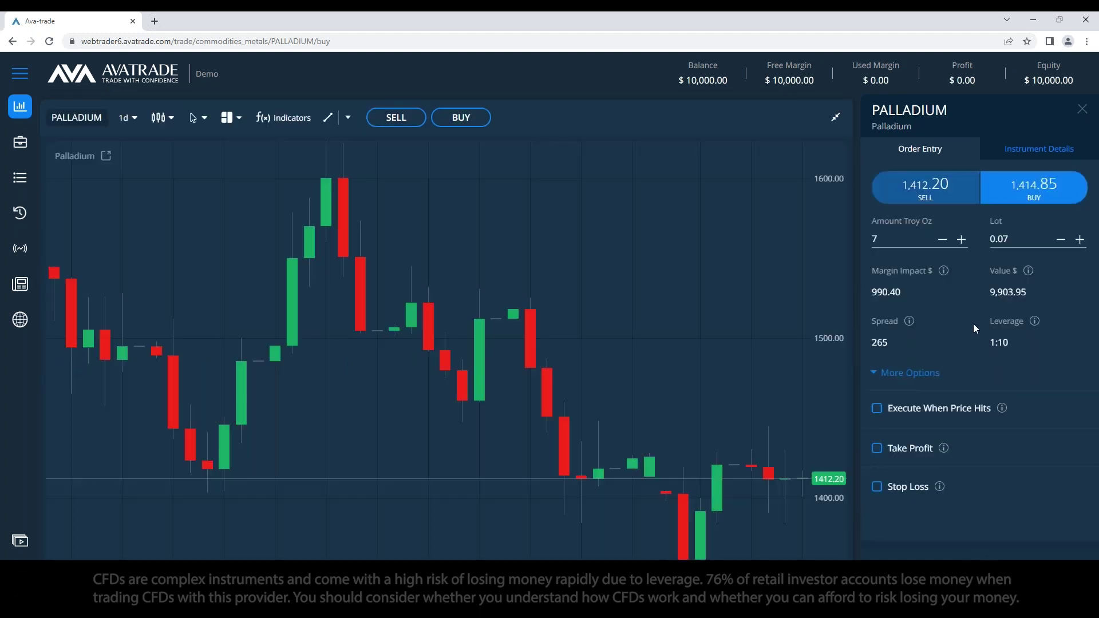
key(alt+Tab)
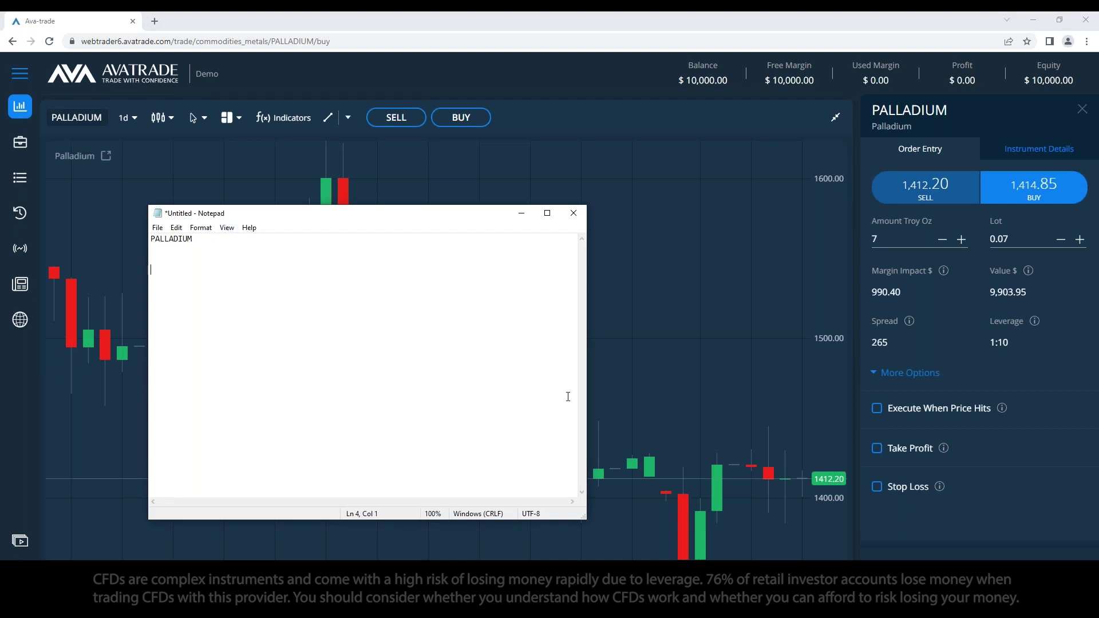
drag(484, 216, 455, 145)
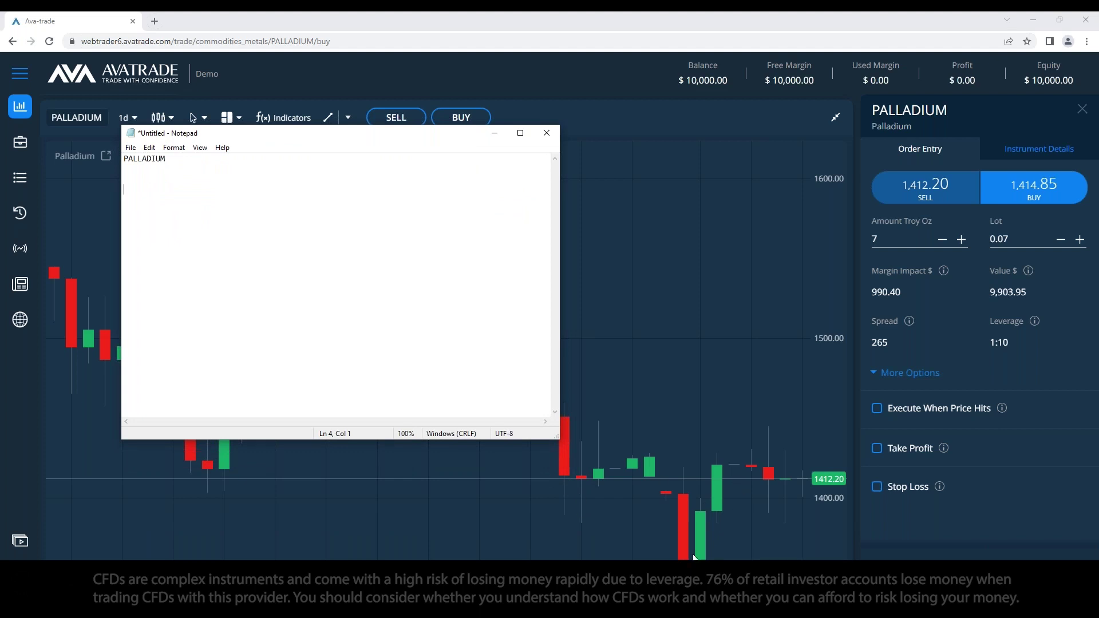
drag(315, 138, 419, 217)
text(Goal: a)
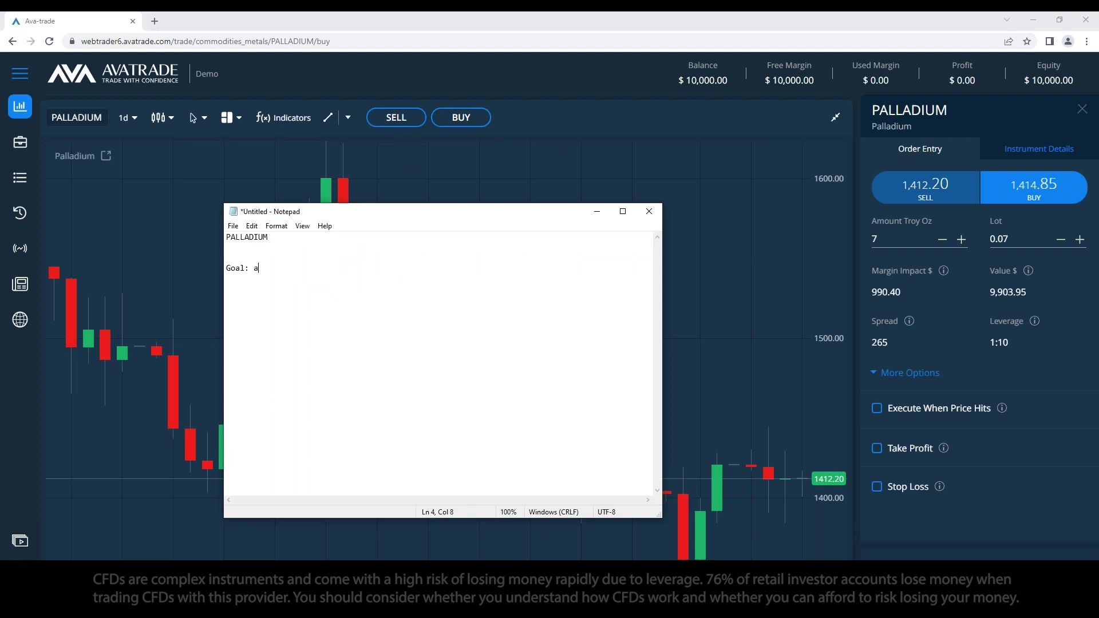
key(BackSpace)
click(597, 211)
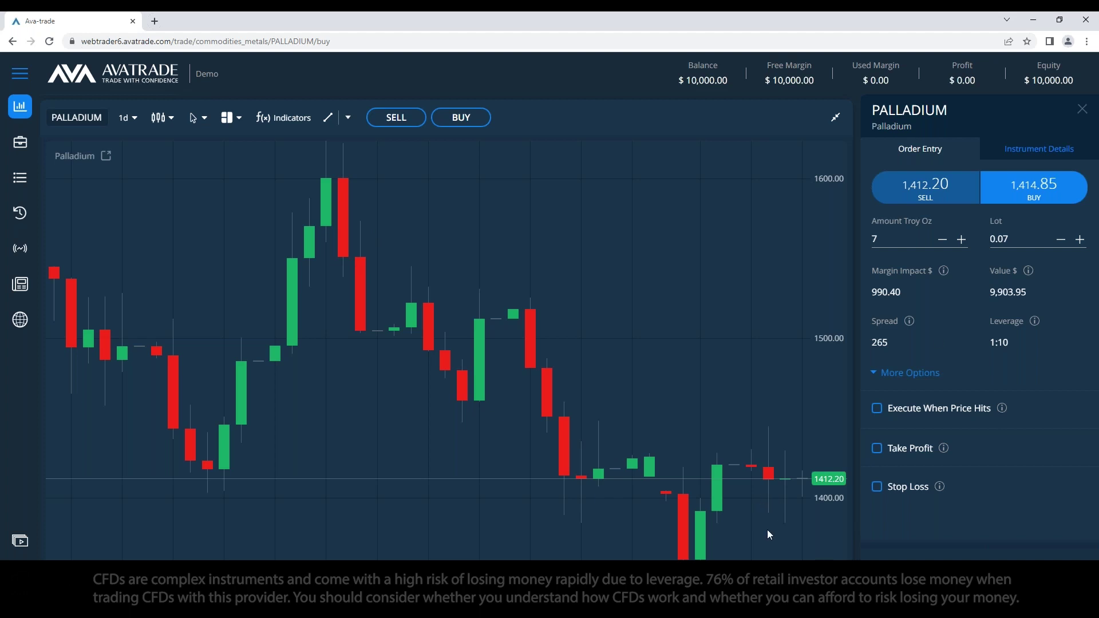
key(alt+Tab)
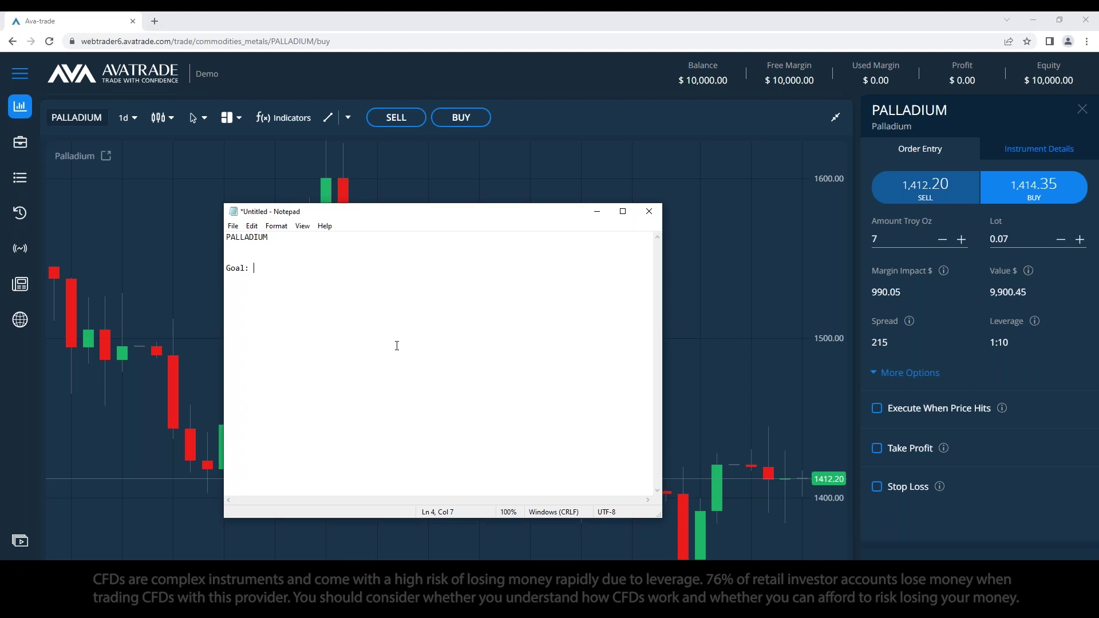
Step: Complete 'Goal: 1000$', add a 'Time:' line, and select the Goal line to review it
text(1000$ )
text(Time:)
click(296, 259)
triple_click(306, 268)
click(257, 315)
drag(278, 268, 254, 268)
click(270, 323)
triple_click(228, 268)
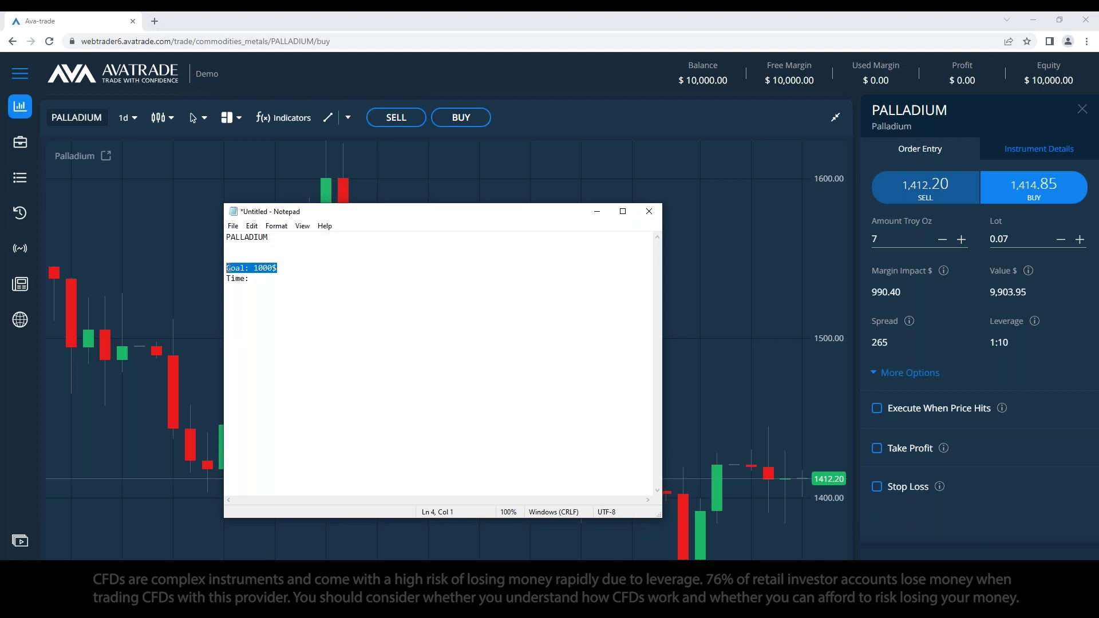
Step: Fill in the Time line as '1 week'
click(337, 296)
text(1 week$)
key(BackSpace)
Step: Add the line 'Movments (Price difference):' and minimize Notepad
text(Movments:)
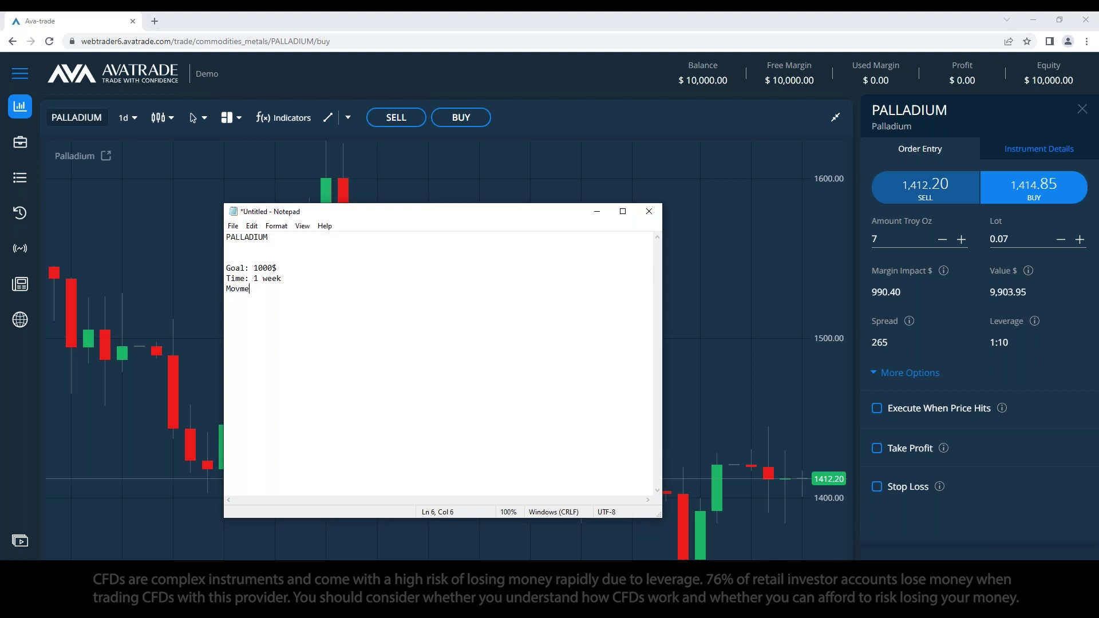
key(BackSpace)
text(( Price difference))
key(BackSpace)
text())
key(BackSpace)
text(:)
key(BackSpace)
click(276, 289)
key(BackSpace)
click(599, 213)
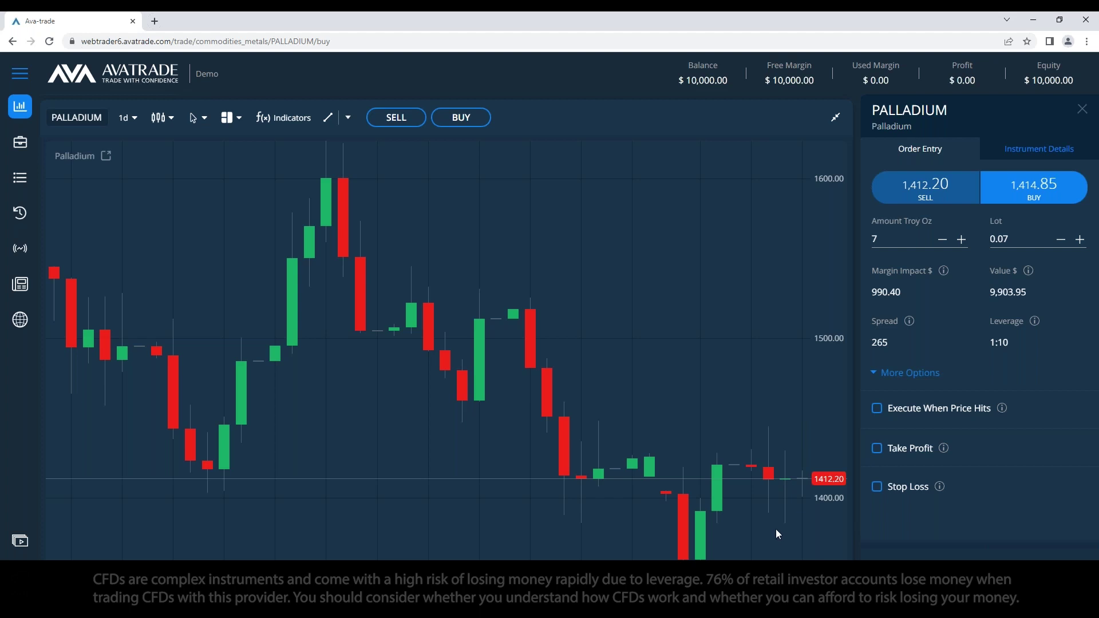
Step: Draw two horizontal price lines on the chart at 1417.25 and 1364.20
click(348, 117)
click(358, 163)
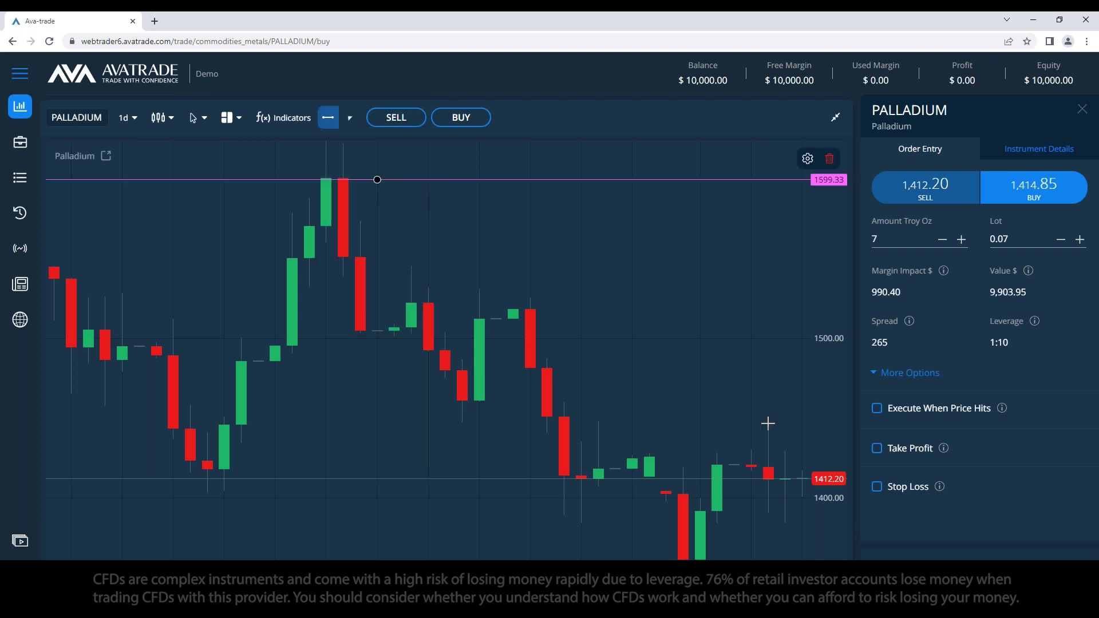
click(793, 471)
click(328, 117)
click(767, 555)
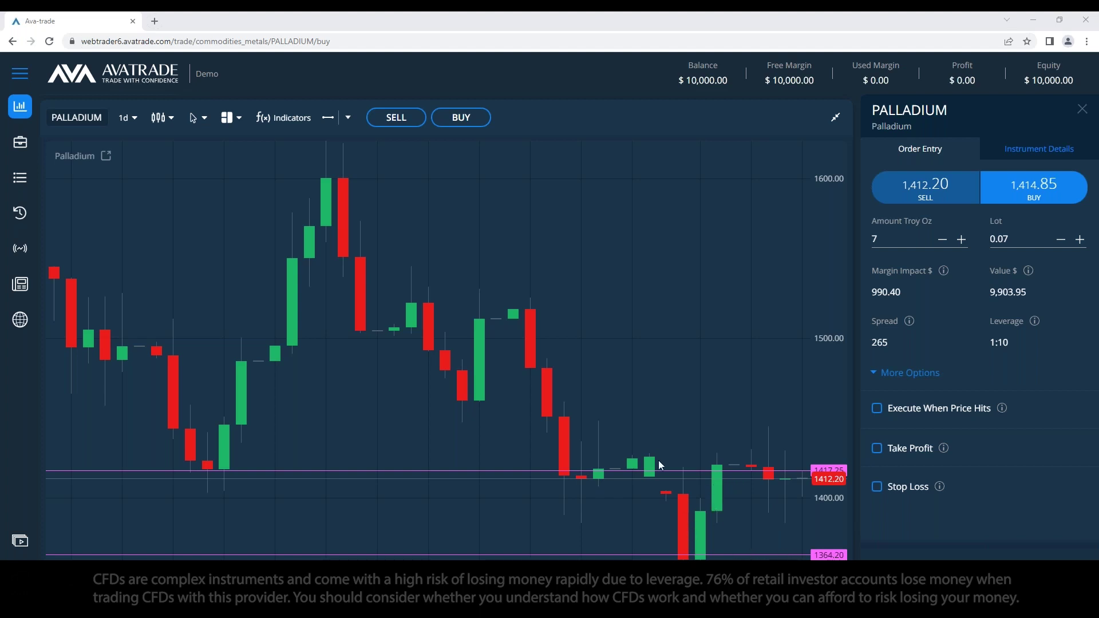
Step: Remove all drawn price lines and draw a rectangle around the recent price range
click(348, 117)
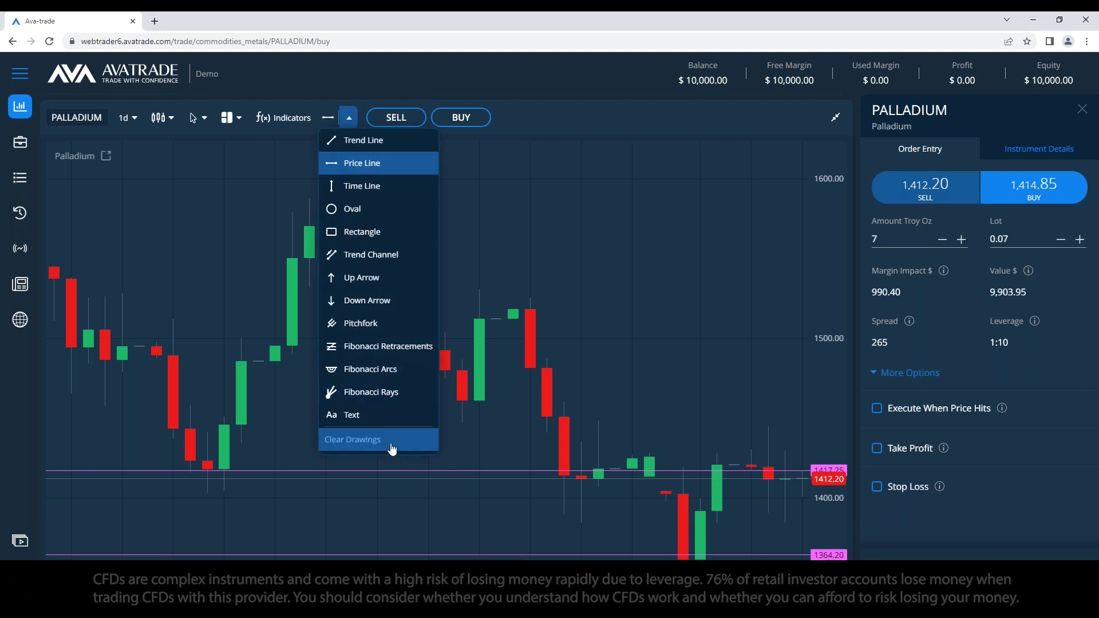
click(375, 440)
click(348, 117)
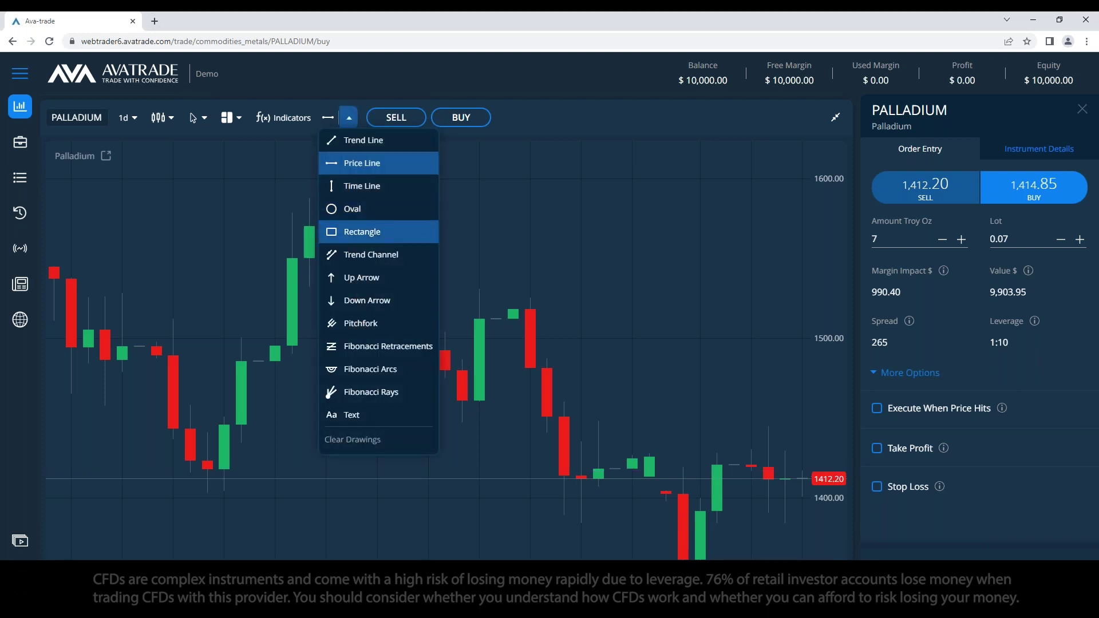
click(372, 230)
drag(173, 319, 802, 562)
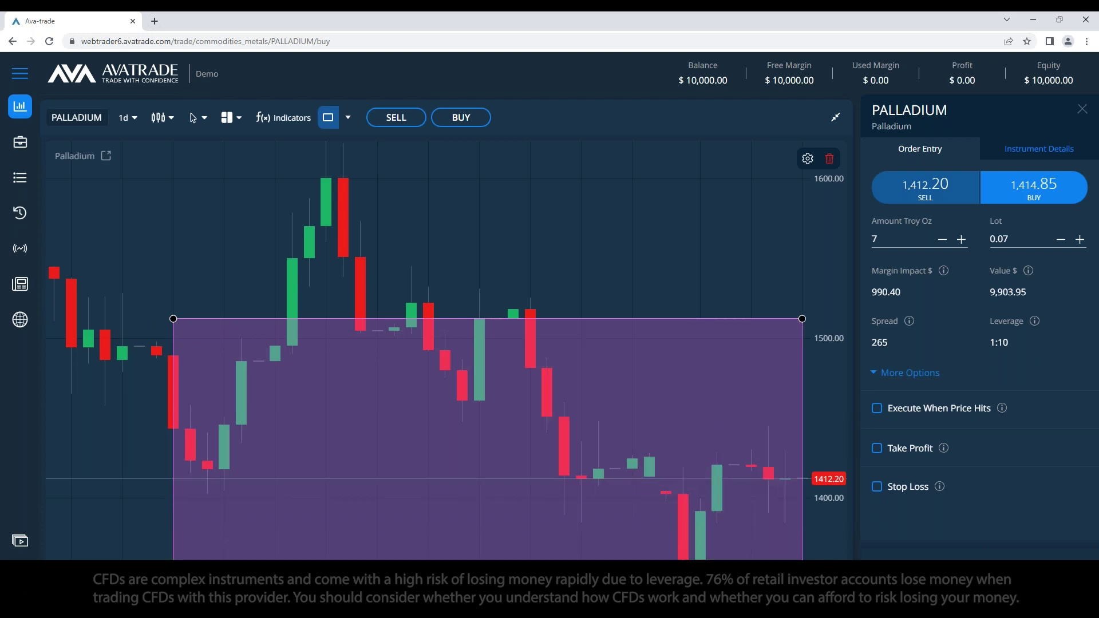
Step: Remove the rectangle's background fill, shift it up and stretch its bottom below the chart
double_click(393, 348)
click(525, 376)
click(648, 449)
drag(553, 318, 553, 298)
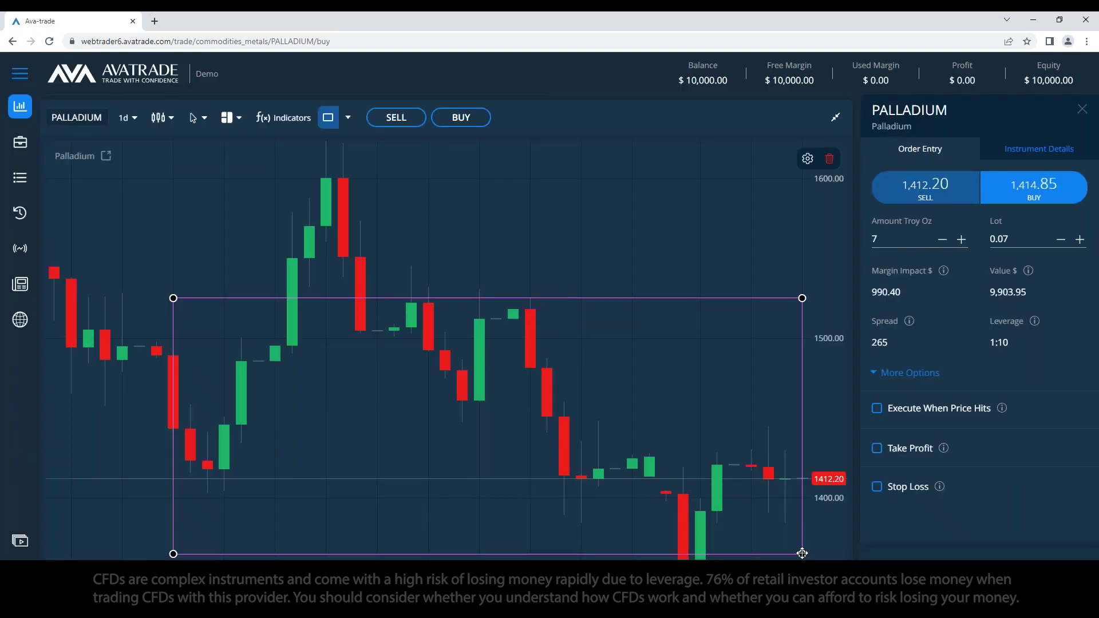
drag(802, 553, 802, 567)
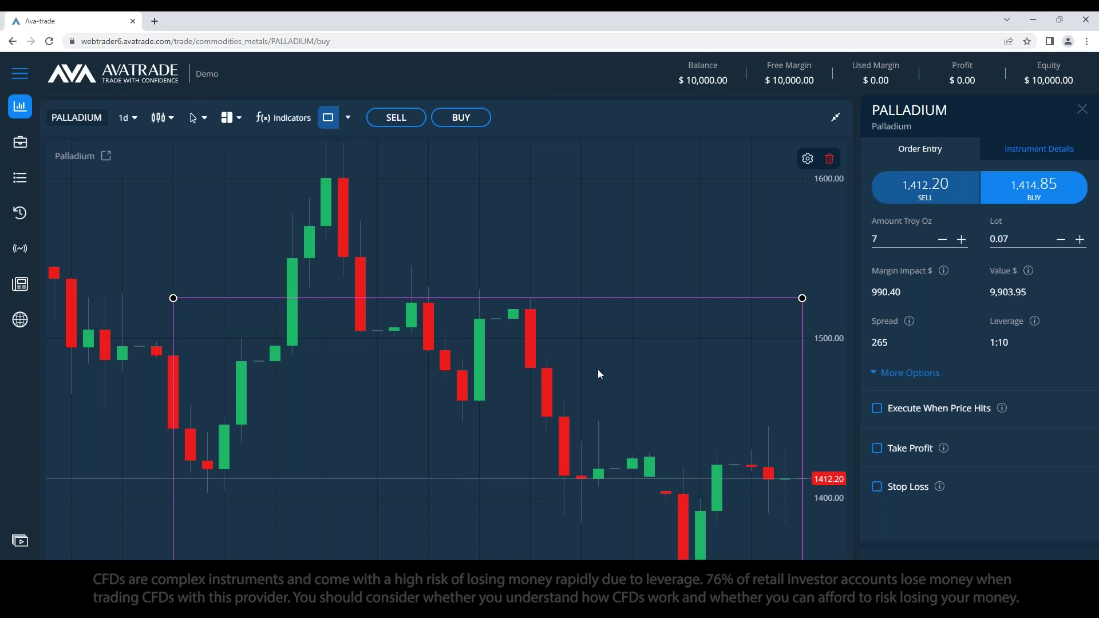
click(347, 118)
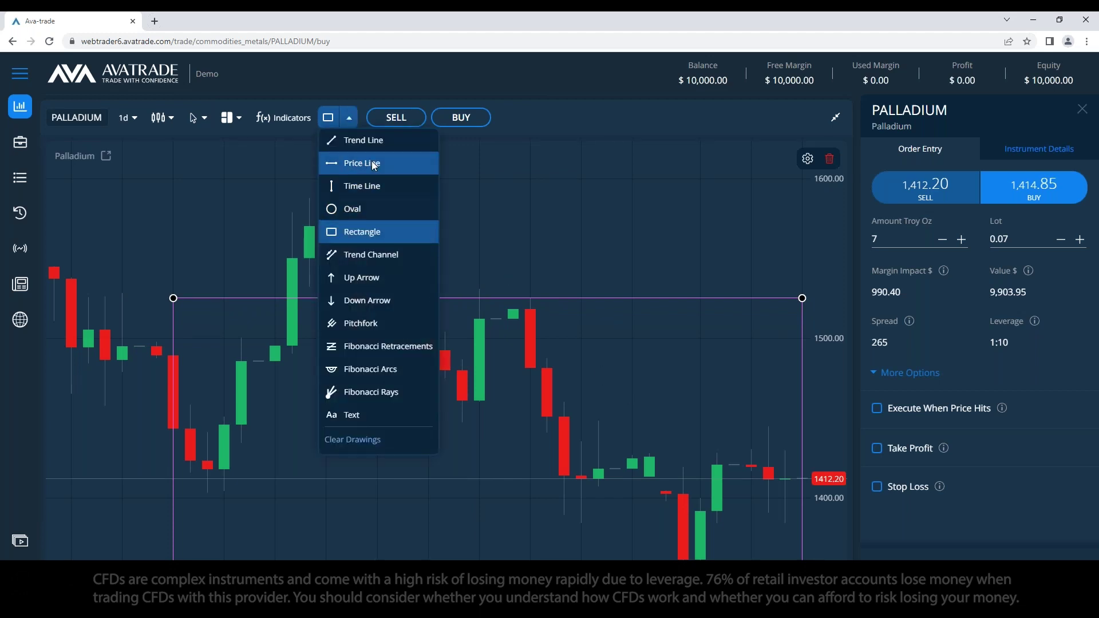
Step: Cancel the stray line and place horizontal price lines at 1522.98 and 1487.50
click(372, 160)
key(Delete)
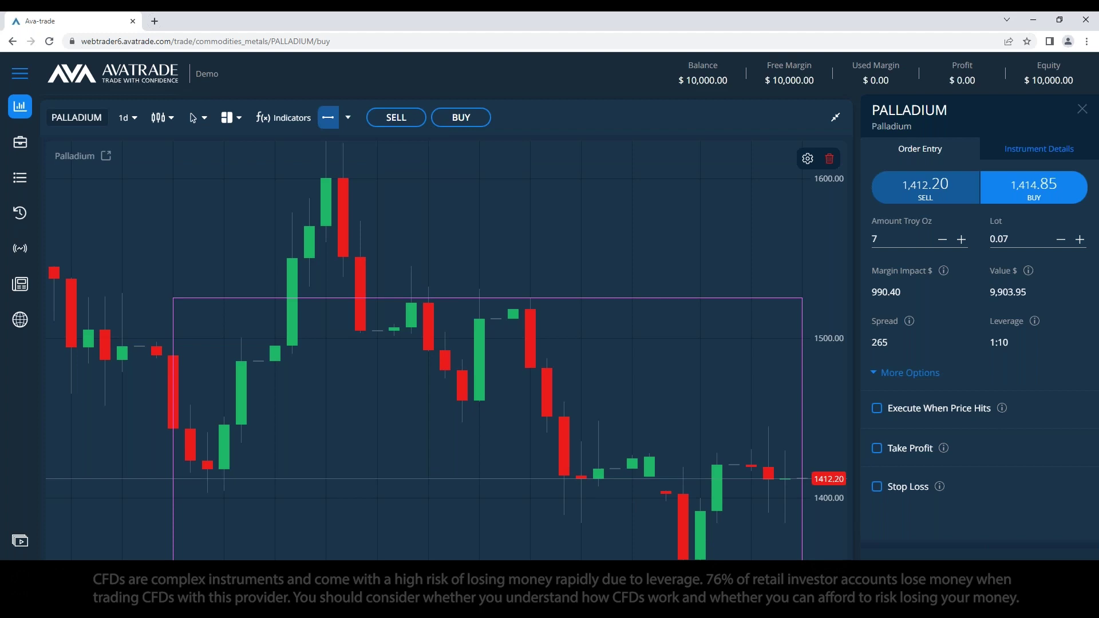
key(Escape)
click(327, 117)
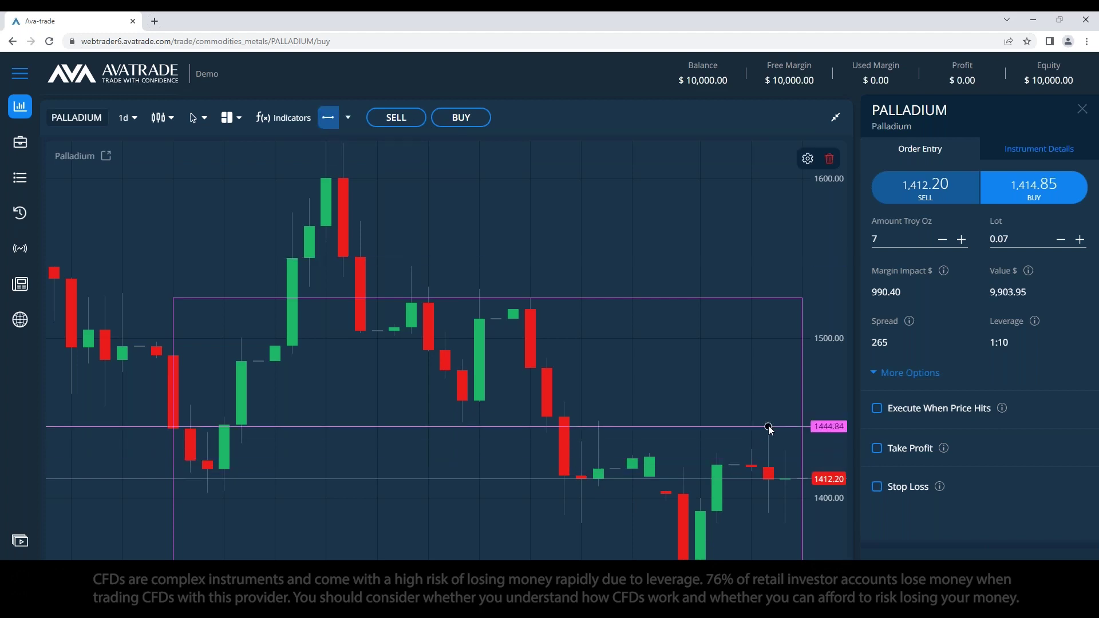
click(703, 300)
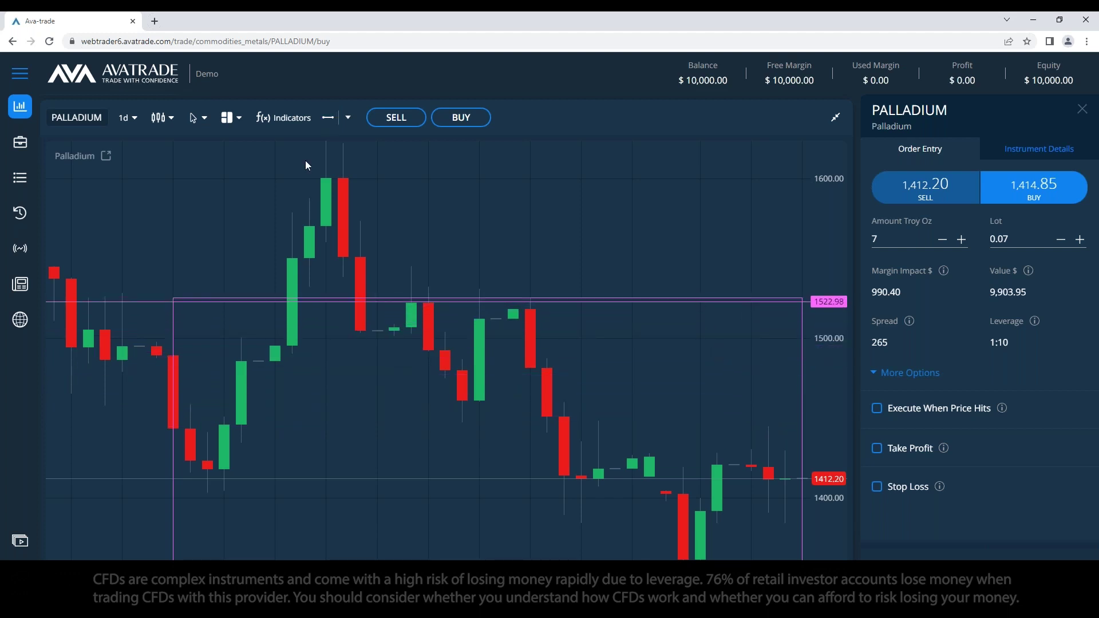
click(328, 117)
click(662, 358)
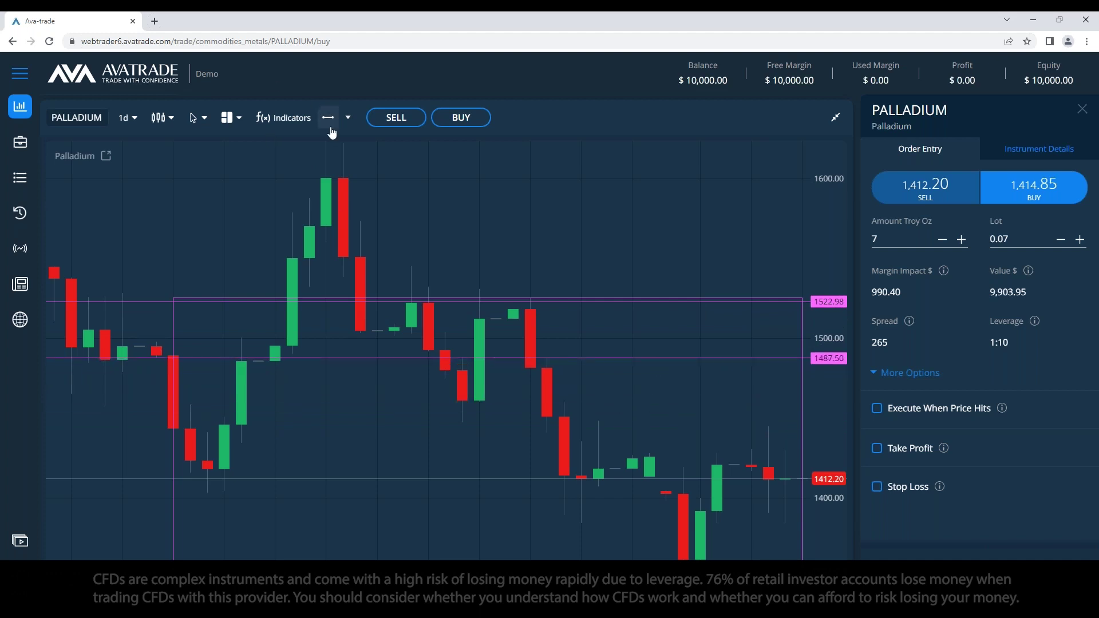
Step: Add further price lines at 1460.62, about 1448 and 1384.27
click(328, 117)
click(629, 404)
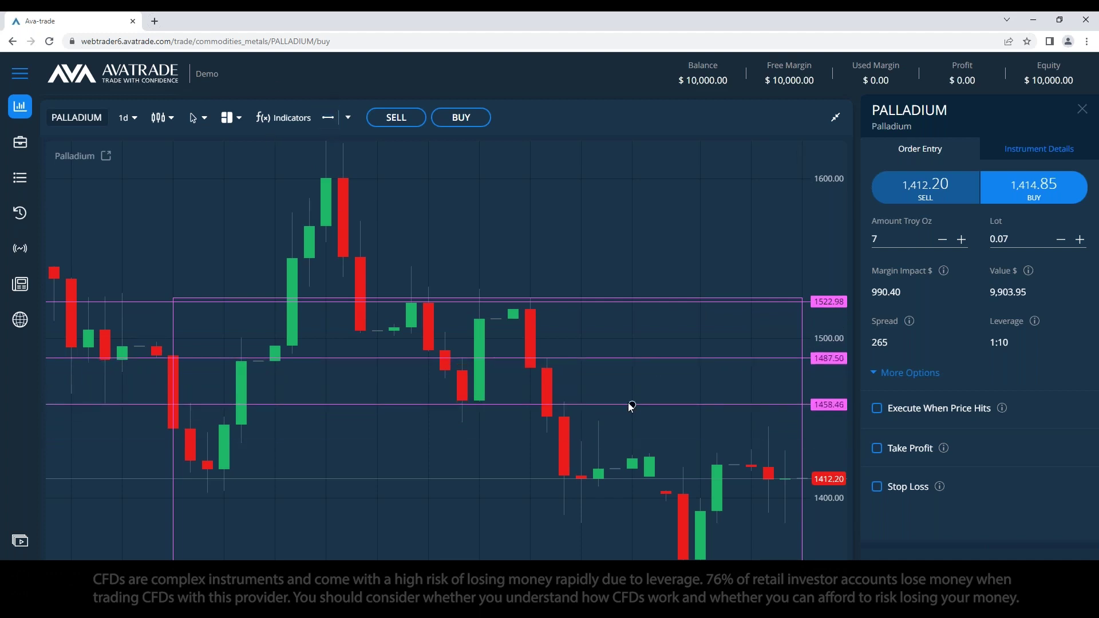
drag(629, 404, 634, 400)
click(703, 423)
click(703, 421)
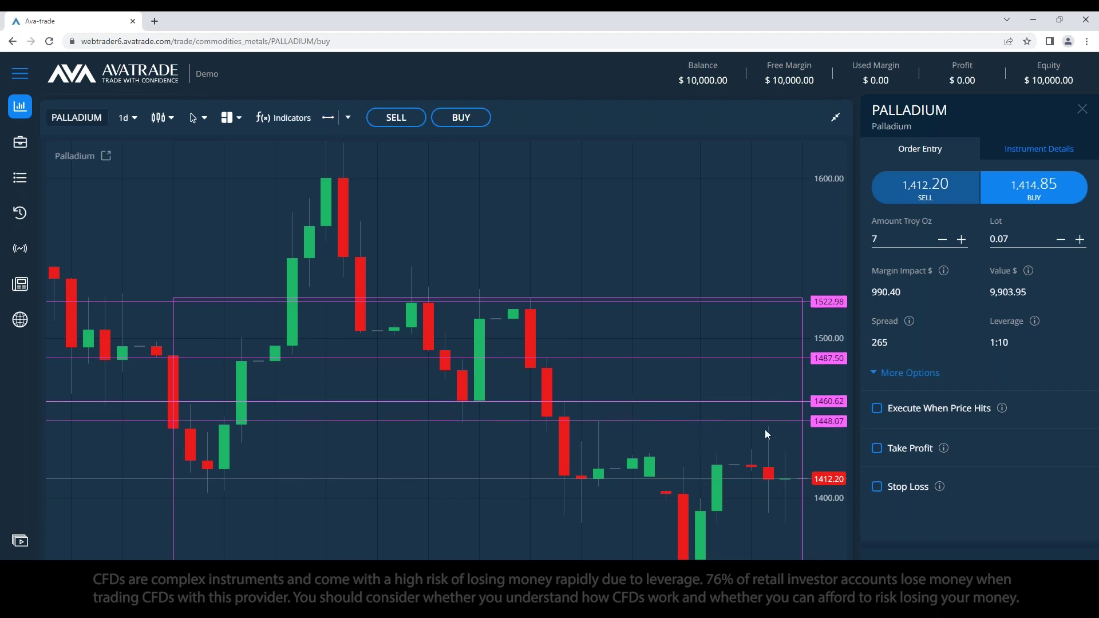
drag(720, 421, 727, 419)
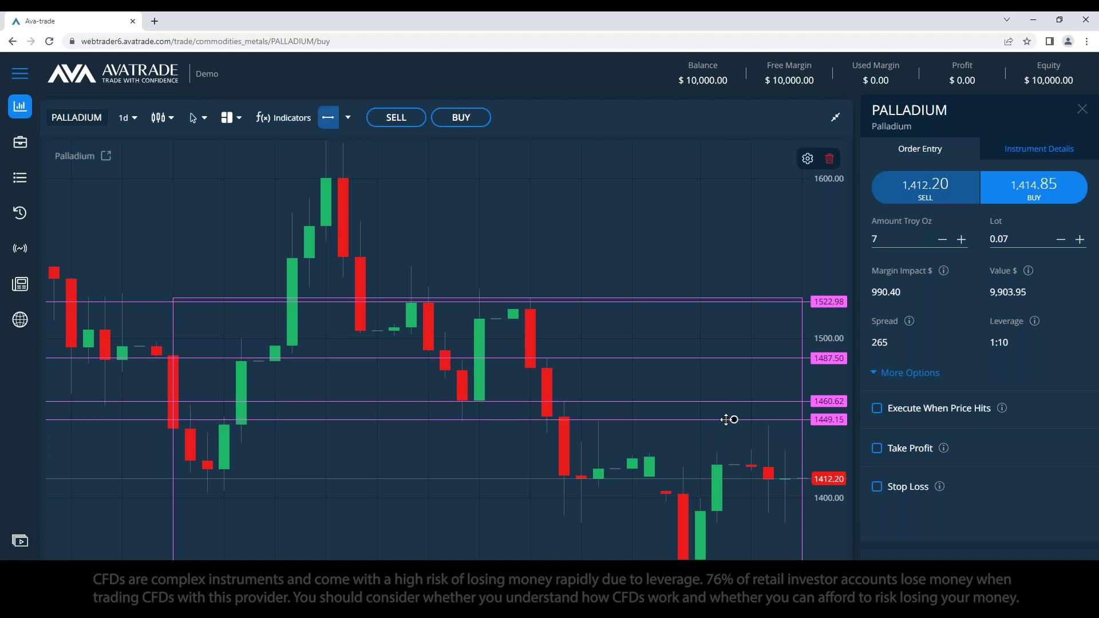
click(780, 522)
Step: Delete the rectangle and raise the top price line to 1525.85
click(641, 297)
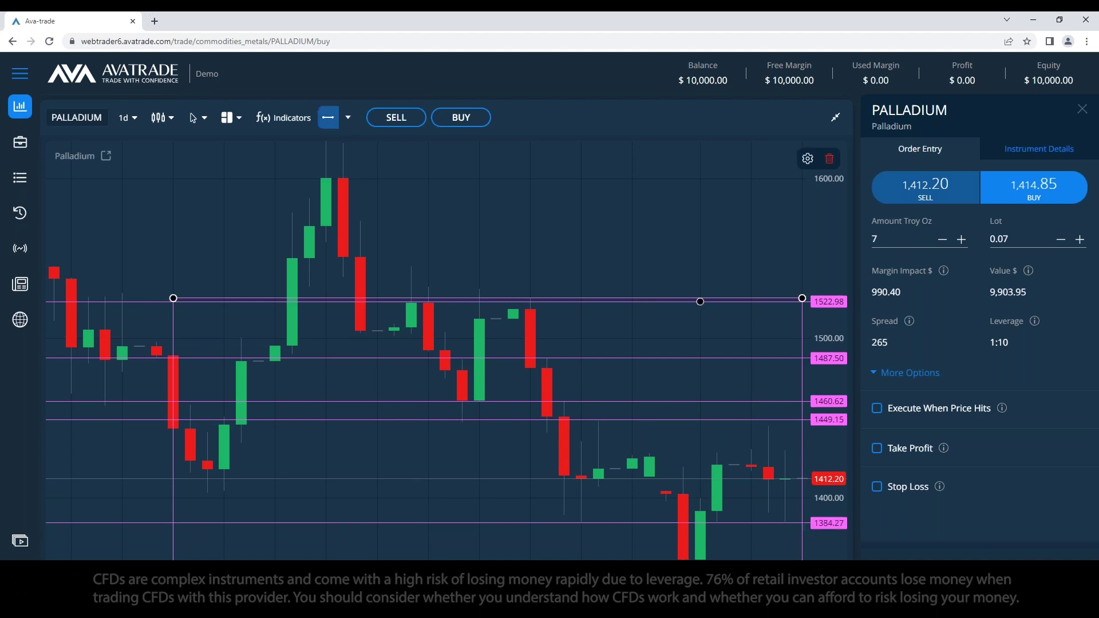
click(832, 158)
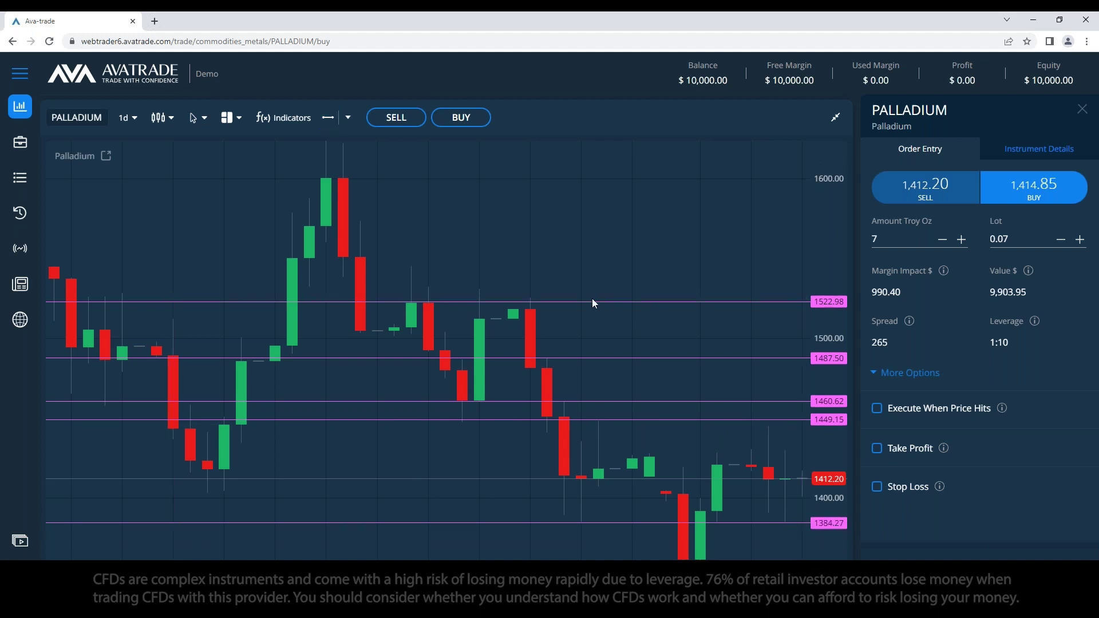
drag(590, 301, 590, 298)
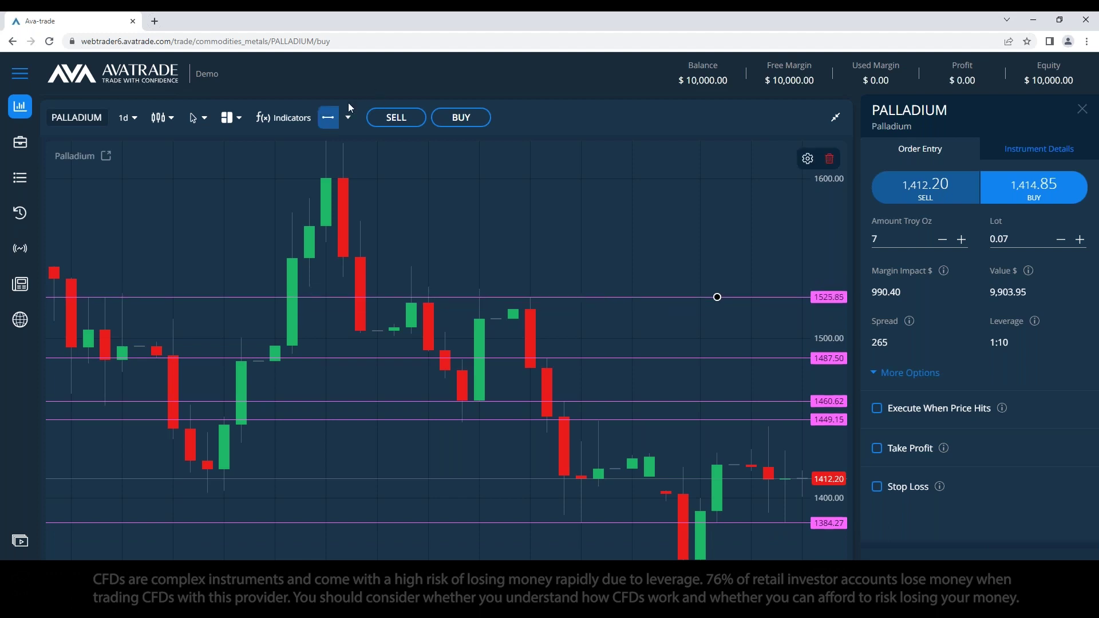
click(347, 118)
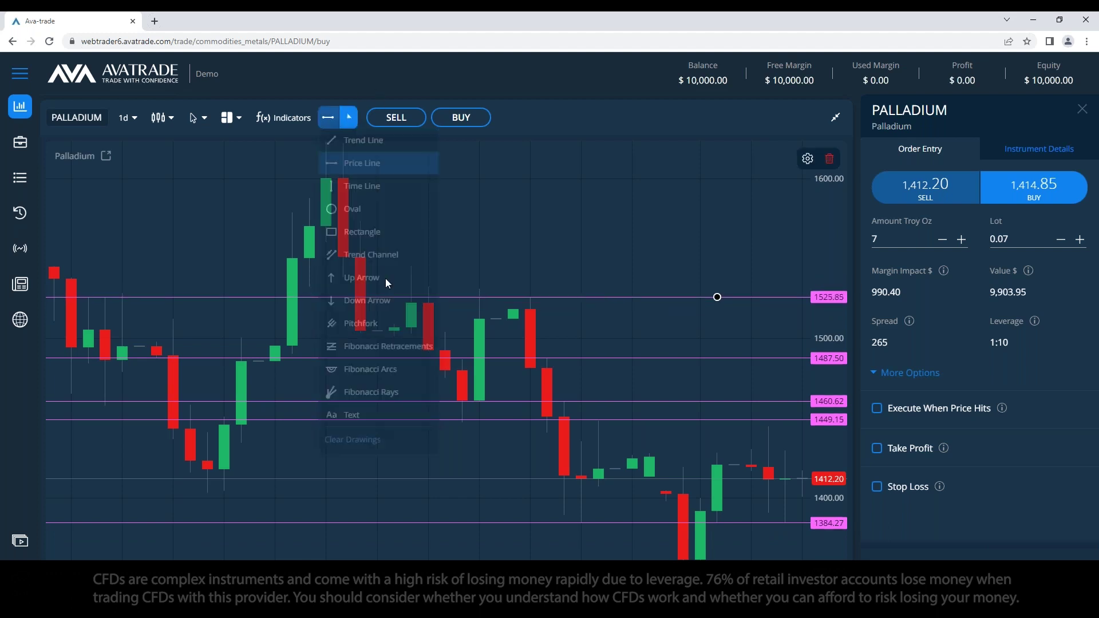
Step: Add a 'Resistance' text label above the top price line
click(369, 414)
click(536, 273)
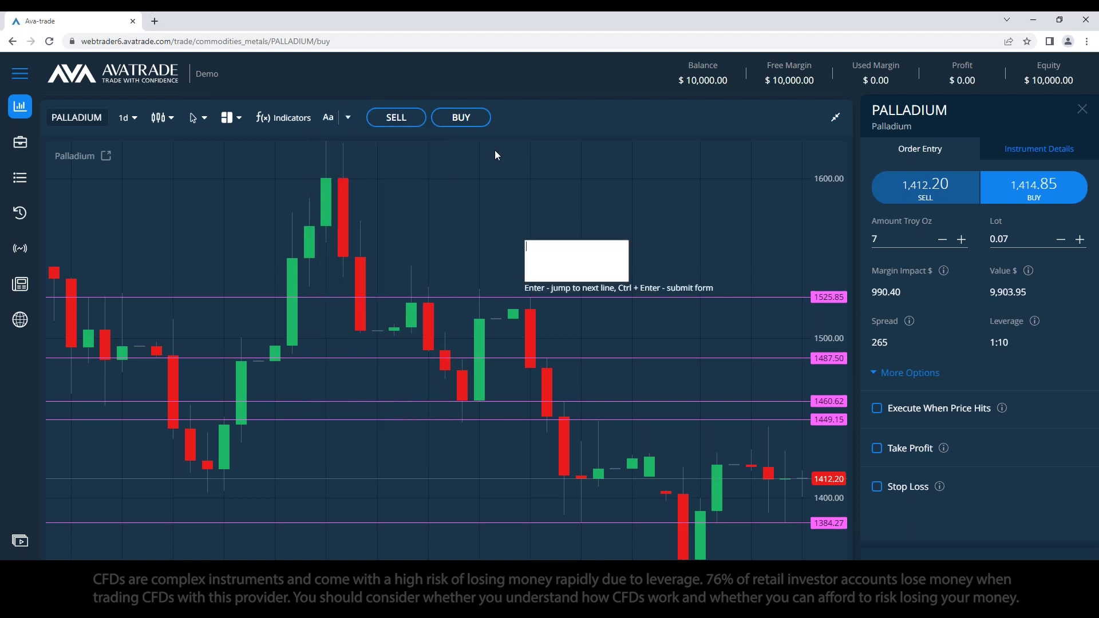
text(Resistance)
key(ctrl+Return)
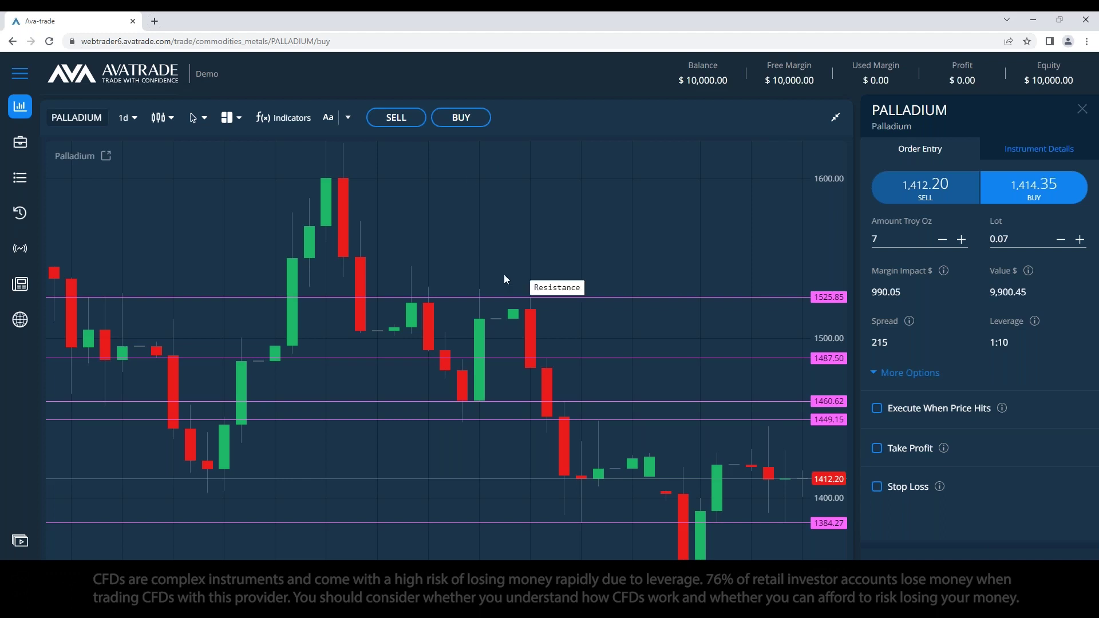
click(328, 117)
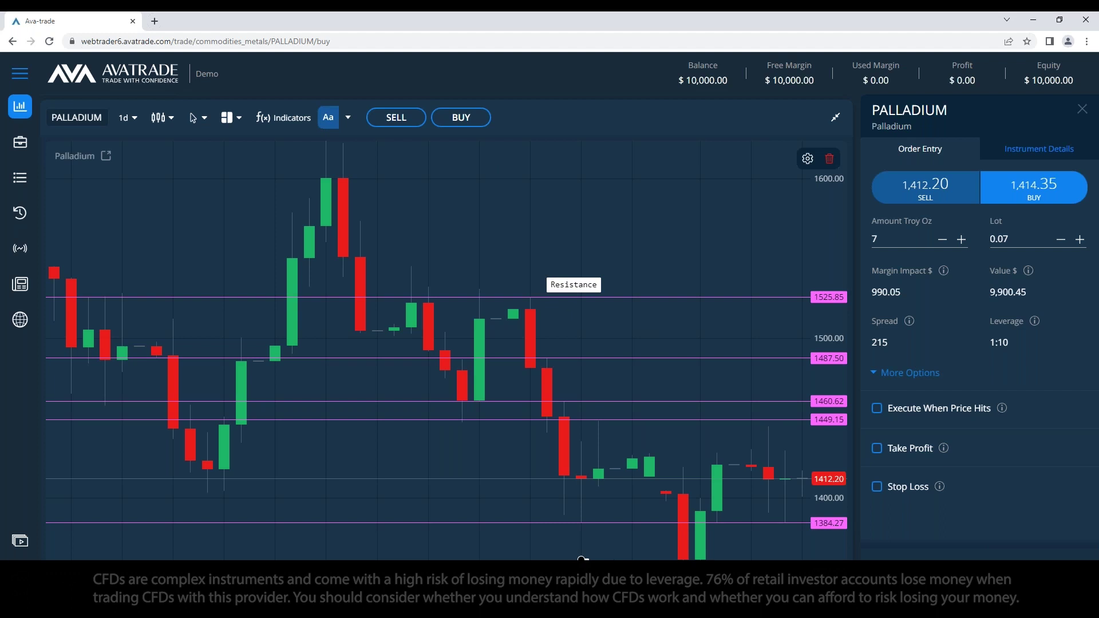
Step: Add a 'Support' text label near the bottom price line
click(578, 521)
text(e)
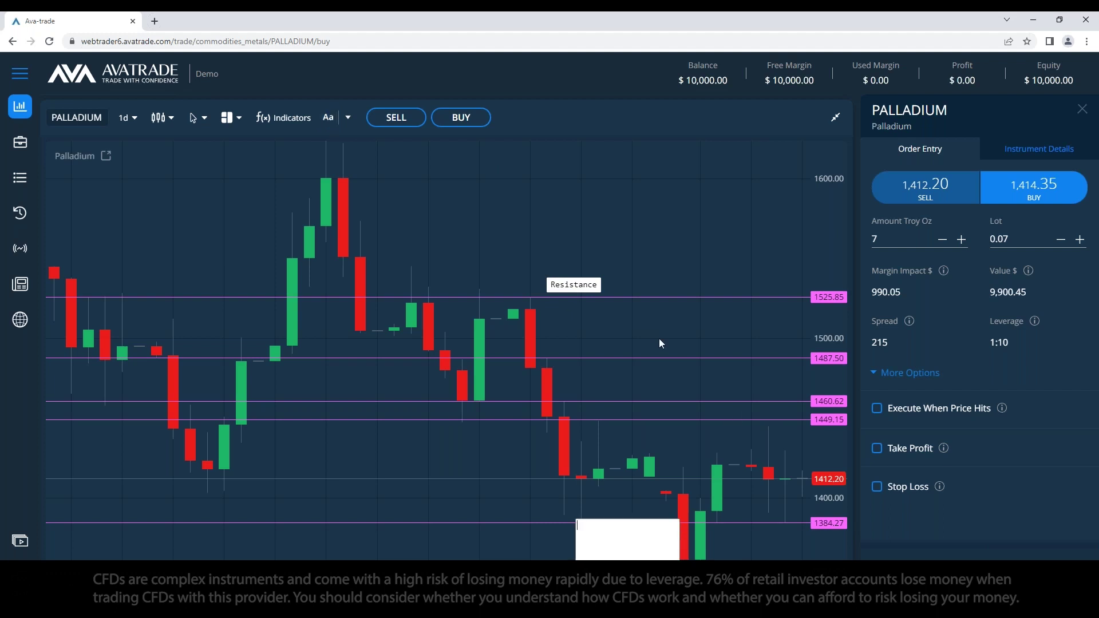
text(Support)
key(Return)
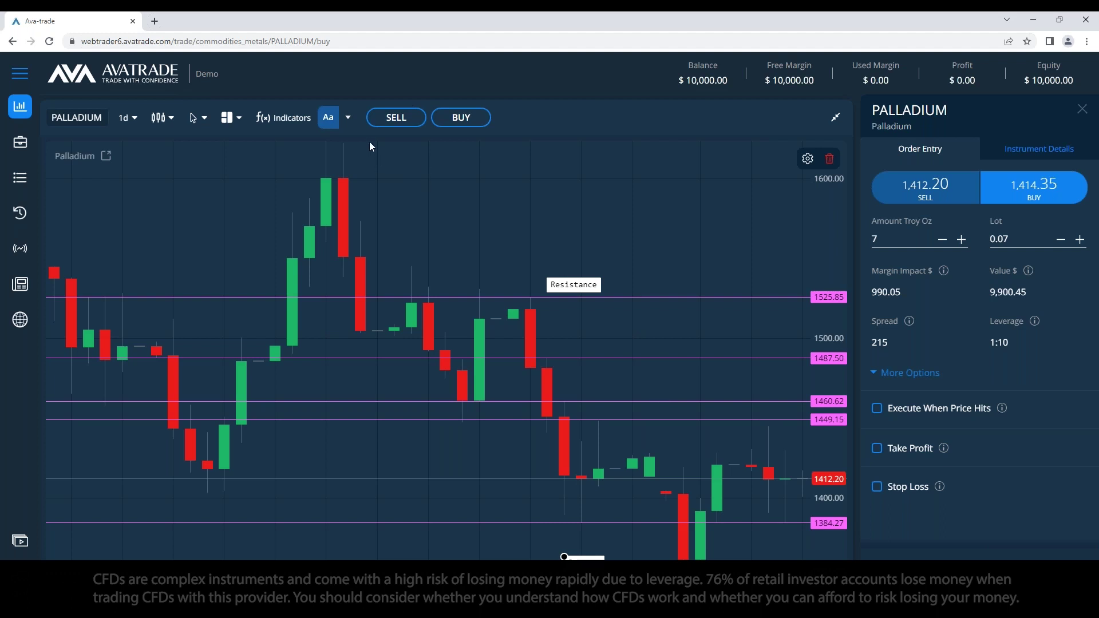
click(348, 118)
Step: Clear all drawings from the chart, then briefly bring up the PALLADIUM notes and minimize them
click(394, 444)
key(alt+Tab)
shift+click(284, 281)
click(285, 281)
click(597, 212)
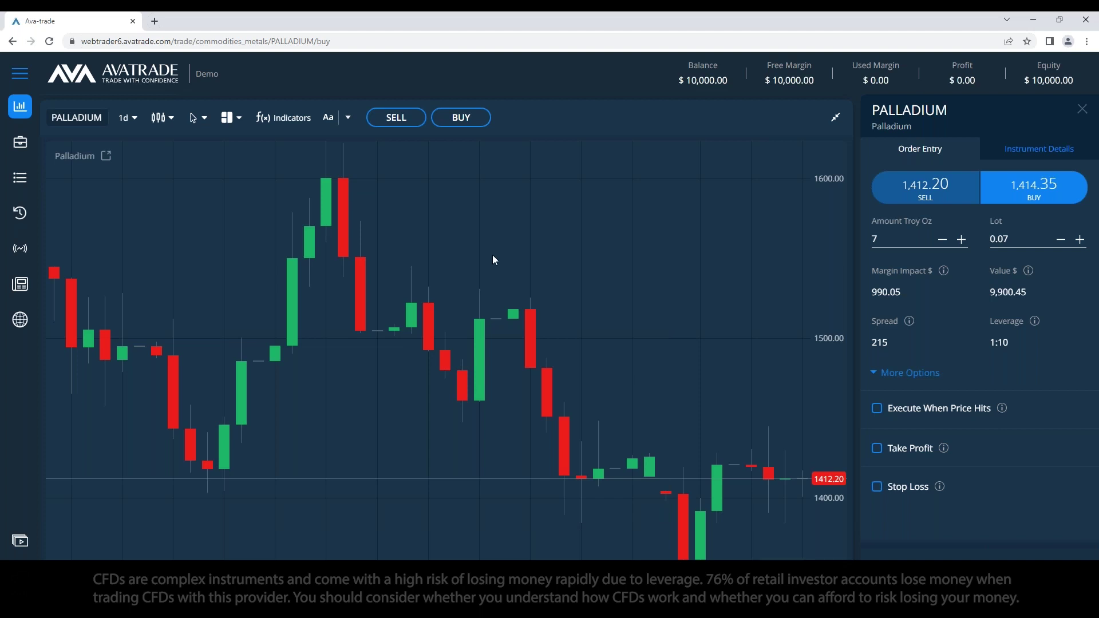
Step: Add the line 'minutes ? hours ? days ? weeks ?' below Movments (Price difference) in the notes
key(alt+Tab)
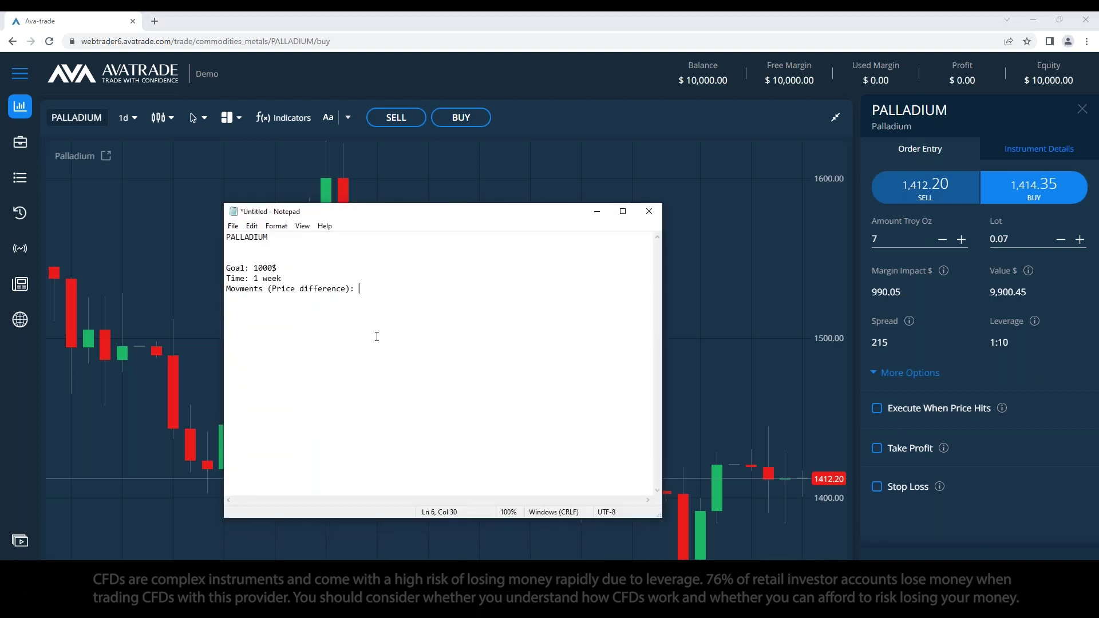
key(Return)
key(Return)
key(BackSpace)
key(BackSpace)
key(BackSpace)
key(Return)
key(Return)
text(hours days ? weeks)
click(254, 309)
text(?)
key(Home)
text(minutes ?)
key(shift+Up)
Step: Delete the timeframe line from the notes, switch the chart to 1w candles and enable the crosshair
key(BackSpace)
click(597, 212)
click(127, 117)
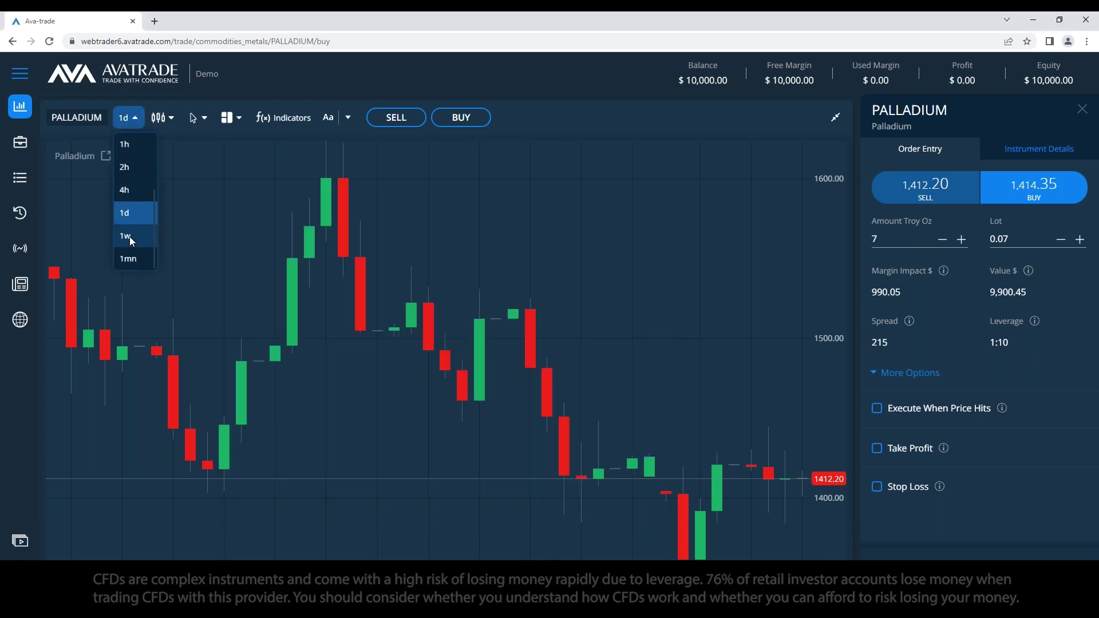
click(132, 236)
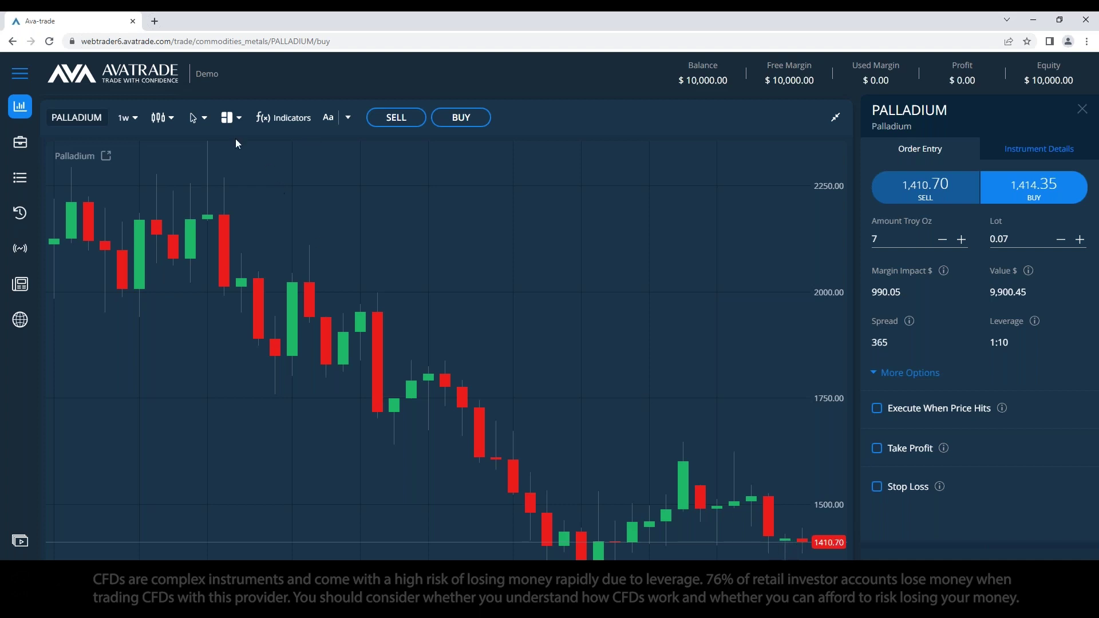
click(204, 120)
click(201, 164)
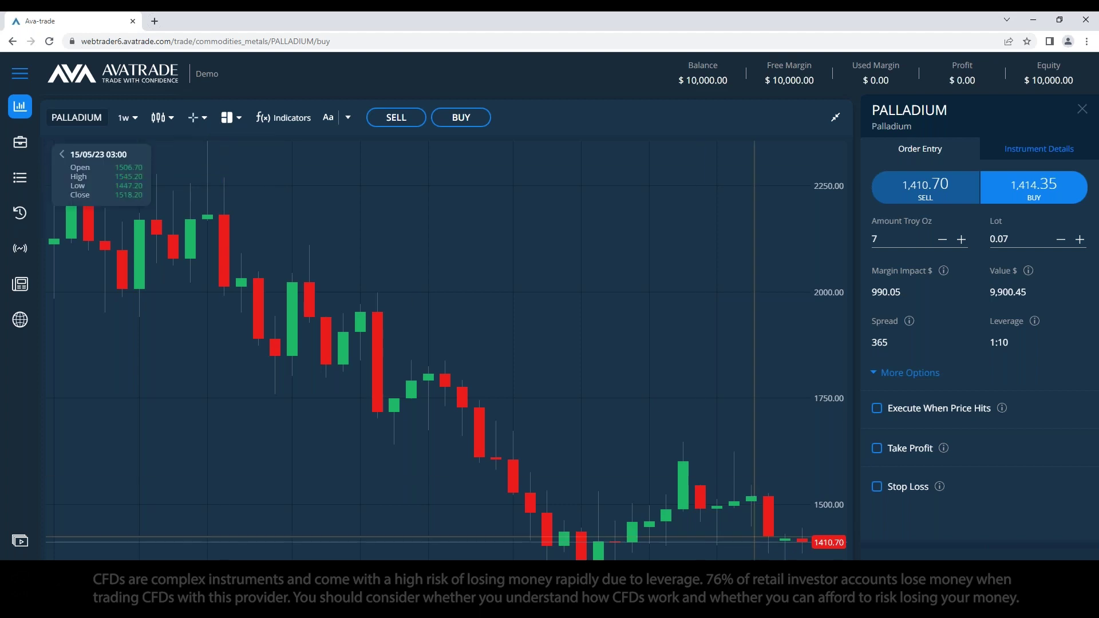
Step: Type 29/5/23 followed by Open:, Close:, High: and Low: lines in the notes
key(alt+Tab)
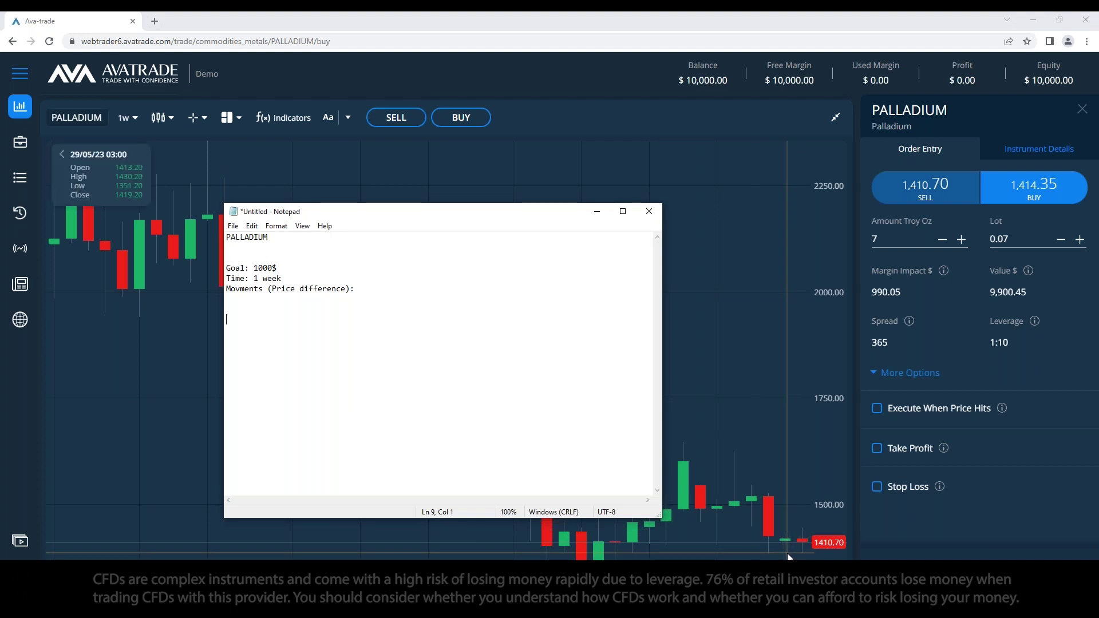
text(29/5/23)
key(Return)
text(Open )
text(Close)
key(BackSpace)
key(BackSpace)
text(se:)
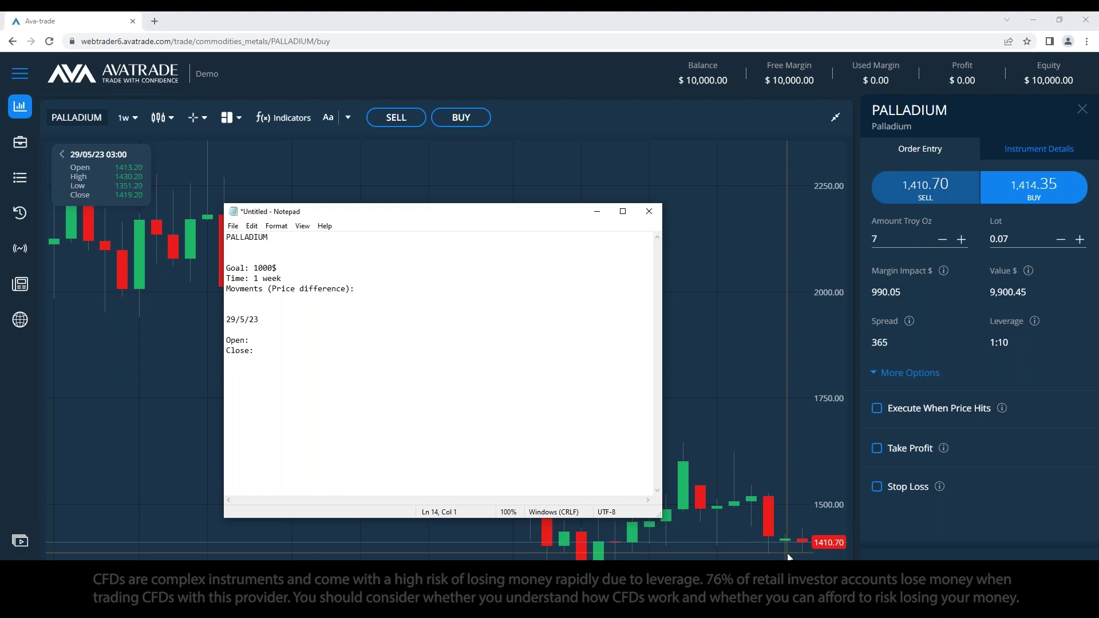
text(High:)
key(Return)
text(Low:)
Step: Add '-' placeholder lines under Open: and High: and a blank line below Low:
click(264, 342)
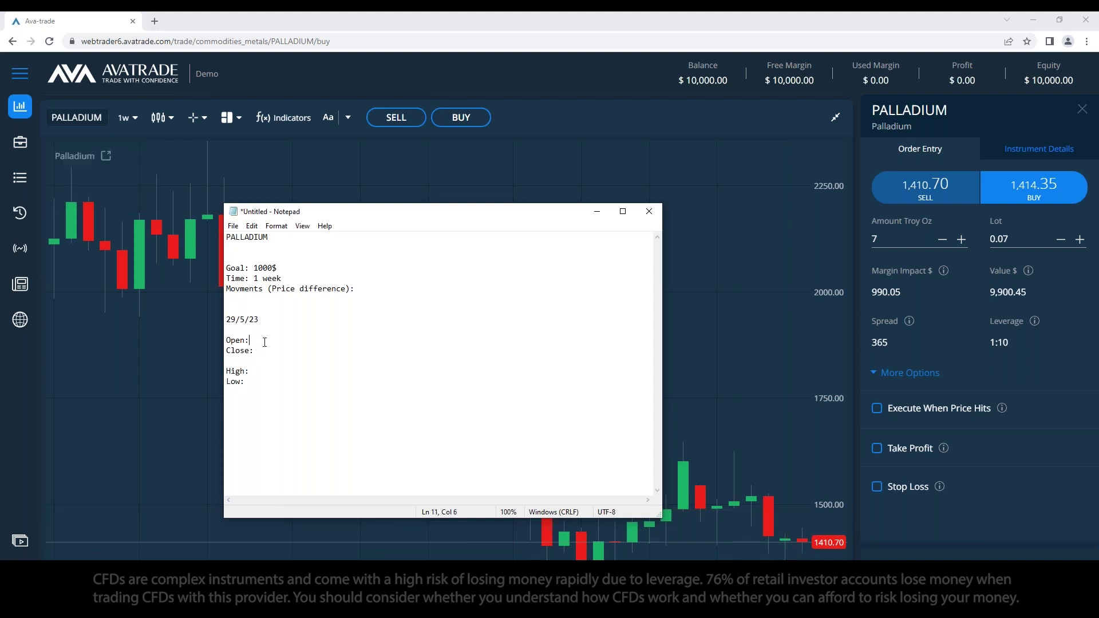
key(Return)
text(-)
click(270, 382)
key(Return)
text(-)
click(277, 412)
key(Return)
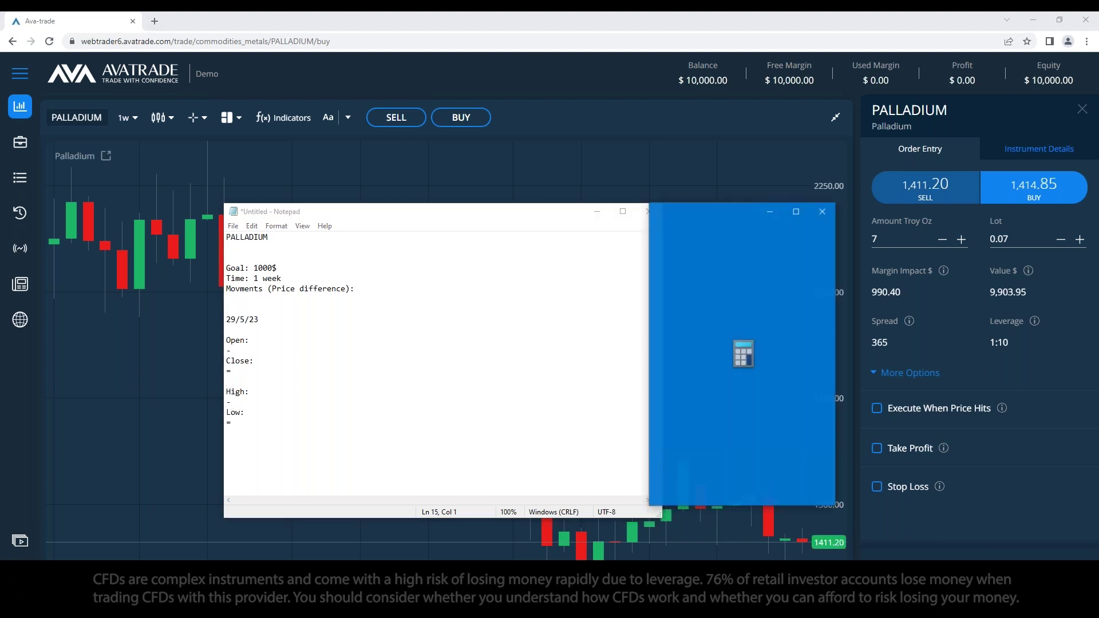
Step: Arrange the notes and Calculator windows on screen, with the notes focused at the Open line
drag(501, 217, 466, 212)
drag(695, 211, 688, 218)
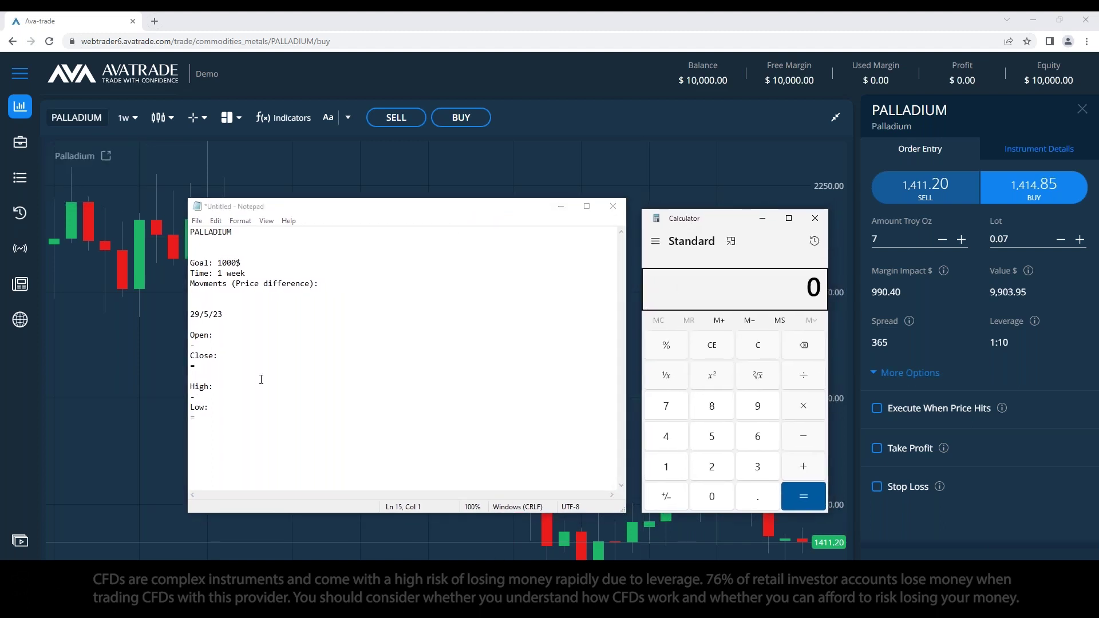
click(302, 373)
drag(502, 211, 396, 222)
drag(690, 226, 588, 254)
mouse_move(783, 529)
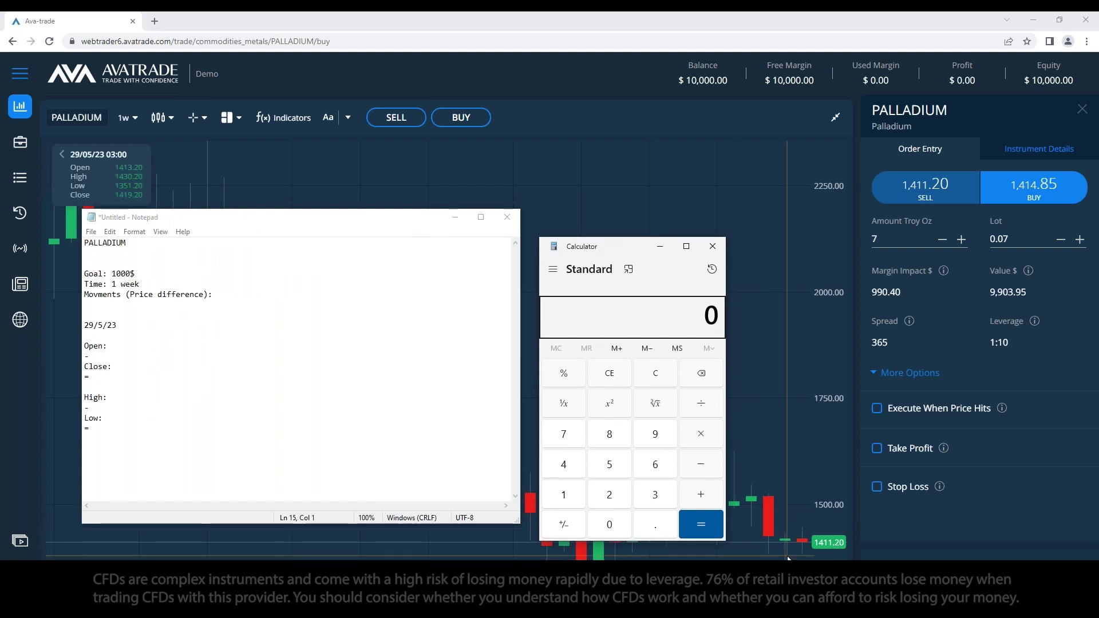
click(196, 346)
drag(408, 219, 399, 255)
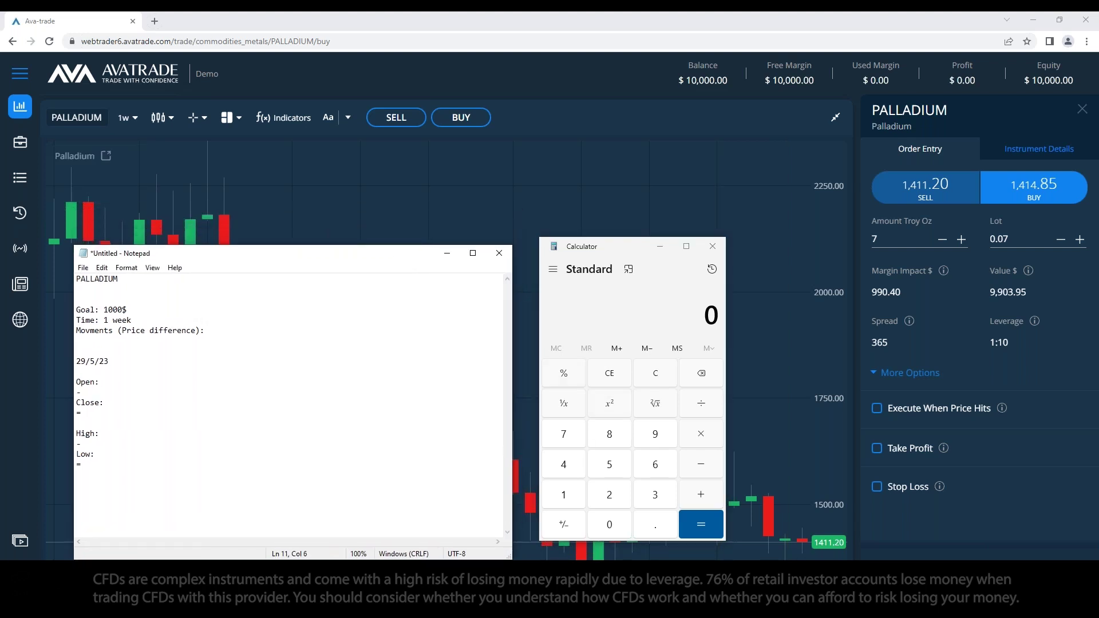
mouse_move(795, 549)
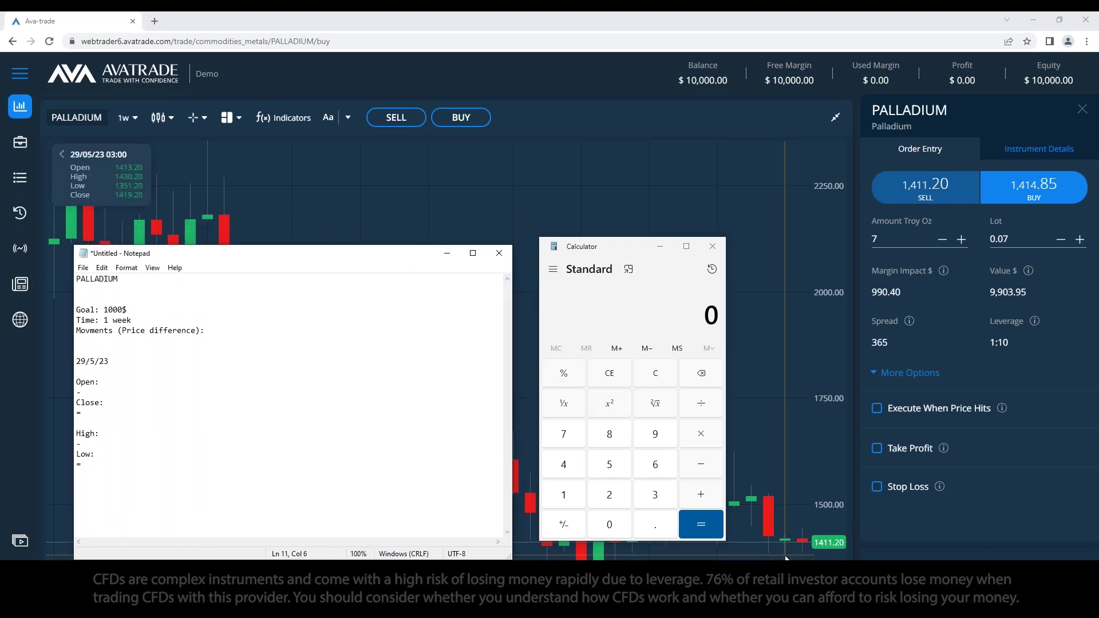
Step: Record Open 1413, Close 1419, High 1430 and Low 1351 for 29/5/23 in the notes
text(1413)
key(Down)
key(Down)
key(Left)
key(Up)
key(End)
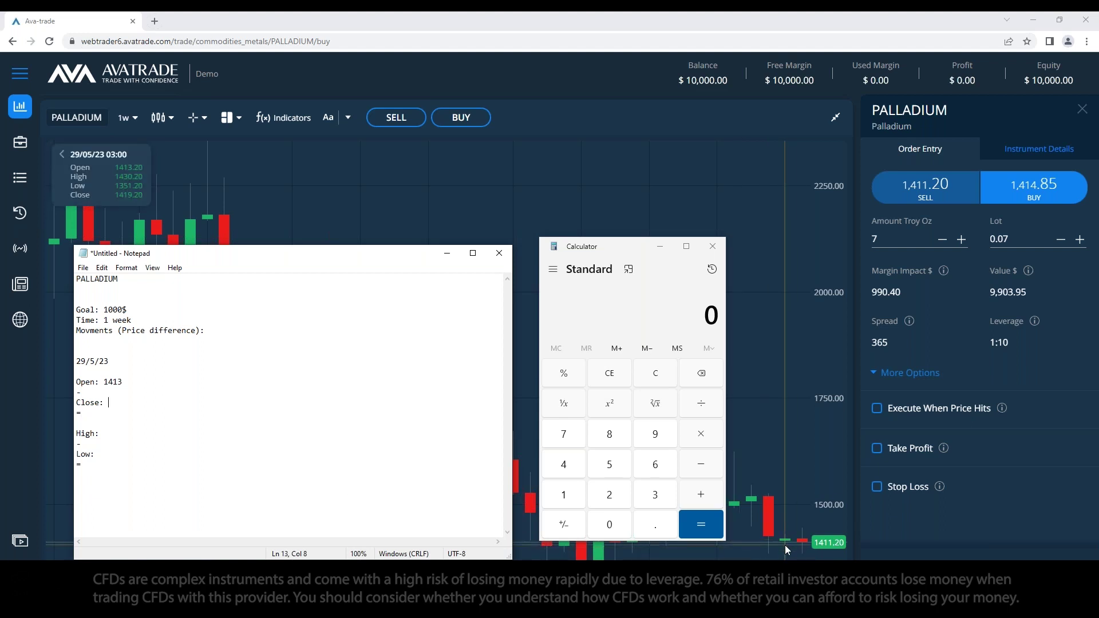
text(1419)
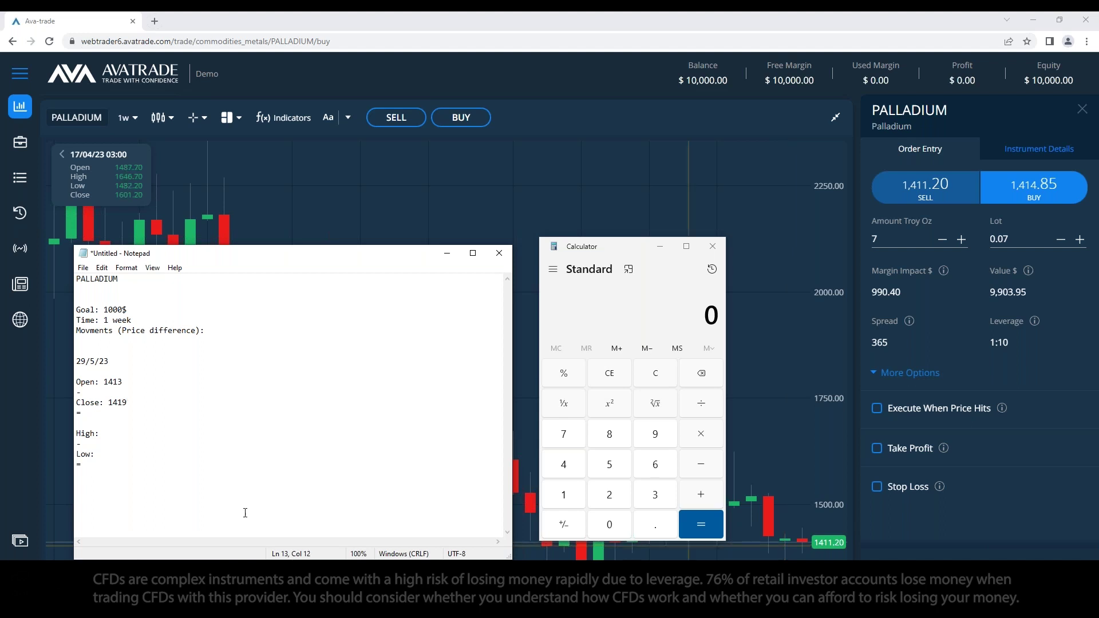
key(Down)
key(Down)
key(Down)
key(Down)
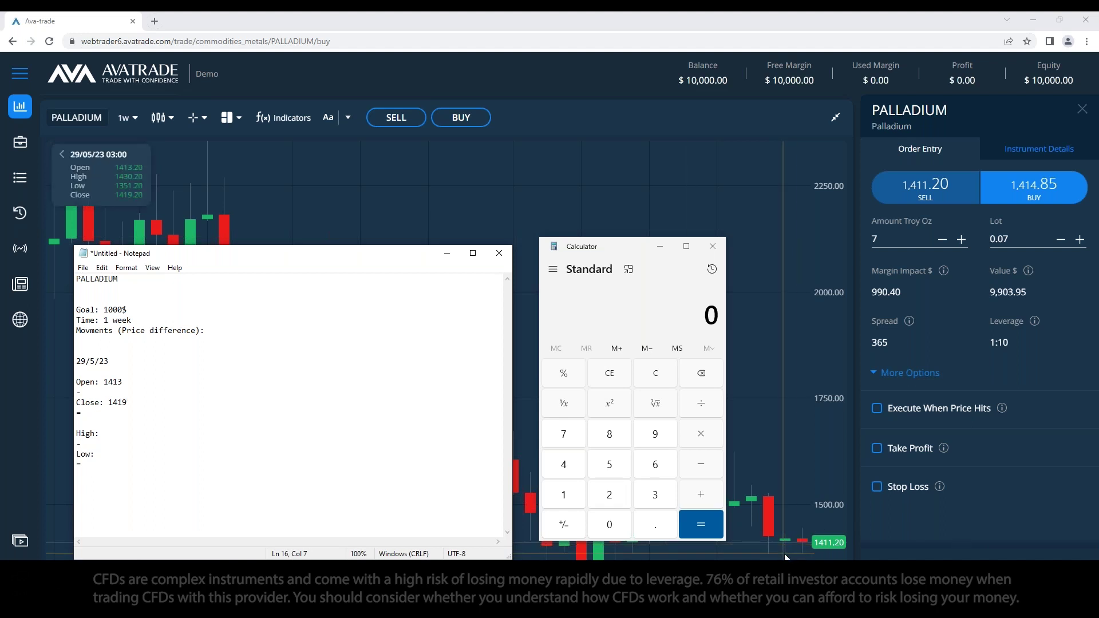
text(1430)
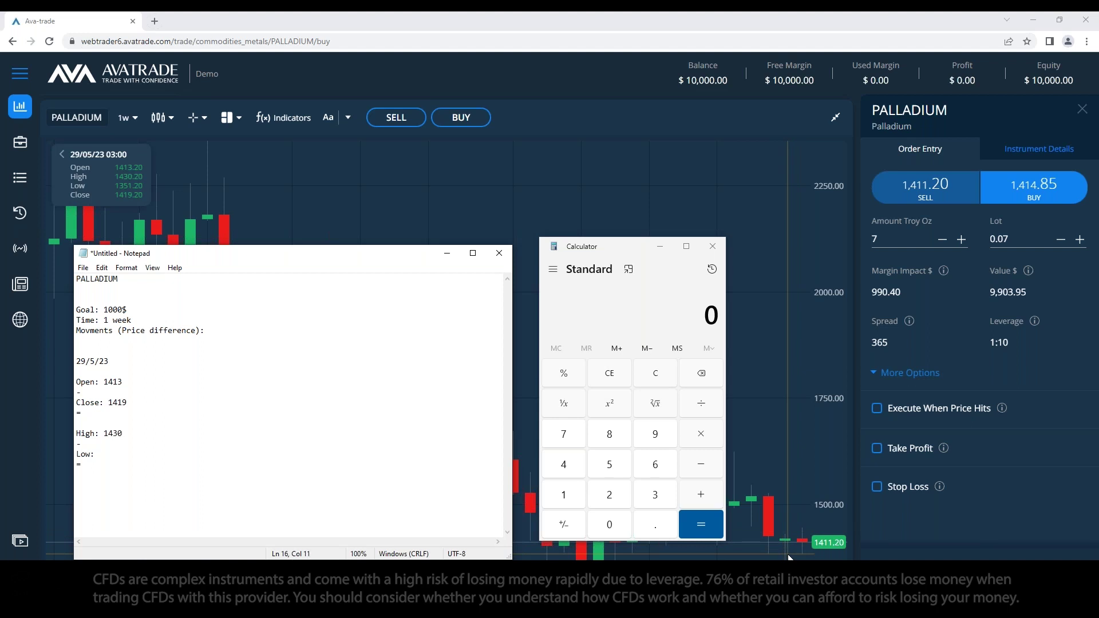
key(Down)
key(Down)
key(Down)
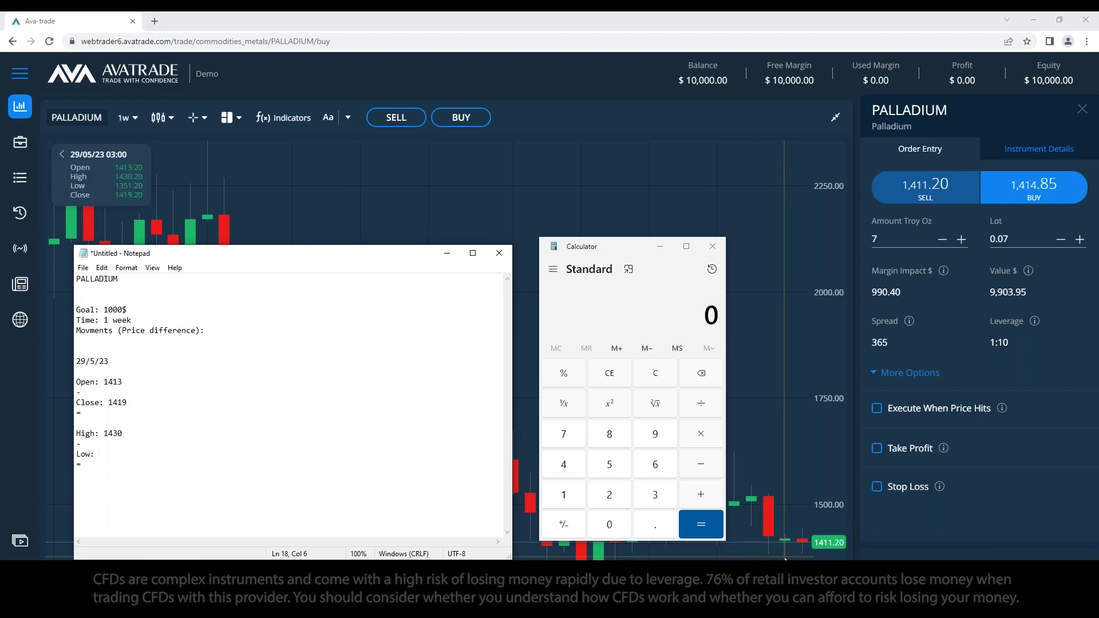
text(1351)
click(230, 390)
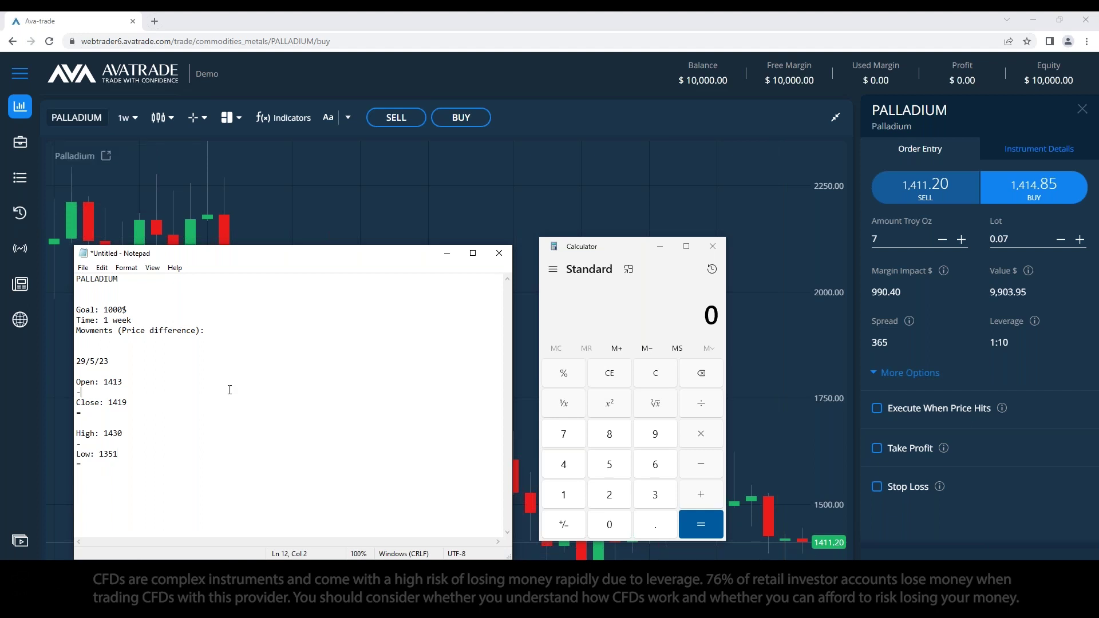
click(223, 427)
Step: Compute 1413 − 1419 in Calculator and note the difference 6 under Close
click(661, 324)
text(1)
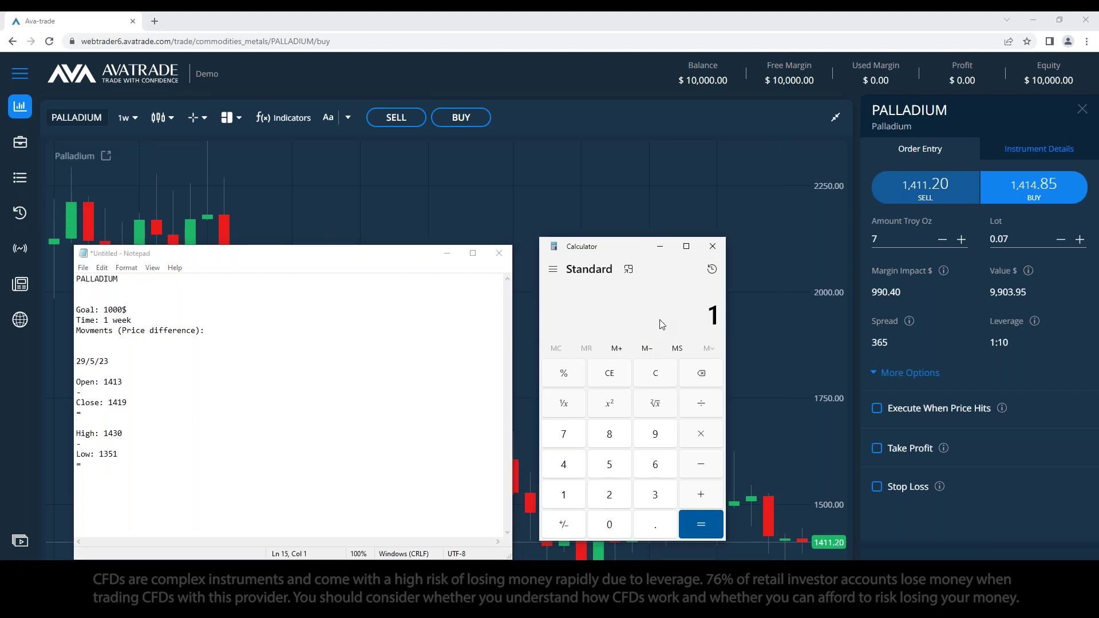
text(,413)
key(minus)
text(1419)
key(Return)
click(108, 422)
text(6)
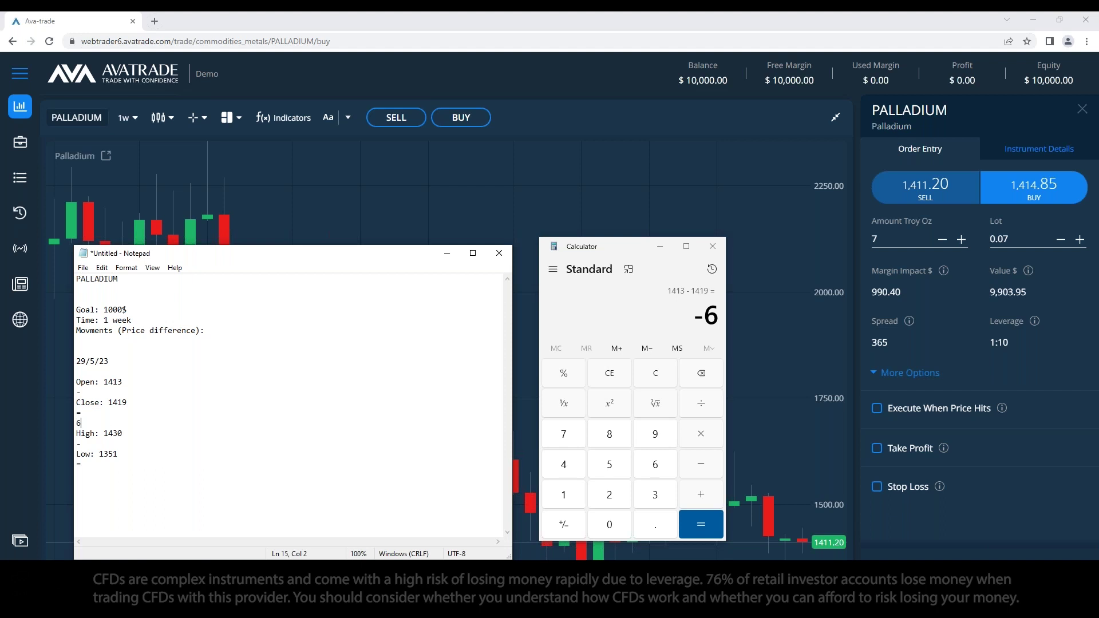
Step: Compute 1430 − 1351 in Calculator and note the result 79 under Low
click(108, 476)
click(660, 325)
key(Escape)
text(1430 )
text(- 1351)
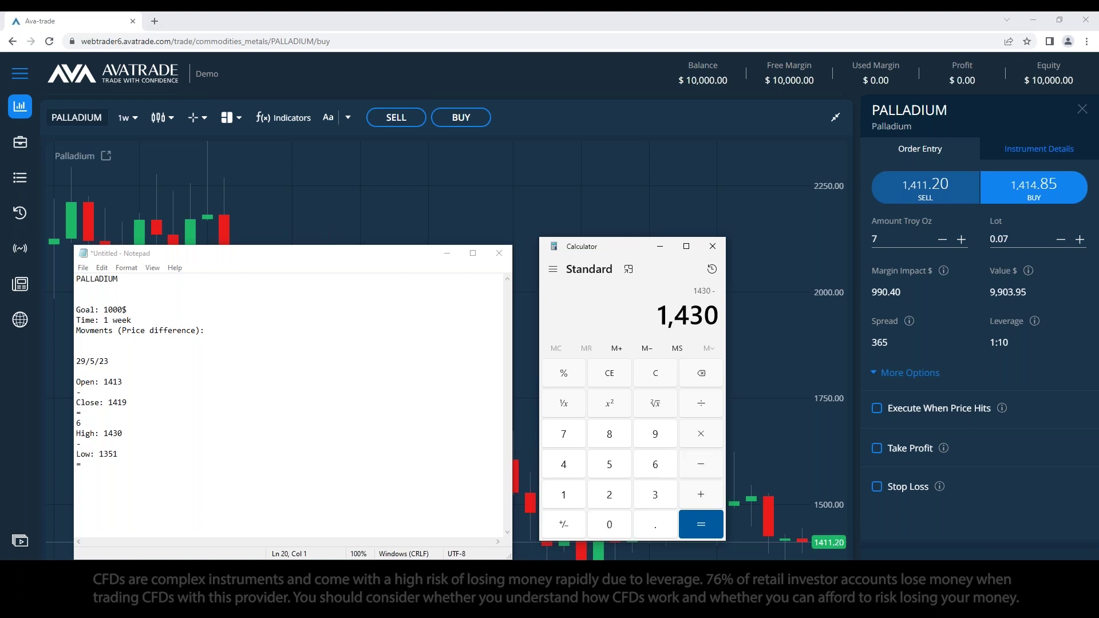
key(Return)
click(154, 478)
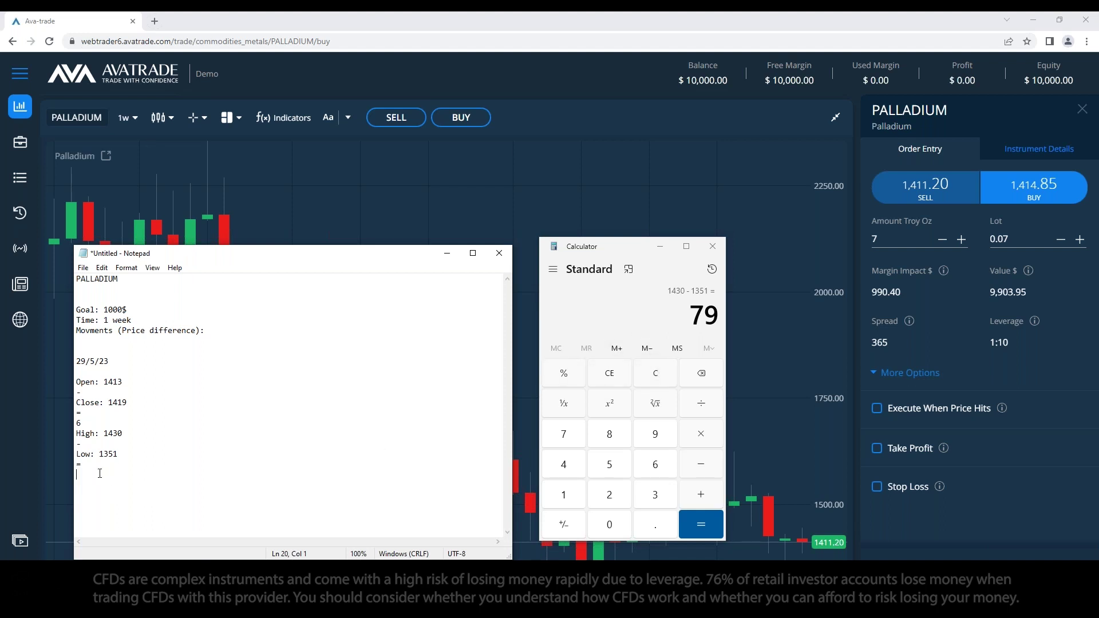
text(79)
Step: Clear the Calculator display and move the notes window up over it
click(642, 382)
click(642, 382)
drag(387, 255, 441, 224)
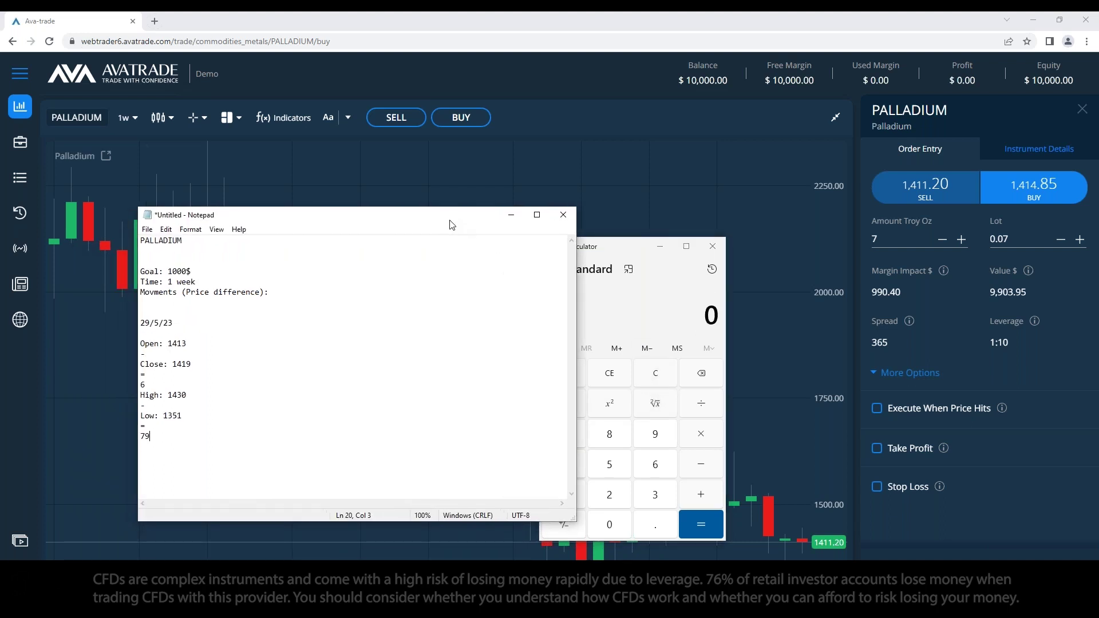
Step: Move Calculator aside and delete the dash line under High and the equals line under Low
drag(618, 250, 684, 235)
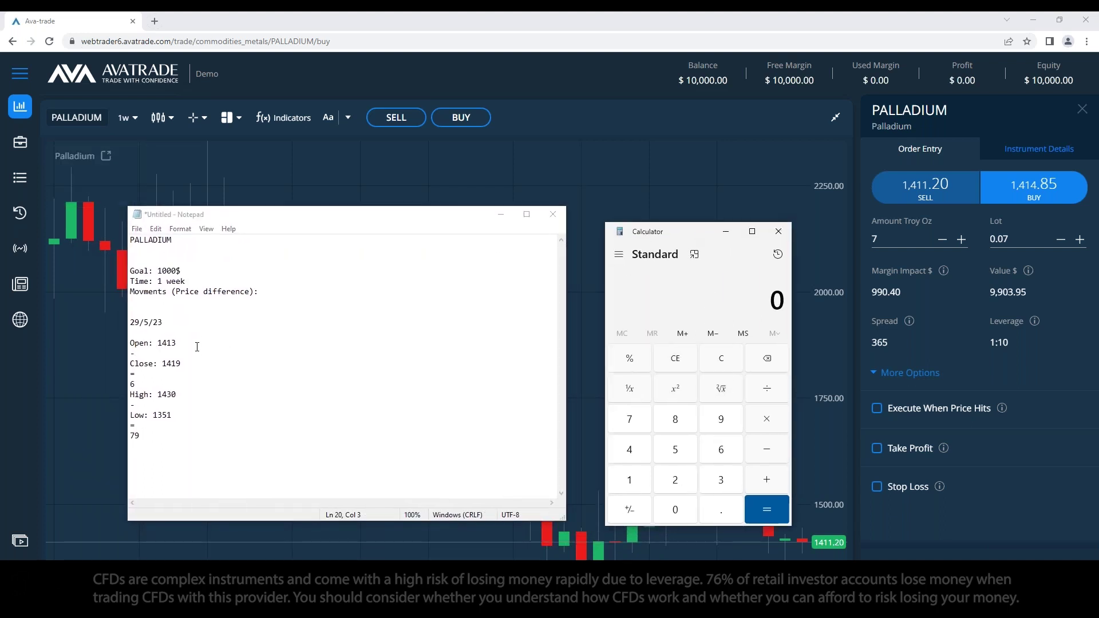
drag(149, 405, 131, 425)
key(BackSpace)
key(BackSpace)
key(BackSpace)
click(152, 404)
Step: Remove the Open/Close placeholders and empty lines, add a blank line after 6, and close Calculator
key(BackSpace)
drag(150, 374, 130, 353)
key(BackSpace)
key(BackSpace)
key(Delete)
key(End)
key(Delete)
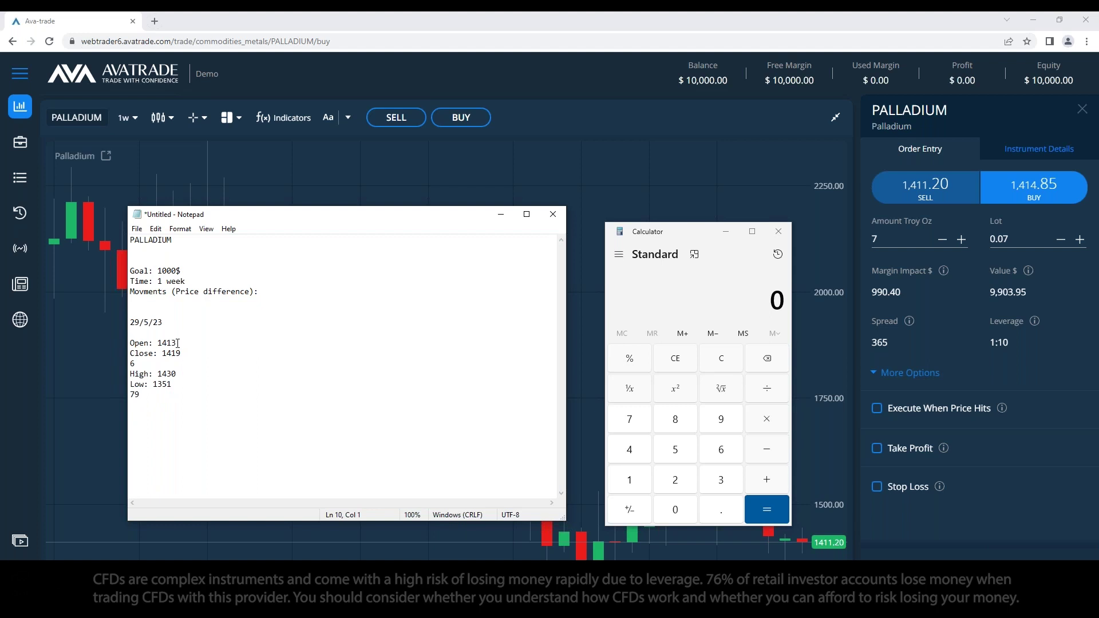
key(Return)
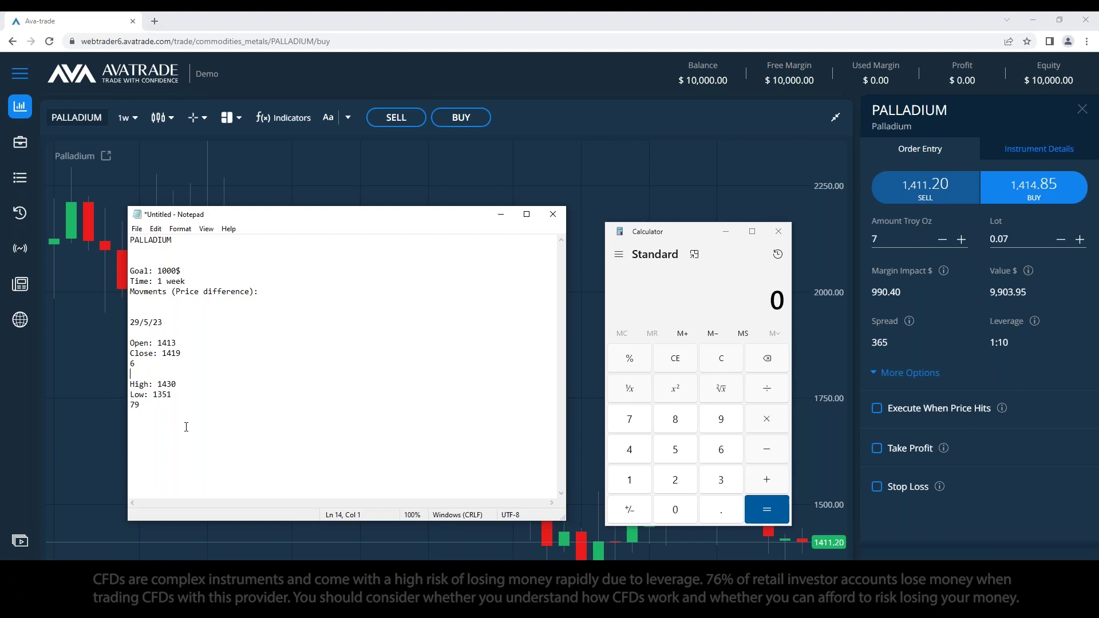
click(725, 232)
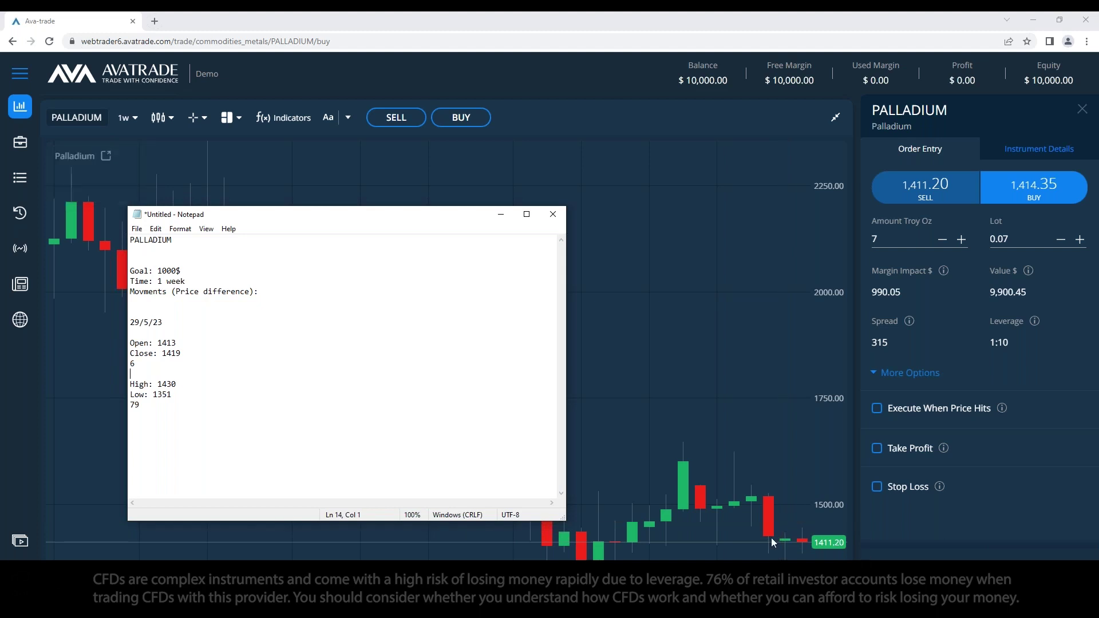
Step: Pick the Down Arrow tool, then draw a trial price line on the chart and delete it
click(348, 117)
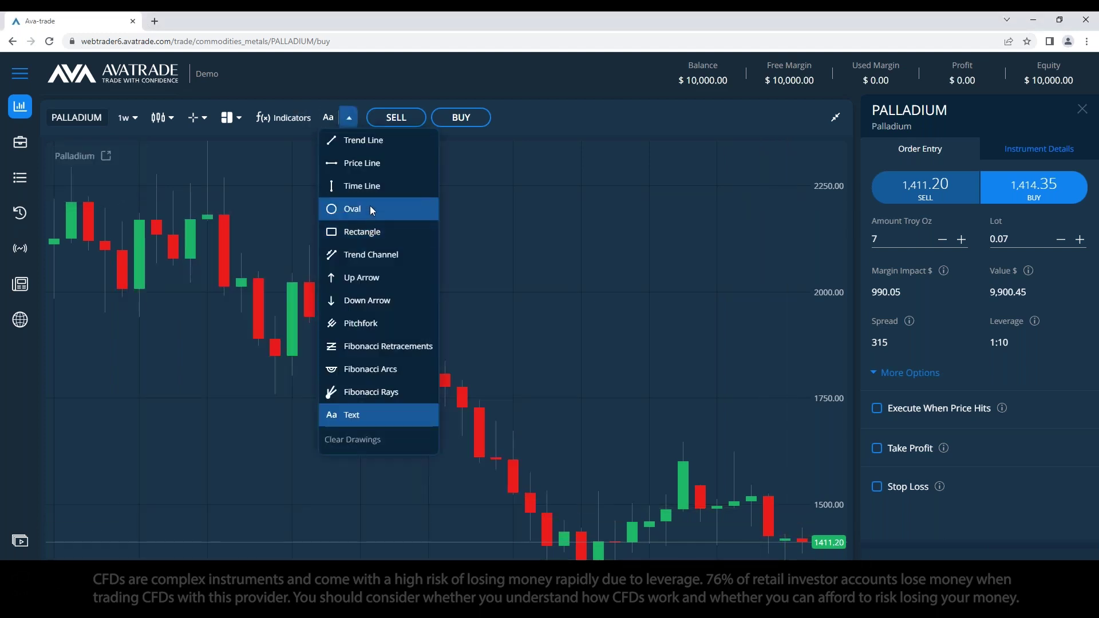
click(399, 299)
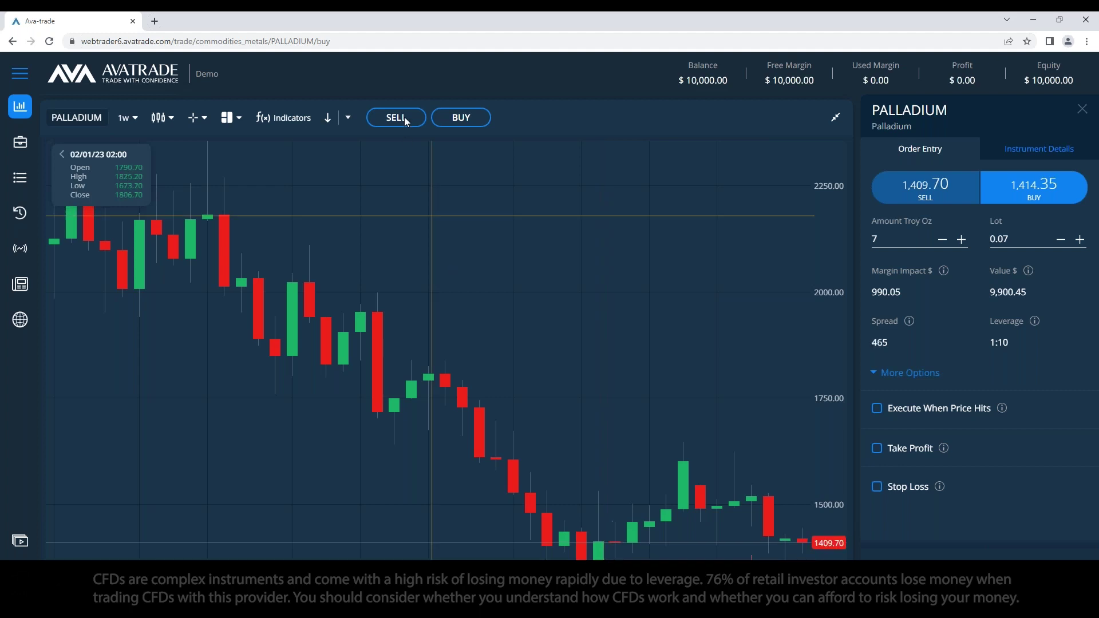
click(348, 117)
click(359, 164)
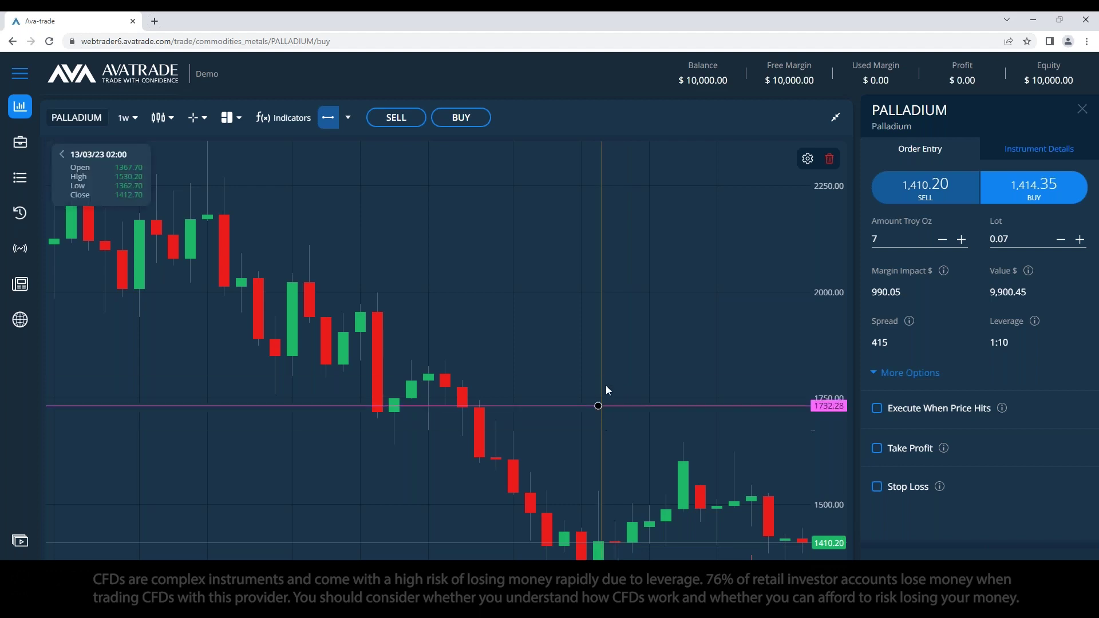
click(598, 360)
click(829, 160)
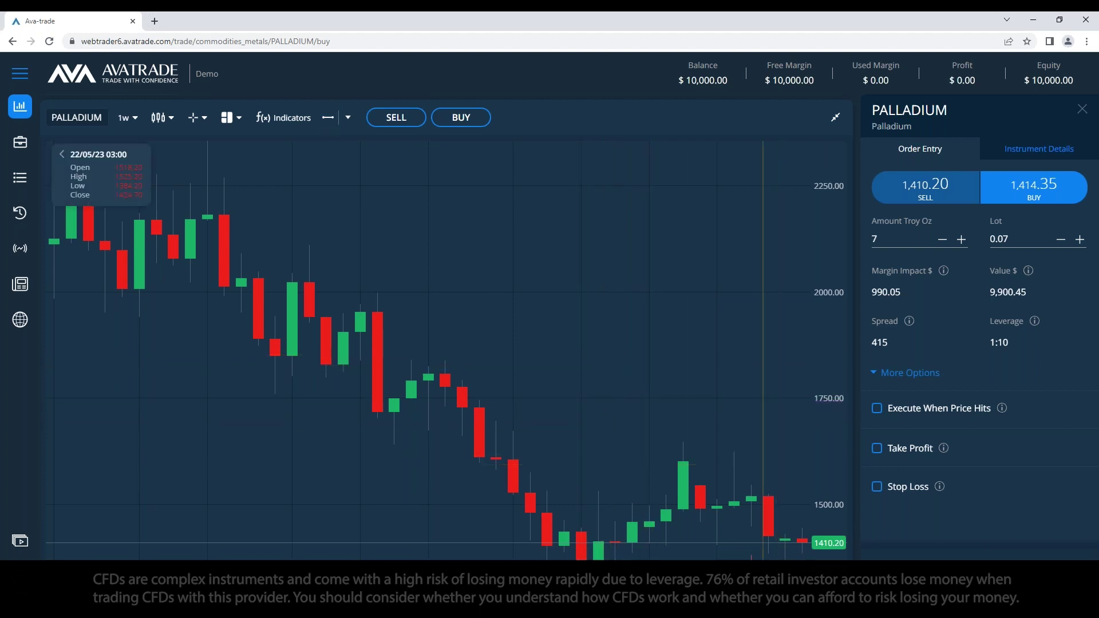
click(829, 161)
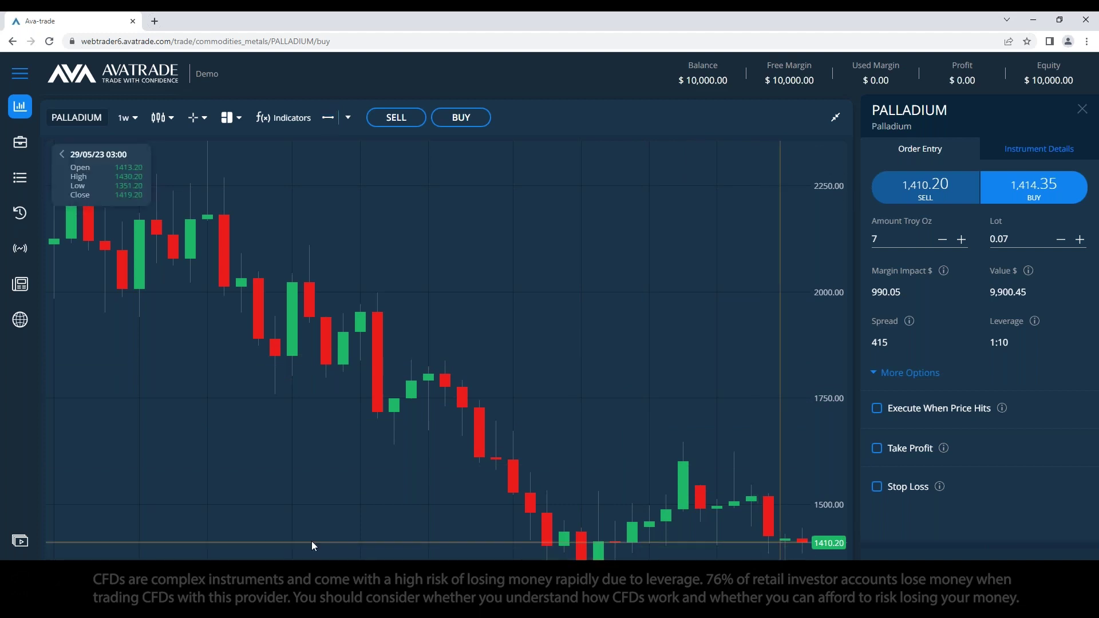
click(779, 607)
key(alt+Tab)
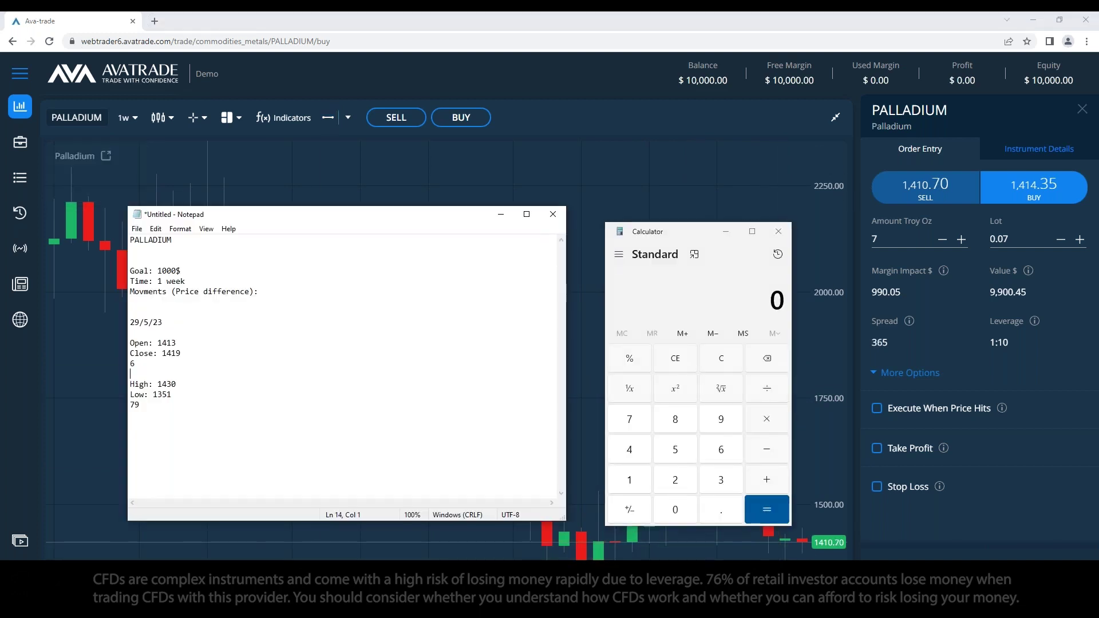
drag(457, 215, 401, 203)
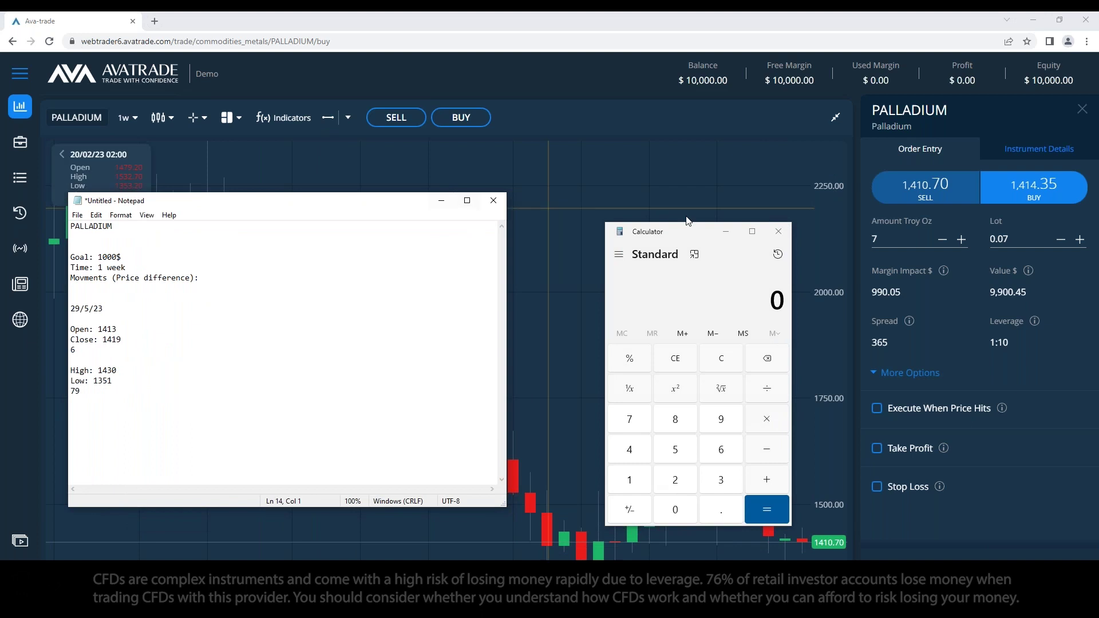
click(733, 231)
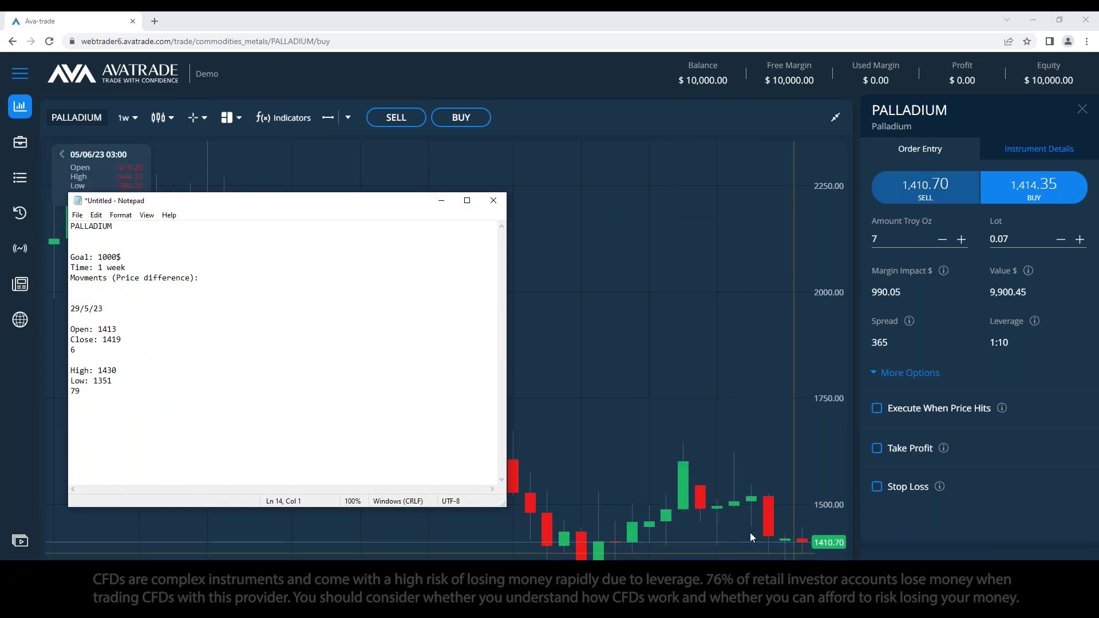
drag(79, 351, 70, 350)
click(303, 360)
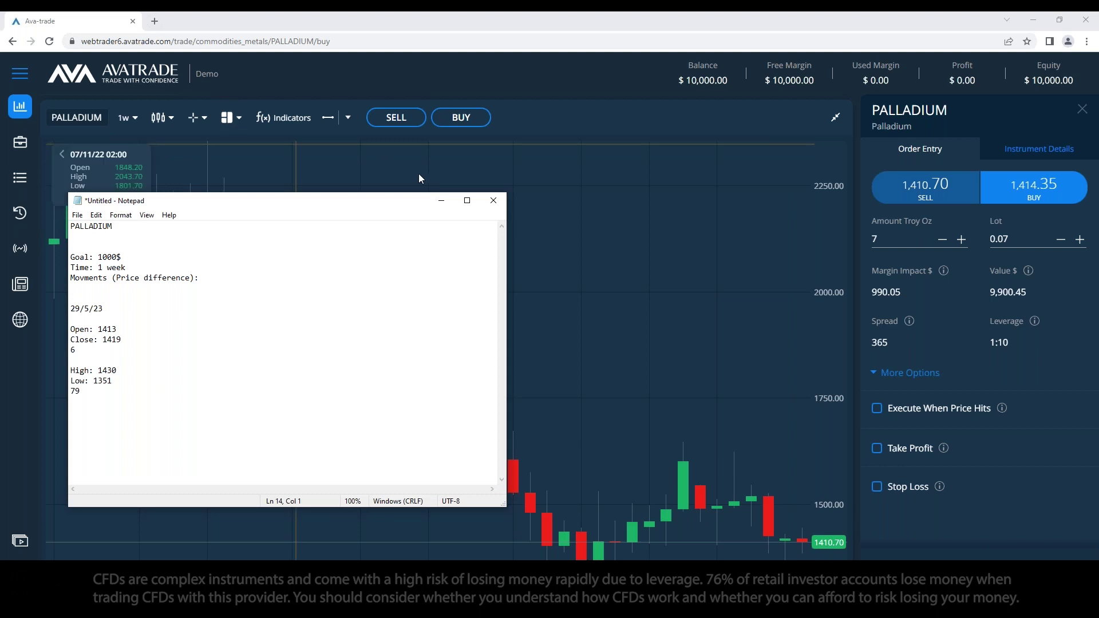
click(441, 203)
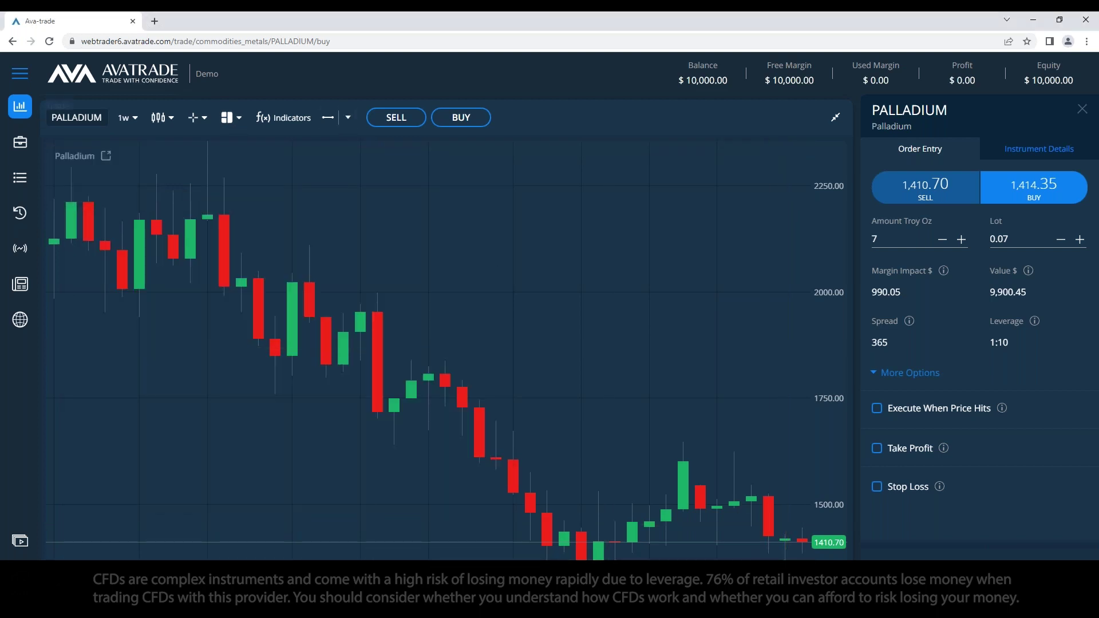
click(125, 125)
Step: Switch the chart to daily candles and draw time lines at 29/05/23 and near 03/06/23
click(135, 212)
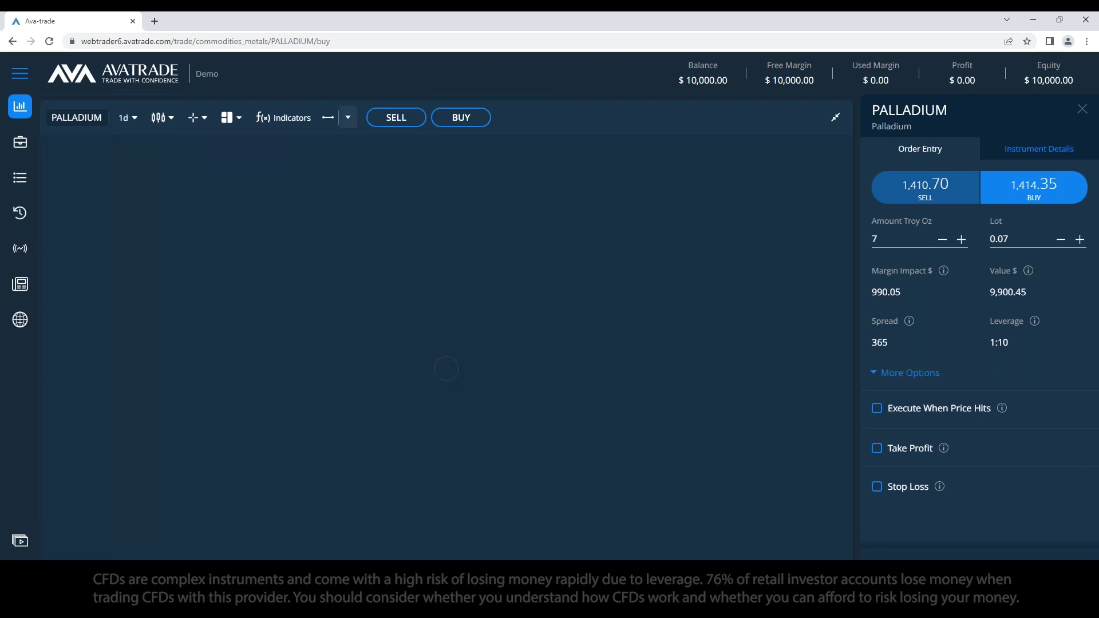
click(347, 118)
click(358, 185)
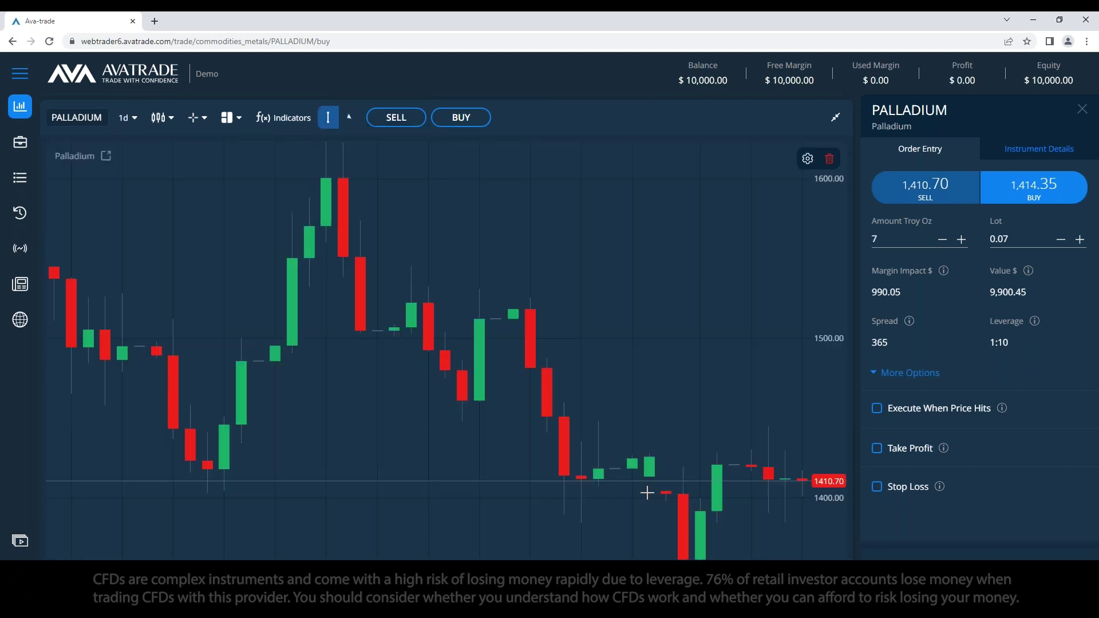
click(649, 496)
click(651, 494)
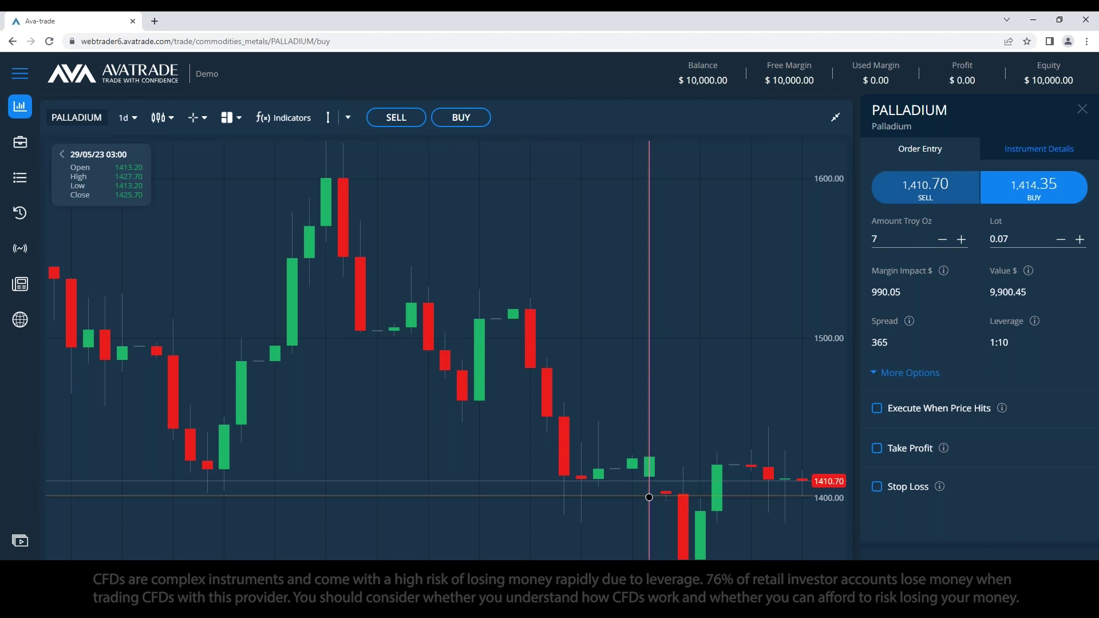
click(328, 117)
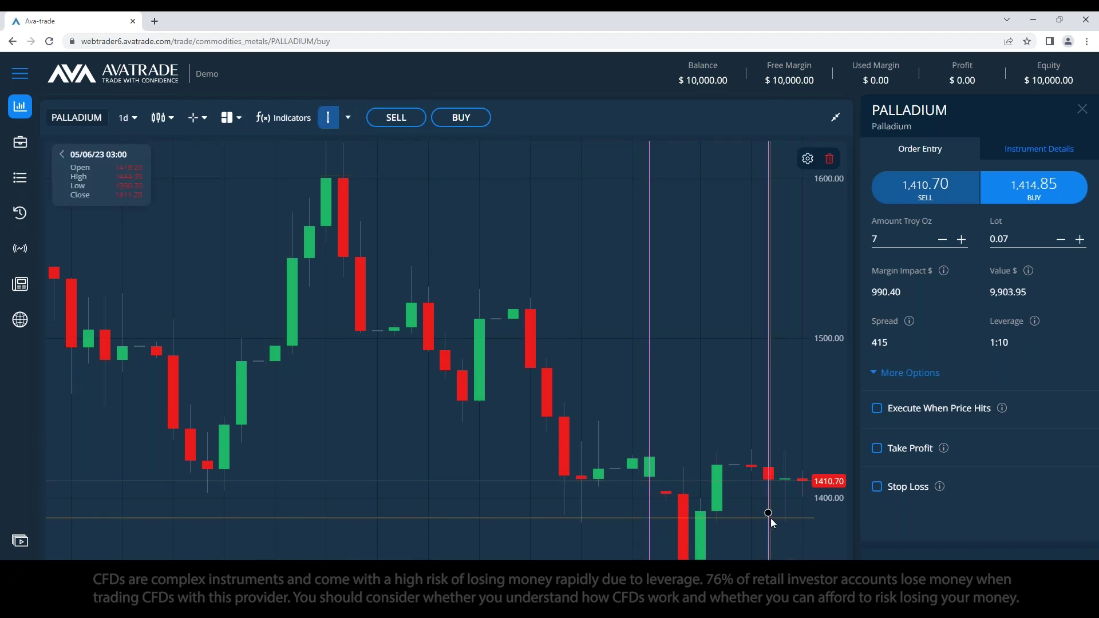
click(735, 509)
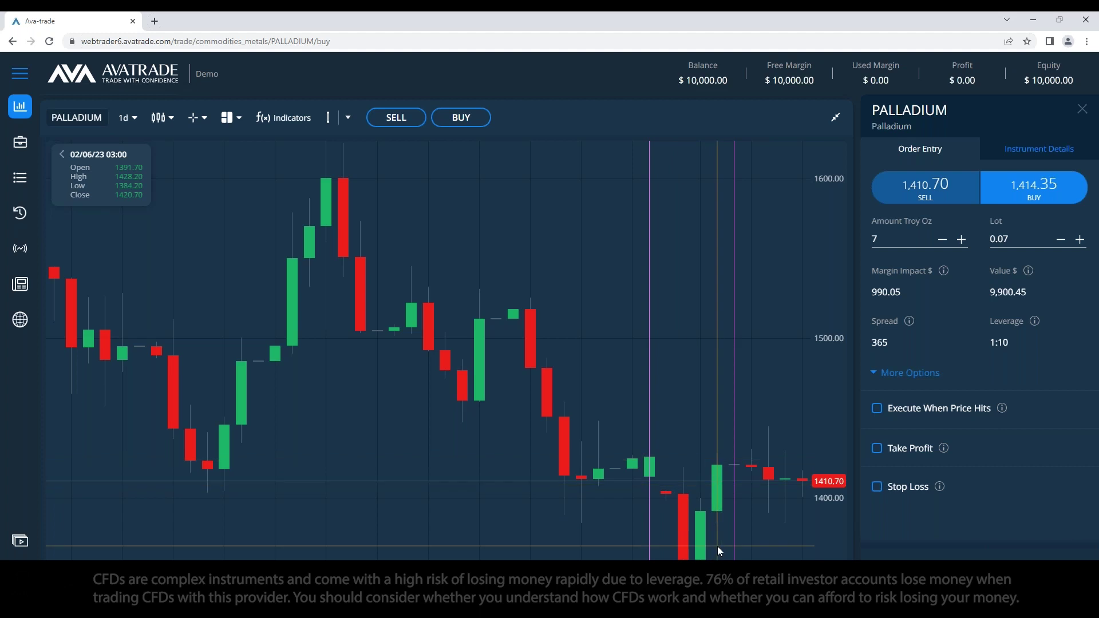
Step: Hide the drawn time lines on the chart and bring Calculator and the notes forward
click(347, 119)
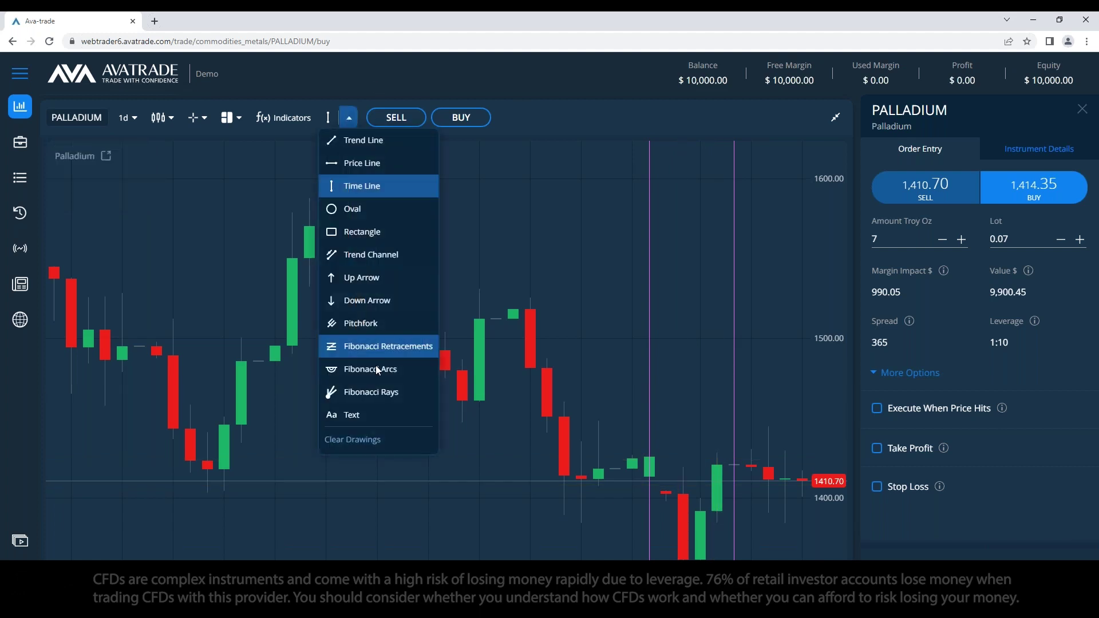
click(403, 442)
click(834, 119)
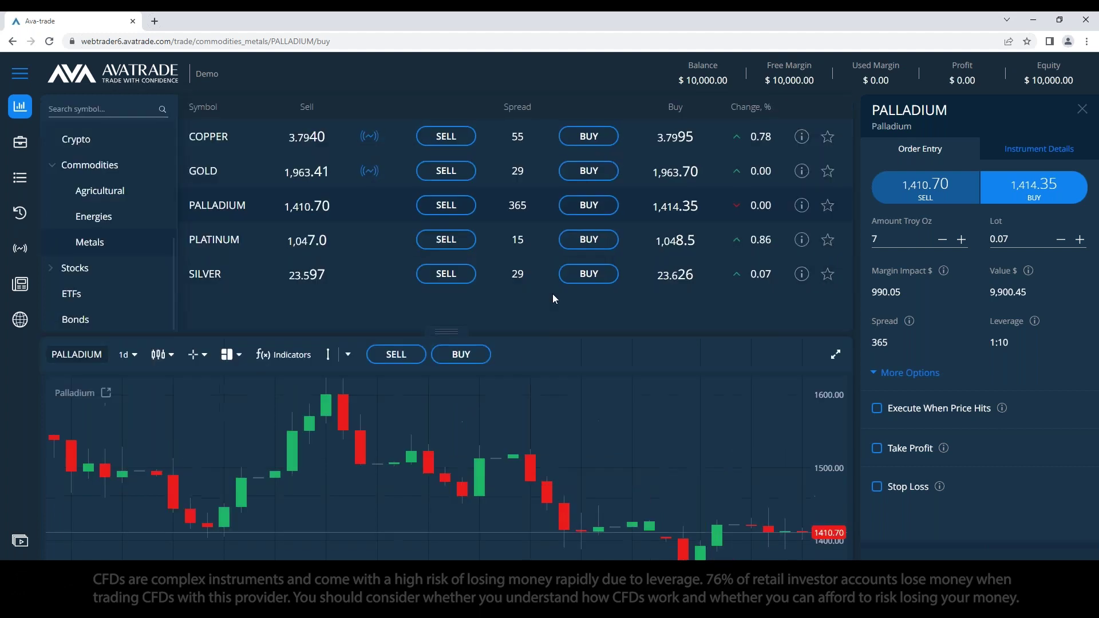
click(830, 356)
key(alt+Tab)
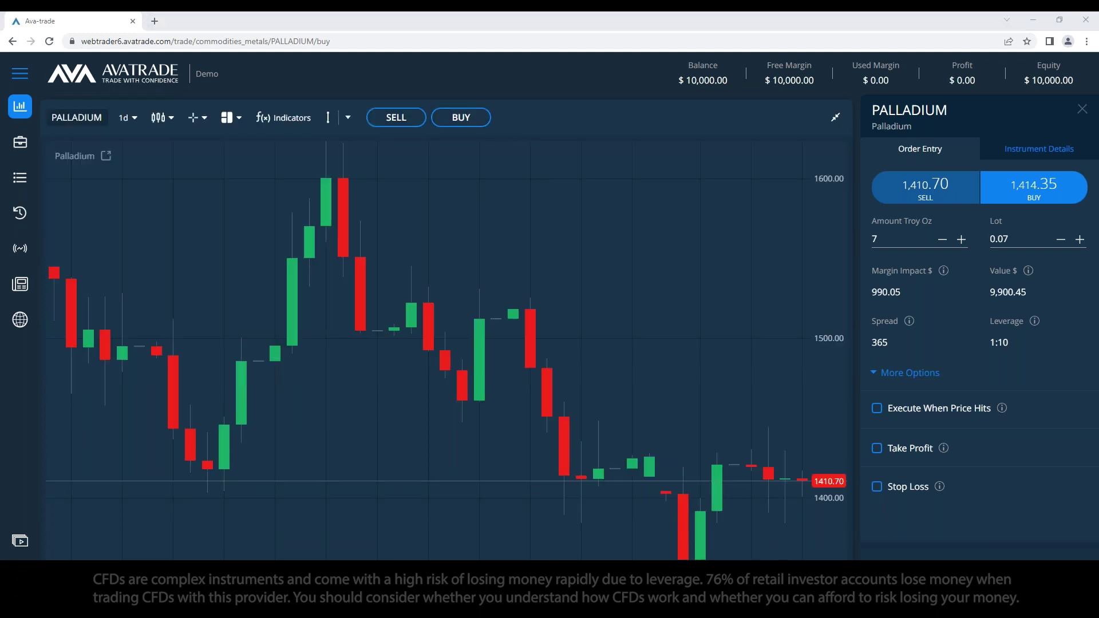
key(alt+Tab)
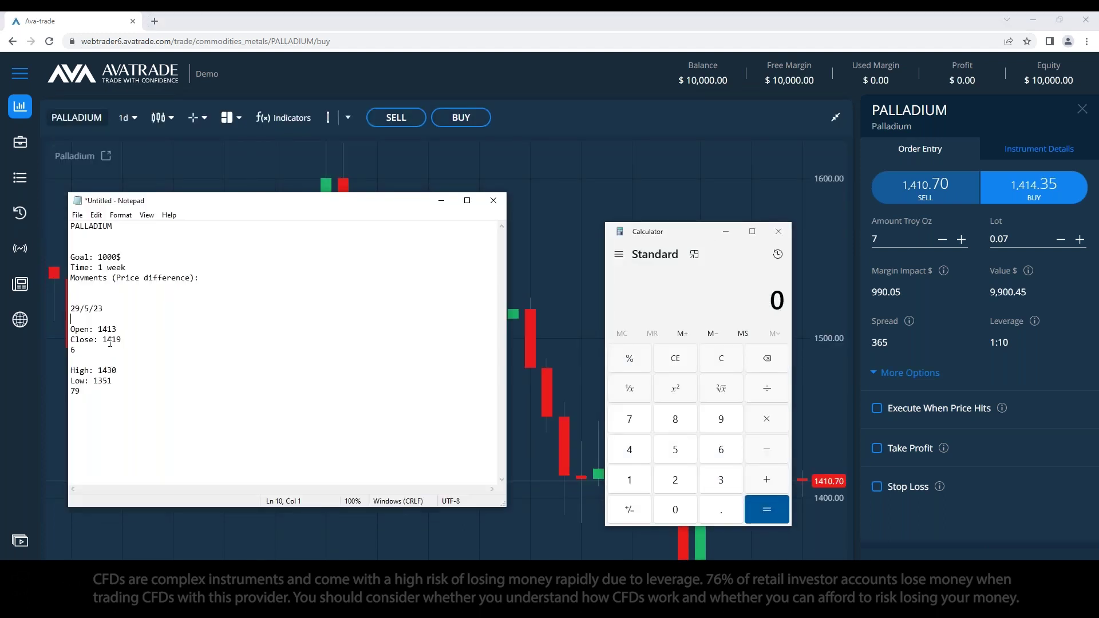
Step: In Calculator, add 6 + 79 to get 85, then halve it to 42.5
click(738, 318)
key(6)
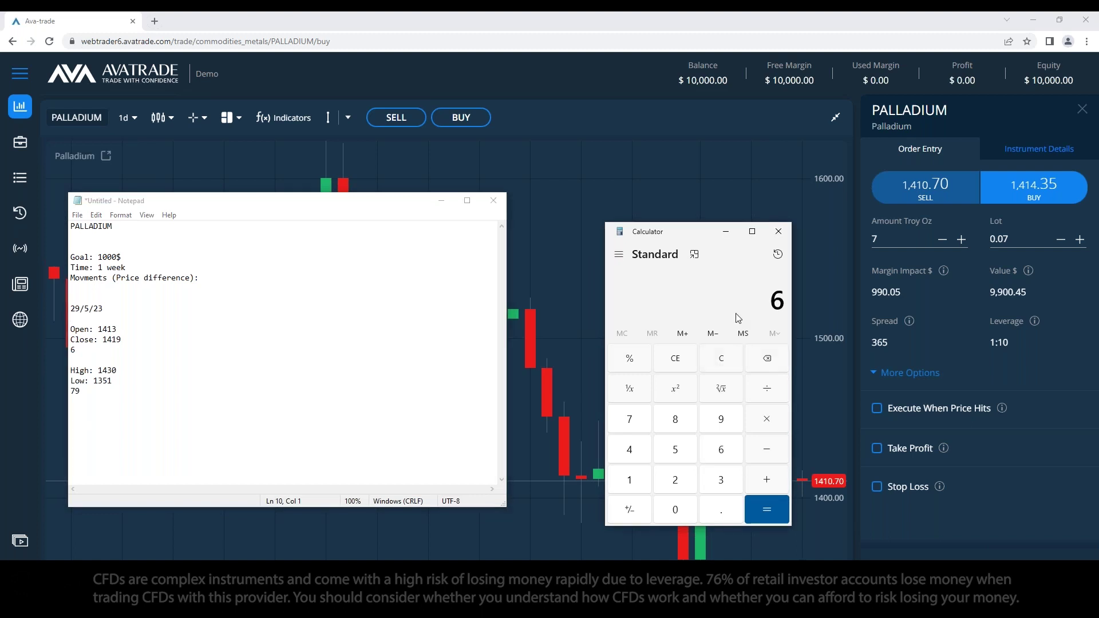
text(79)
key(Return)
click(722, 368)
text(85/2)
key(Return)
click(120, 371)
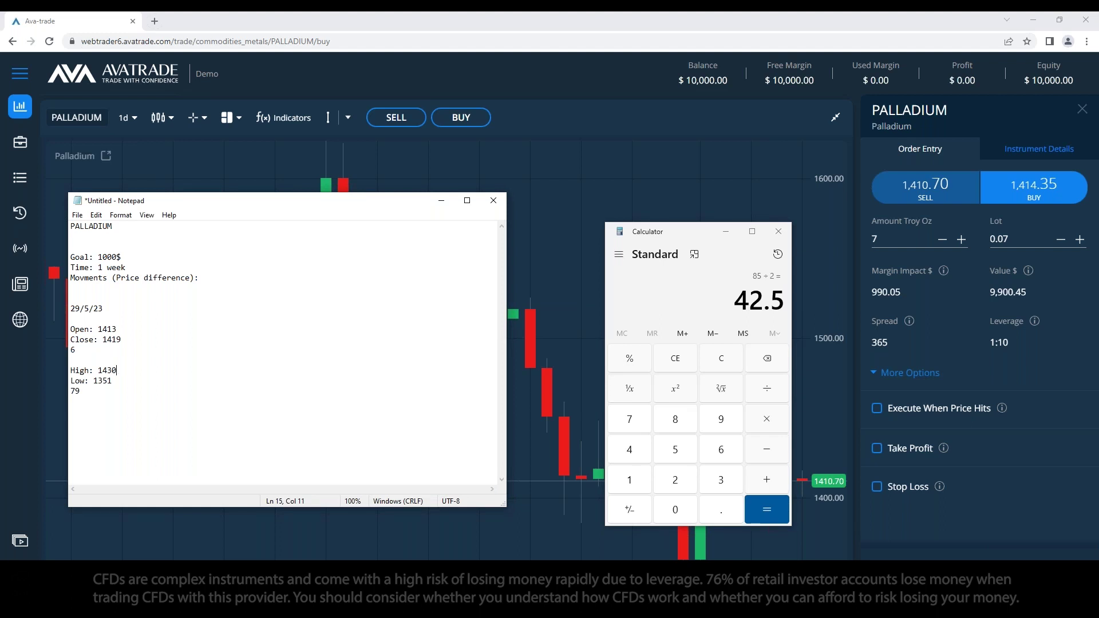
key(alt+Tab)
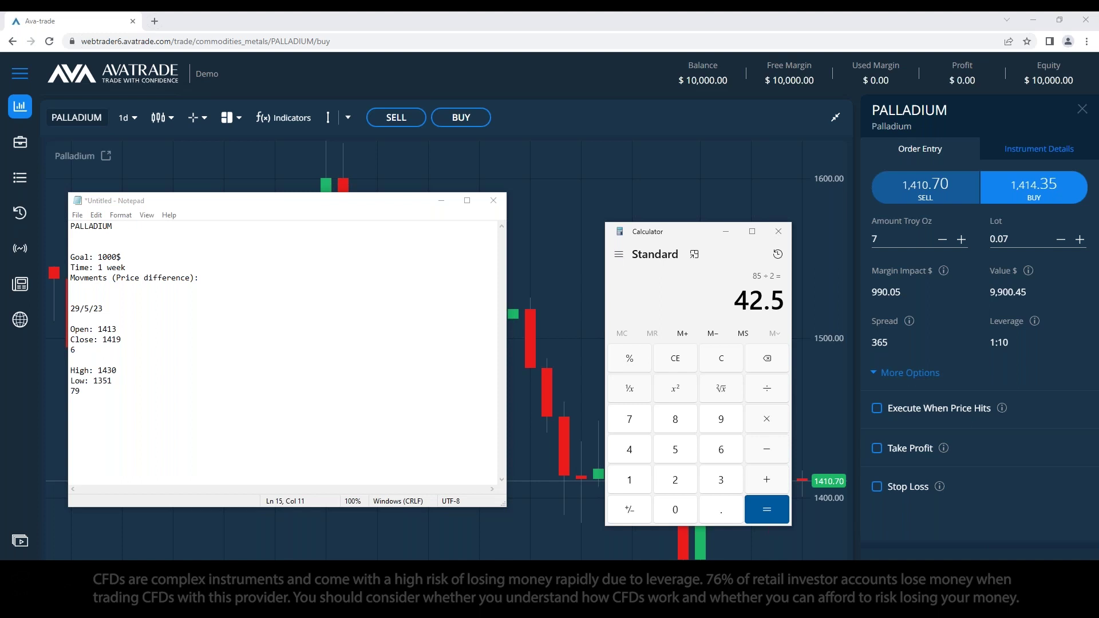
Step: Close Calculator and delete the dated 29/5/23 open, close, high and low lines
click(260, 279)
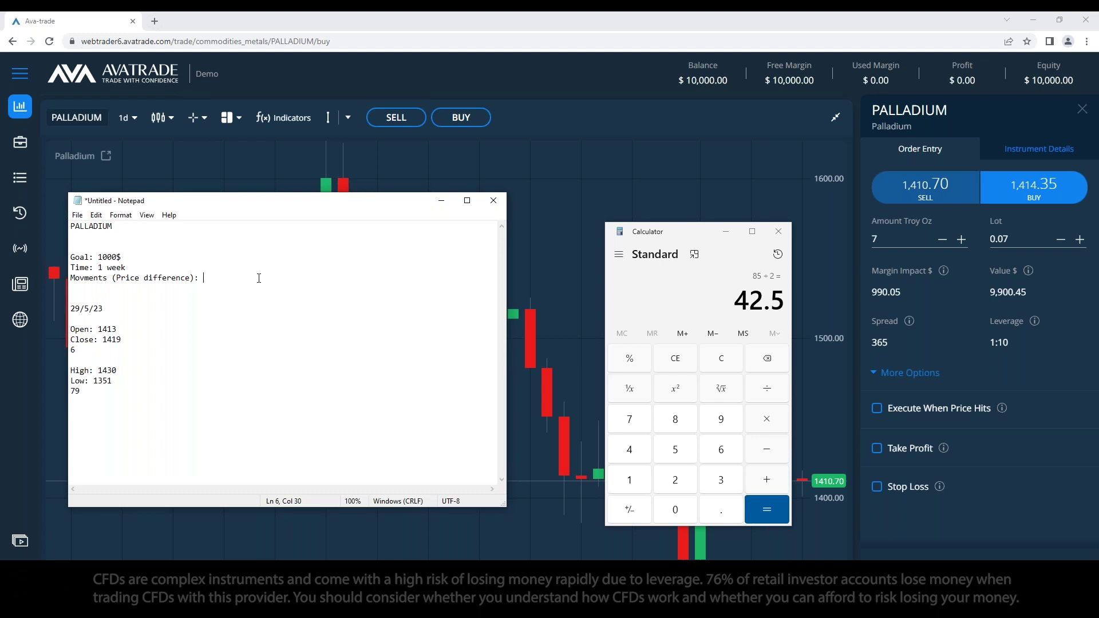
click(689, 358)
click(778, 231)
drag(165, 406, 70, 304)
key(BackSpace)
Step: Adjust the Movments line so its price difference reads 40
drag(213, 278, 200, 280)
click(201, 280)
click(206, 279)
double_click(207, 279)
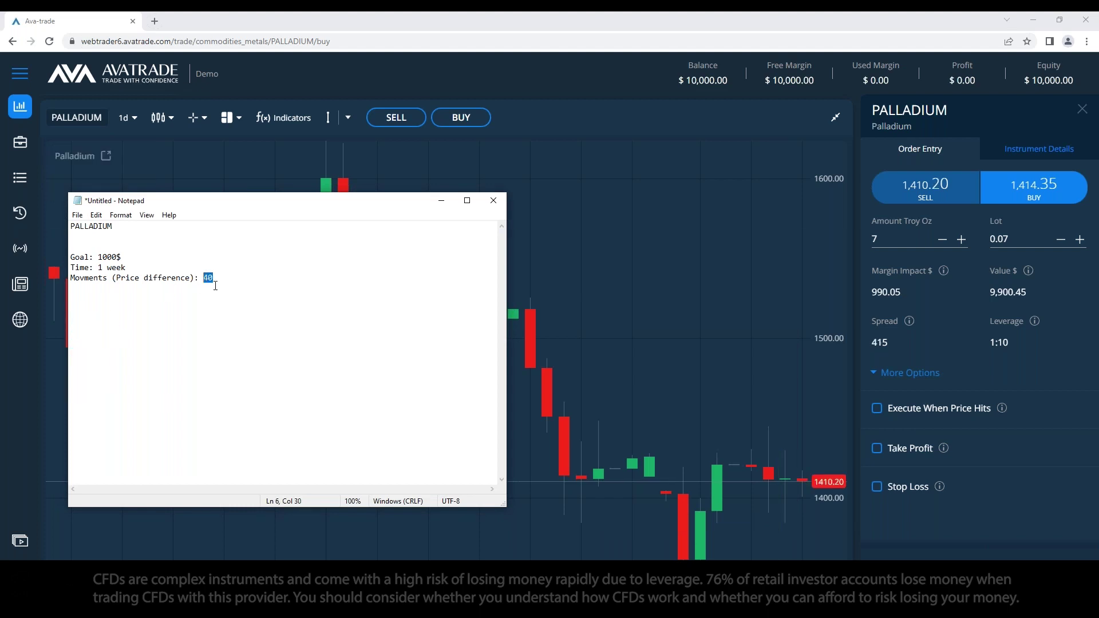
click(216, 325)
drag(99, 295, 91, 285)
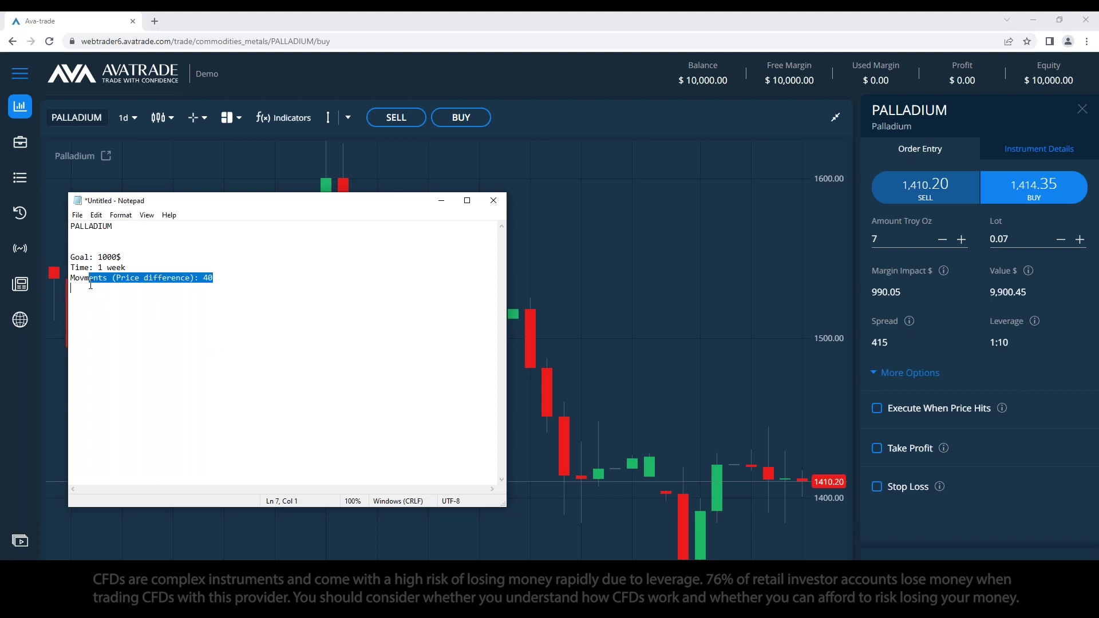
click(160, 298)
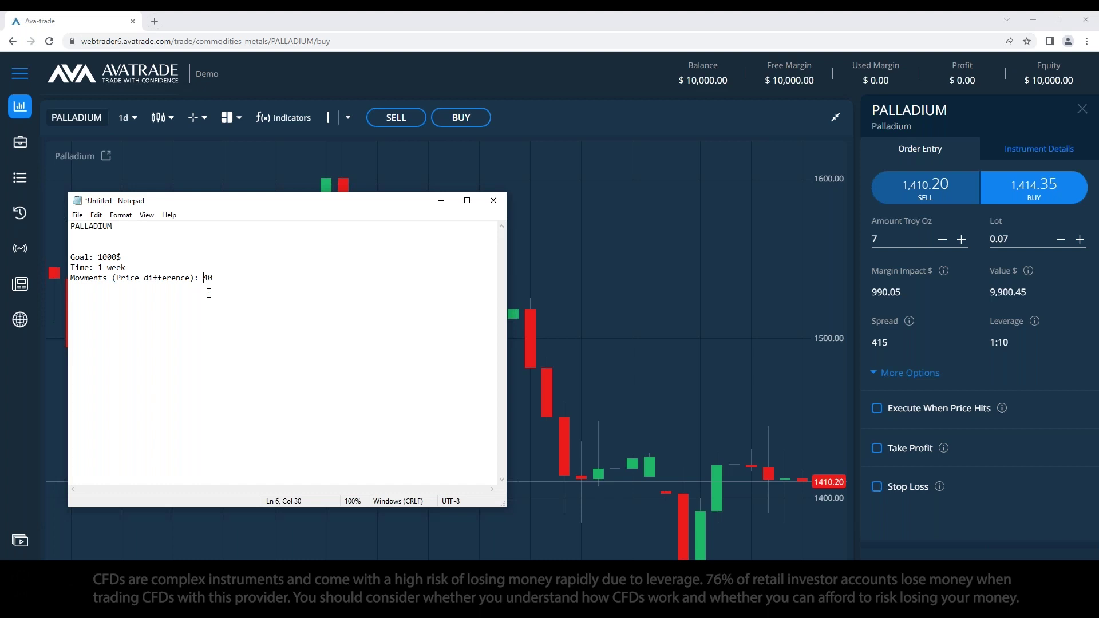
Step: Add a new 'Units:' line below the price difference and return to the chart
click(227, 285)
text(Units:)
drag(267, 206, 304, 207)
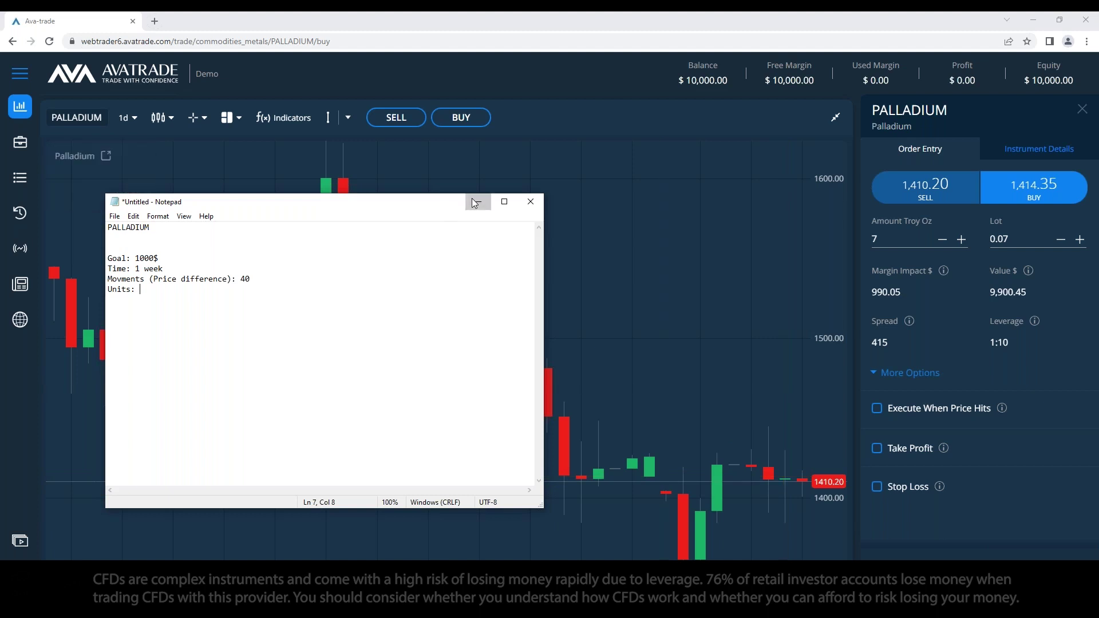
click(785, 486)
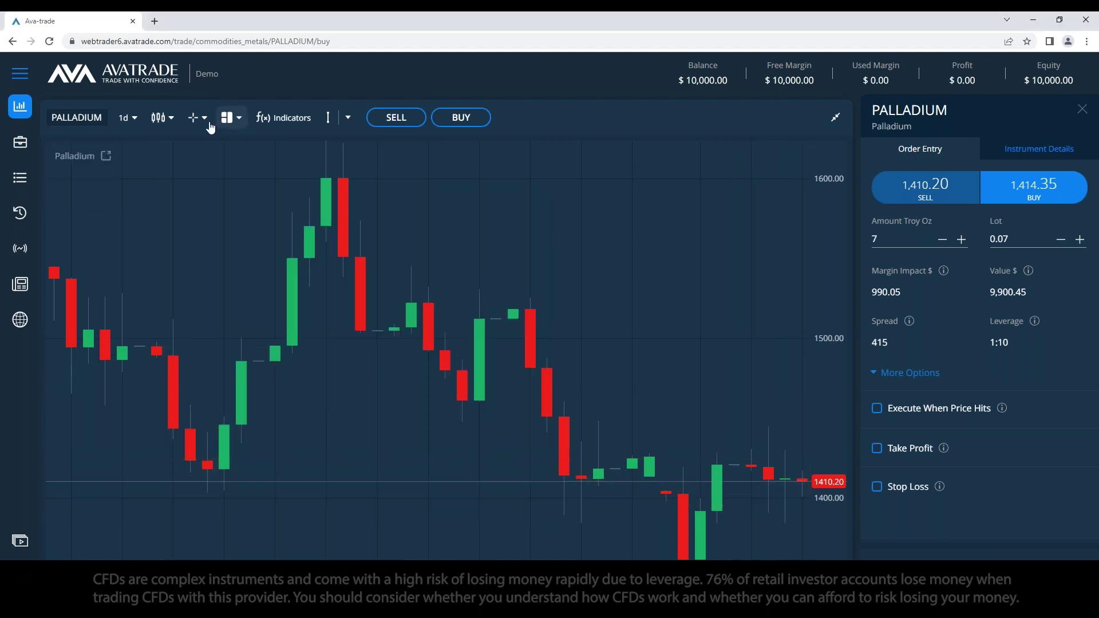
Step: Toggle the chart to weekly and back to daily, then draw a price line at 1370.65
click(131, 117)
scroll(140, 230, down, 2)
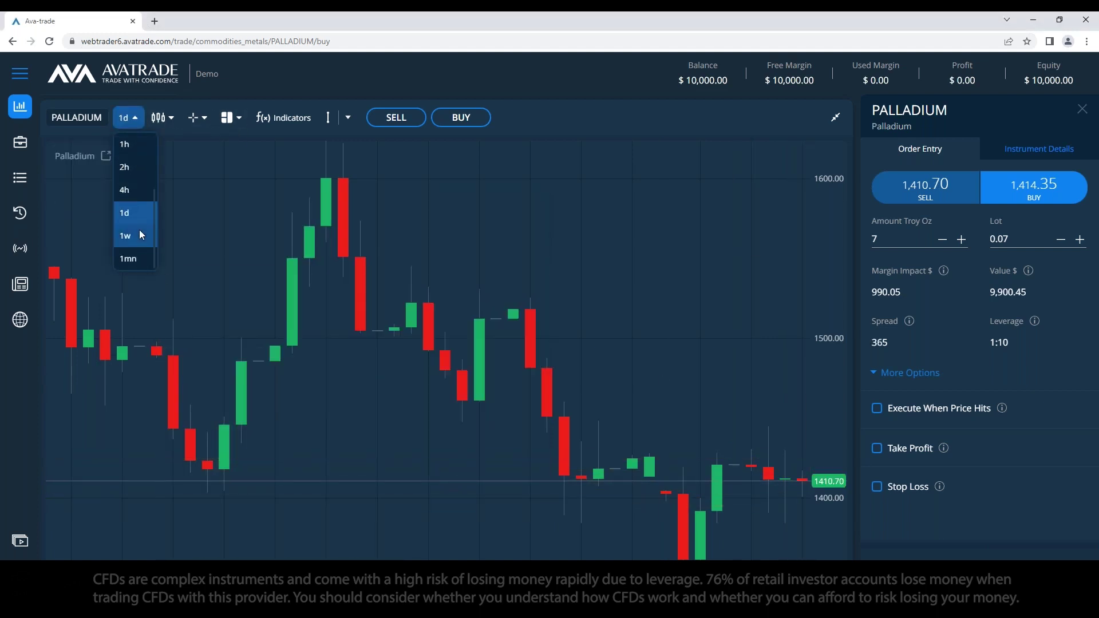
click(139, 229)
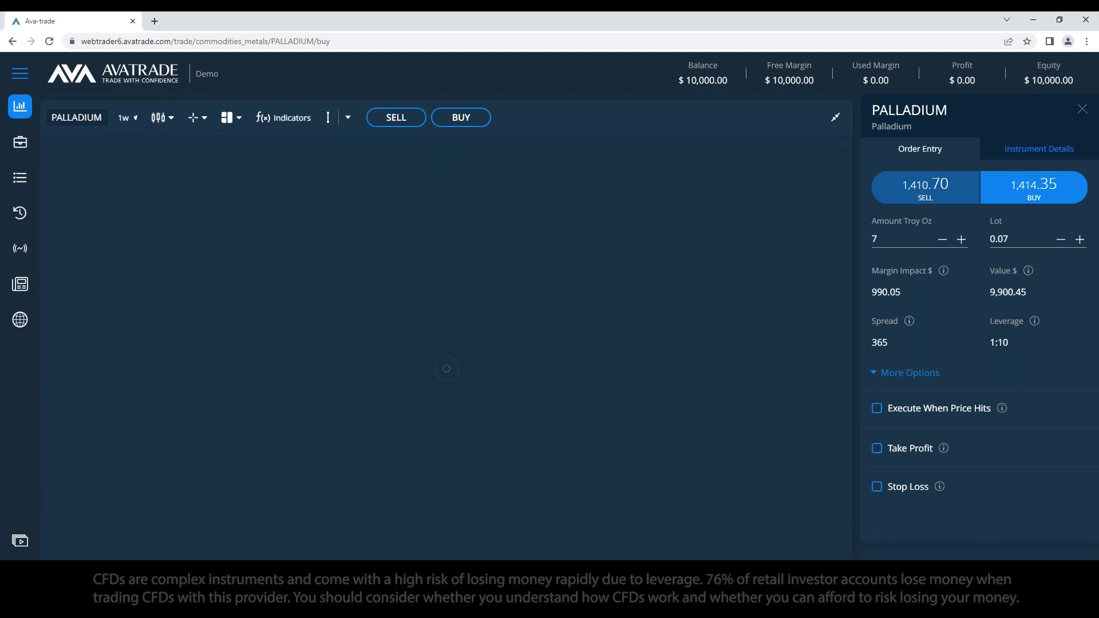
click(131, 120)
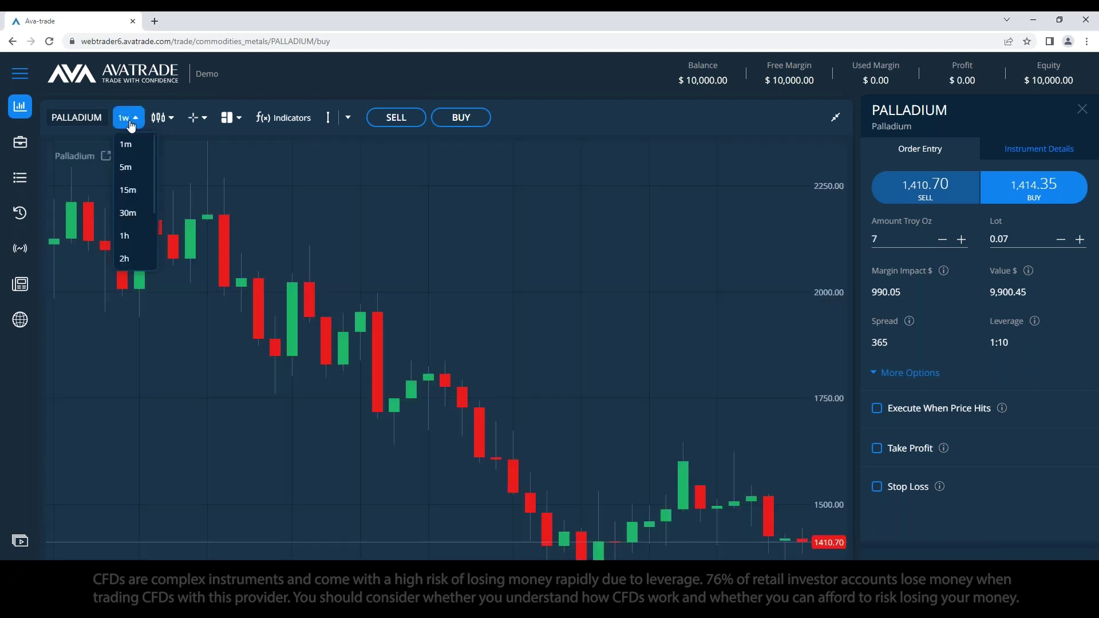
scroll(143, 231, down, 2)
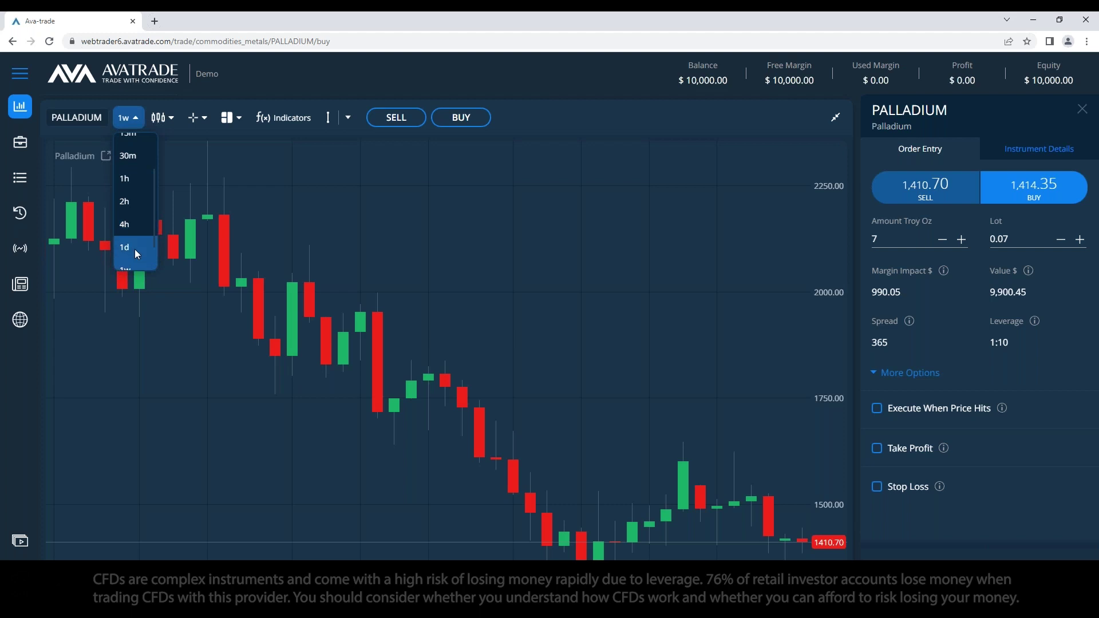
click(135, 249)
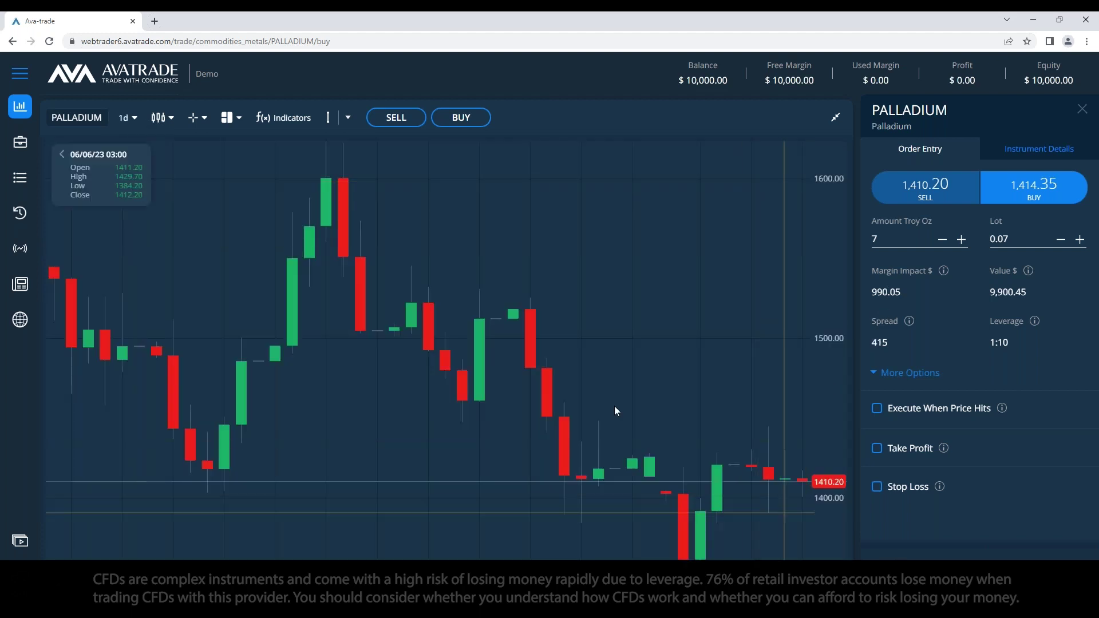
click(348, 118)
click(352, 170)
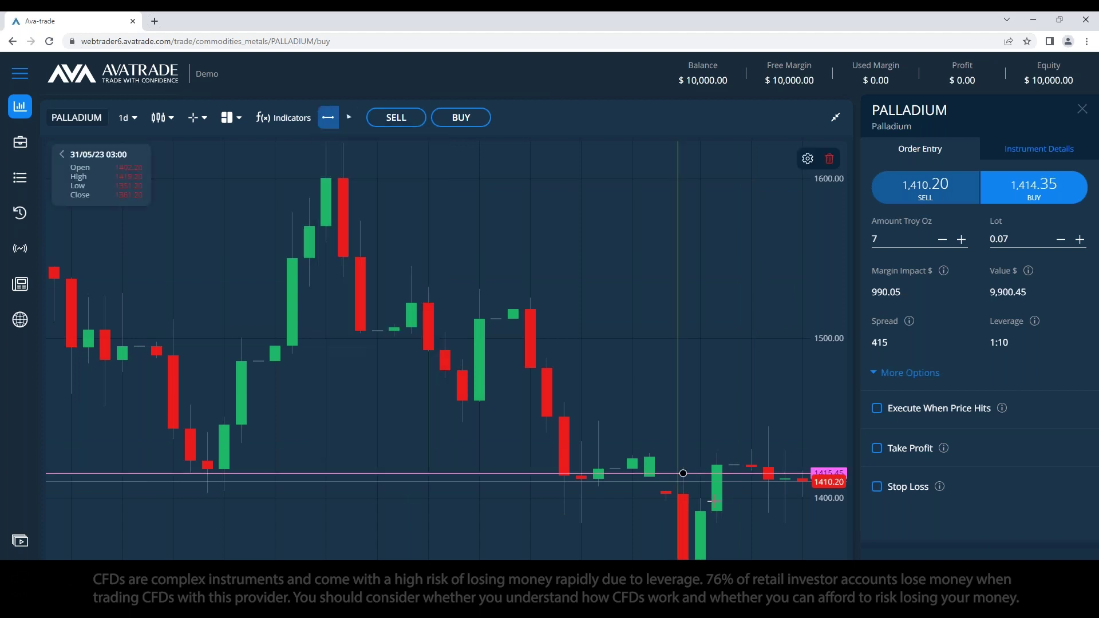
click(748, 544)
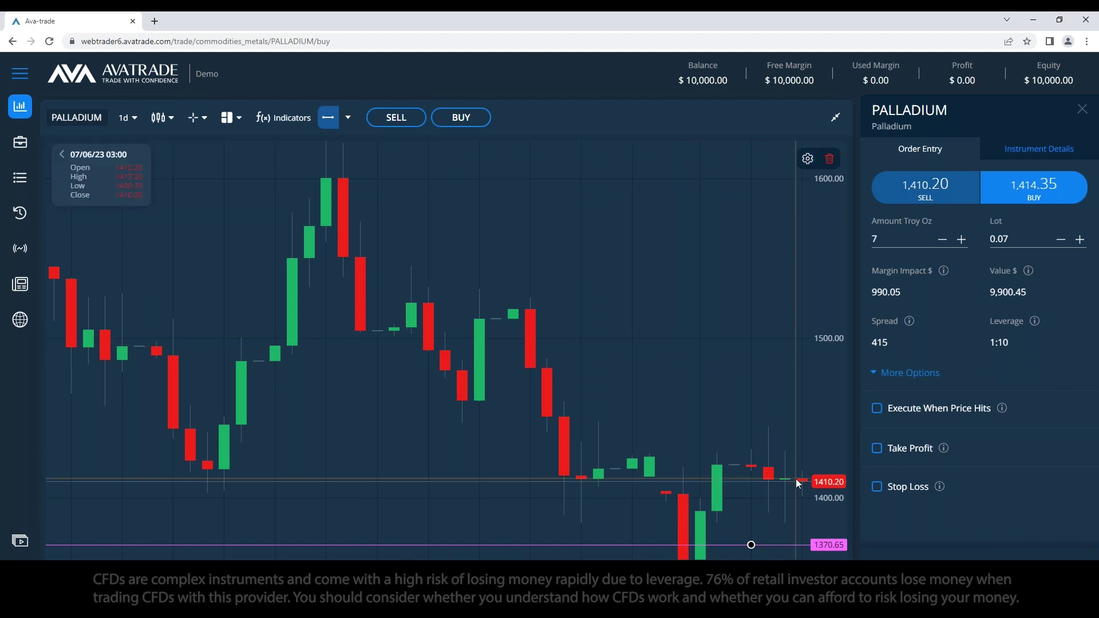
click(874, 238)
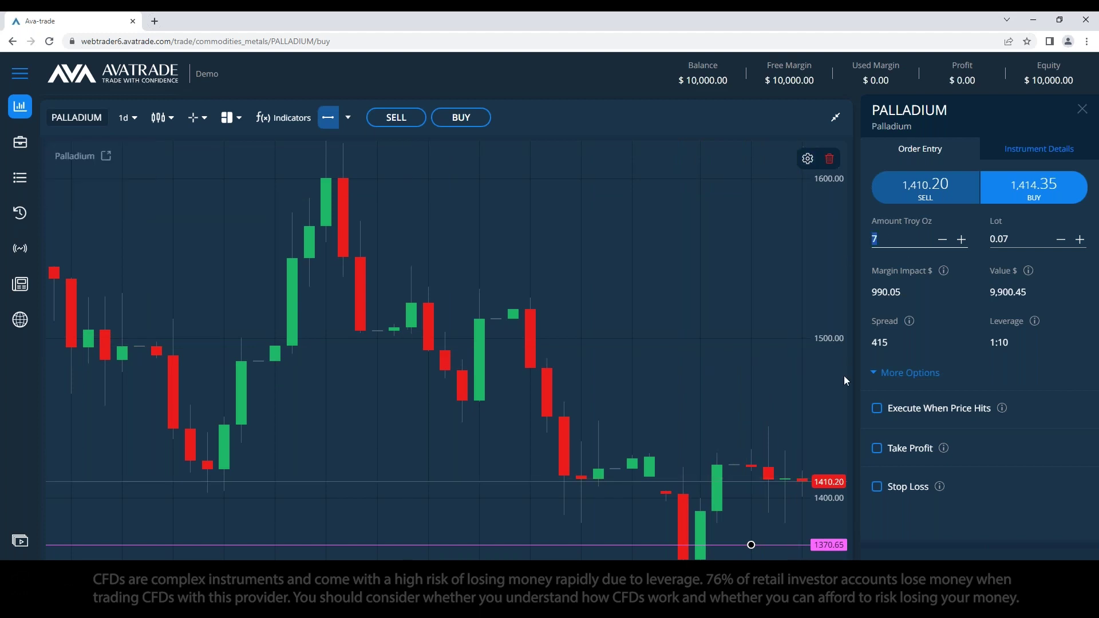
Step: Write the formulas 'Summary / Movements = Units' and 'Movements x Units = Summary' in the notes
key(alt+Tab)
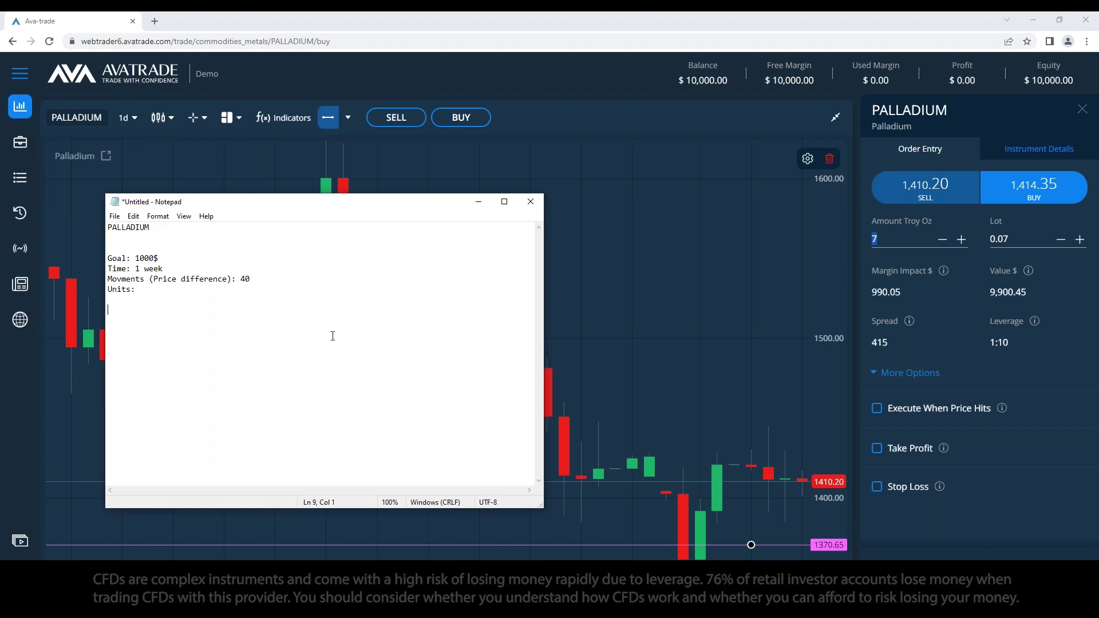
key(Return)
key(Return)
text(Suman)
key(BackSpace)
key(BackSpace)
key(BackSpace)
key(BackSpace)
key(BackSpace)
key(BackSpace)
key(BackSpace)
text(Sumam)
key(BackSpace)
key(BackSpace)
text(mary)
text(ovements = Units)
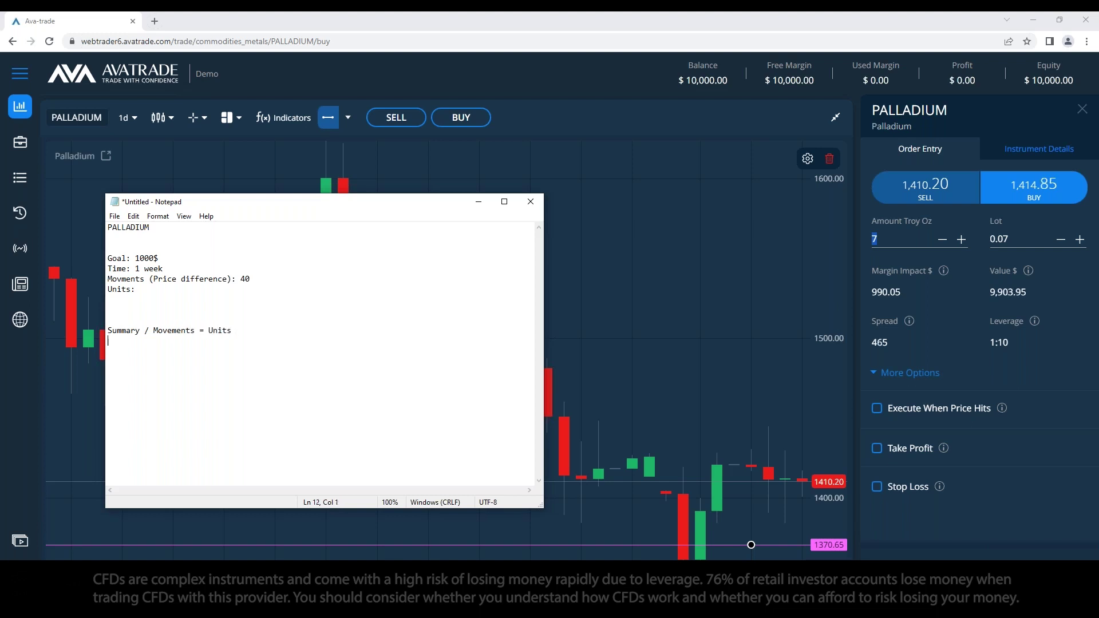
key(Return)
key(Return)
text(Movemtn)
key(BackSpace)
key(BackSpace)
text(ents x )
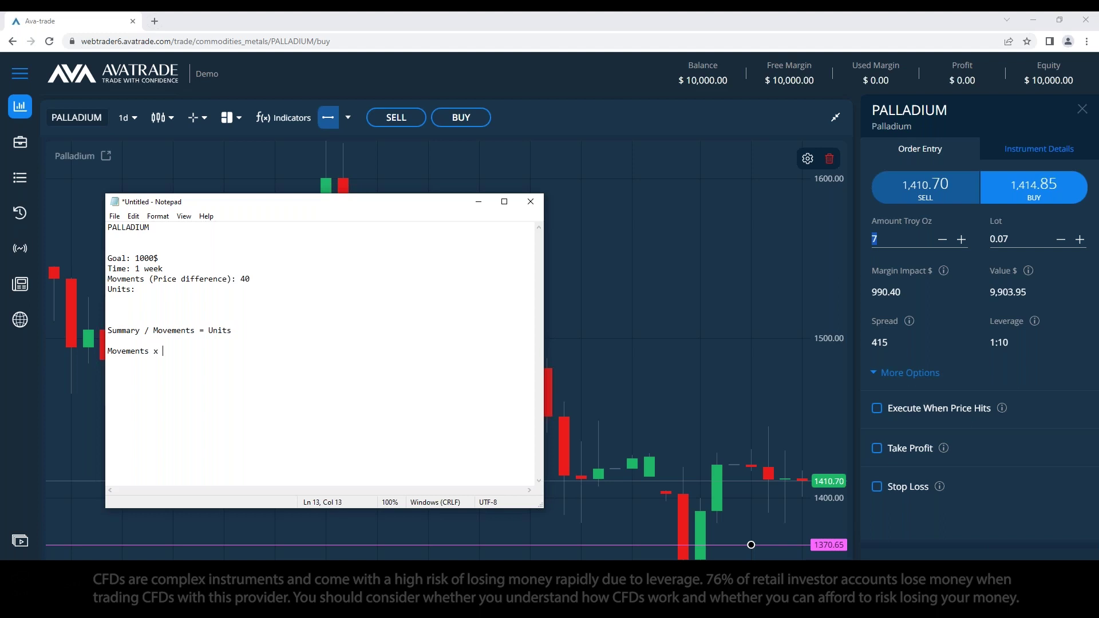
text(Units = Sumarry)
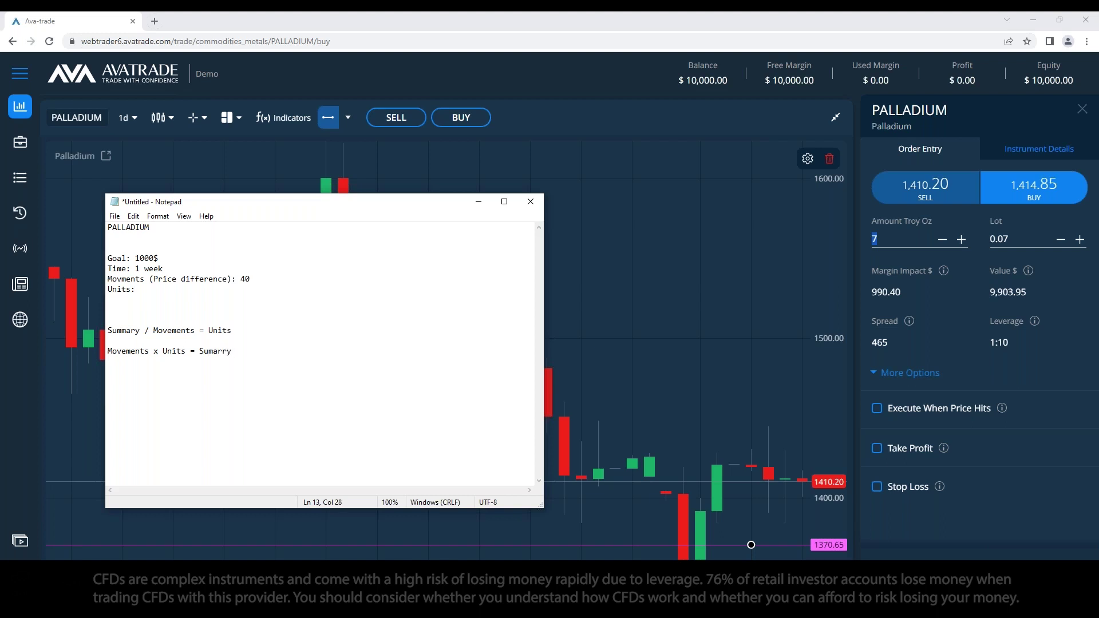
key(BackSpace)
key(BackSpace)
key(BackSpace)
key(BackSpace)
key(BackSpace)
text(mmar)
Step: Add the line 1000 / 40 = ?, compute 25 in Calculator, and fill in Units: 25
click(207, 304)
key(Return)
text(1000)
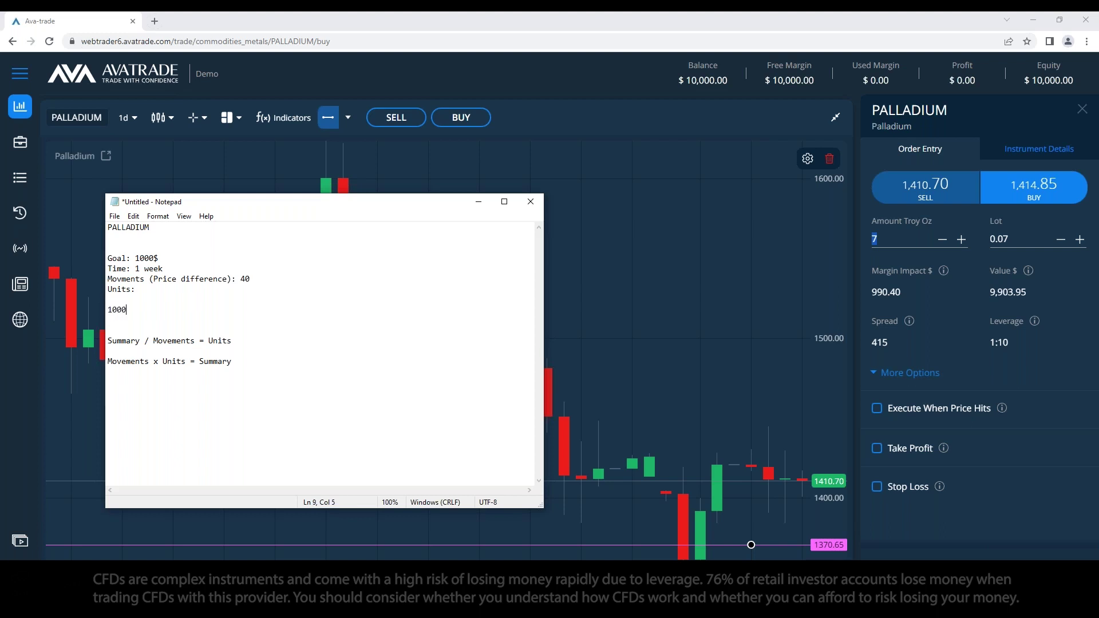
text( / 40 ? )
text( ?)
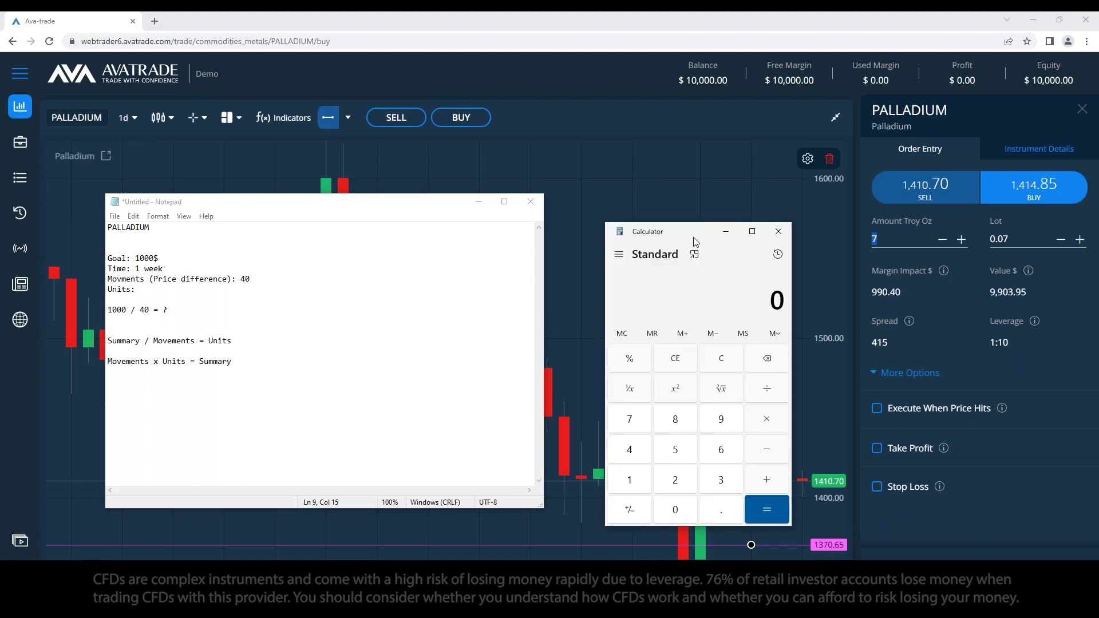
text(1000/)
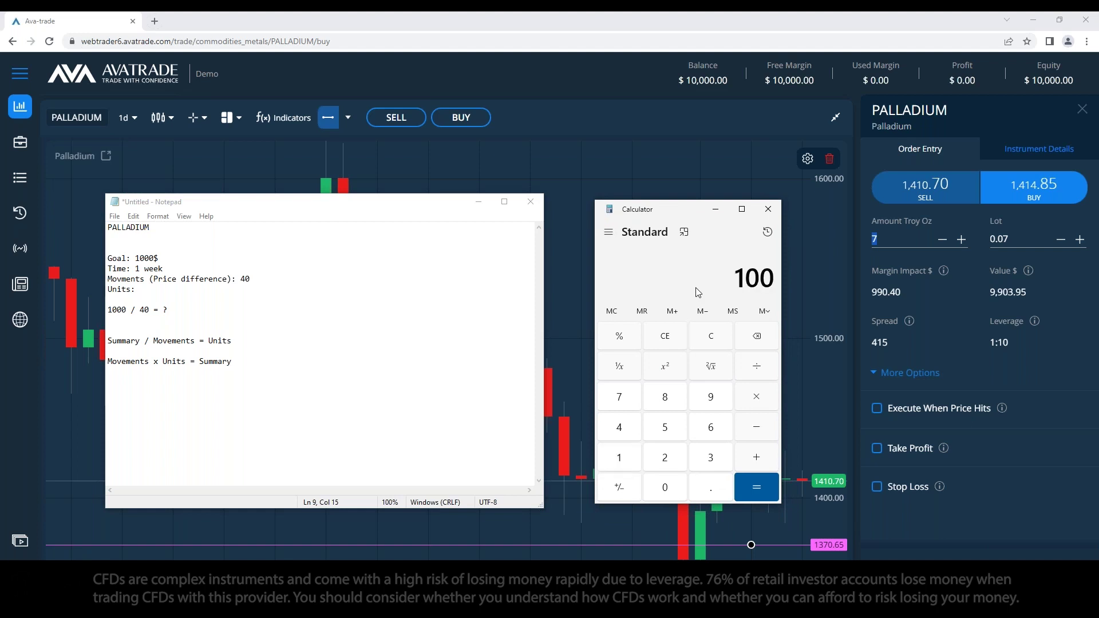
text(40)
key(Return)
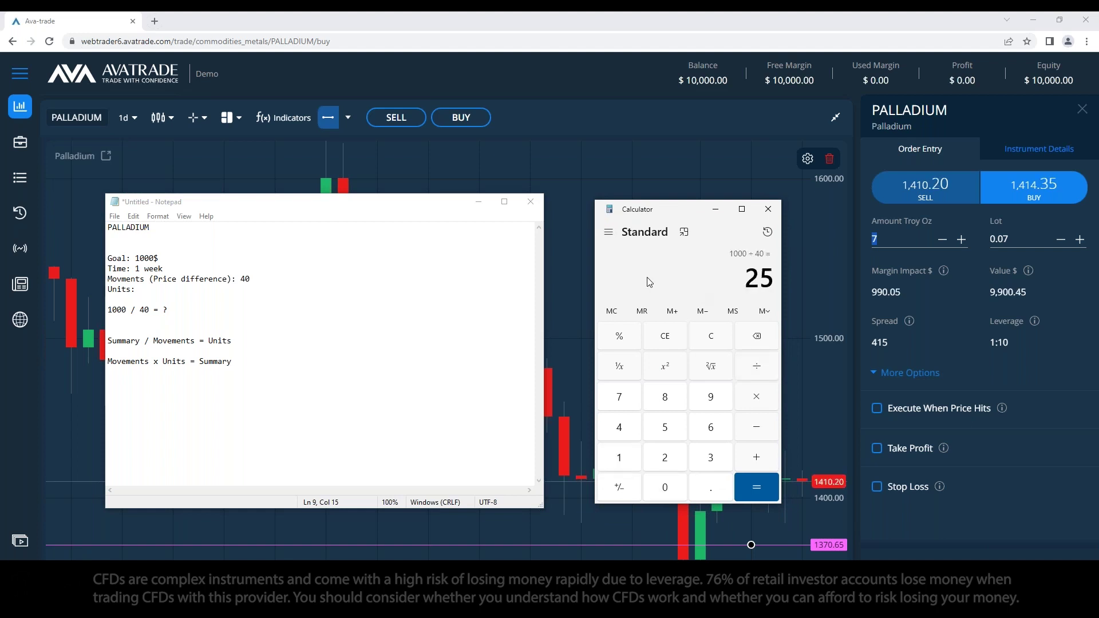
click(141, 290)
text(25)
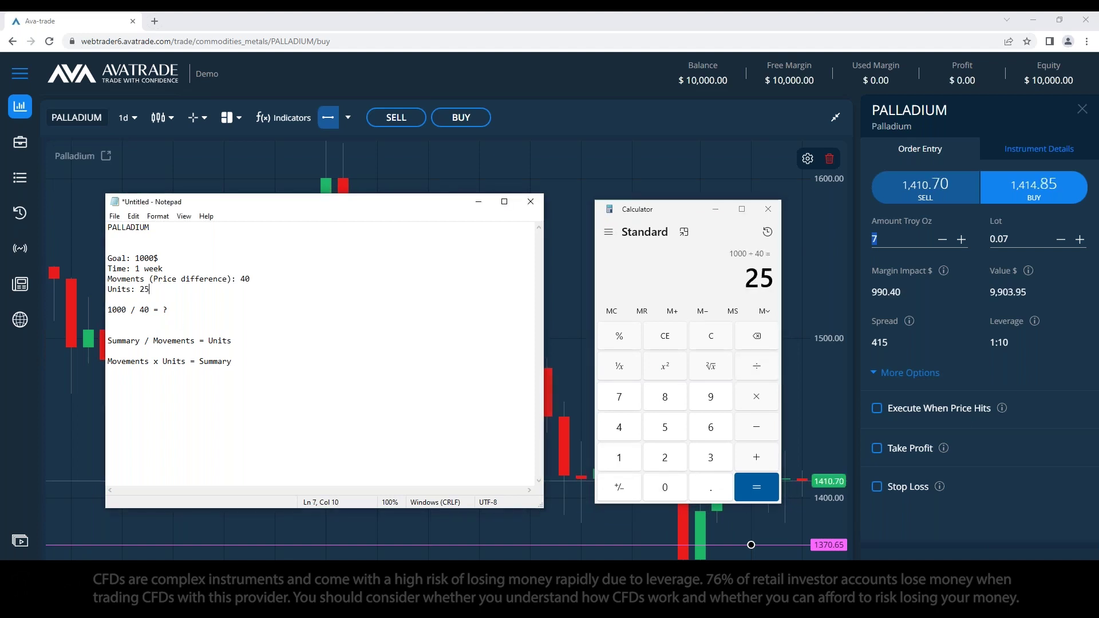
click(898, 239)
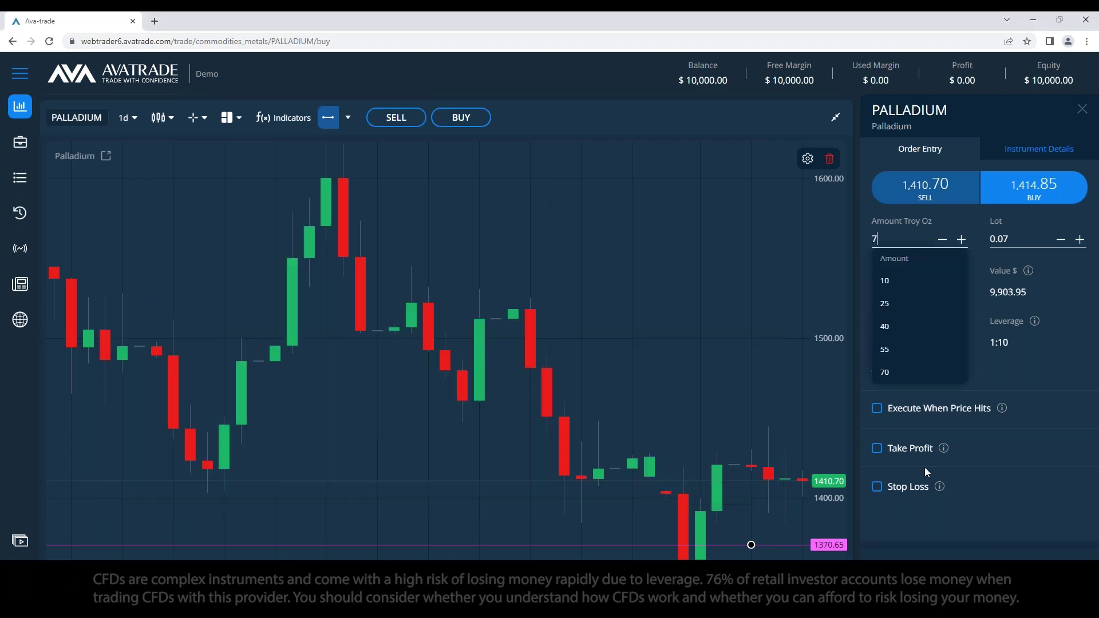
Step: Enable Take Profit and Stop Loss and set the Take Profit price to 1,450
click(876, 448)
click(877, 531)
click(910, 413)
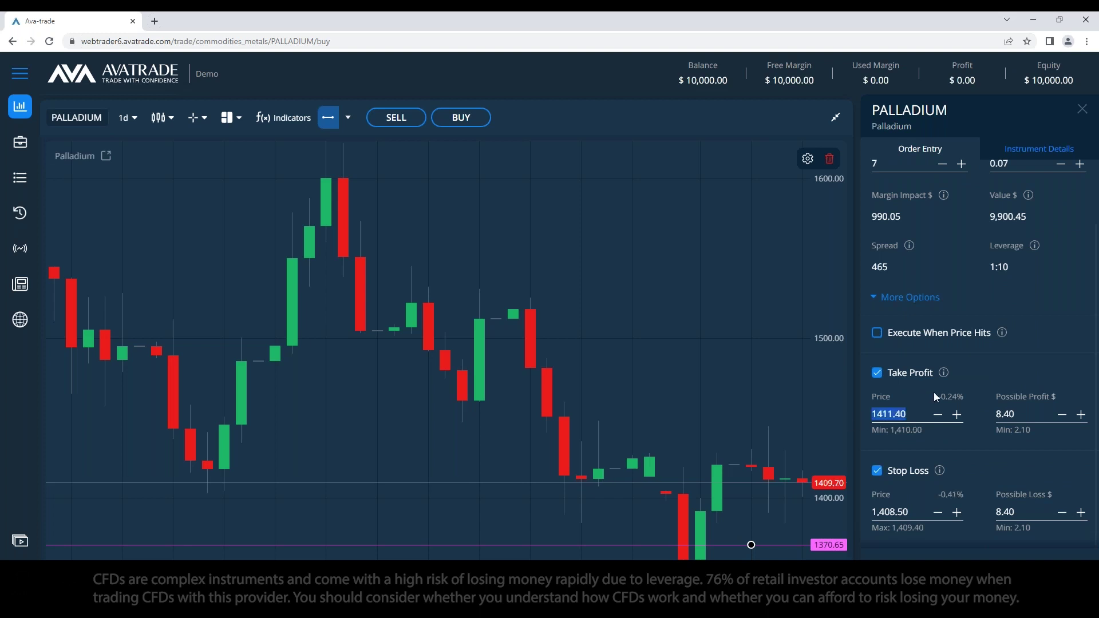
mouse_move(944, 378)
text(1409)
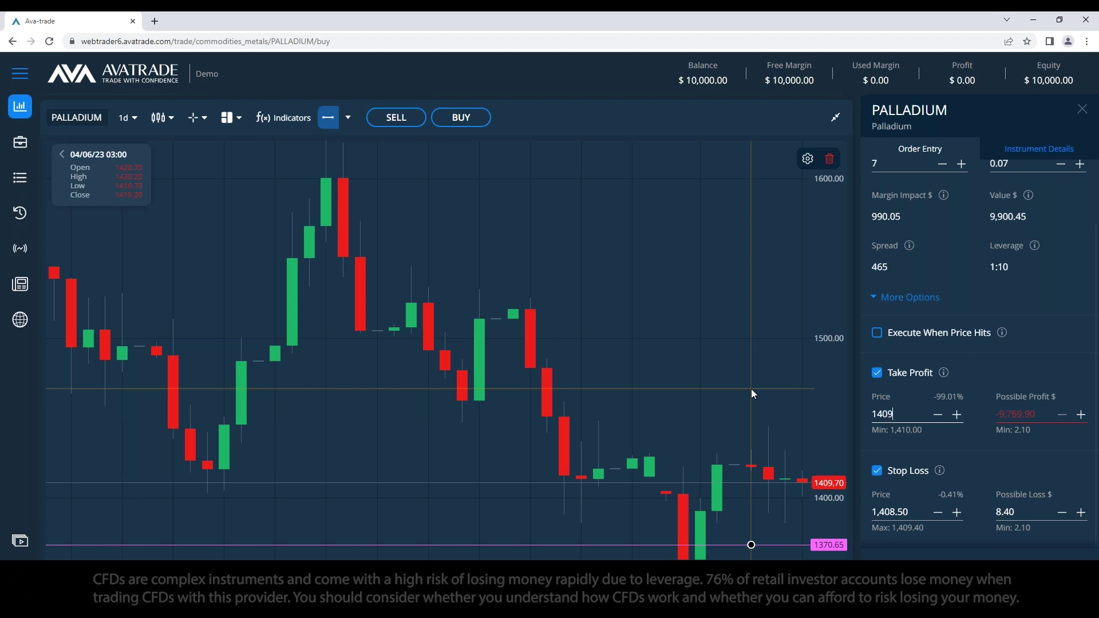
key(Left)
key(BackSpace)
text(4)
key(Right)
key(BackSpace)
key(BackSpace)
text(50)
key(Tab)
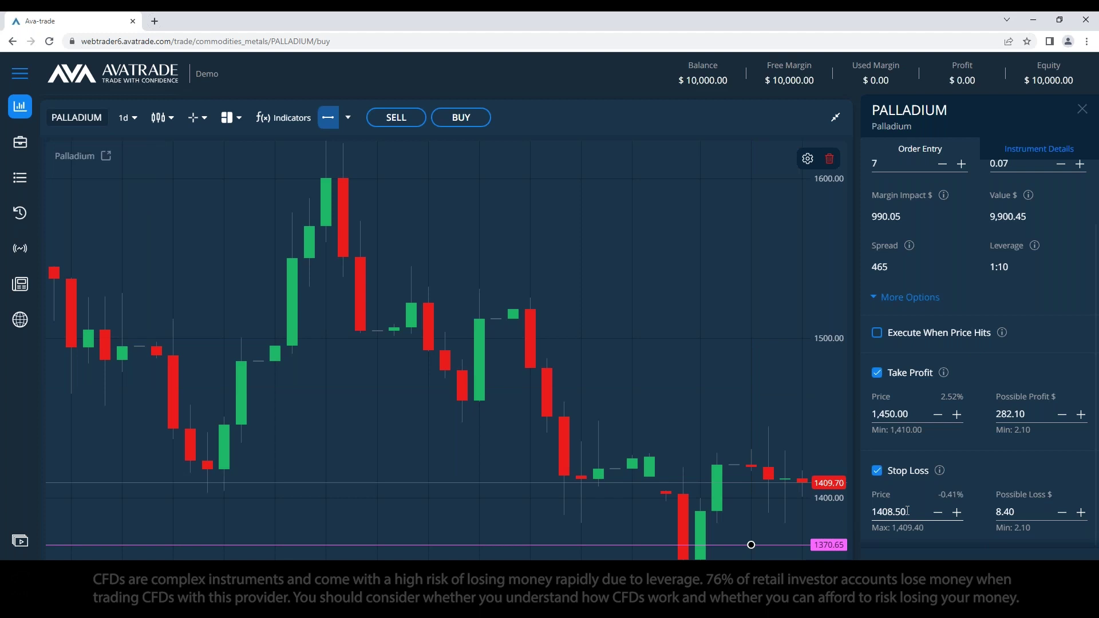
Step: Set the Stop Loss price to 1,370
key(ctrl+a)
text(1370)
scroll(944, 321, up, 2)
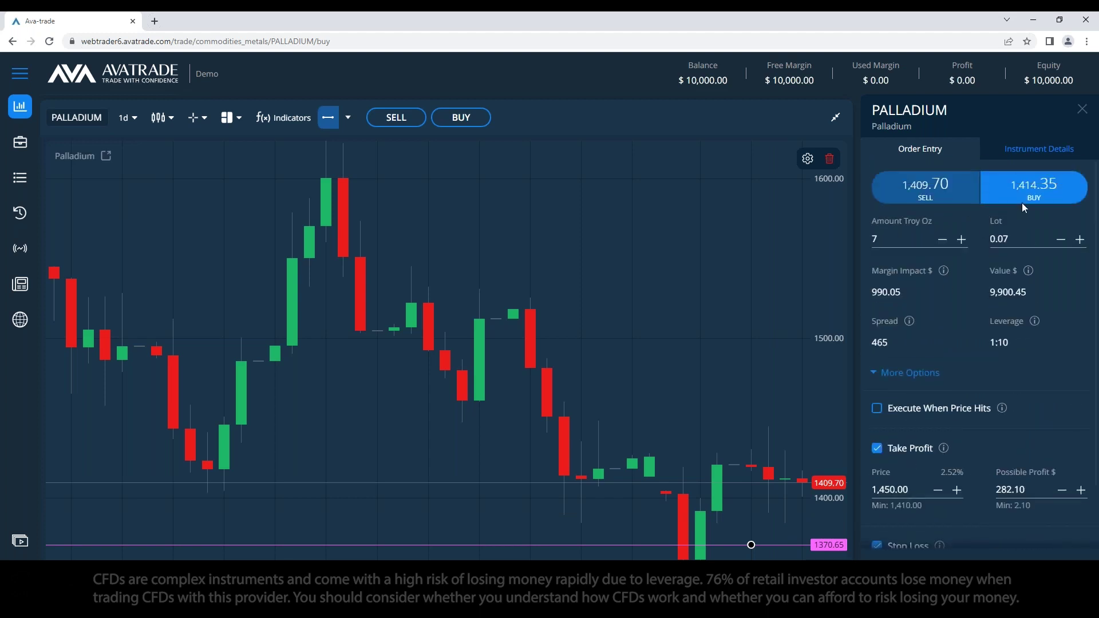
scroll(930, 325, down, 2)
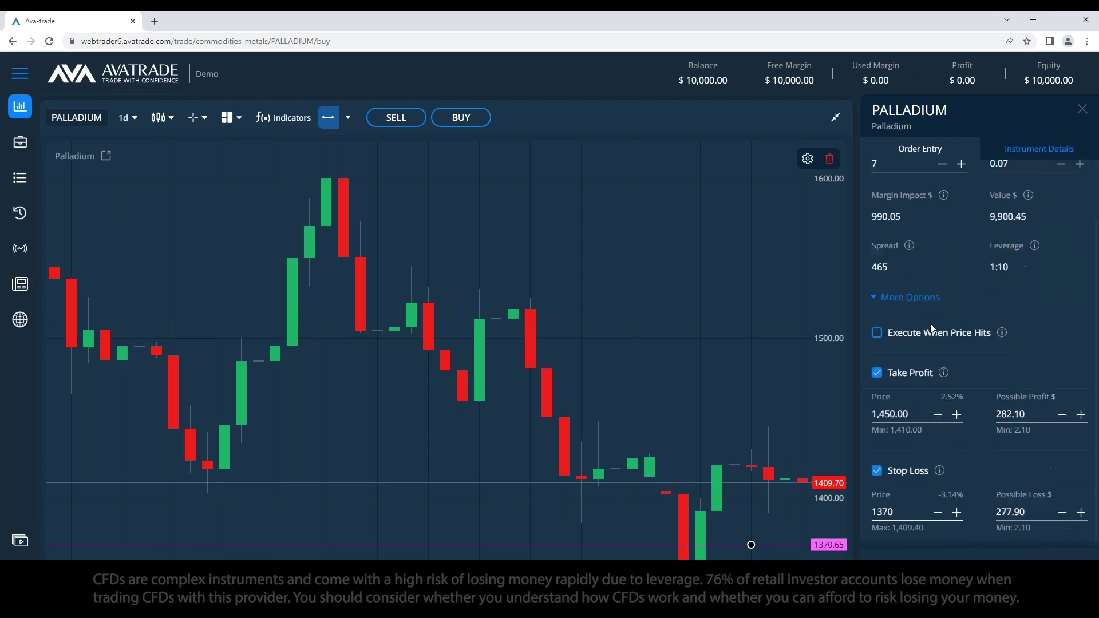
click(996, 456)
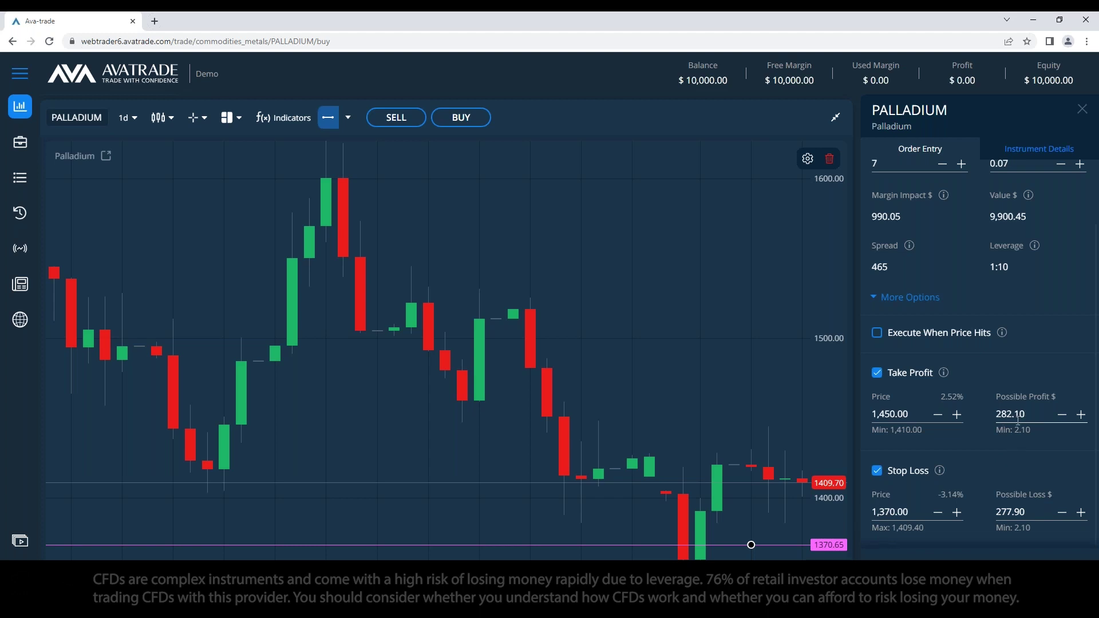
Step: Enter 25 troy oz as the order amount and bring the notes back into view
scroll(950, 216, up, 1)
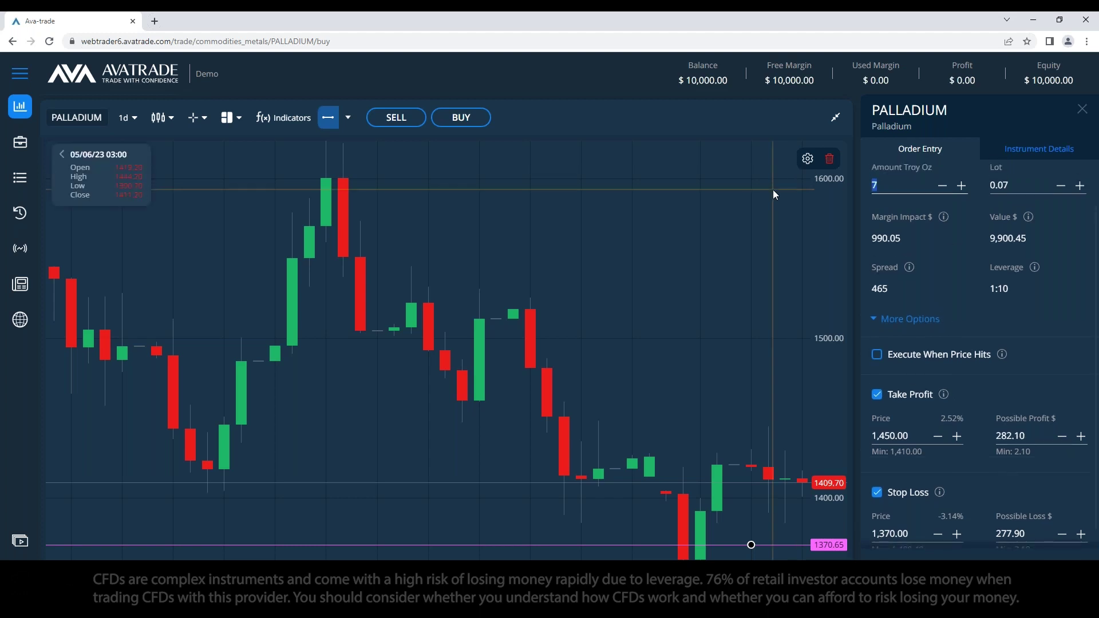
text(25)
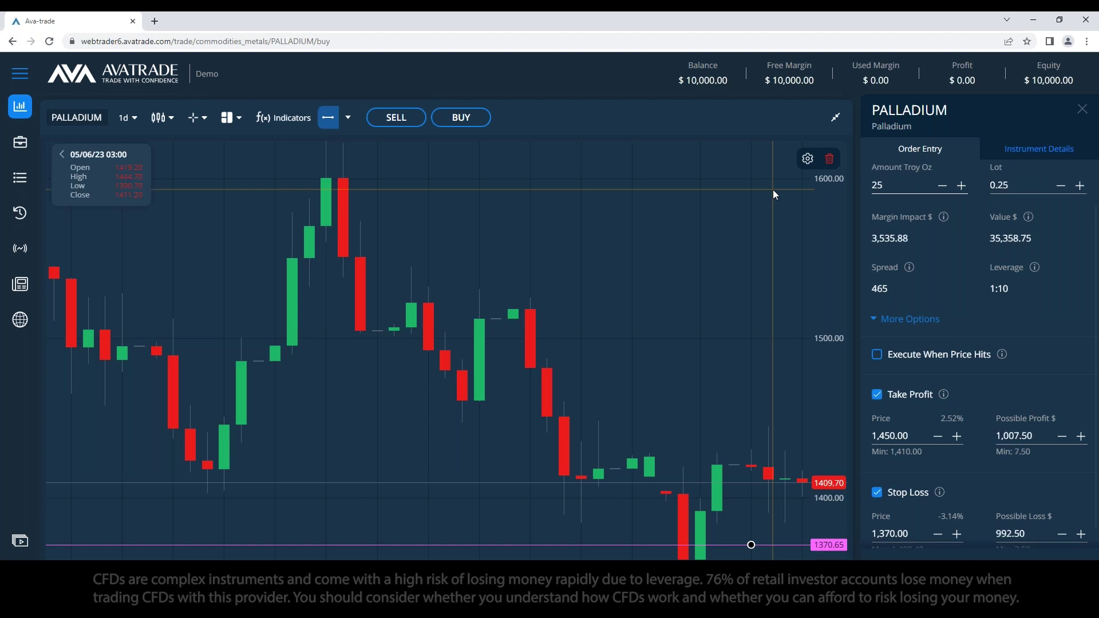
click(1041, 437)
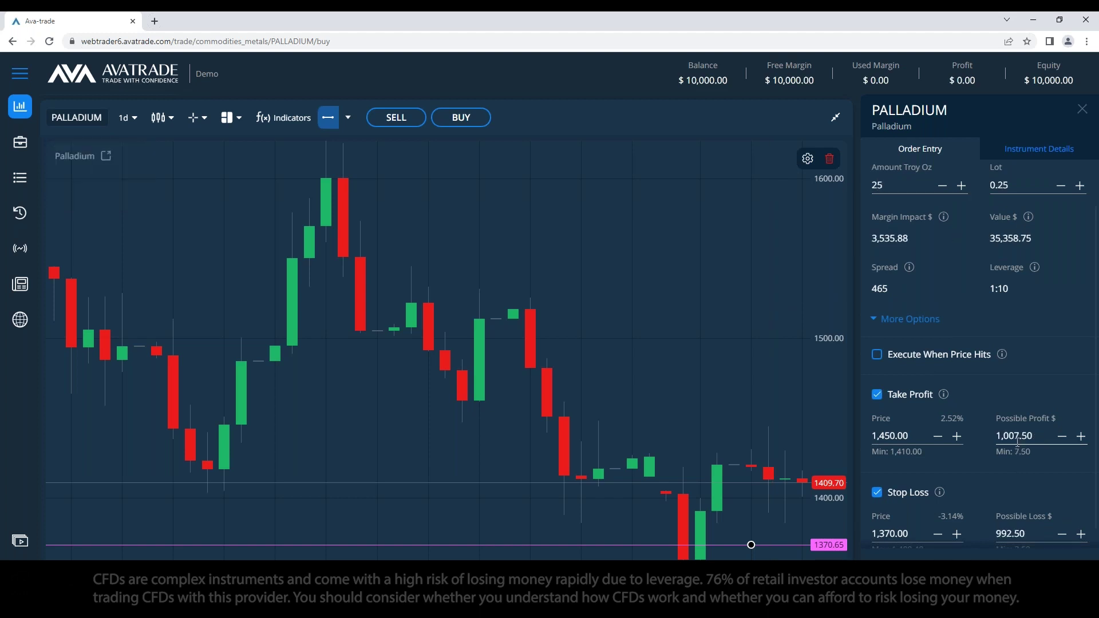
key(alt+Tab)
key(alt+Tab)
key(Tab)
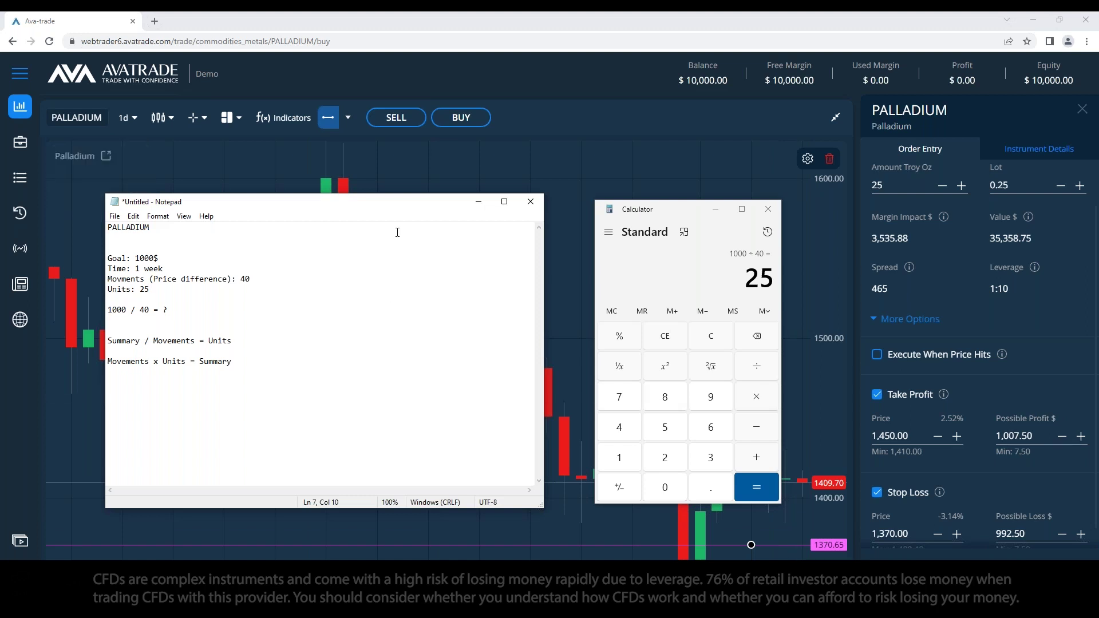
Step: Delete the blank lines and the 1000 / 40 = ? line from the notes
drag(398, 205, 423, 210)
click(171, 353)
key(BackSpace)
click(194, 325)
key(BackSpace)
key(shift+Home)
key(BackSpace)
key(BackSpace)
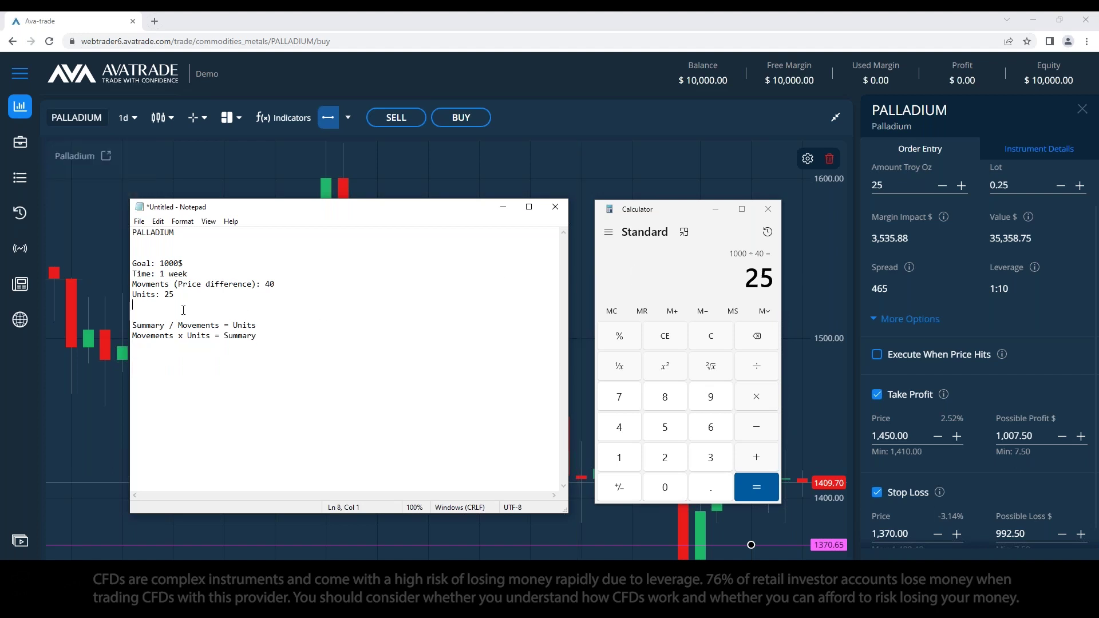
key(BackSpace)
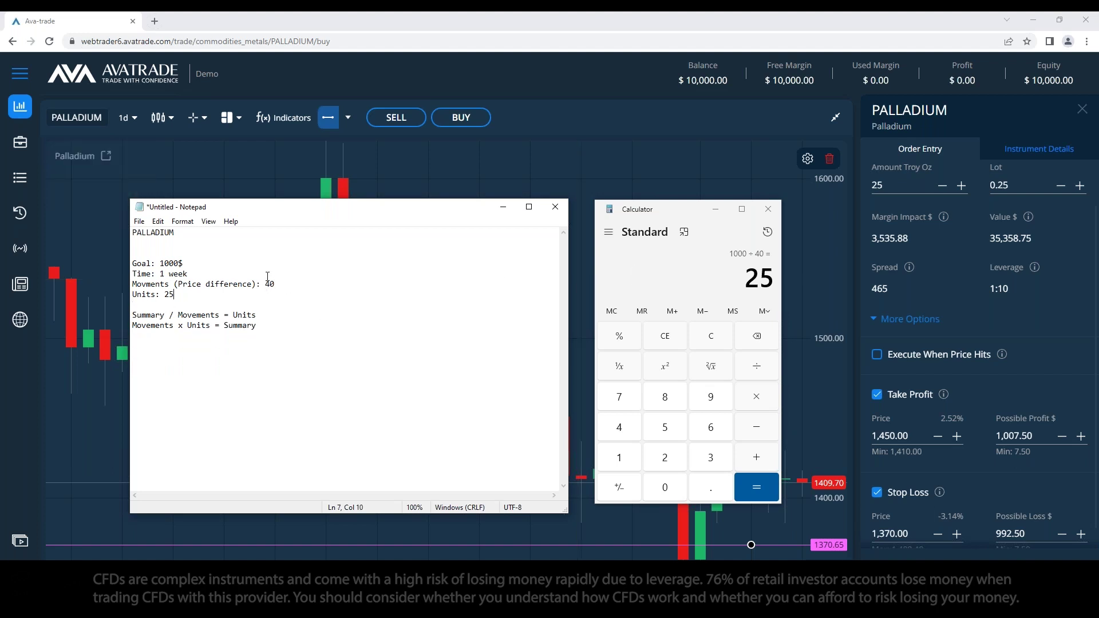
Step: Clear Calculator to 0 and place it beside the notes
click(249, 354)
click(724, 332)
click(724, 332)
drag(679, 216, 669, 227)
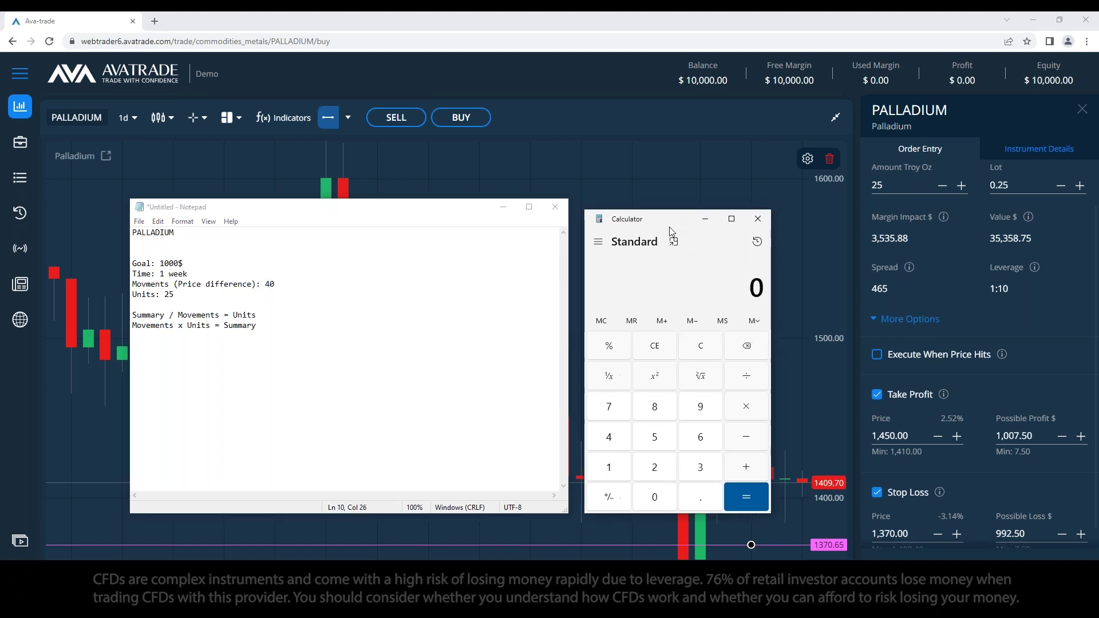
click(314, 339)
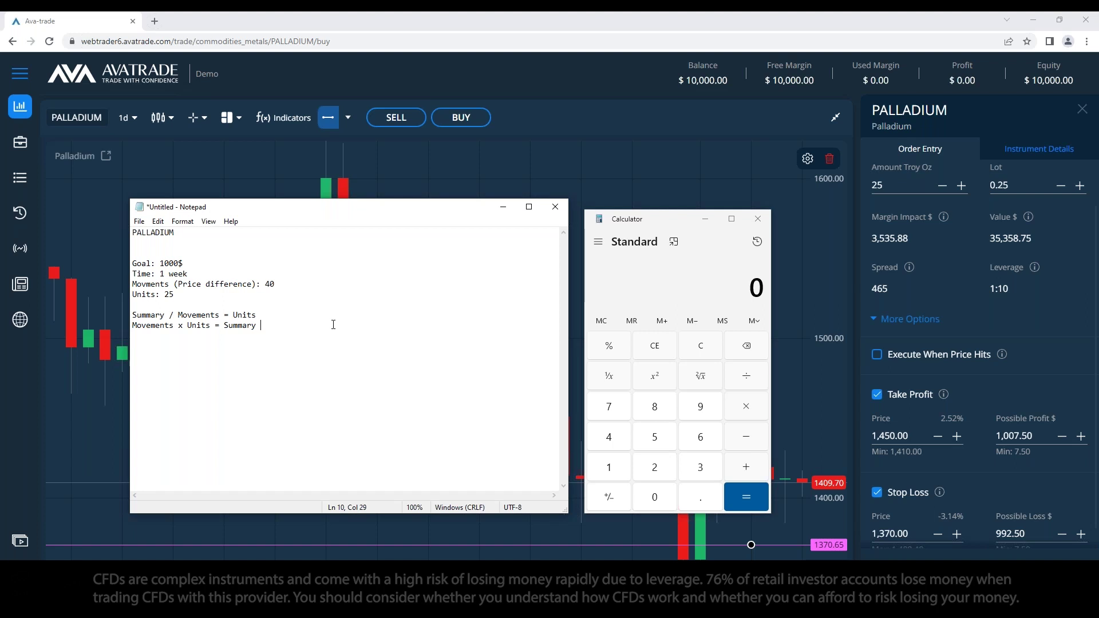
Step: Add a trial line '1000 / 25 =' below the two formulas in Notepad
key(Return)
key(Return)
drag(166, 315, 129, 316)
click(160, 357)
text(100)
text(0 / )
text(40)
text( =)
double_click(170, 347)
text(25 = 1000)
key(BackSpace)
key(BackSpace)
key(BackSpace)
key(BackSpace)
Step: Compute 1000 / 25 in Calculator, then clear the result
click(713, 276)
text(1000/25)
key(Return)
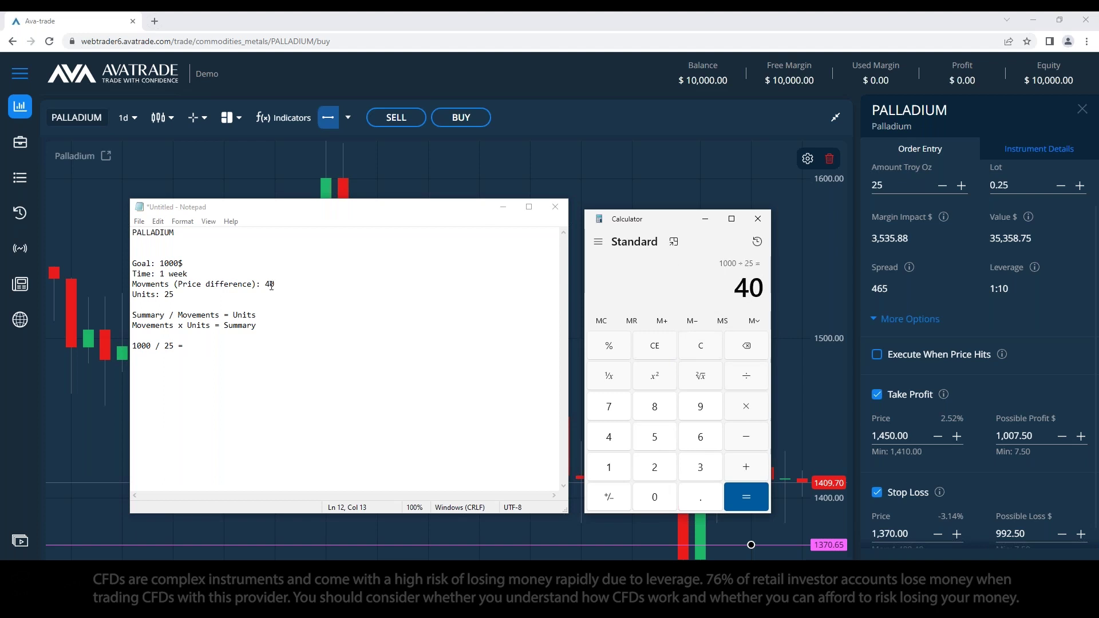
click(701, 347)
Step: Delete the trial 1000 / 25 line from the notes and close Calculator
key(shift+Up)
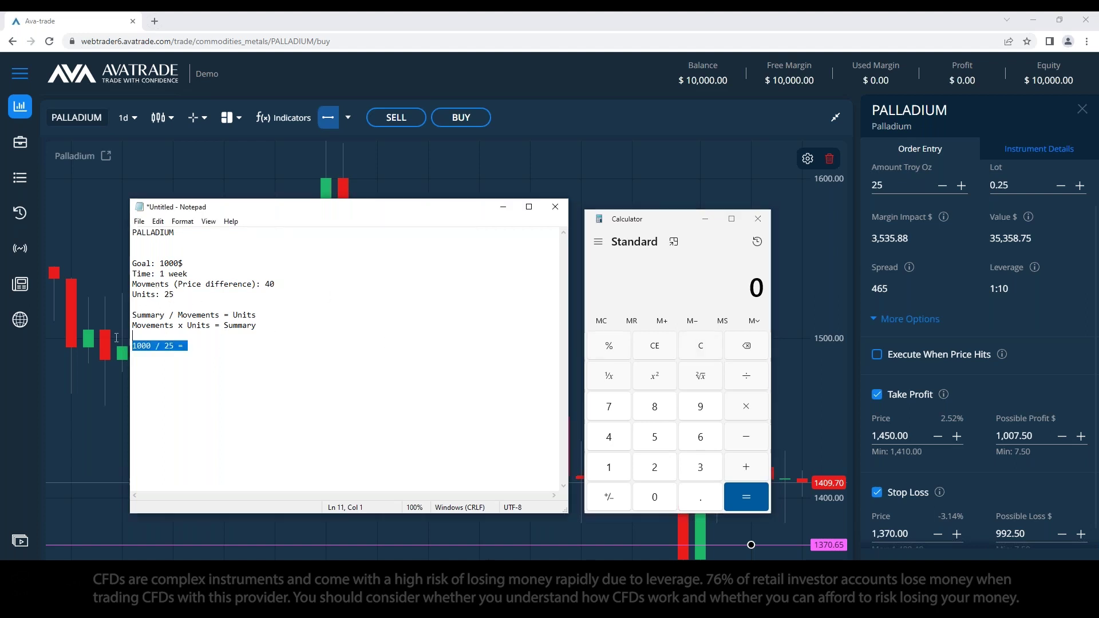
key(BackSpace)
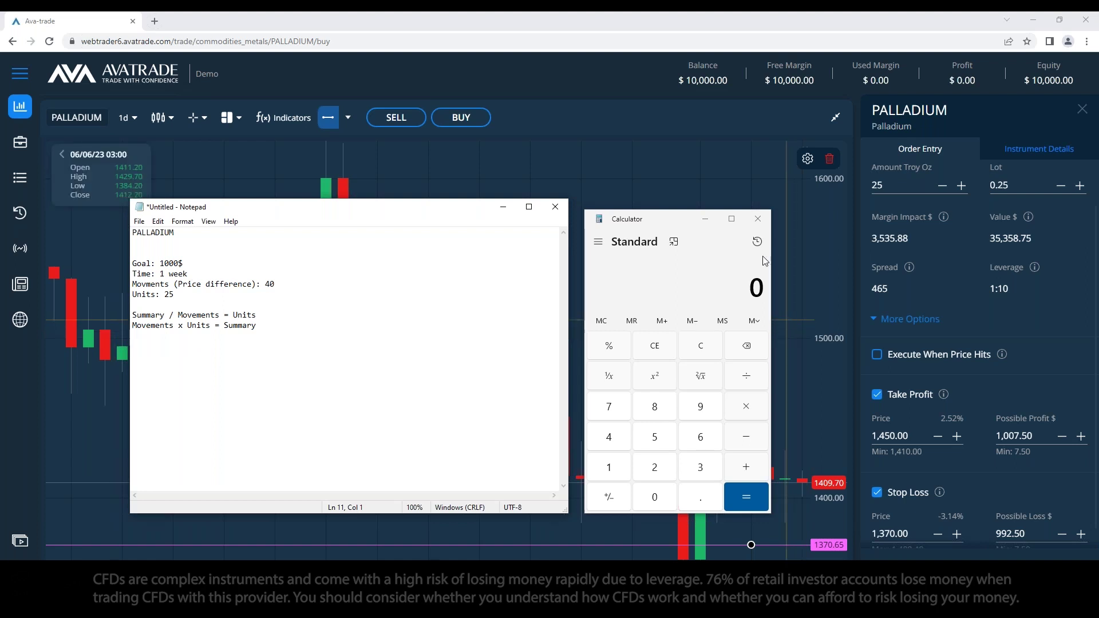
click(758, 219)
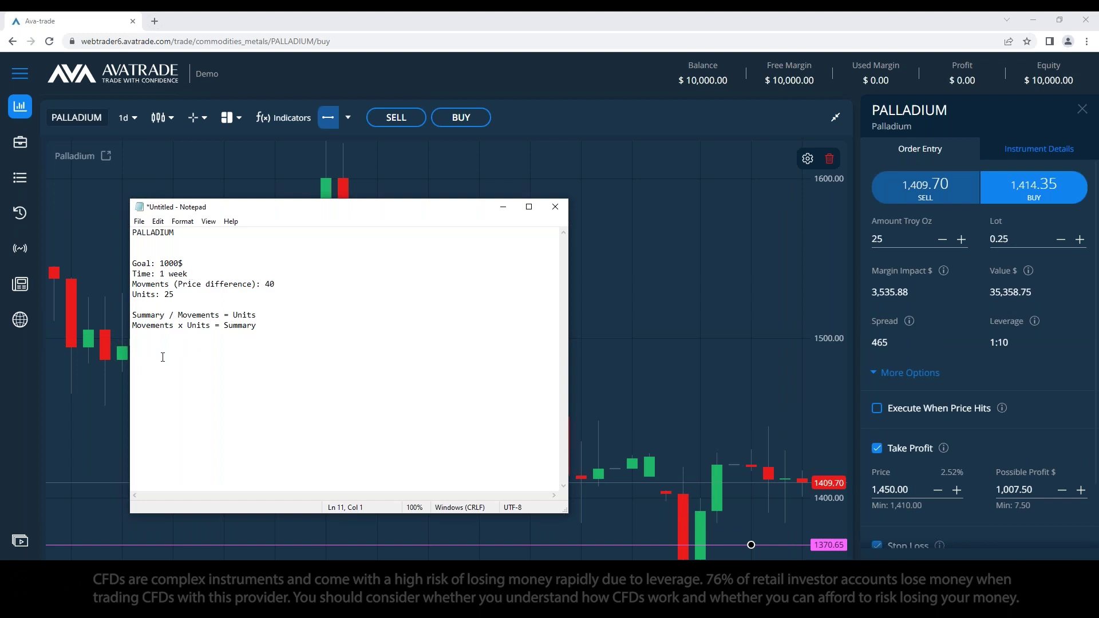
key(Return)
Step: Add the heading 'Budget/Risk Money Management.' and the line '1410 x 25 = 35,300$'
text(Budget/Risk Money Management .)
key(Return)
key(Return)
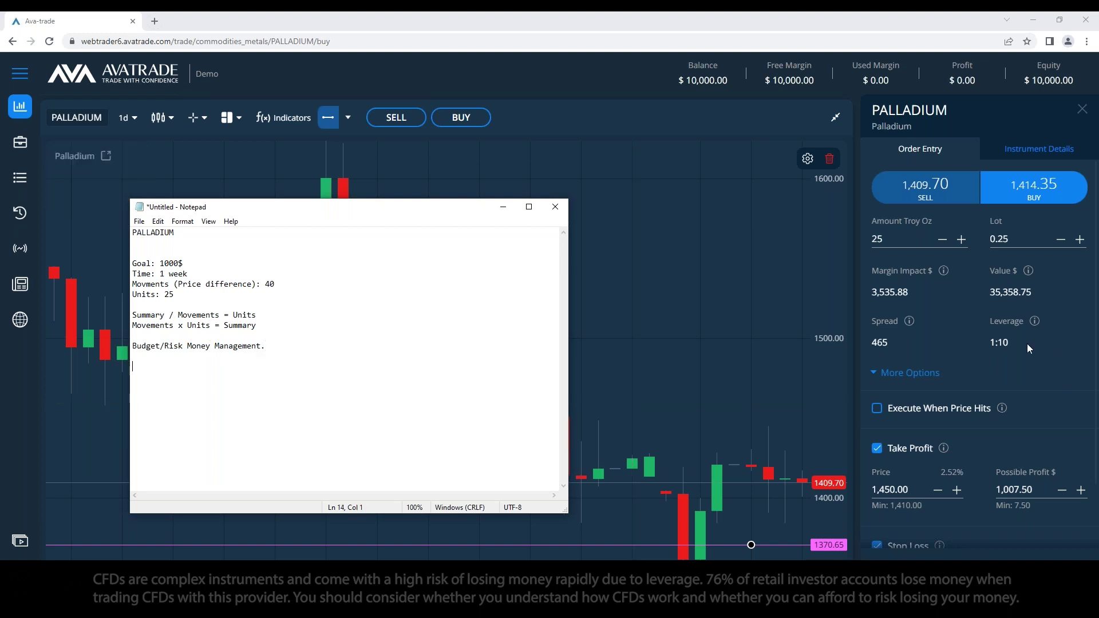
mouse_move(944, 273)
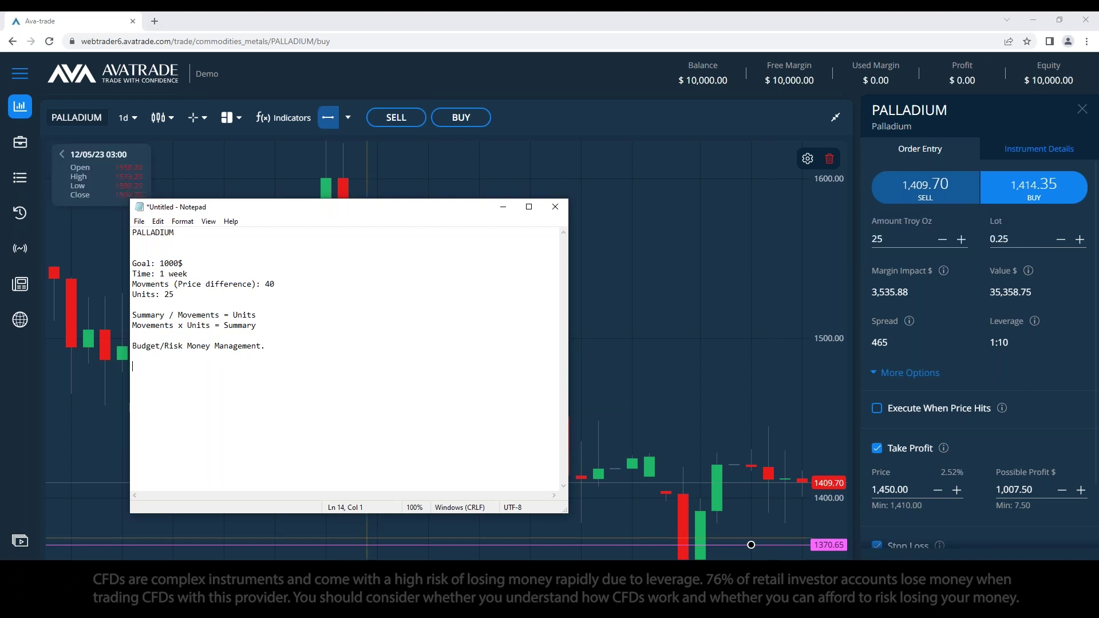
text(14)
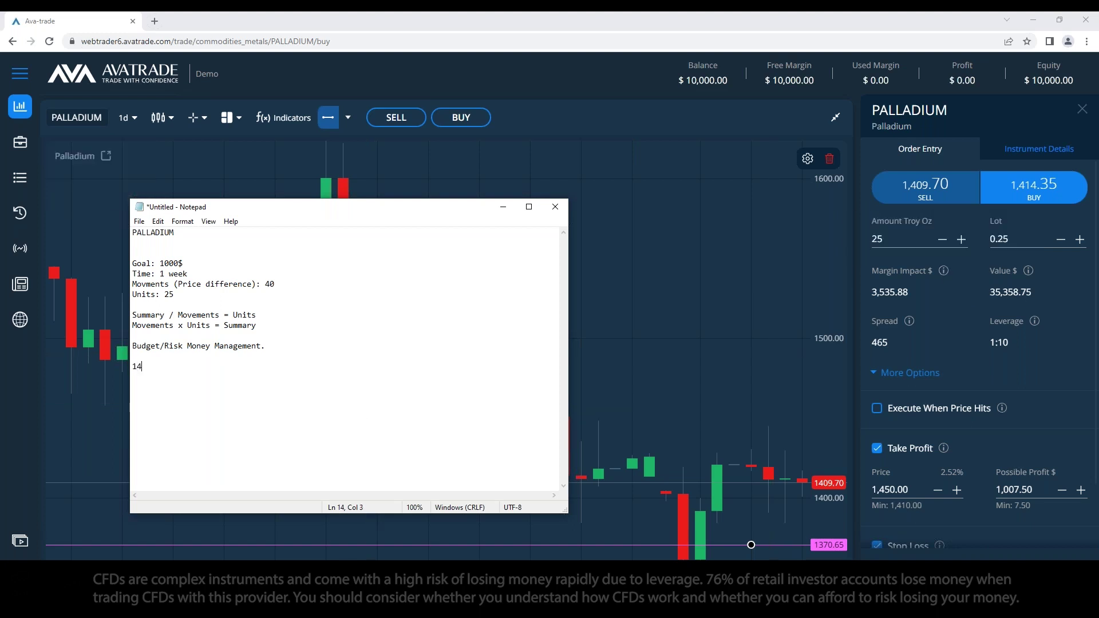
text(0)
text(0)
text( x )
text(25)
text( = 35)
text(,)
text(300$)
mouse_move(1029, 272)
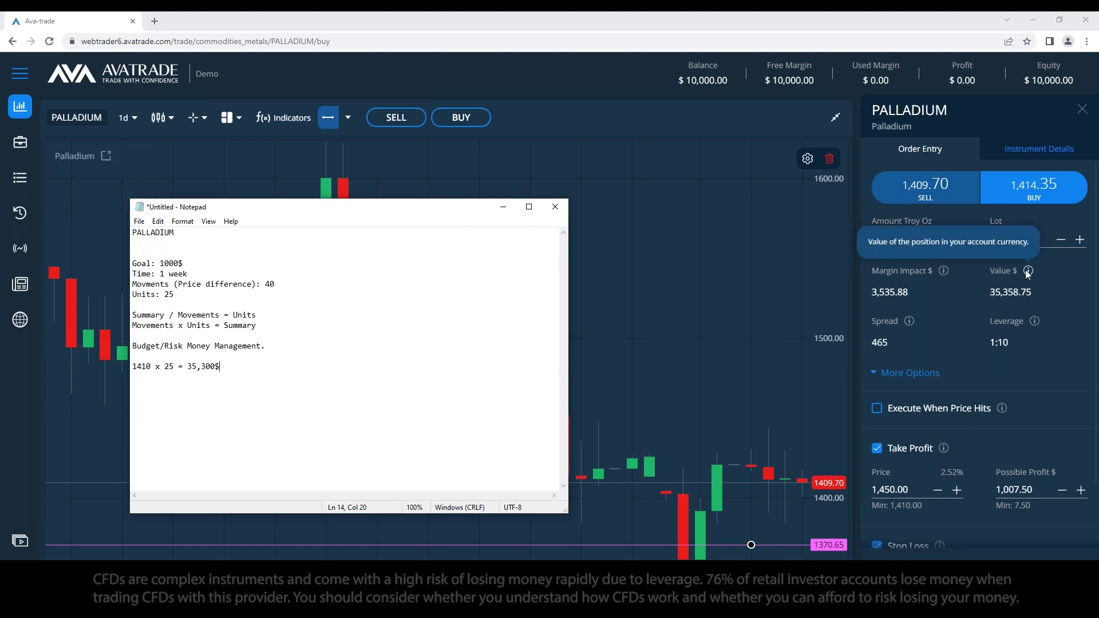
click(978, 324)
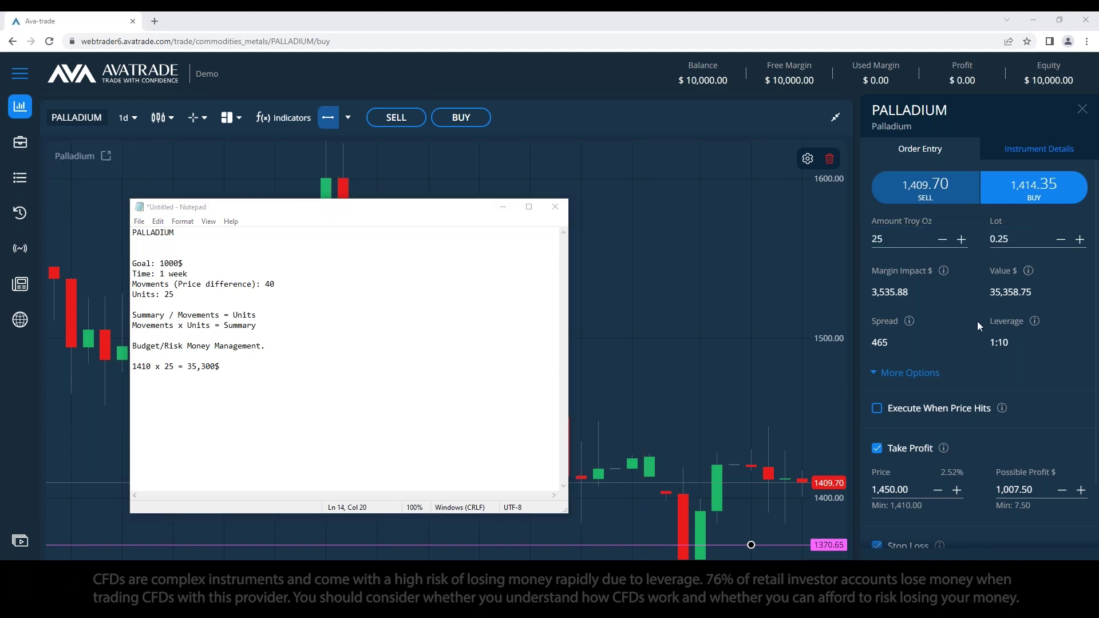
Step: Check 1410 × 25 in Calculator, clear it, and minimize Calculator
key(XF86Calculator)
text(14)
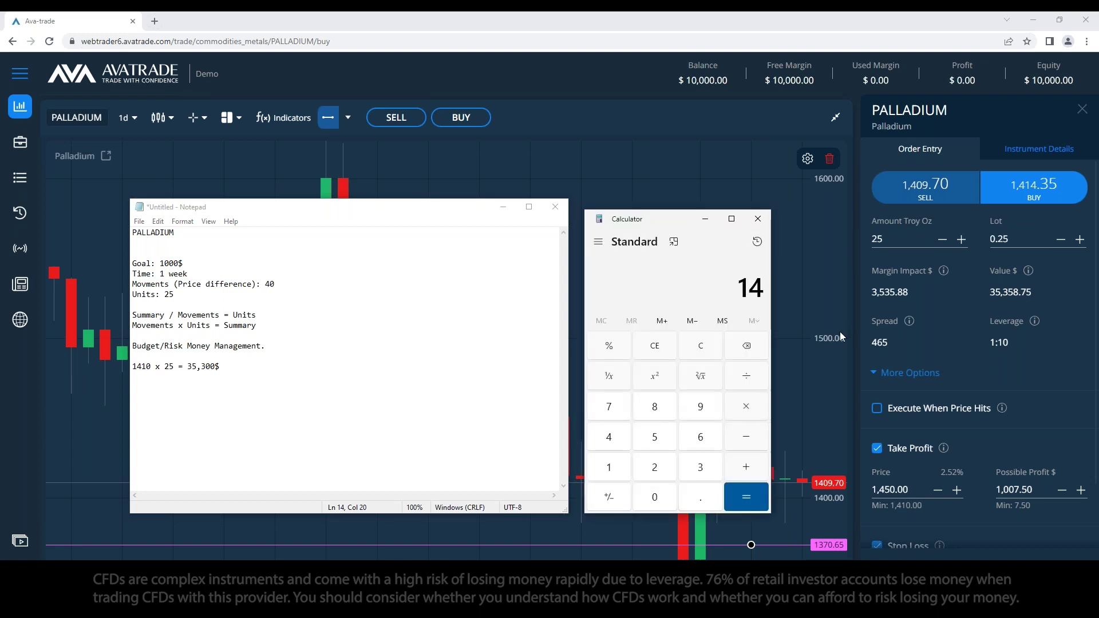
text(10*25)
key(Return)
click(710, 353)
drag(674, 221, 670, 221)
click(709, 221)
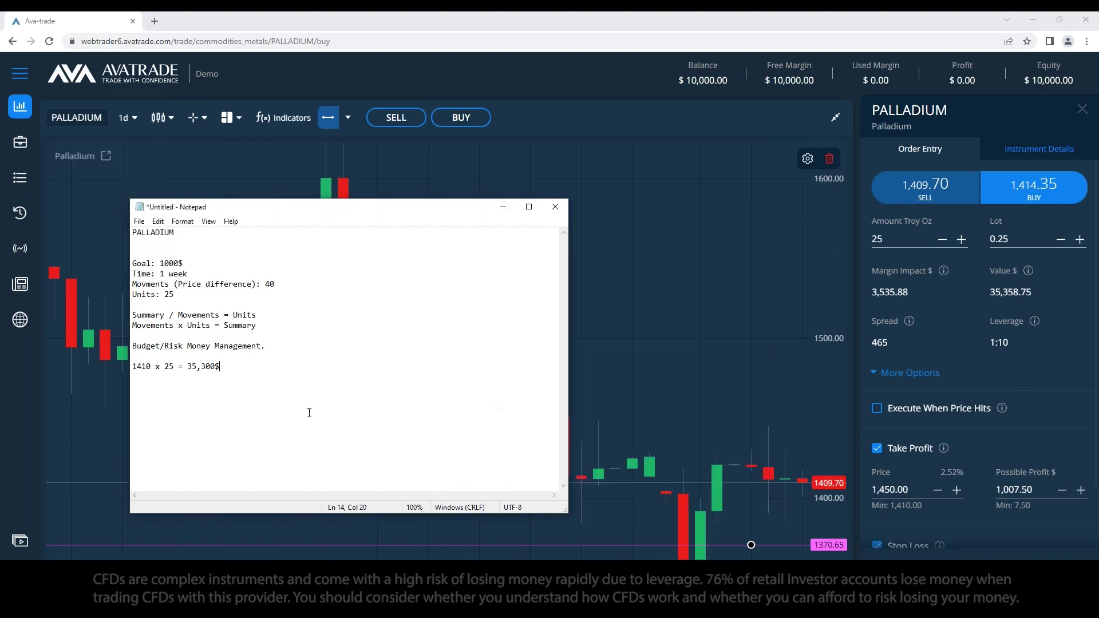
Step: Note 'CFDS = Contract for difference', 'Leveraged', and Value 35,300 with Leverage 1:10
text(CFDS = Contract for difference)
key(Return)
text(Leveraged.)
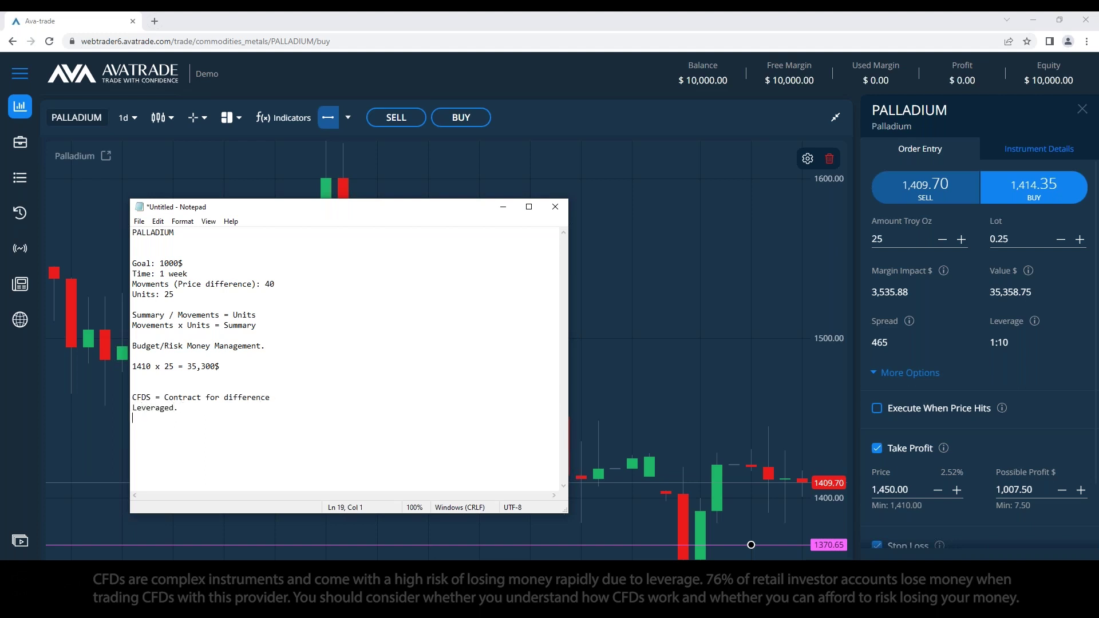
key(Return)
text(Value:)
text( 35)
text(,300  / )
text(Leverage)
text(: (Mul)
text(tipler)
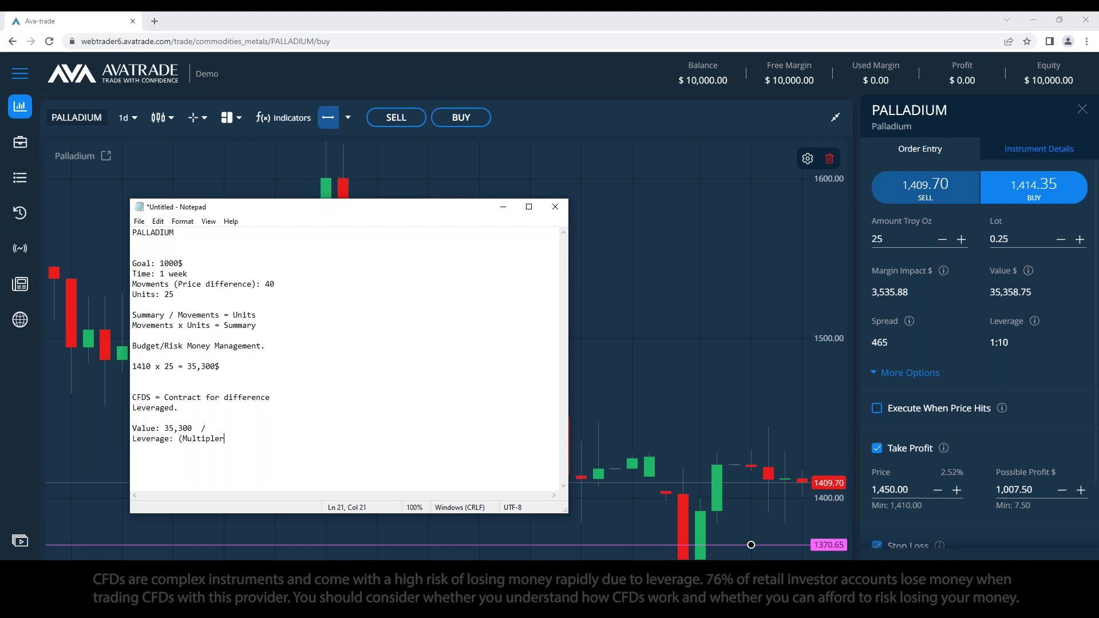
text(, it lets you buy/sell more units with the same balance))
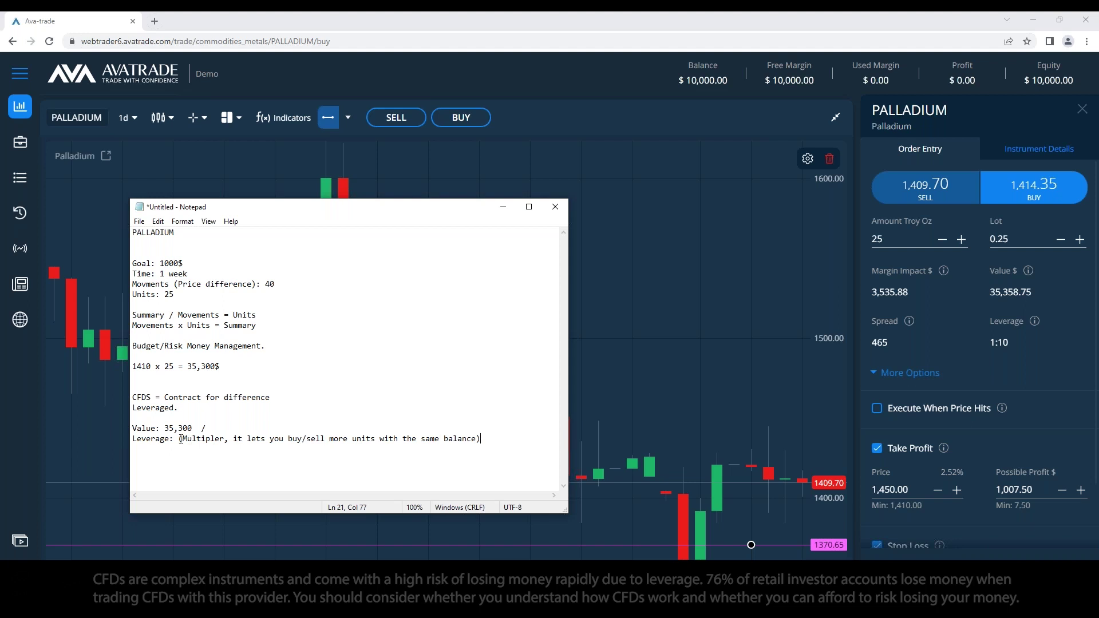
click(180, 439)
text(1:10)
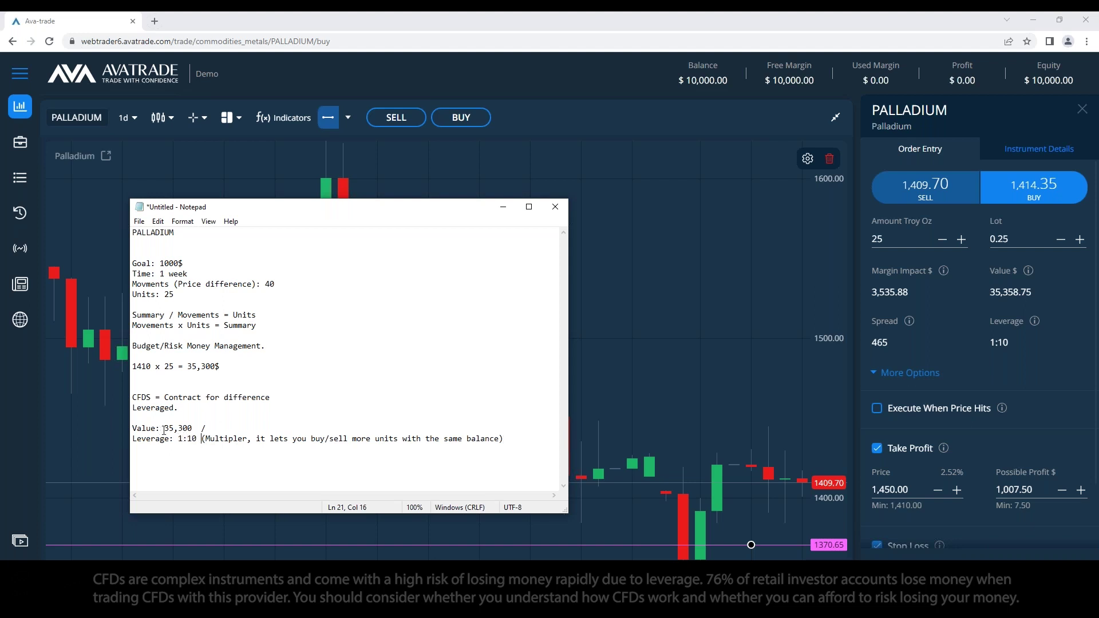
click(195, 452)
Step: Enlarge the notes window and add 'Margin Impact/requirement: 35,300 / 10 = 3,510'
click(505, 447)
drag(402, 208, 400, 163)
drag(565, 470, 570, 514)
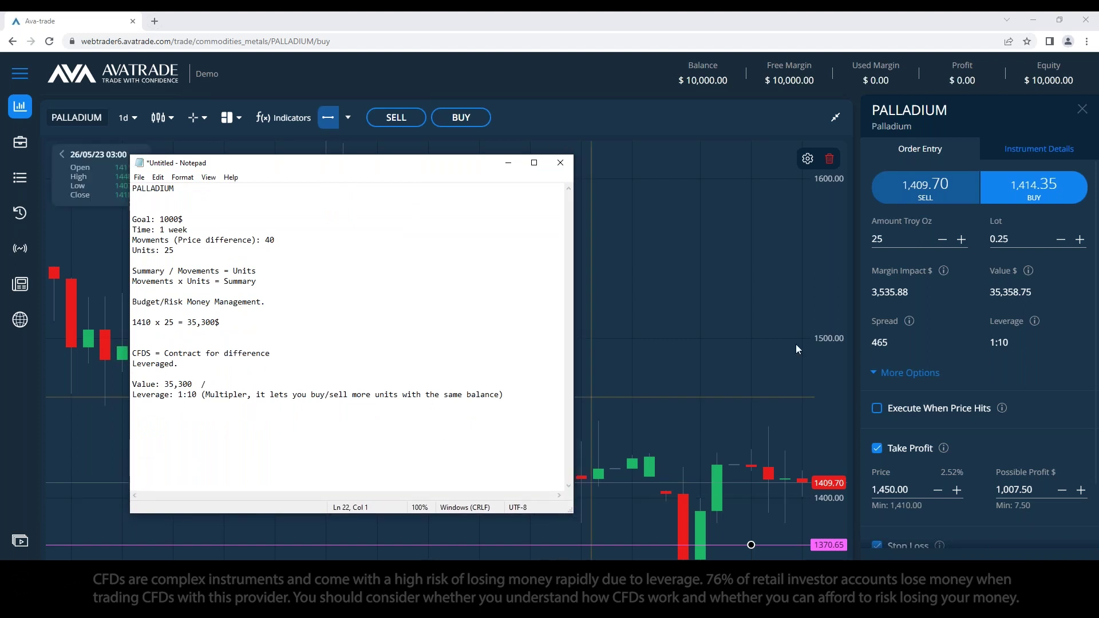
text(Margin )
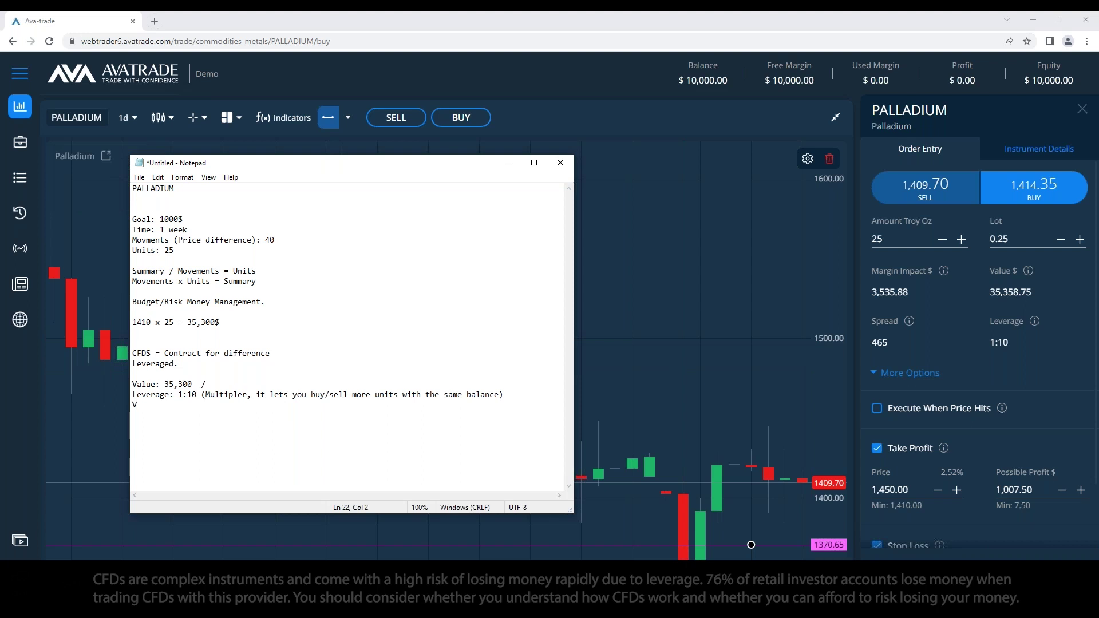
text(Impact/requirement: 35)
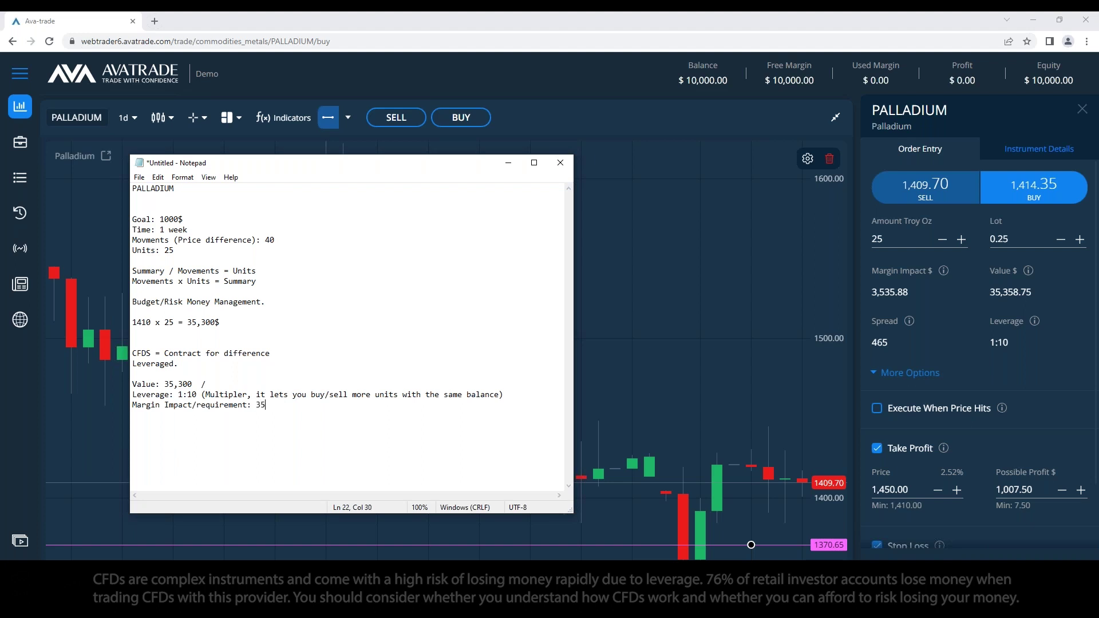
text(,300 / 10 = 3)
text(510)
key(Left)
key(Left)
text(,)
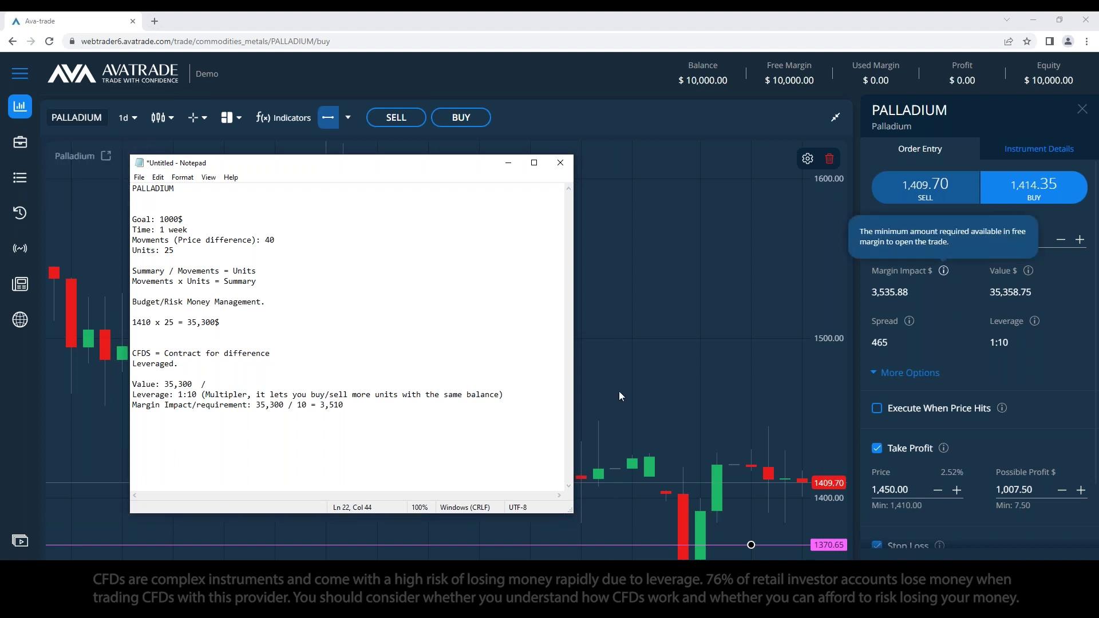
click(409, 407)
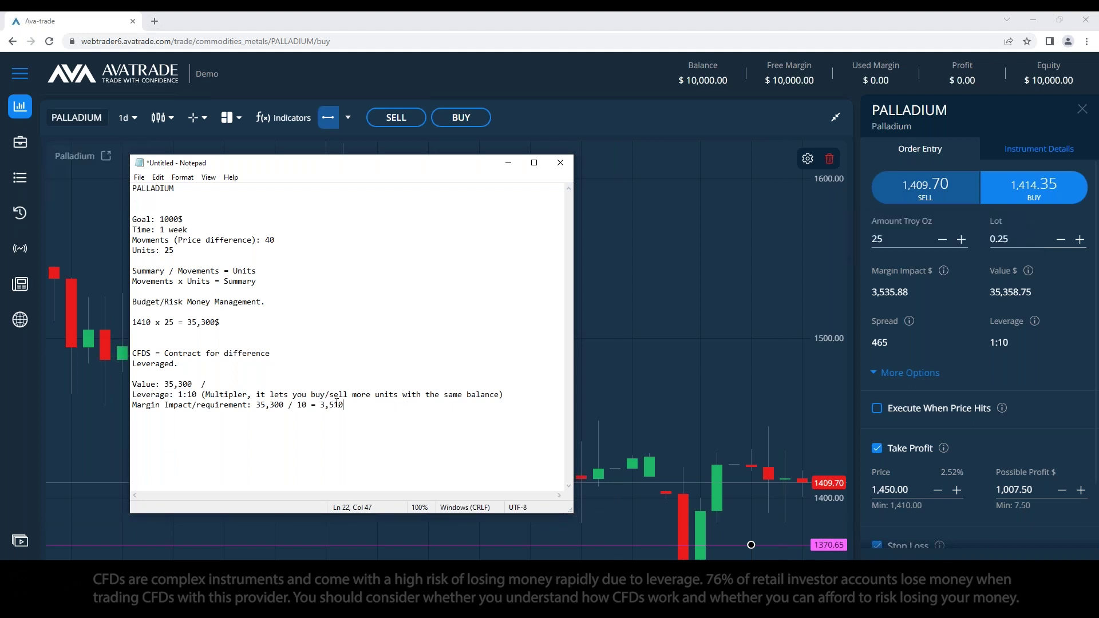
click(173, 384)
click(336, 405)
Step: Remove the blank line below '1410 x 25 = 35,300$' and reposition the Notepad window
drag(266, 301, 165, 298)
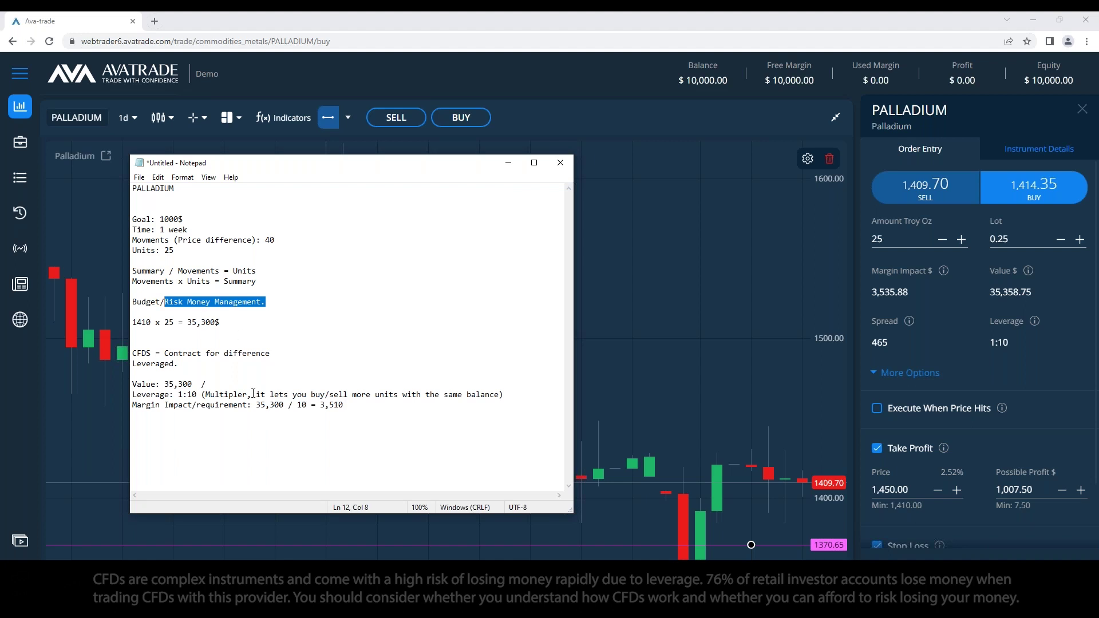
click(236, 328)
key(BackSpace)
click(220, 360)
key(Delete)
key(Return)
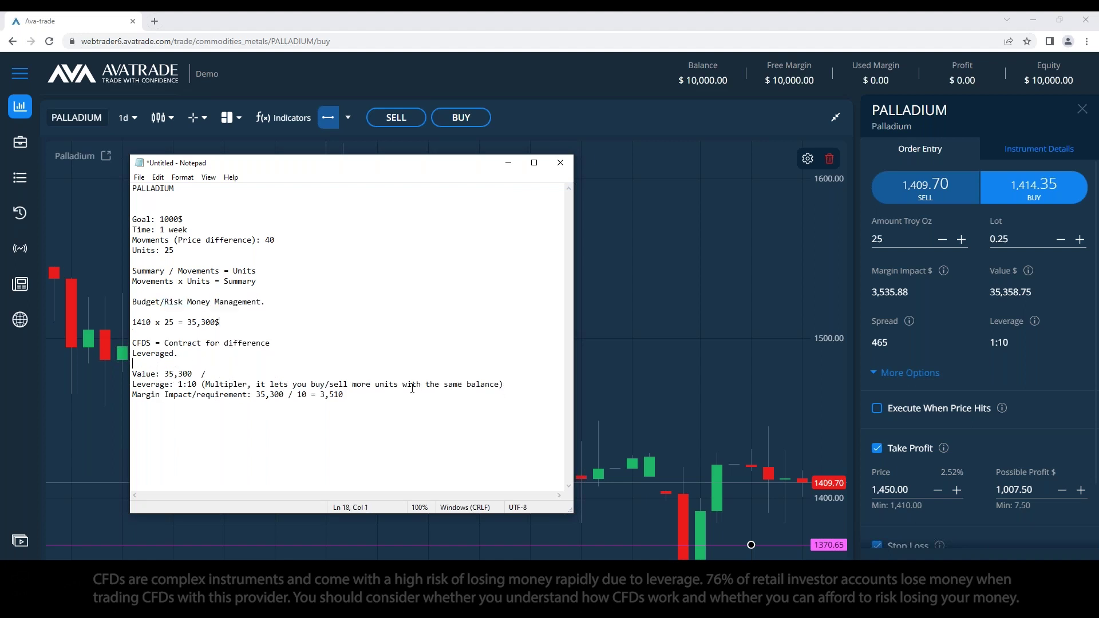
drag(380, 163, 376, 153)
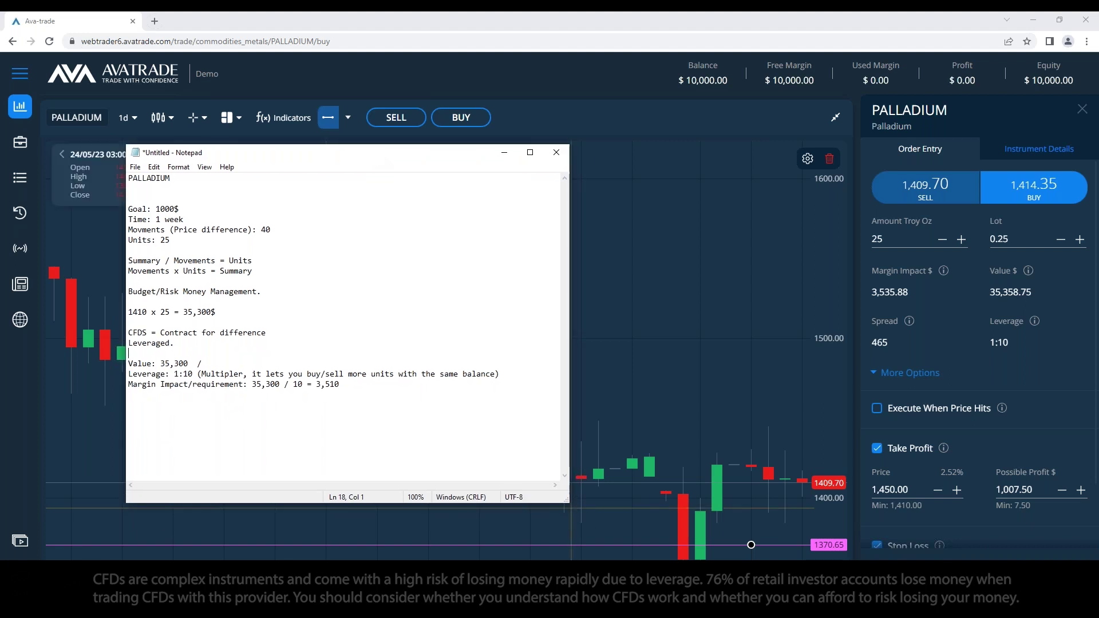
drag(571, 505, 571, 532)
scroll(1000, 452, down, 2)
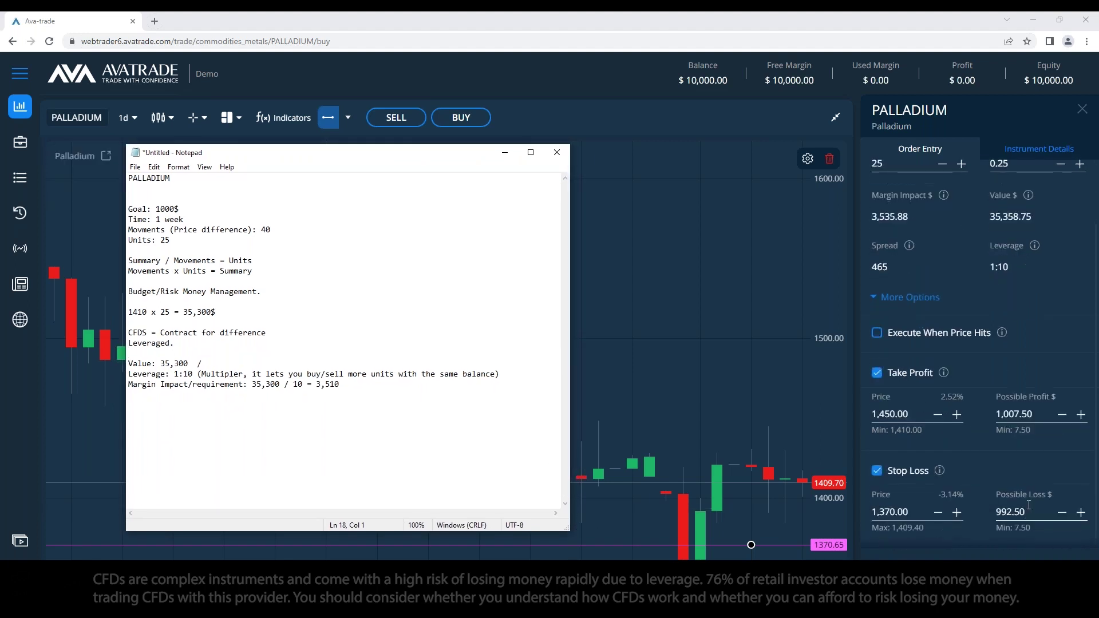
Step: Change the Palladium Stop Loss price to 1,369.00, making the possible loss 1,017.50 (-3.21%)
click(891, 511)
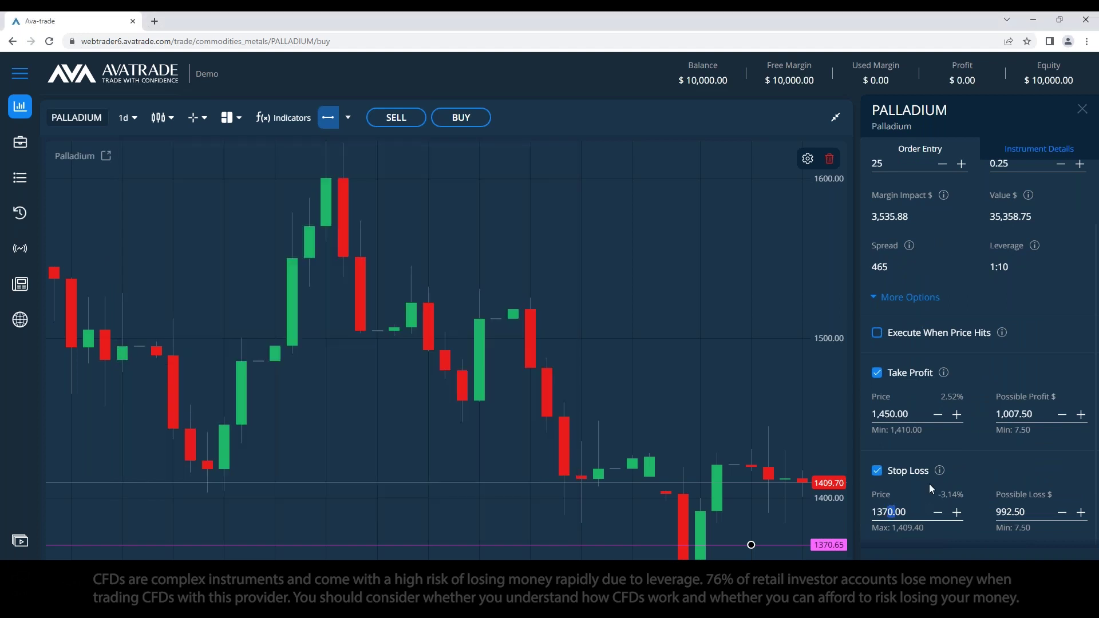
key(shift+Left)
key(BackSpace)
text(99)
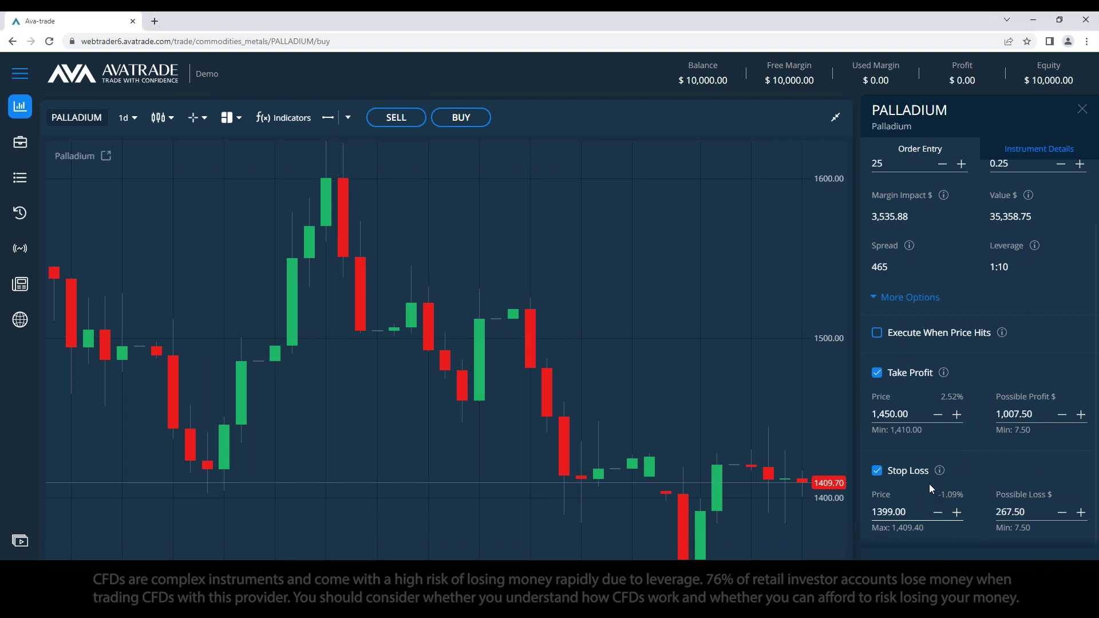
key(BackSpace)
key(BackSpace)
text(79)
click(1005, 458)
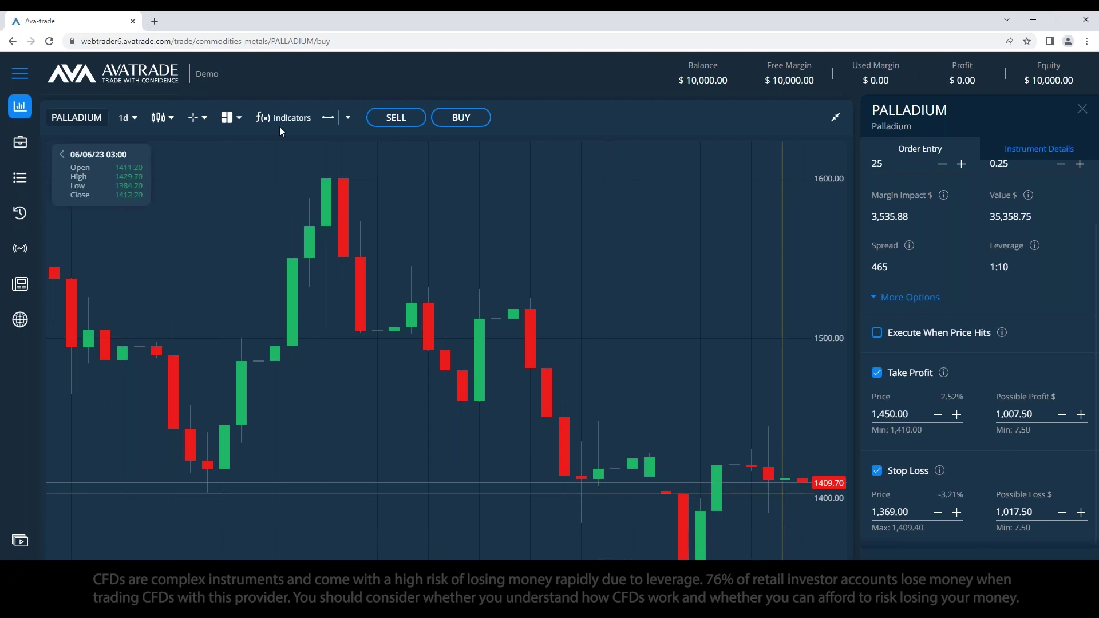
click(417, 601)
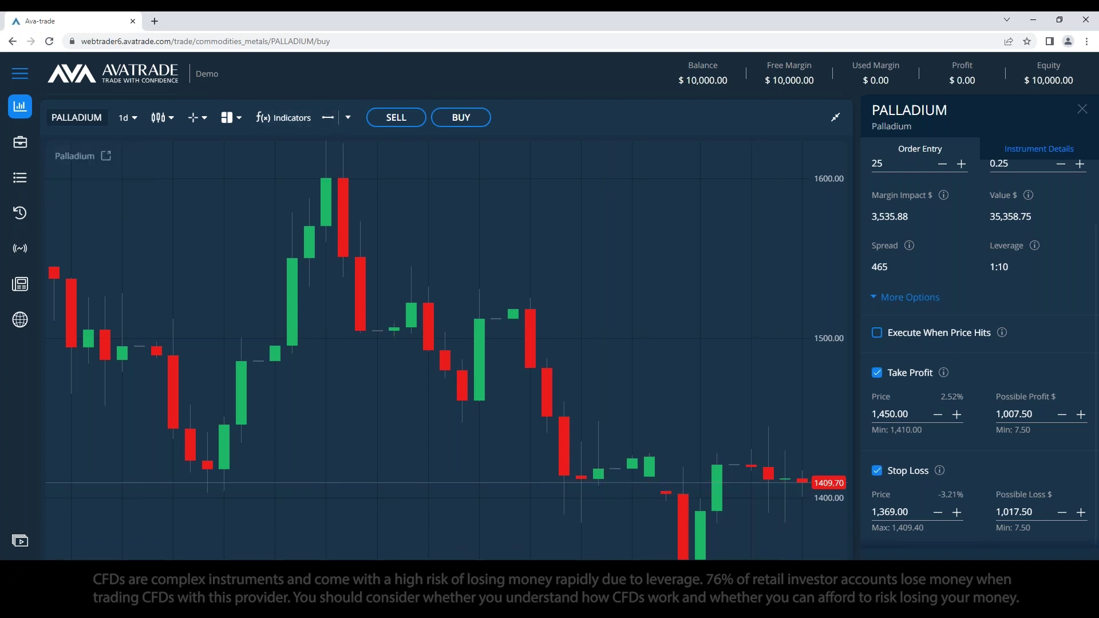
Step: Add '10000 - 1000 = 9000$', '10% exposure to loss.' and a '10% ? > 5% ? 2' risk line
key(alt+Tab)
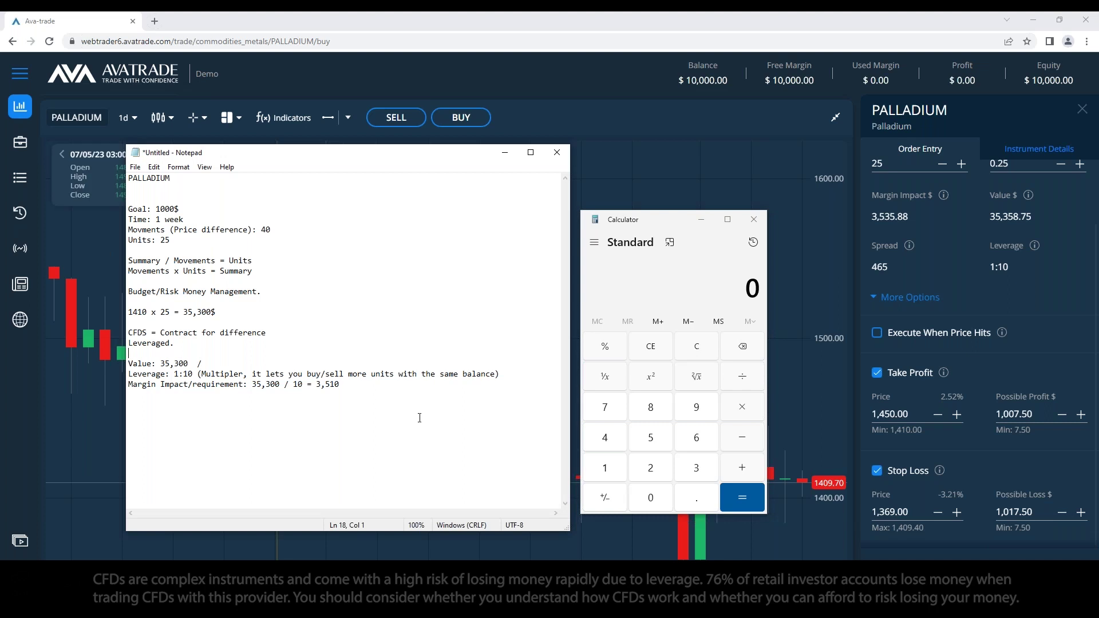
text(10000)
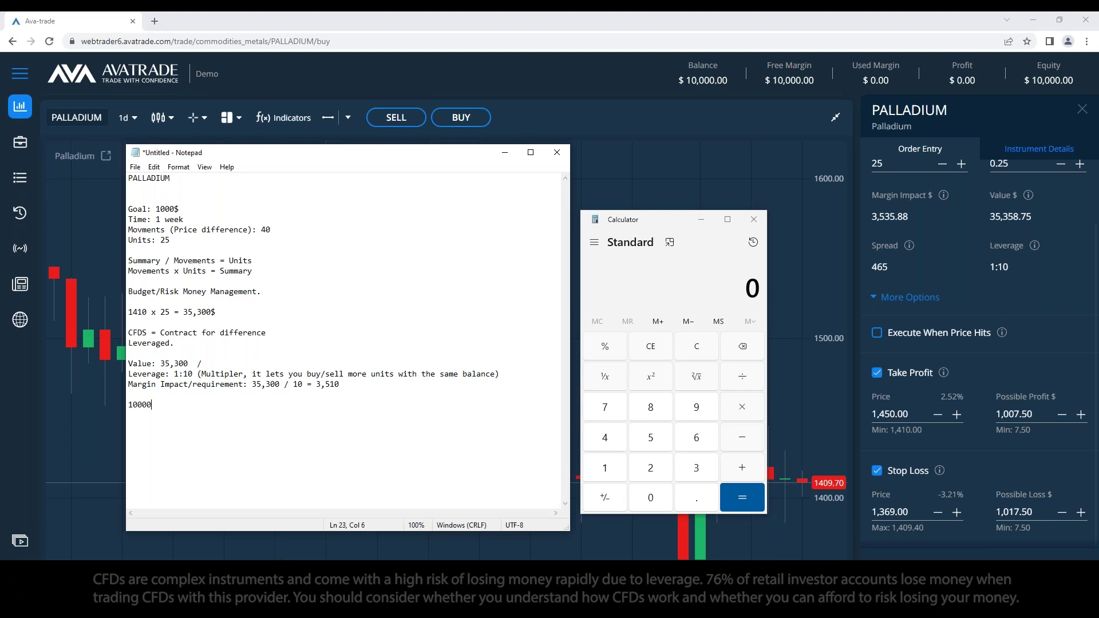
text( - 100)
text(9000$ )
text(10% exposure t)
text(o loss.)
key(Return)
key(Return)
text(10% ? )
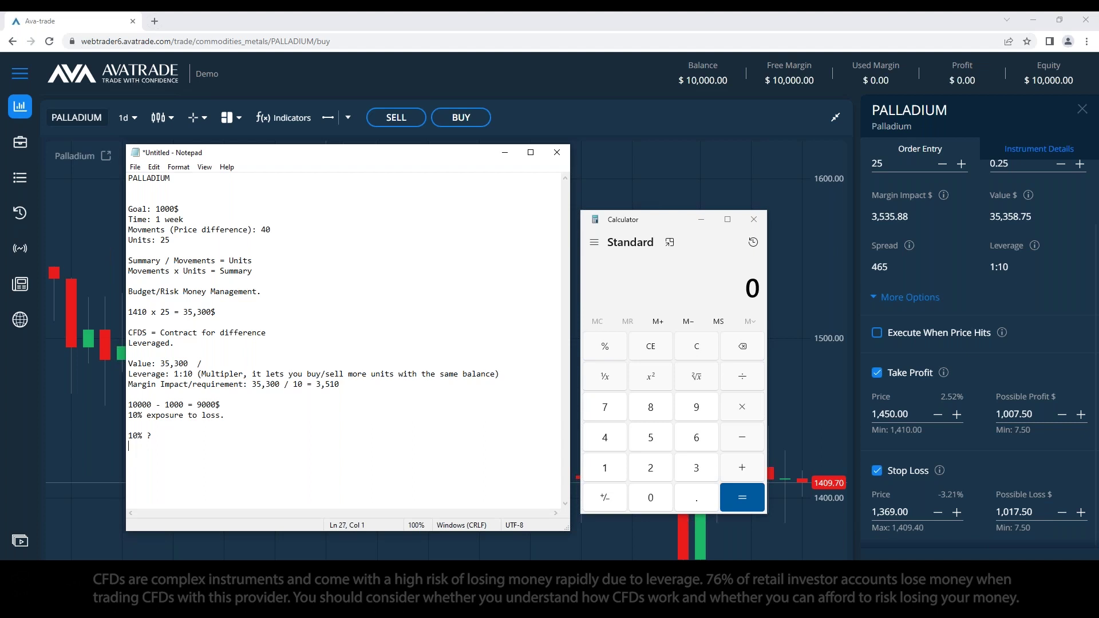
text( > 5% ? 2)
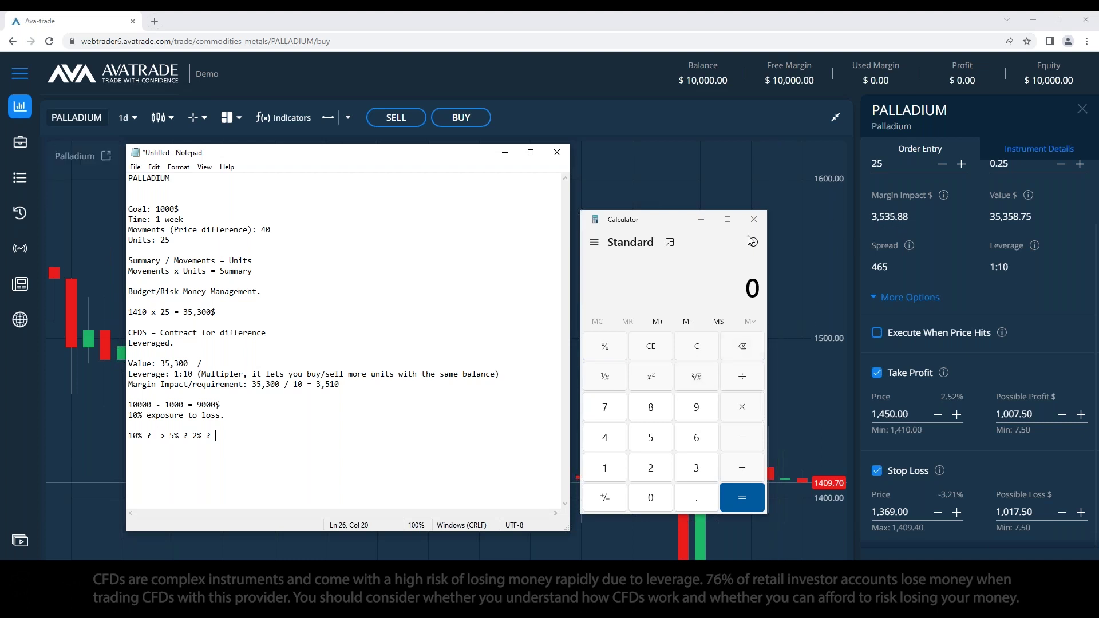
Step: Minimize Calculator and rewrite the last Notepad line to read '10% > 5% ?'
click(707, 220)
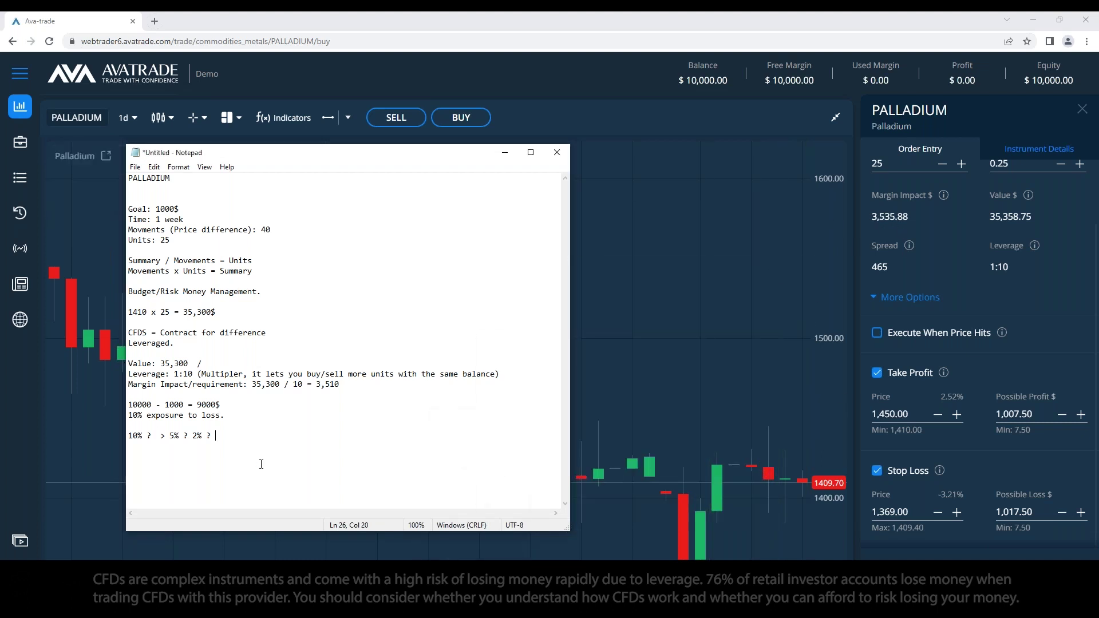
drag(215, 435, 181, 431)
text(5%)
key(Left)
key(Left)
key(Left)
key(Left)
key(Left)
key(BackSpace)
key(BackSpace)
key(BackSpace)
key(BackSpace)
text(% ?)
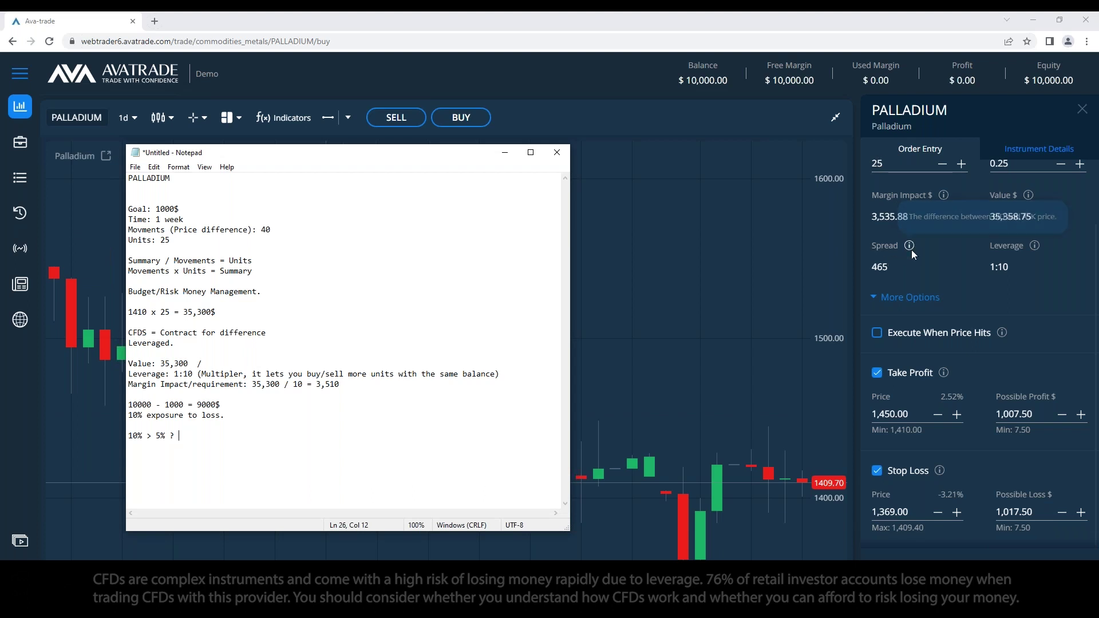
scroll(938, 290, up, 2)
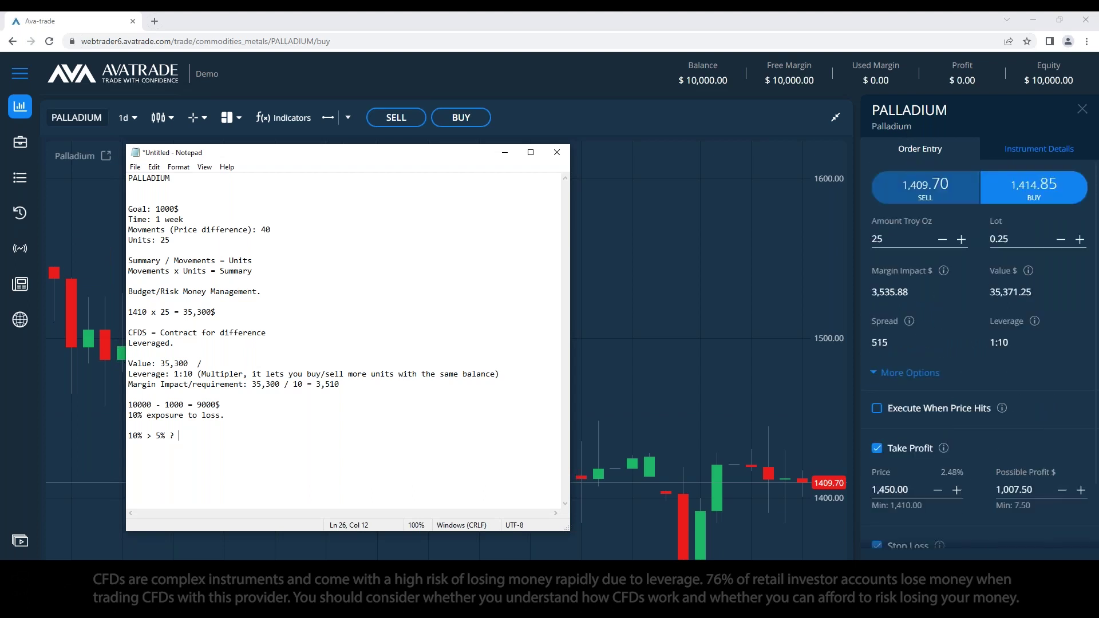
Step: Resize the Palladium buy order from 25 to 12 troy oz (0.12 lot, margin 1,697.82), then switch back to the notes
click(898, 241)
text(.5)
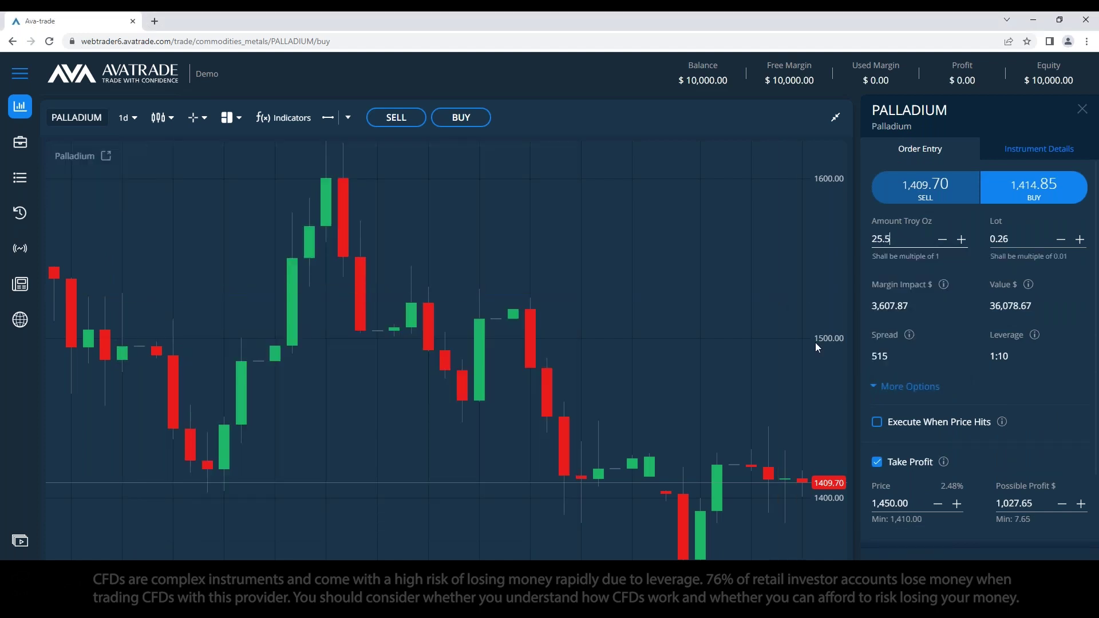
key(BackSpace)
key(BackSpace)
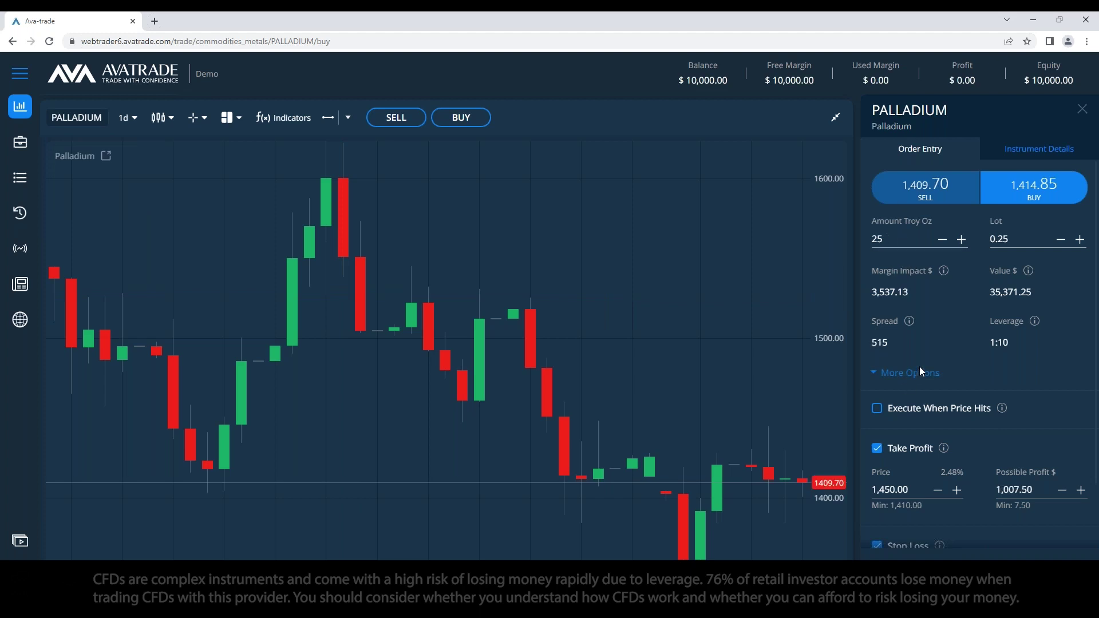
drag(885, 239, 830, 247)
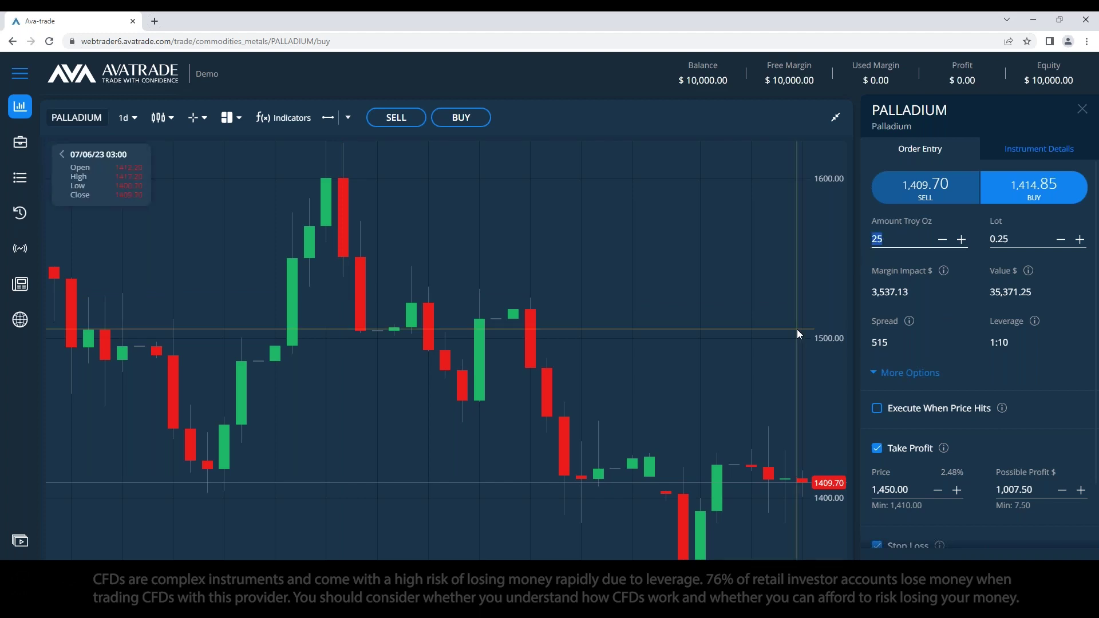
text(12)
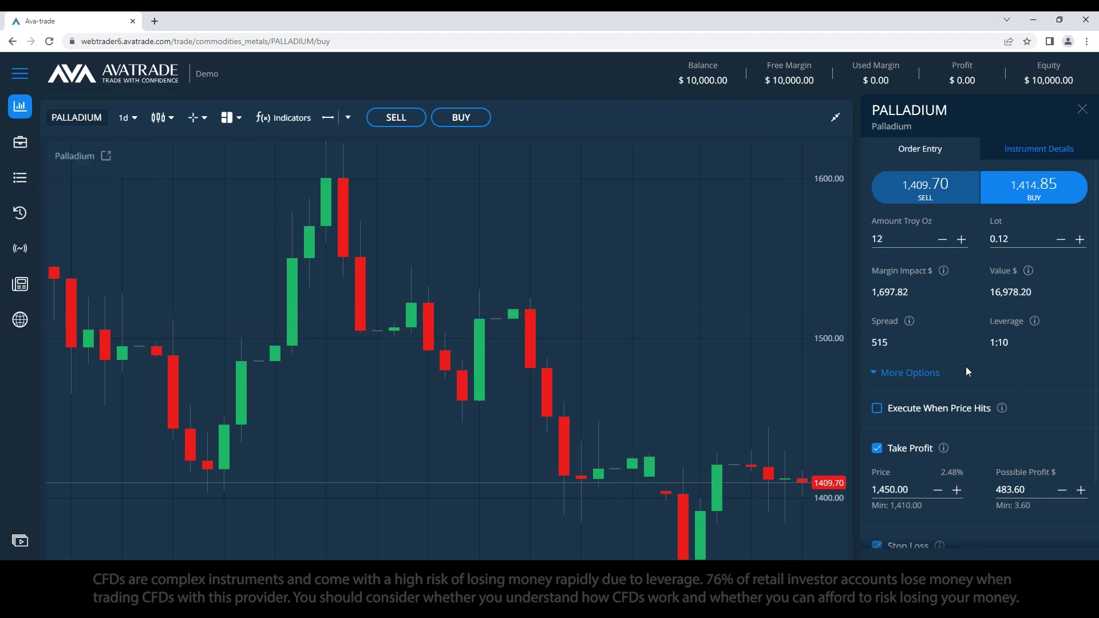
scroll(1008, 498, down, 2)
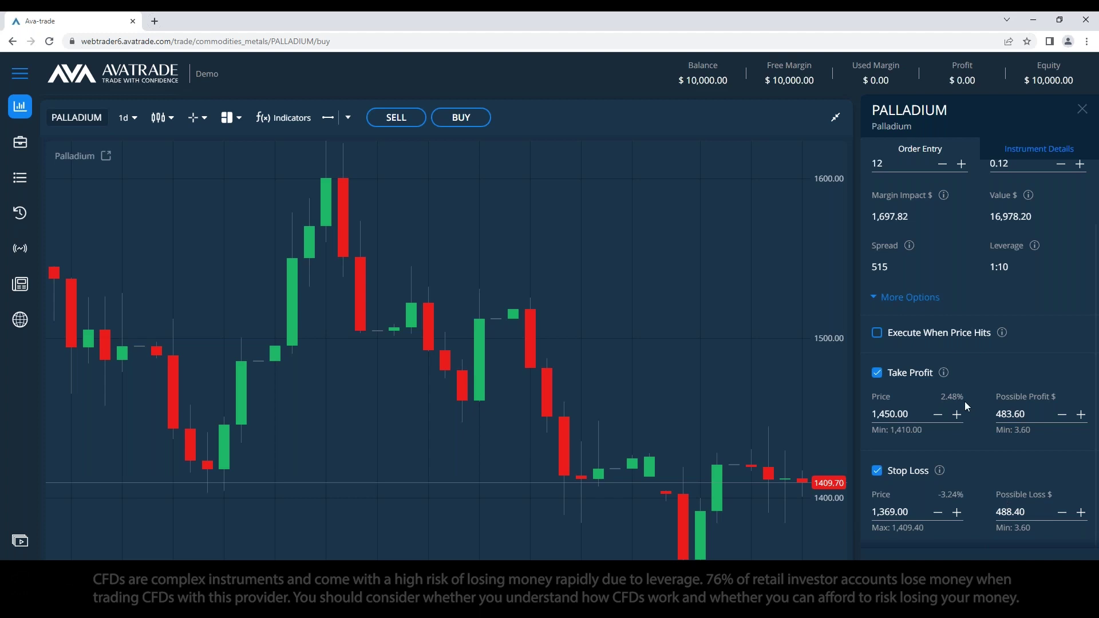
scroll(964, 401, up, 2)
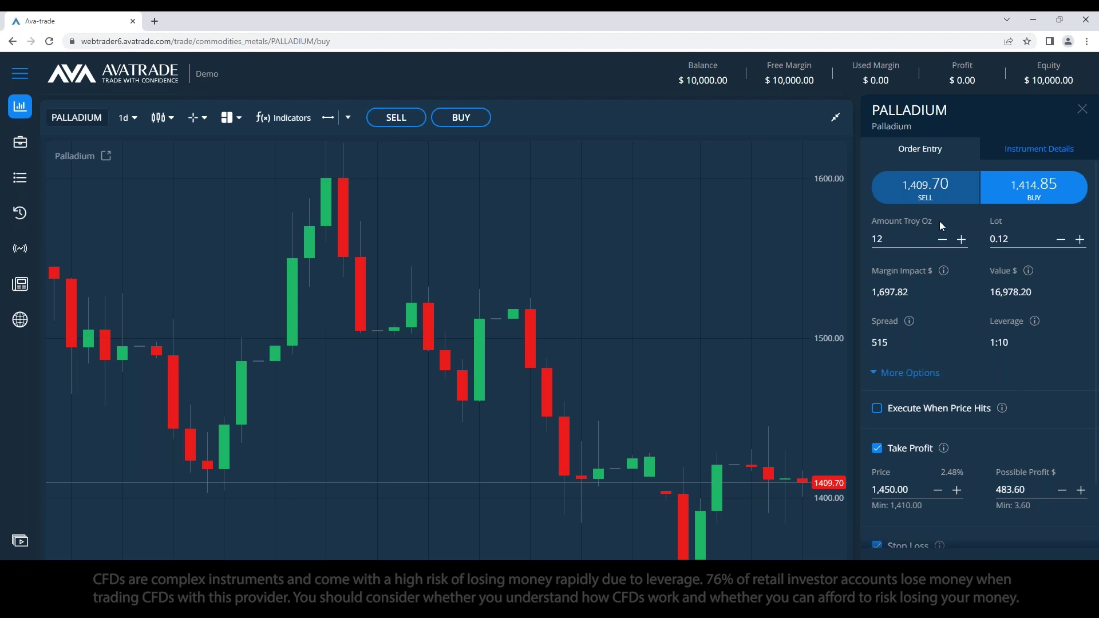
scroll(978, 442, down, 1)
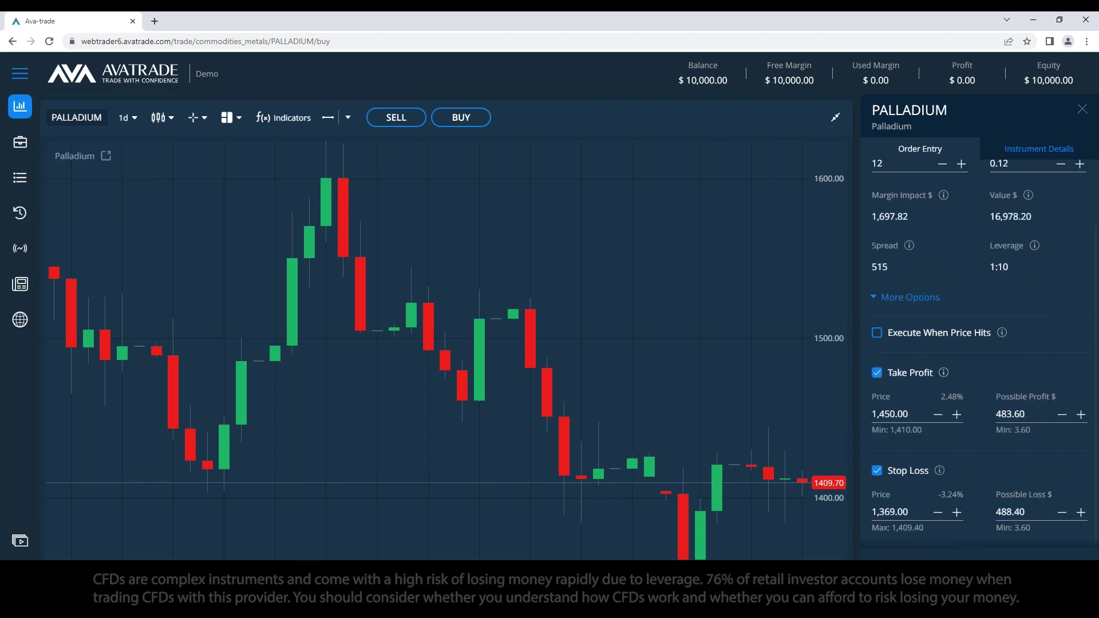
key(alt+Tab)
key(alt+Tab)
key(Tab)
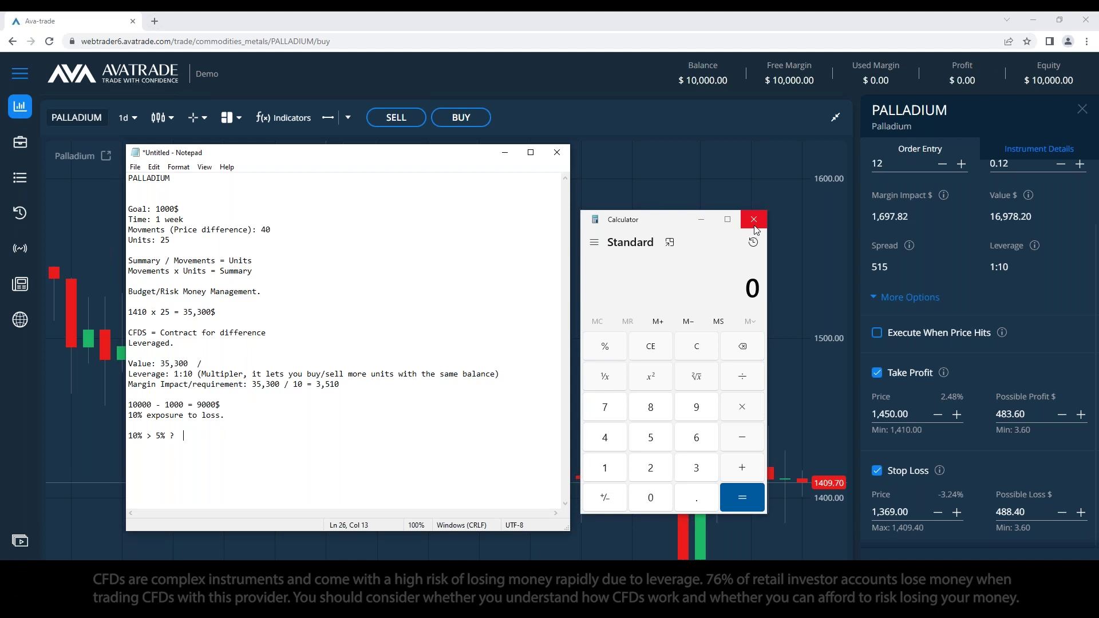
Step: Close Calculator and select all the existing Notepad notes to replace them
click(753, 219)
drag(209, 449, 73, 161)
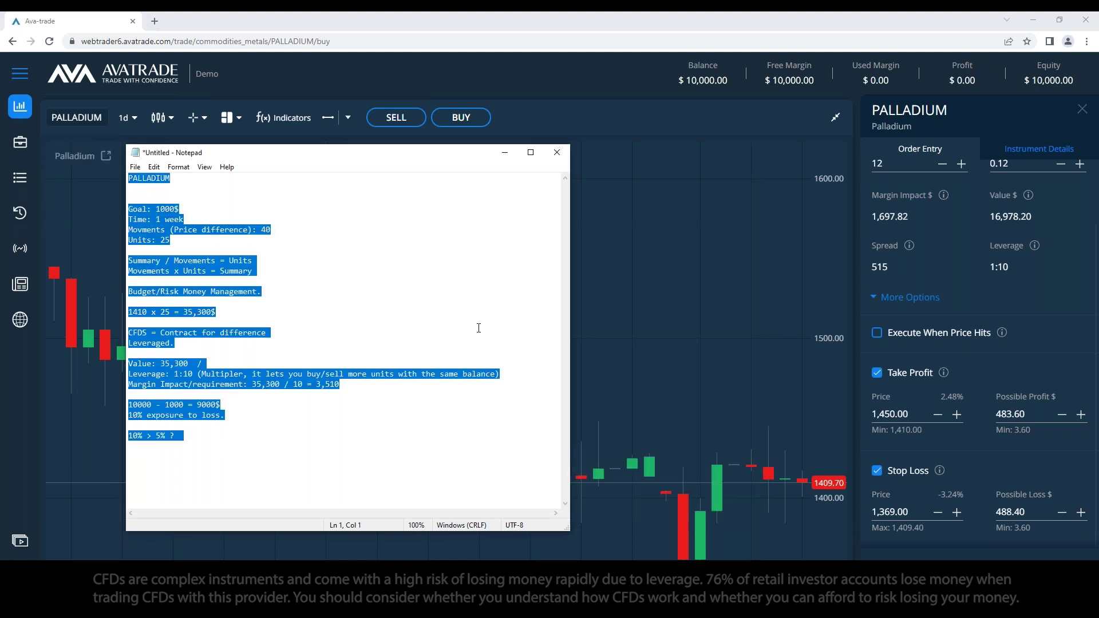
click(260, 433)
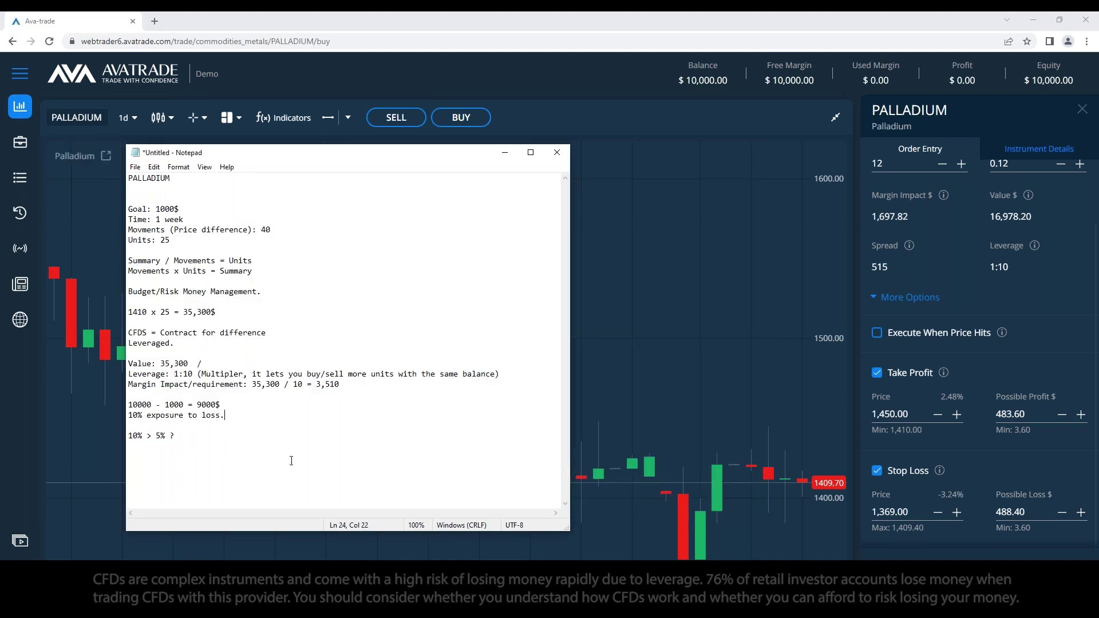
key(ctrl+a)
Step: Type the headings 'Analysis', 'Technical Analysis' and 'Fundamental Analysis' on separate lines
text(Analysis)
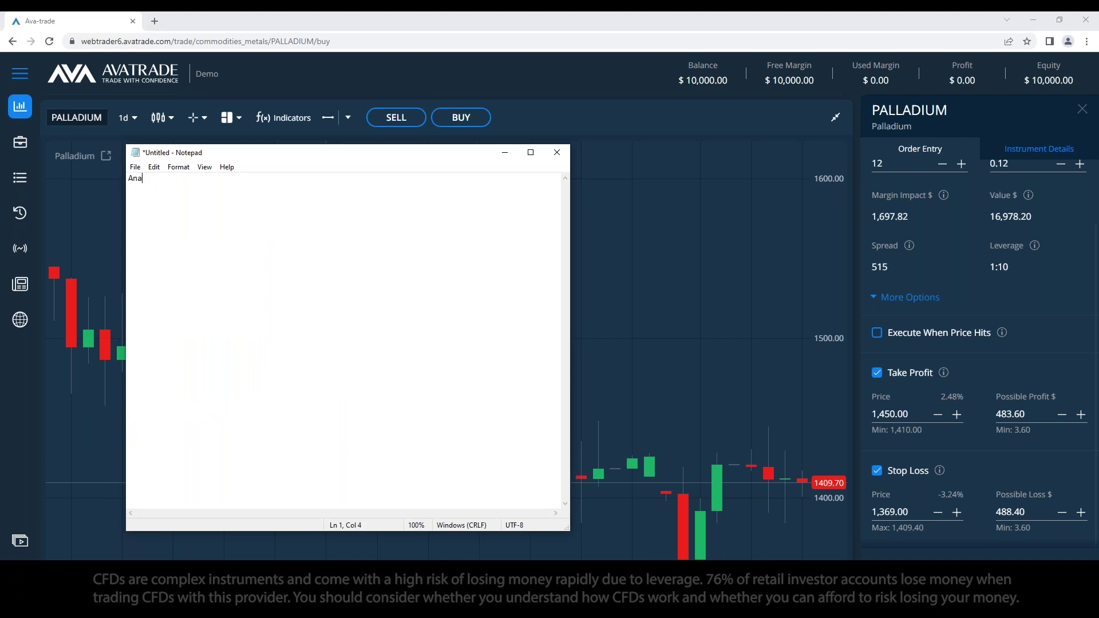
key(Return)
key(Return)
text(Technical Analysis)
key(Return)
key(Return)
key(BackSpace)
key(Return)
text(Fundamental Analysi)
key(Home)
key(Return)
key(Return)
key(Up)
key(Up)
key(Up)
Step: Add 'What is in chart' under Technical and 'What is not in chart' under Fundamental Analysis
text(What is inthe cha)
key(BackSpace)
key(BackSpace)
key(BackSpace)
key(BackSpace)
key(BackSpace)
key(BackSpace)
key(BackSpace)
text(chart)
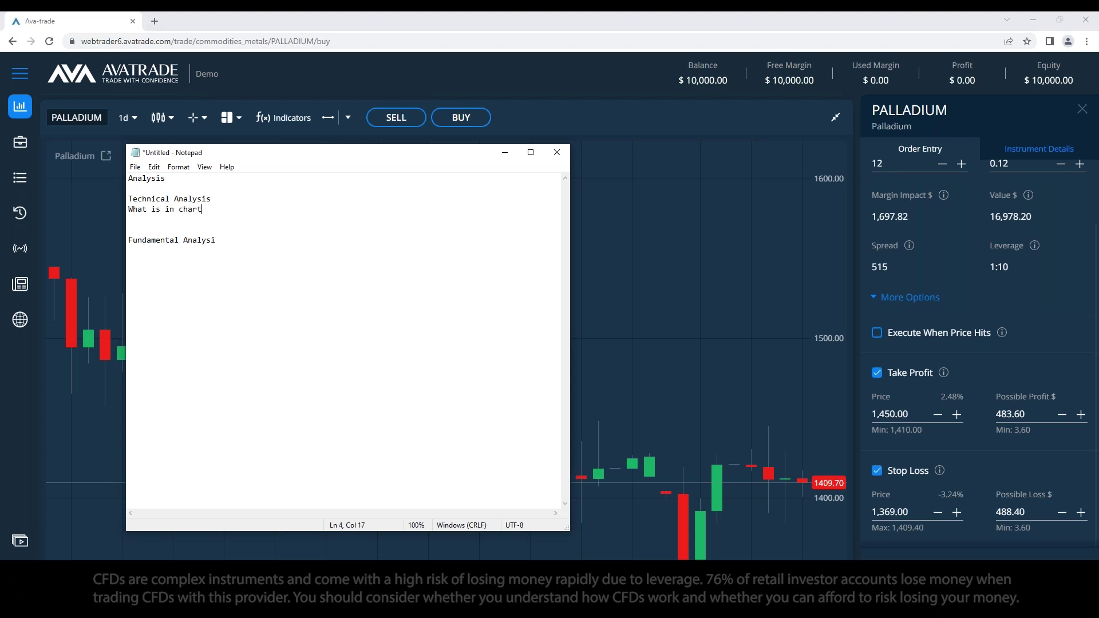
key(ctrl+shift+Left)
key(ctrl+shift+Left)
key(ctrl+shift+Left)
key(ctrl+shift+Left)
key(ctrl+c)
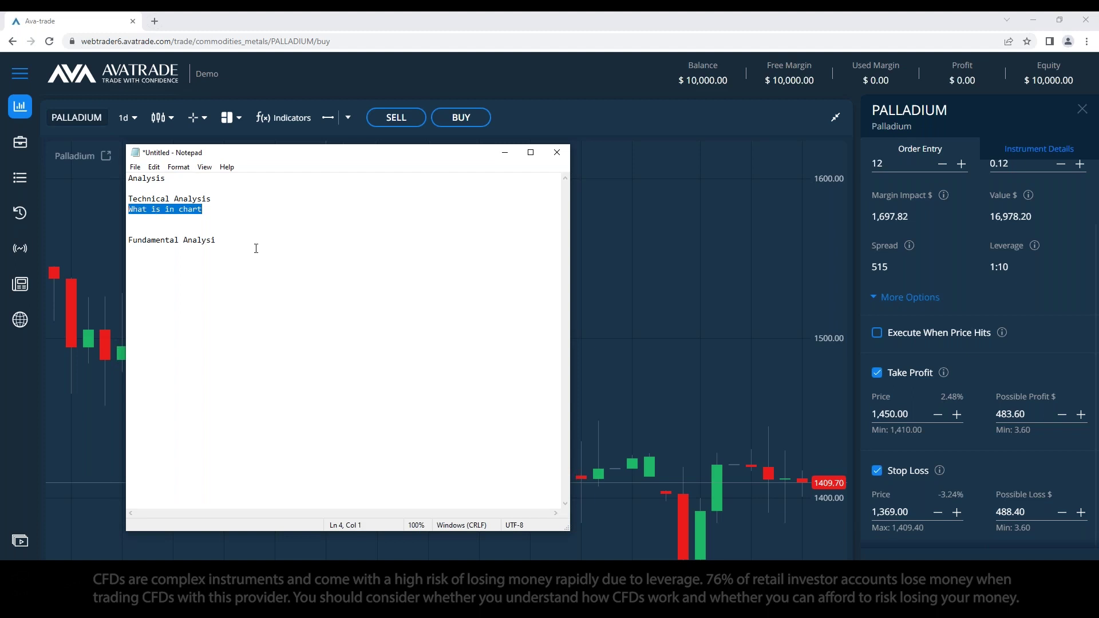
click(247, 255)
key(ctrl+v)
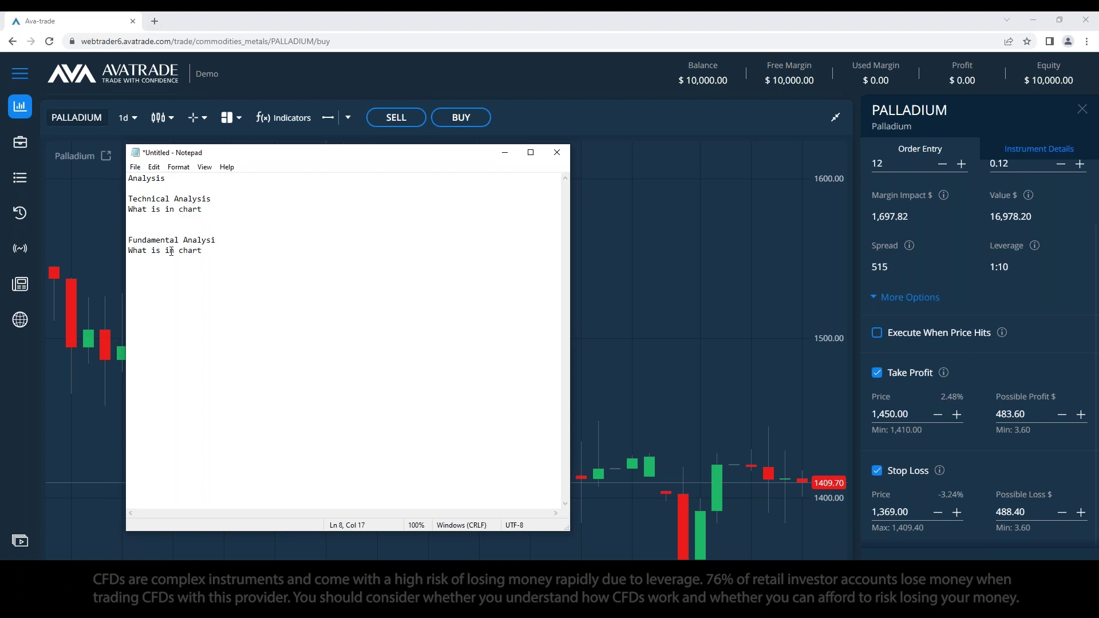
click(166, 251)
text(not )
text(s)
click(238, 269)
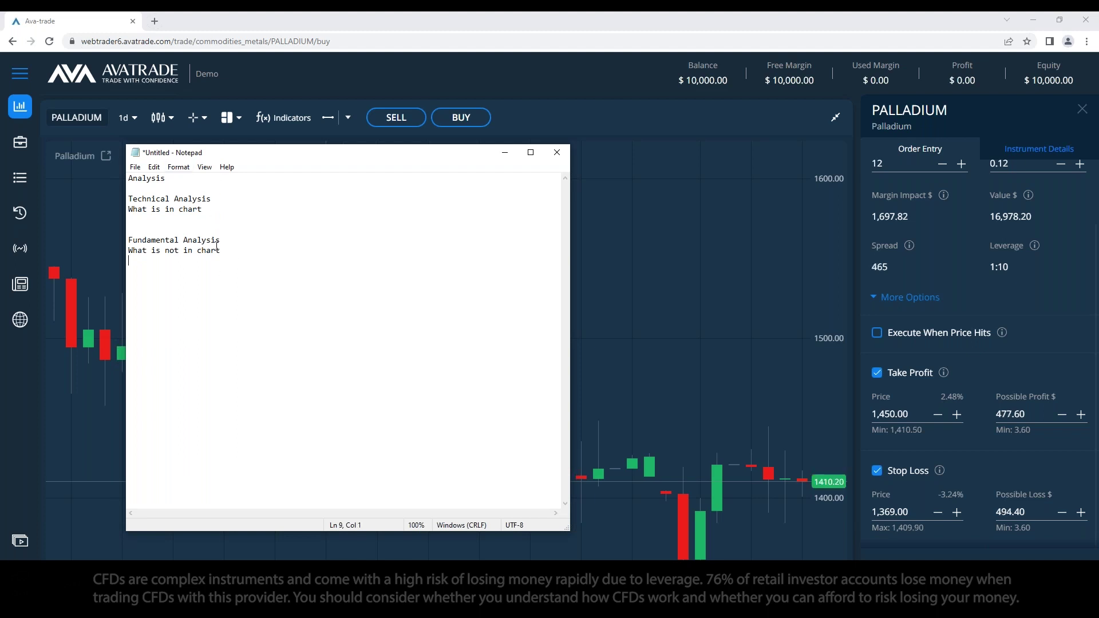
key(Return)
click(222, 211)
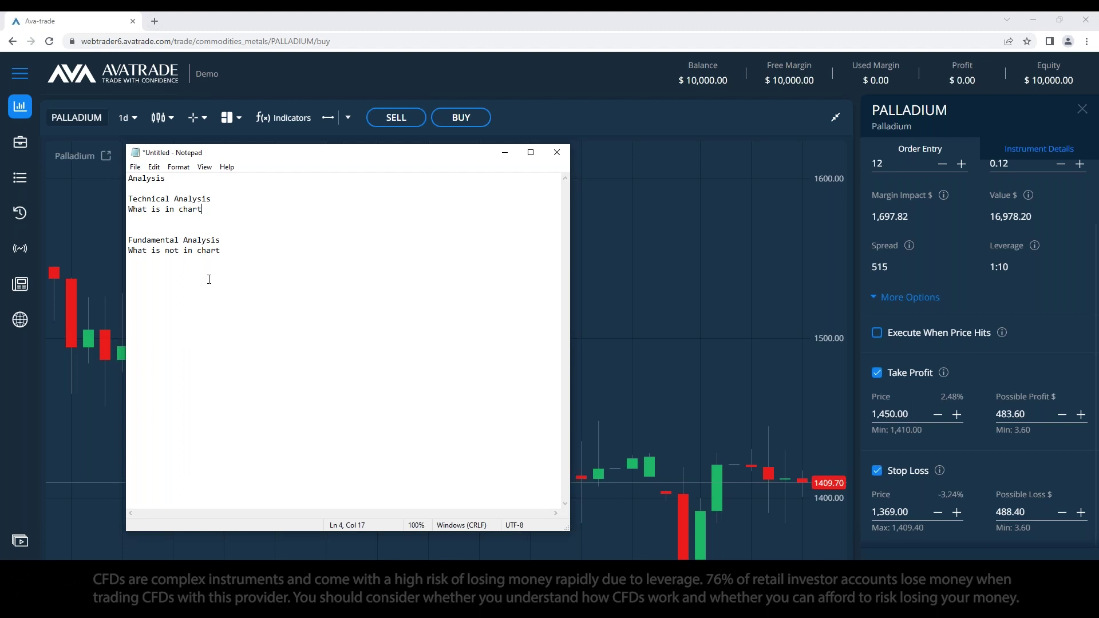
click(505, 153)
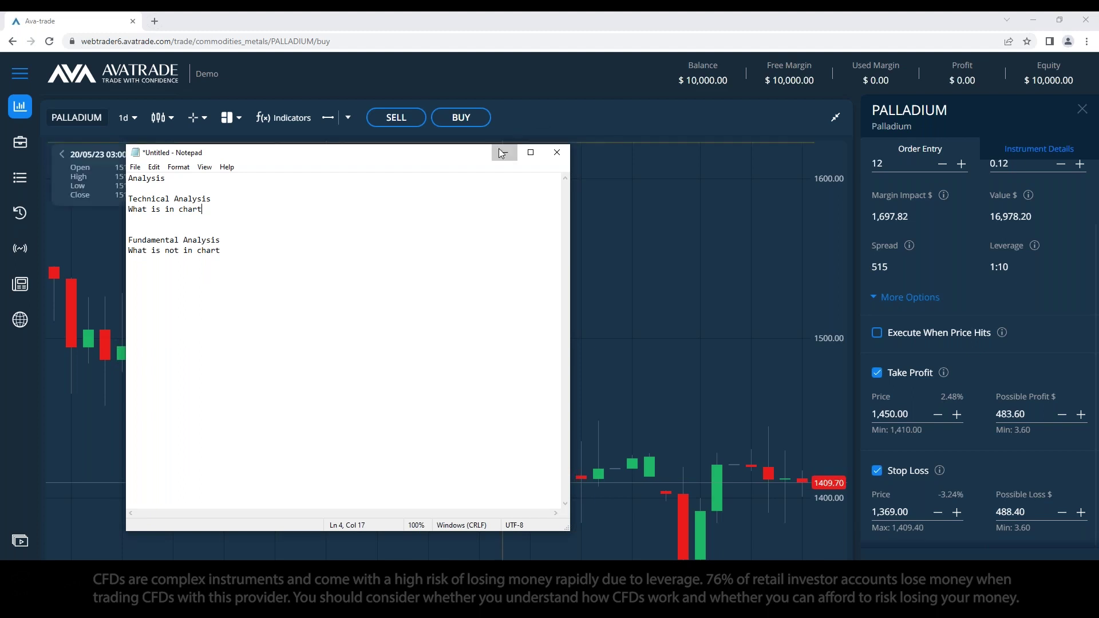
Step: Switch the Palladium chart to weekly (1w), then to monthly (1mn) candles
click(134, 118)
scroll(138, 242, down, 4)
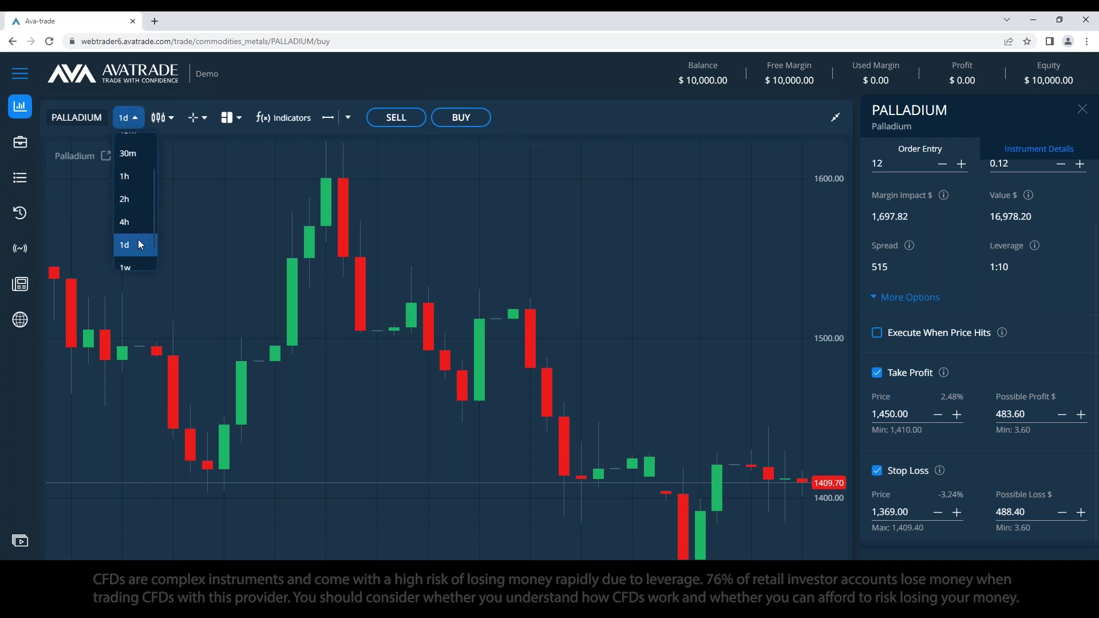
click(132, 239)
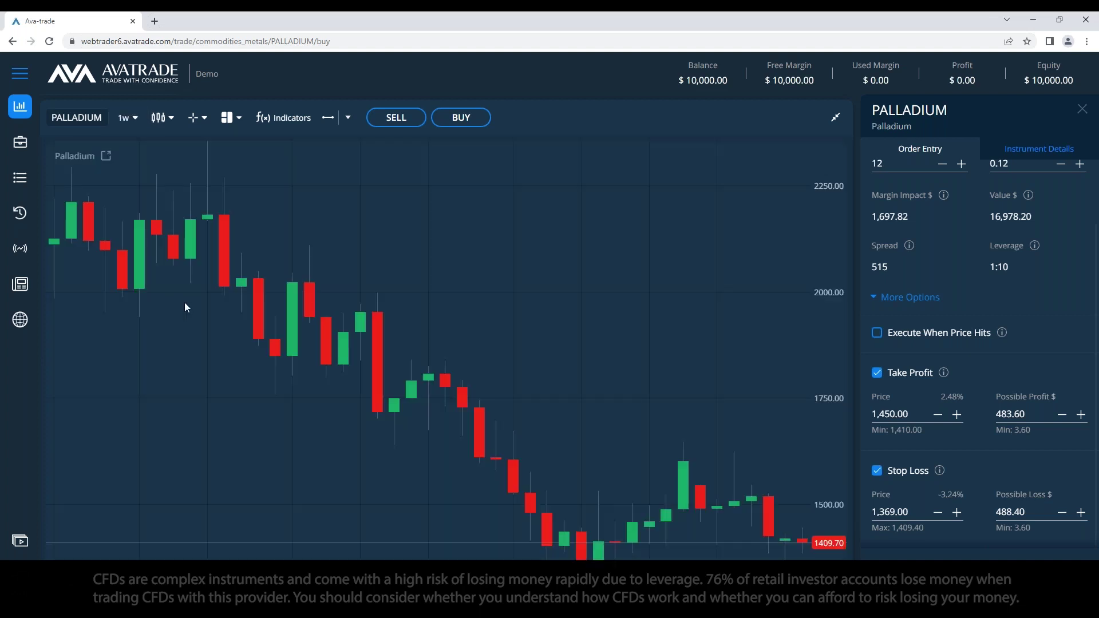
click(127, 117)
scroll(139, 218, down, 1)
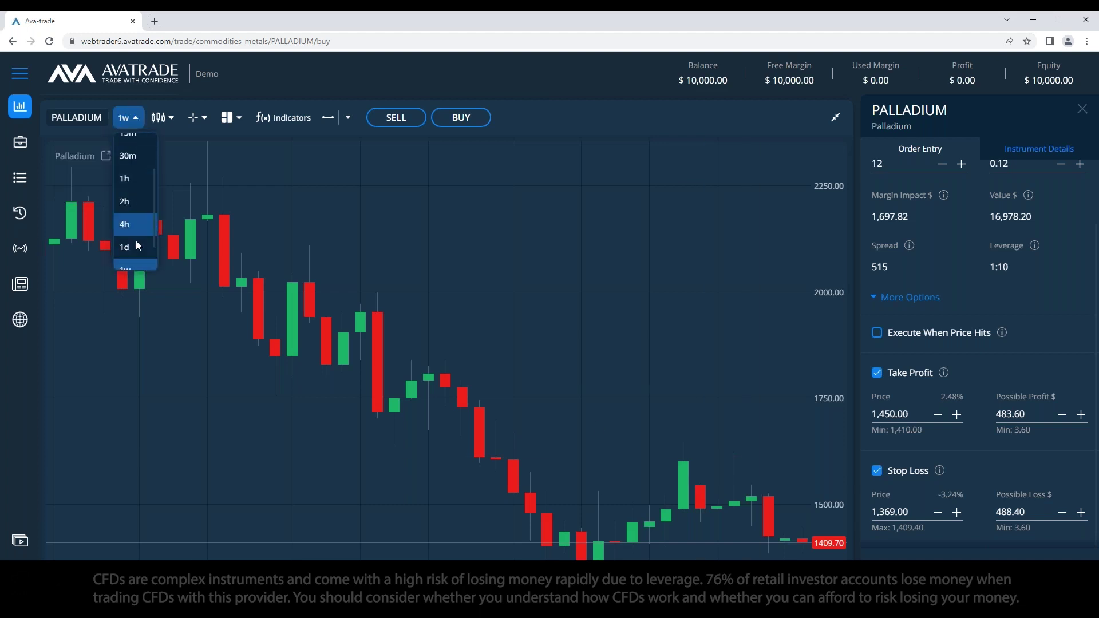
scroll(139, 240, down, 1)
click(133, 252)
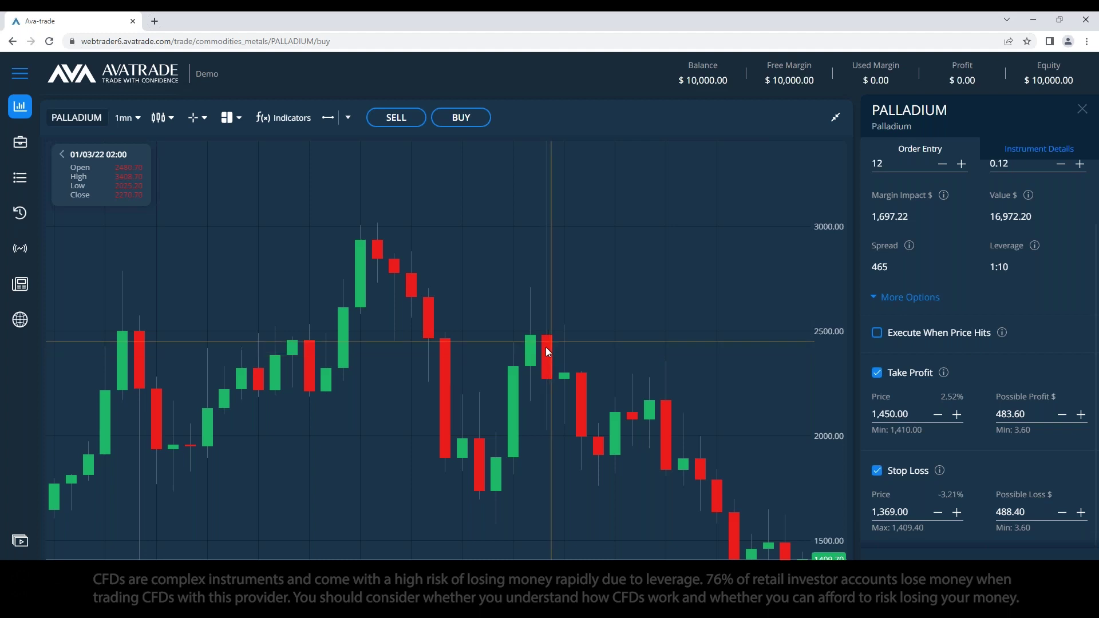
Step: Change the chart symbol from Palladium to GOLD by searching 'gol'
click(63, 118)
key(ctrl+a)
key(BackSpace)
text(gol)
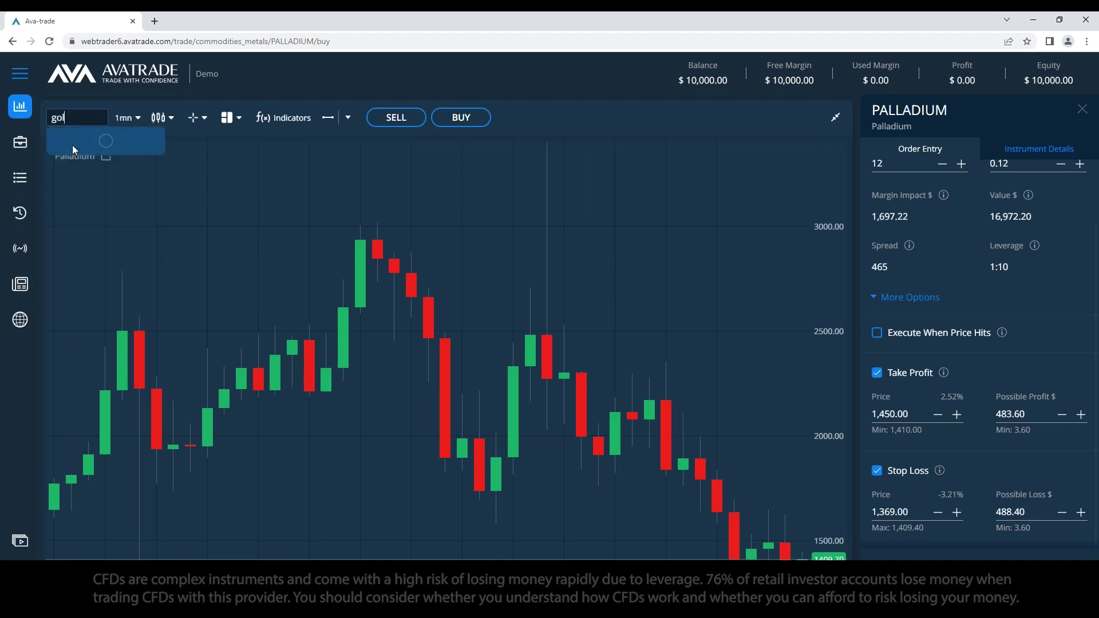
click(105, 235)
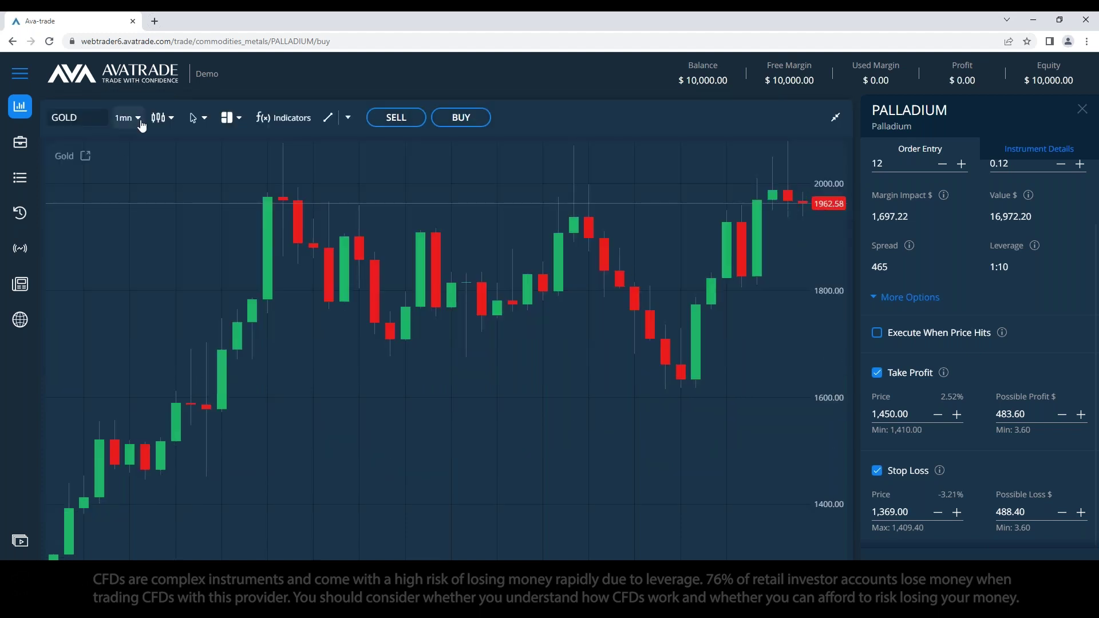
Step: Turn on the chart's Crosshair cursor mode
click(200, 121)
click(219, 164)
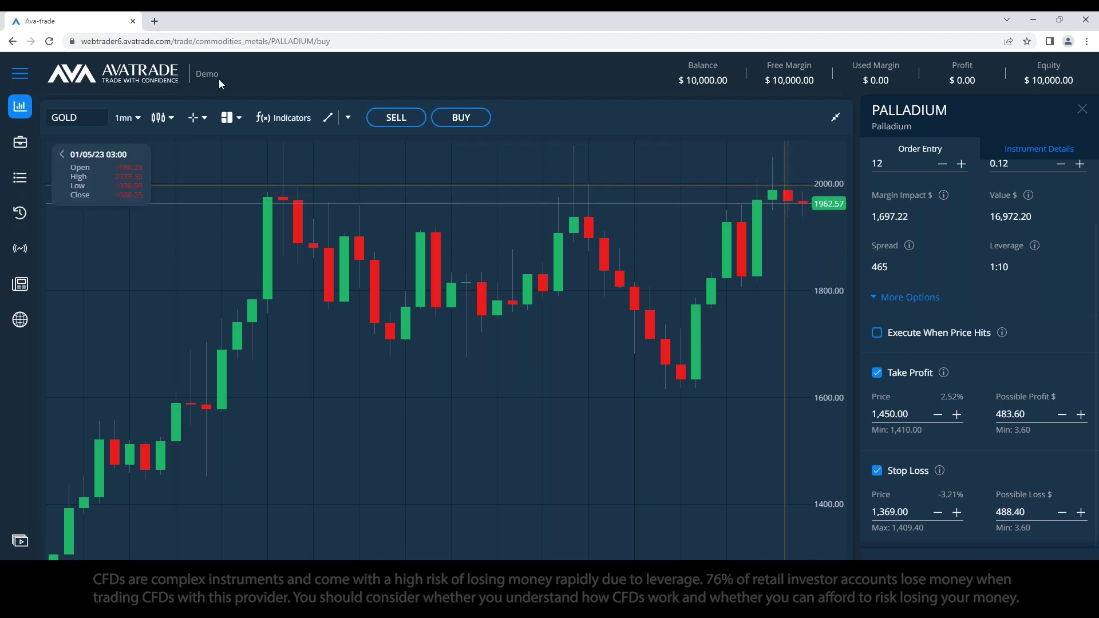
click(129, 118)
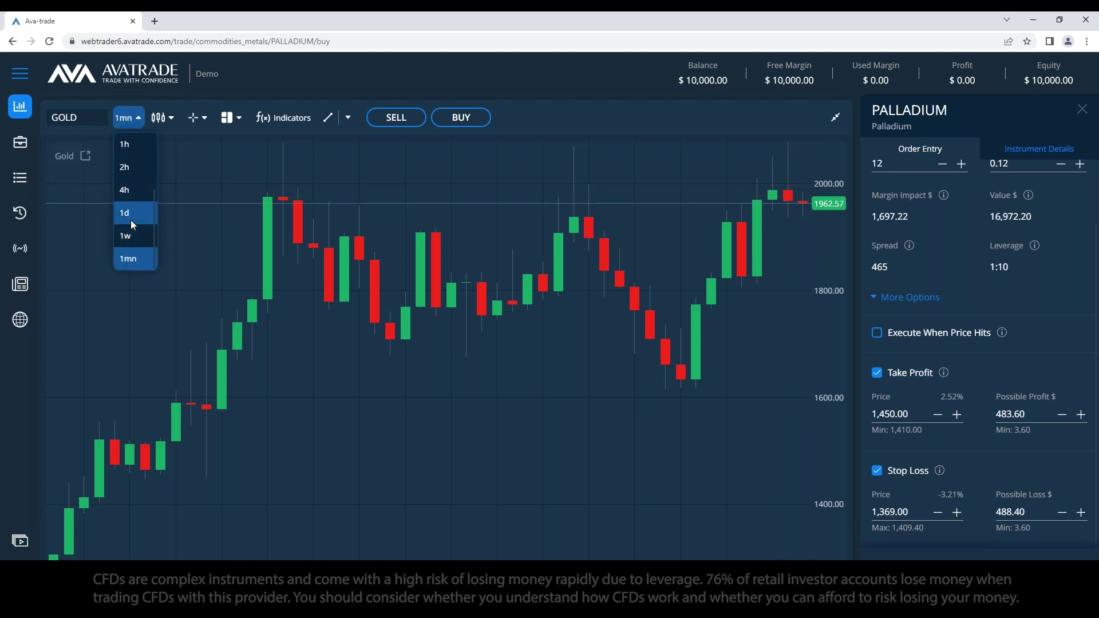
Step: Show daily (1d) Gold candles and close the Palladium order panel without placing it
click(131, 217)
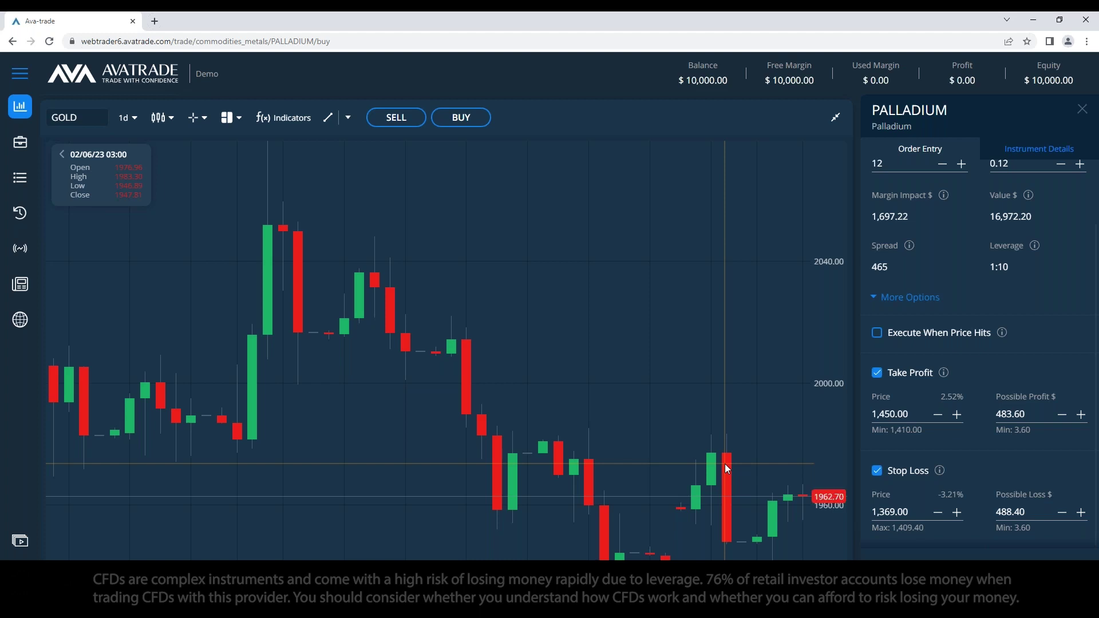
click(1082, 109)
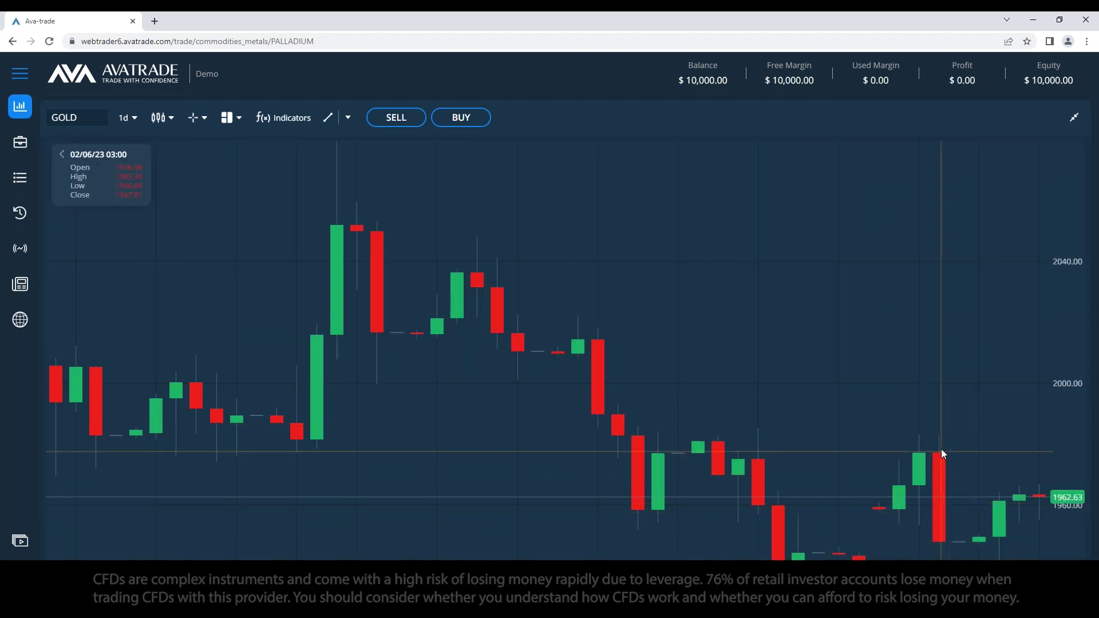